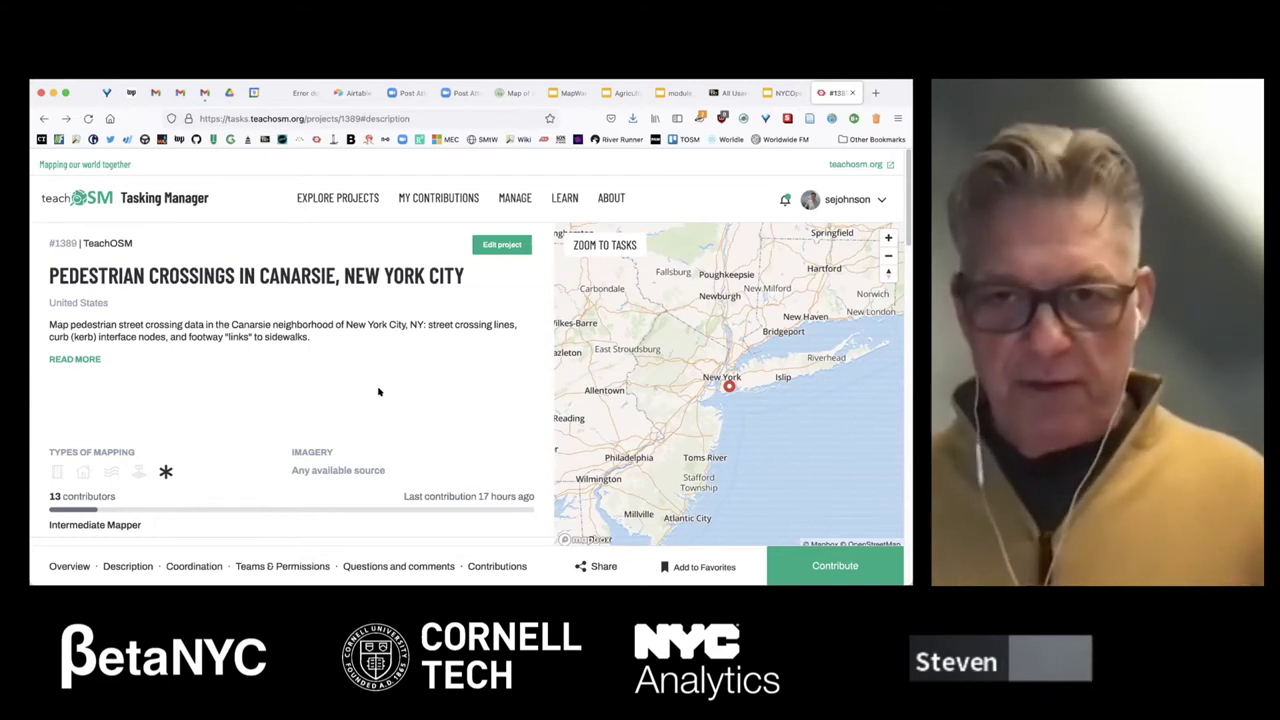
# - Read through the overview and description of the Pedestrian Crossings in Canarsie, New York City project
pyautogui.scroll(-3, 378, 350)
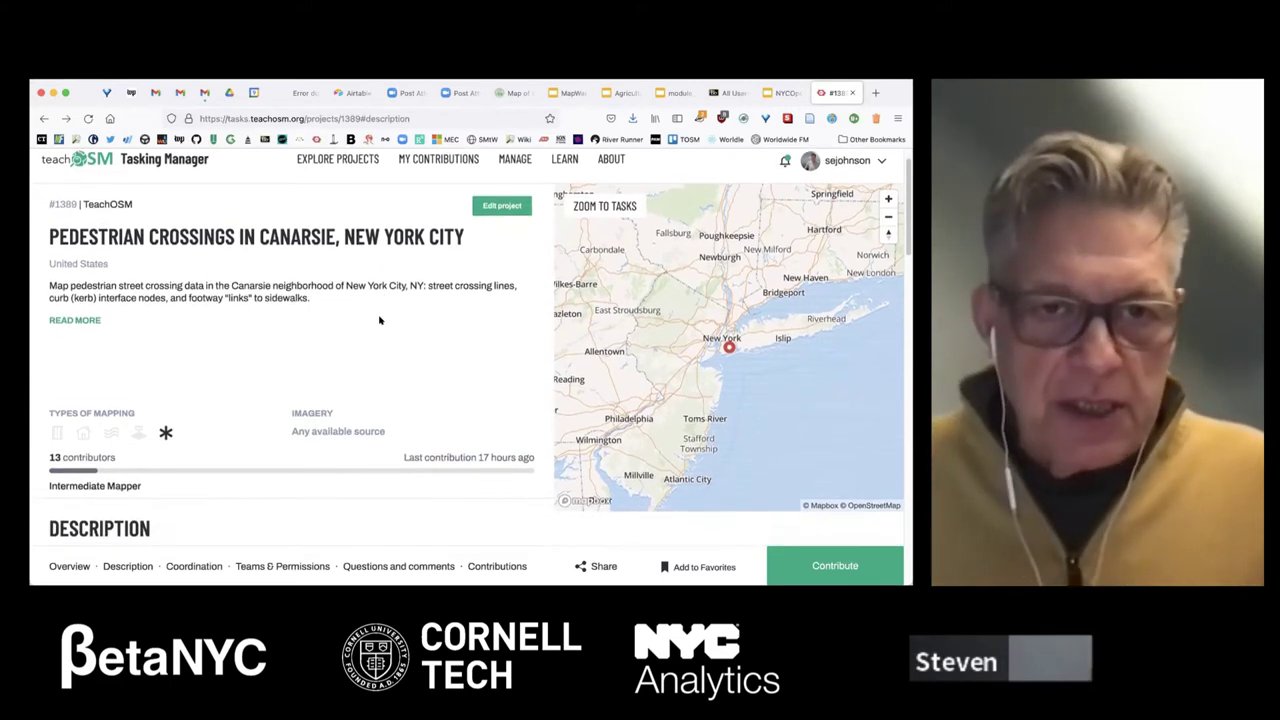
pyautogui.scroll(-5, 378, 314)
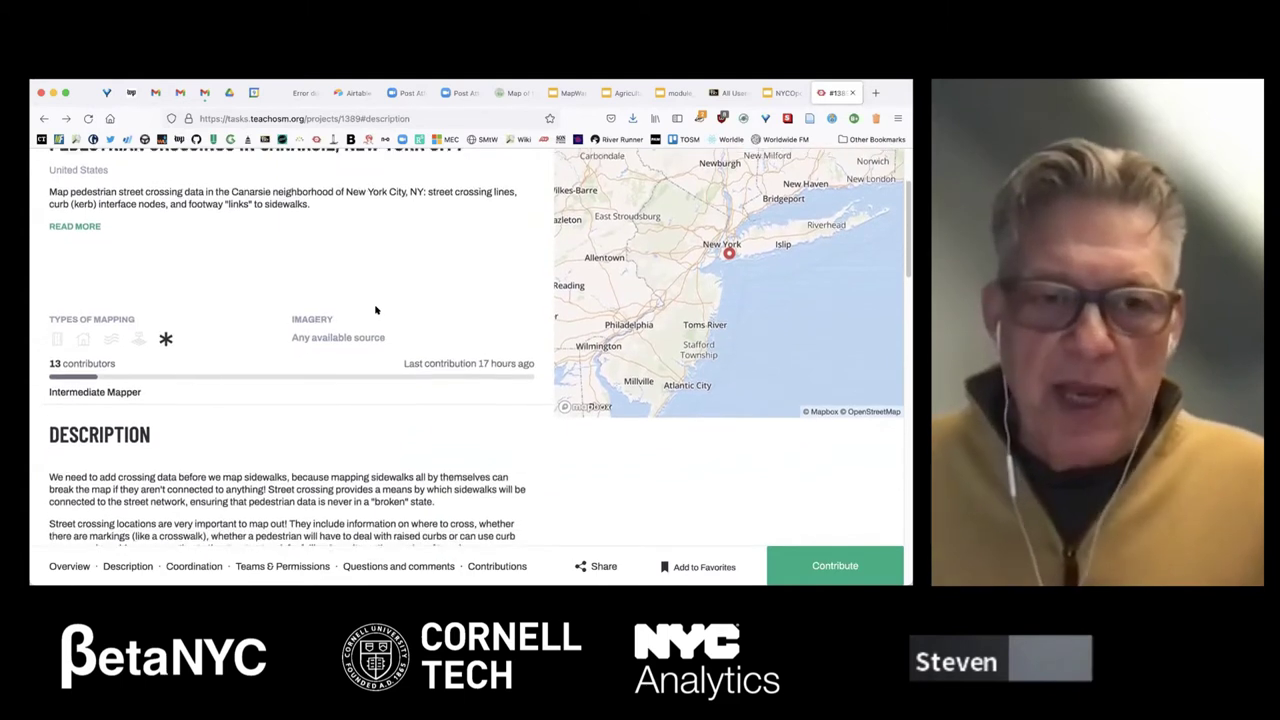
pyautogui.scroll(-9, 378, 310)
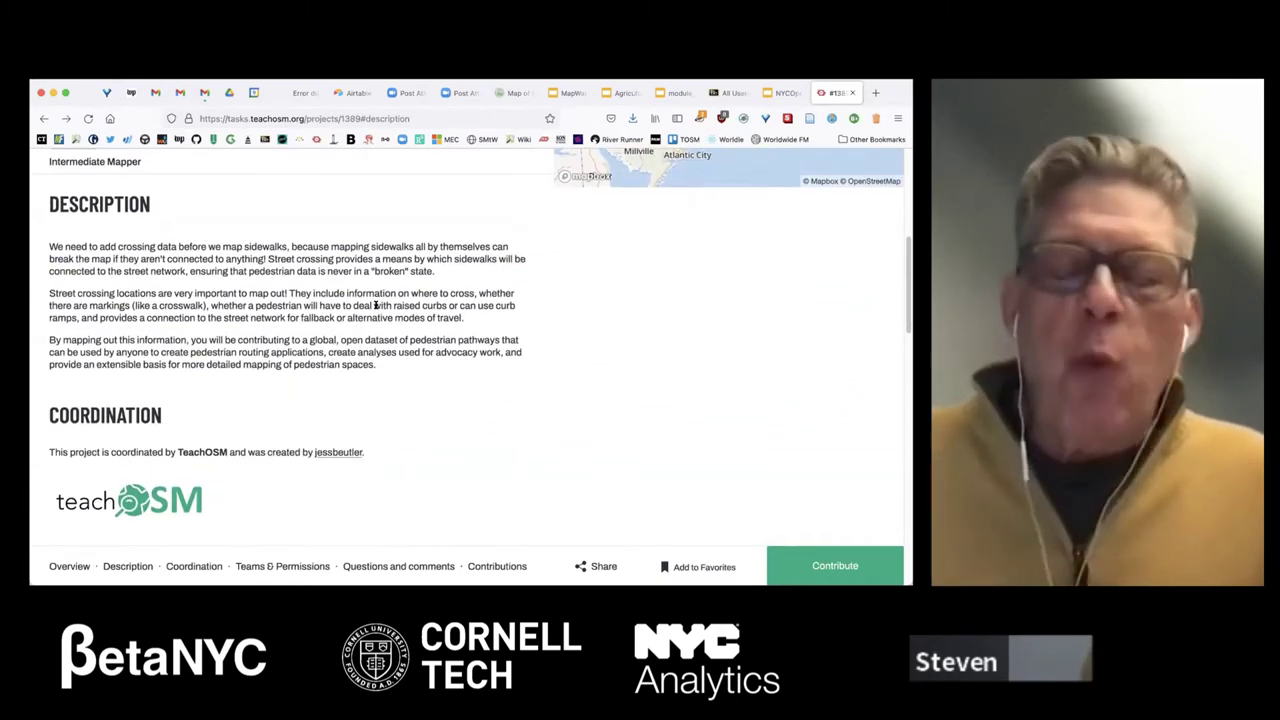
pyautogui.scroll(-1, 518, 364)
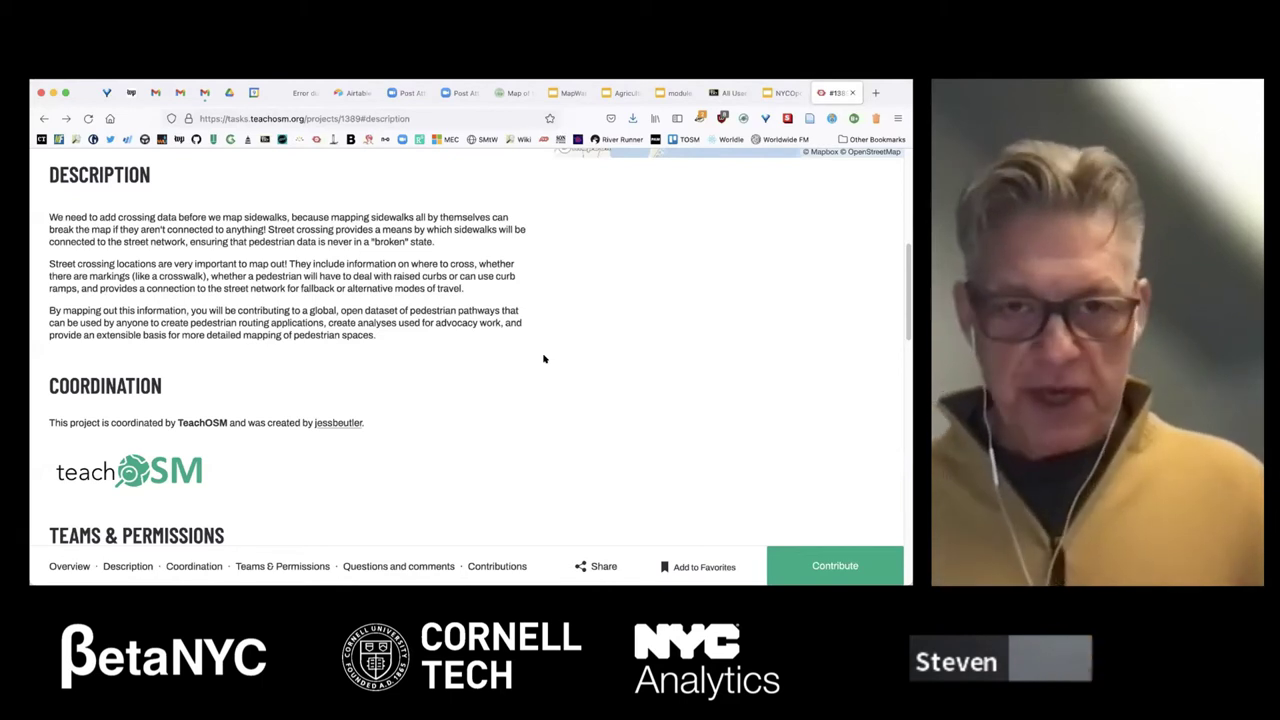
pyautogui.scroll(1, 544, 358)
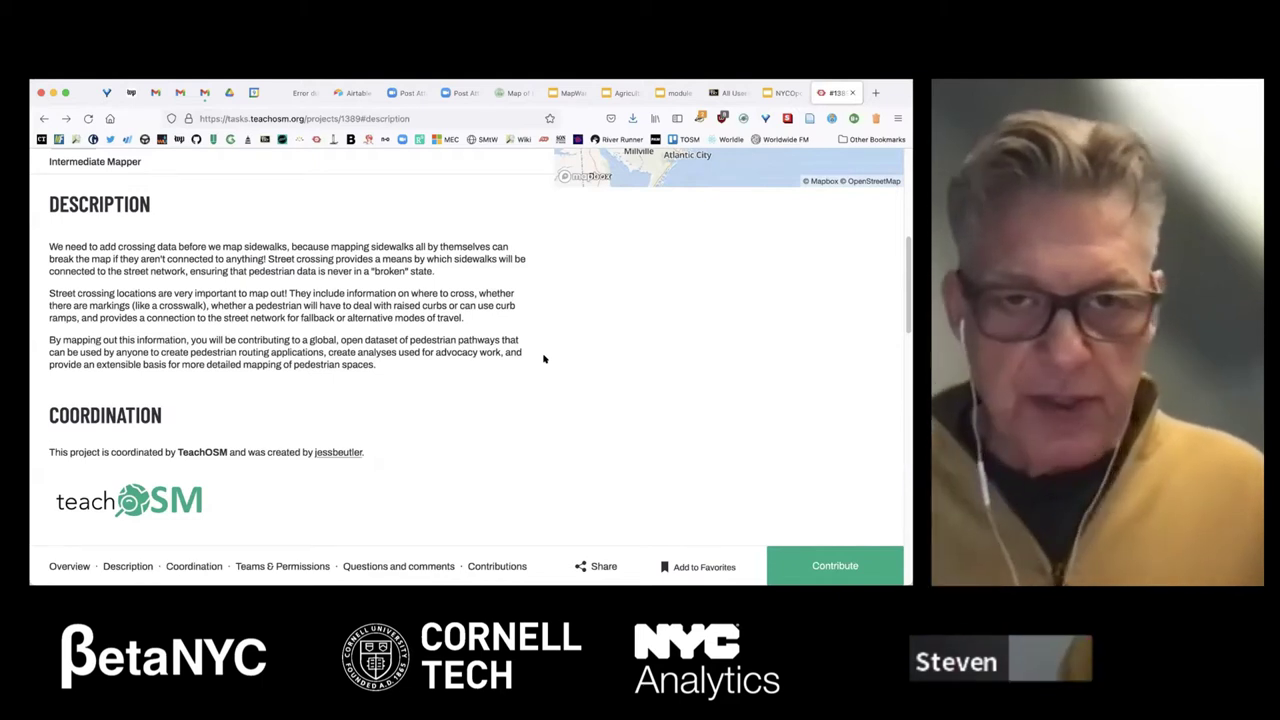
pyautogui.scroll(-2, 544, 358)
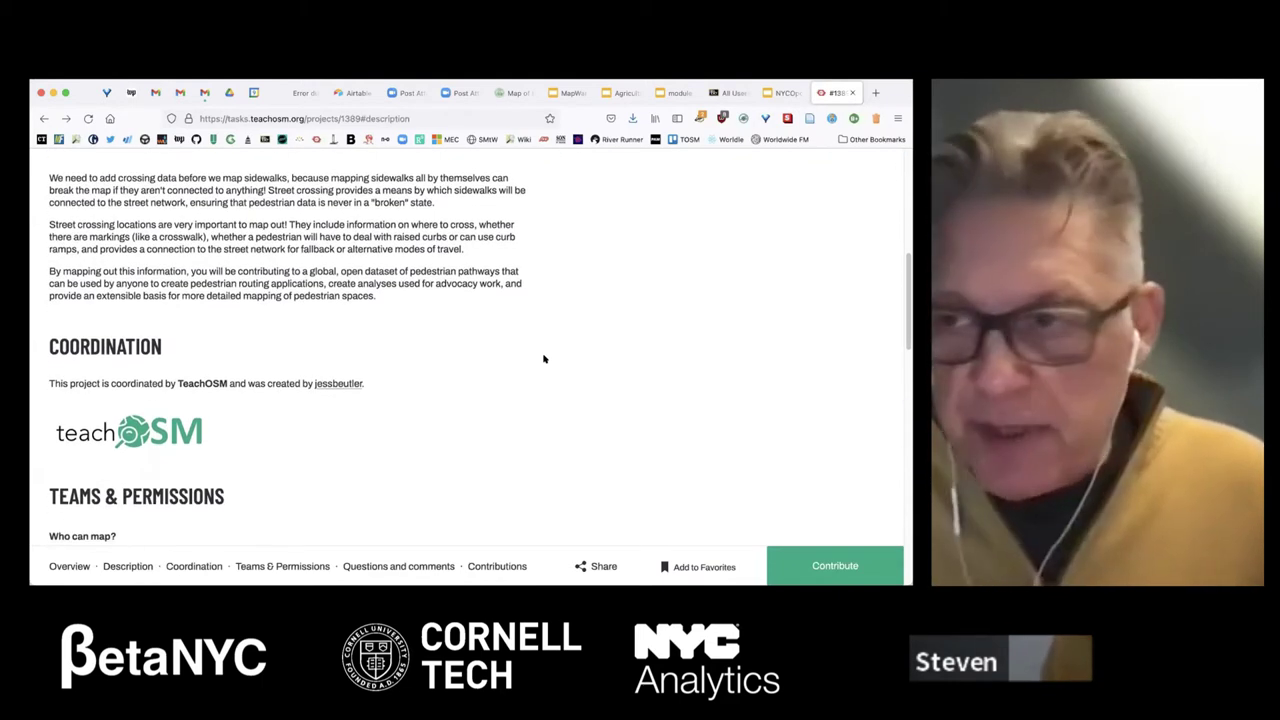
pyautogui.scroll(1, 544, 358)
pyautogui.scroll(5, 544, 358)
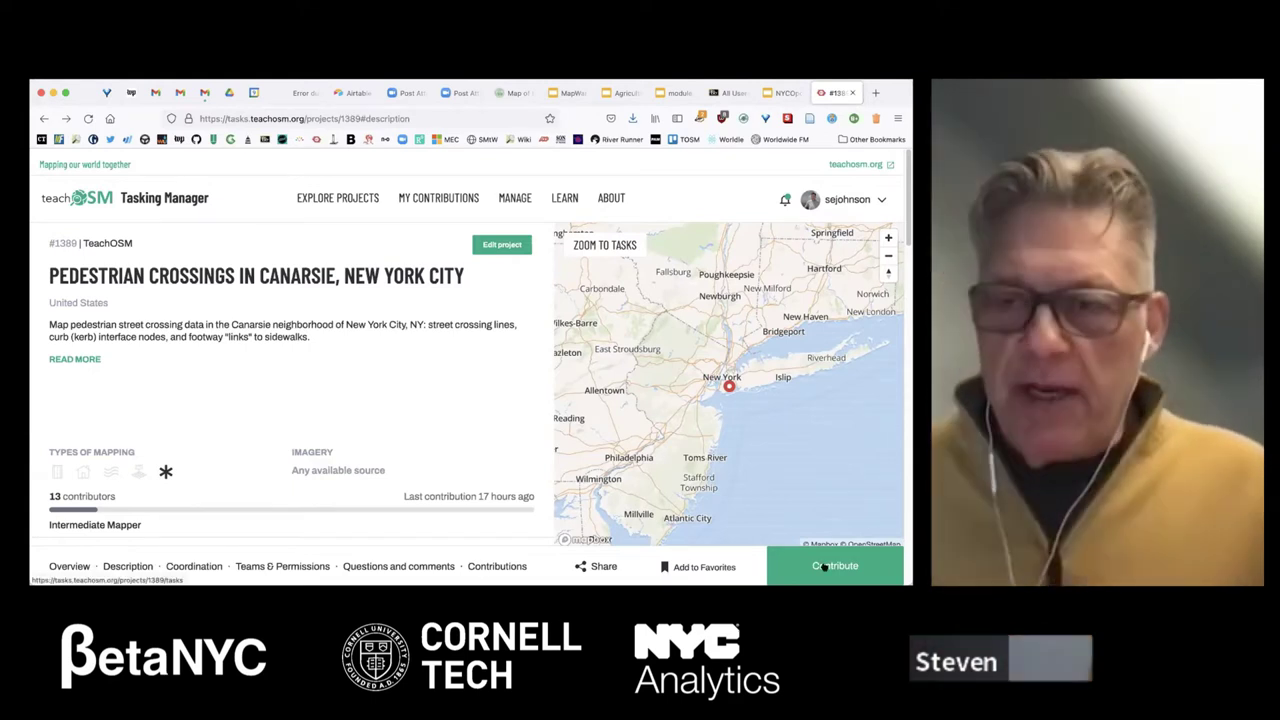
pyautogui.scroll(-3, 629, 431)
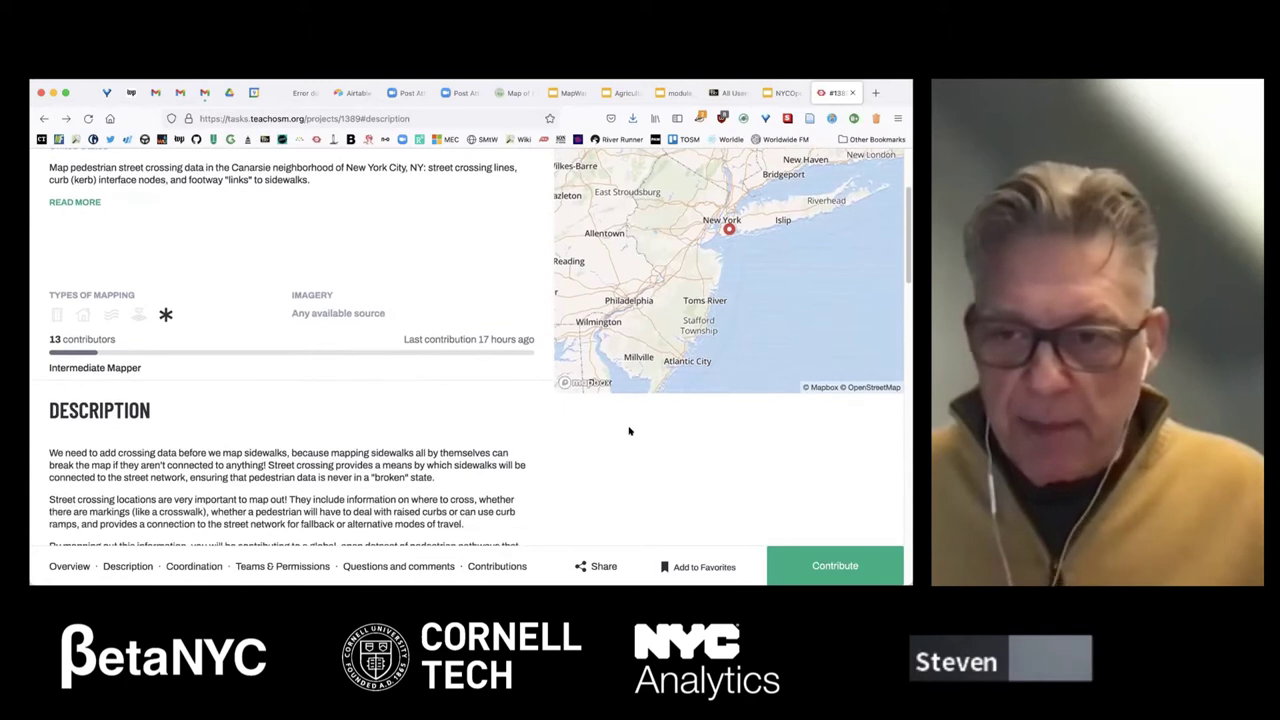
pyautogui.scroll(-1, 629, 431)
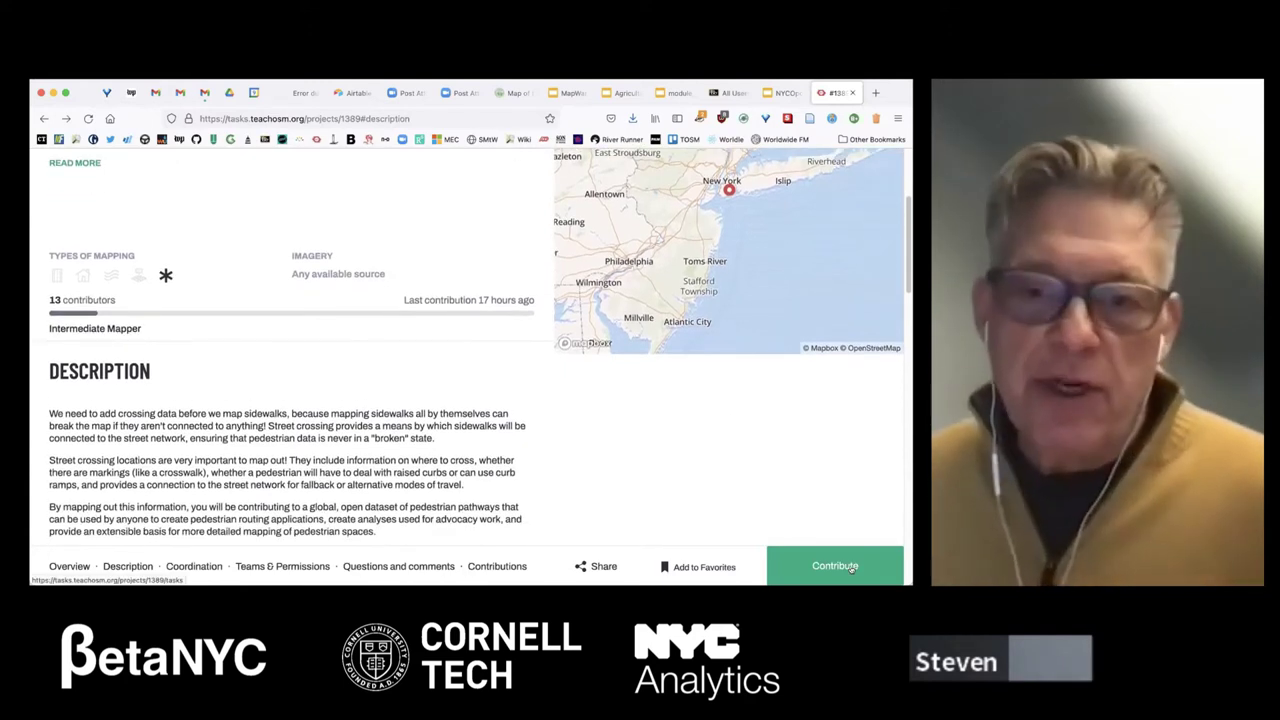
# - Open the project for contributing and read its instructions on mapping street crossings, curb nodes and short footways
pyautogui.click(833, 567)
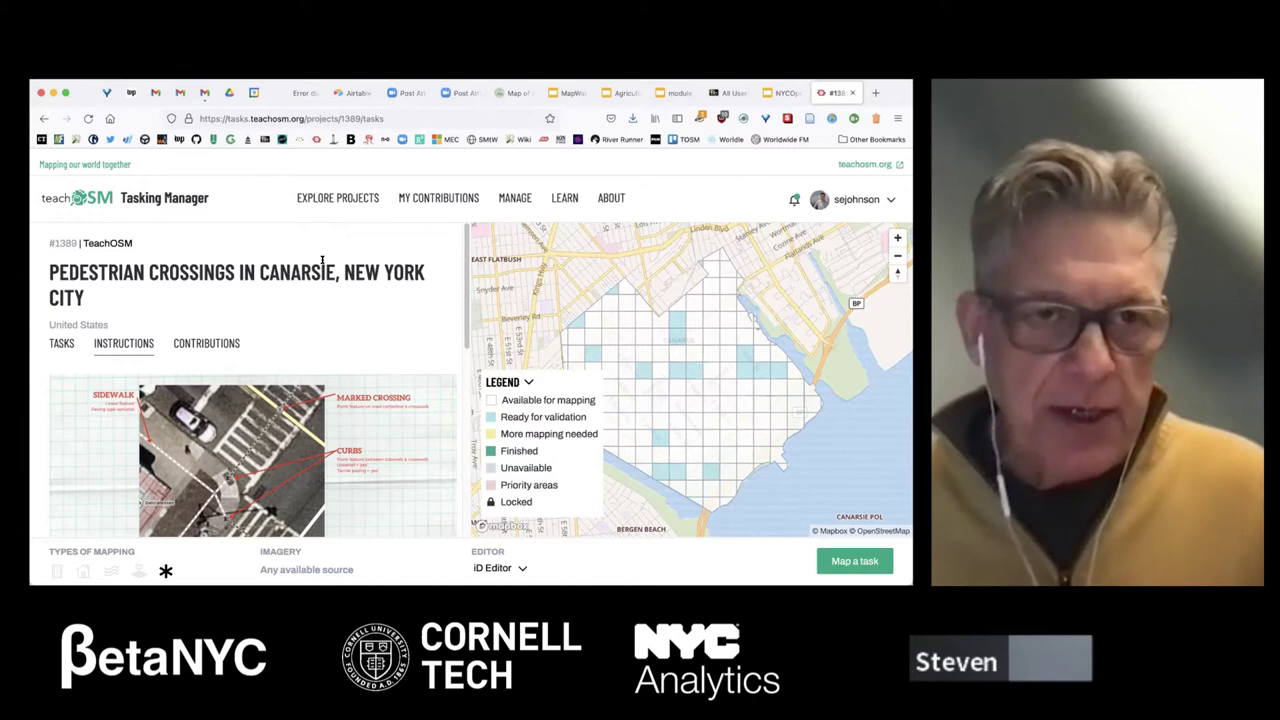
pyautogui.scroll(-2, 322, 262)
pyautogui.scroll(-3, 322, 262)
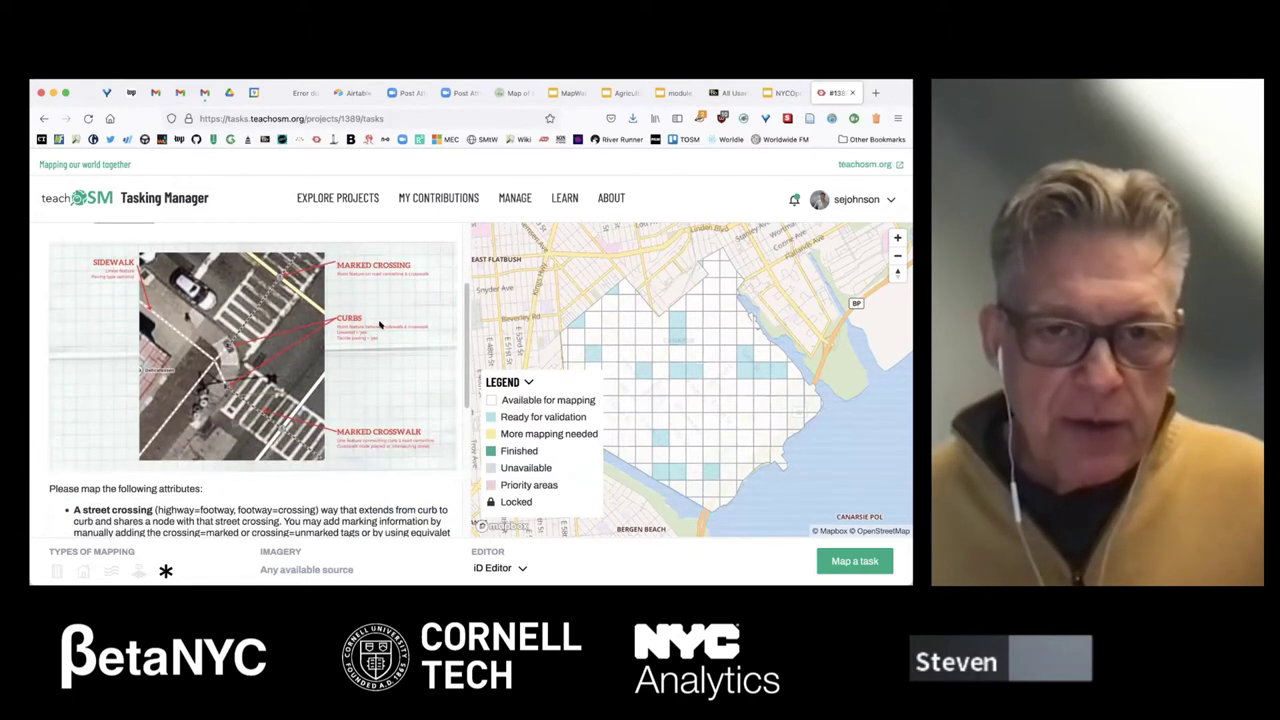
pyautogui.scroll(-1, 380, 325)
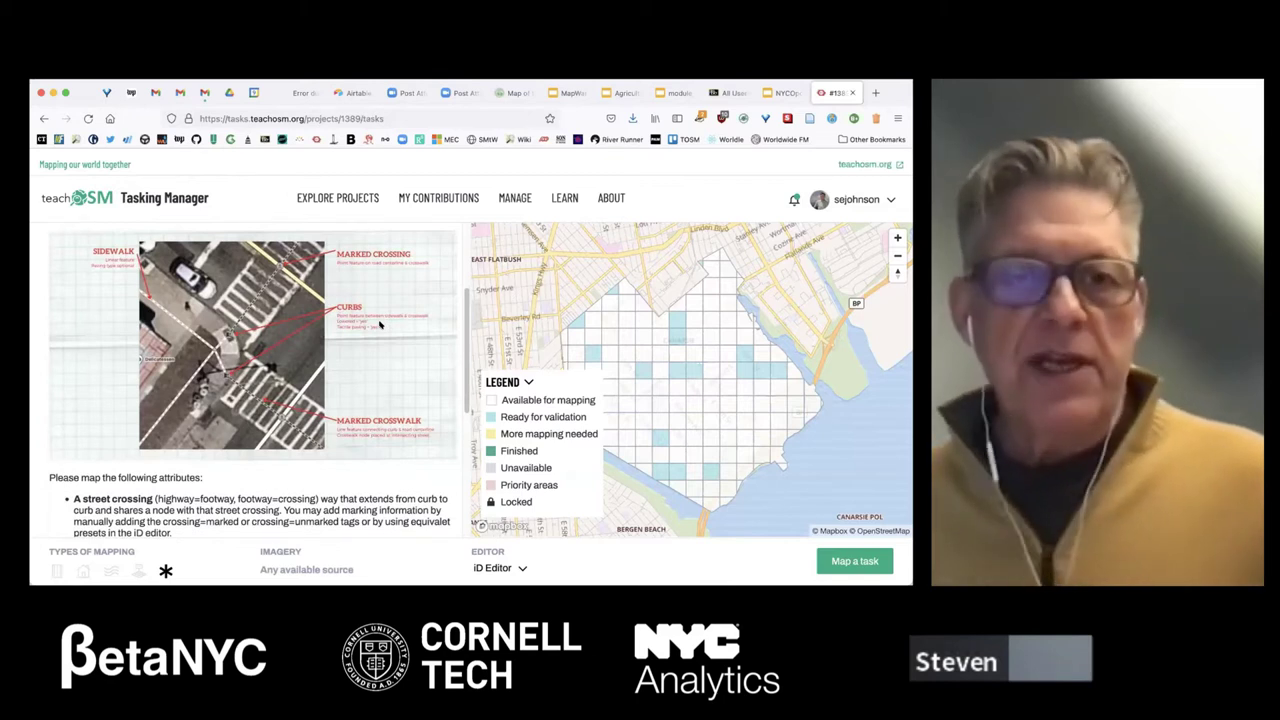
pyautogui.scroll(-5, 380, 325)
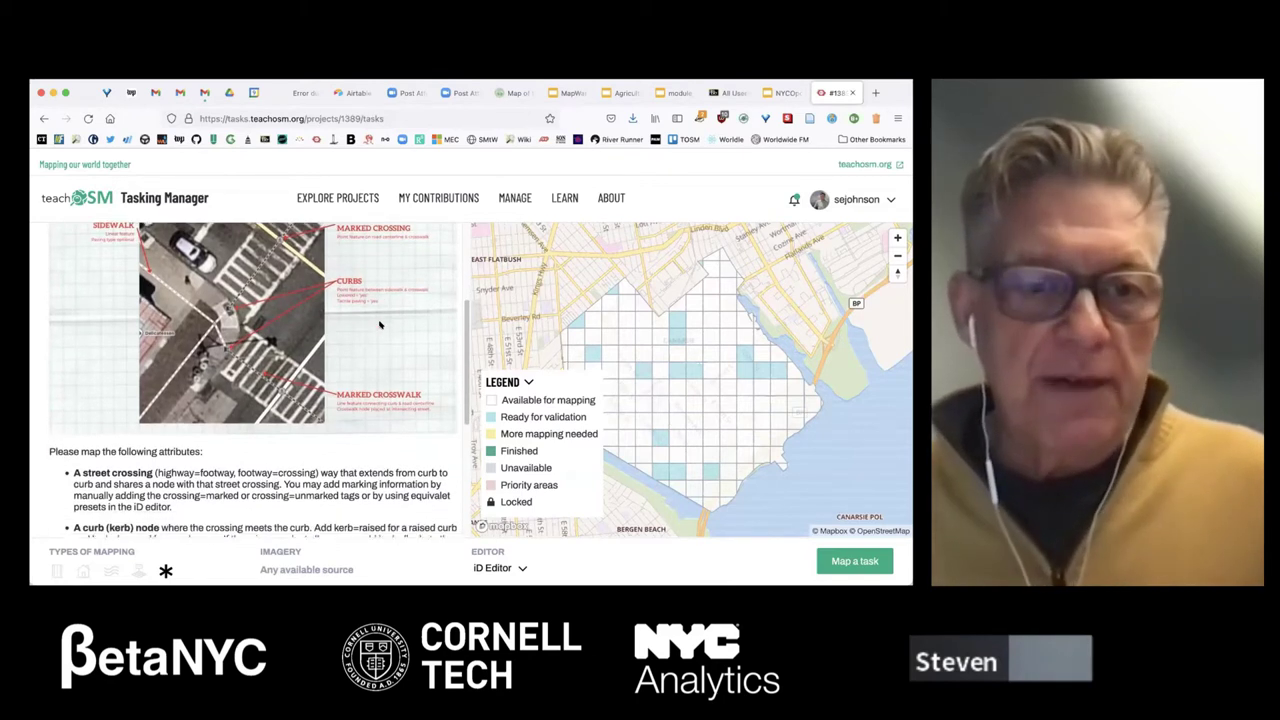
pyautogui.scroll(-10, 380, 328)
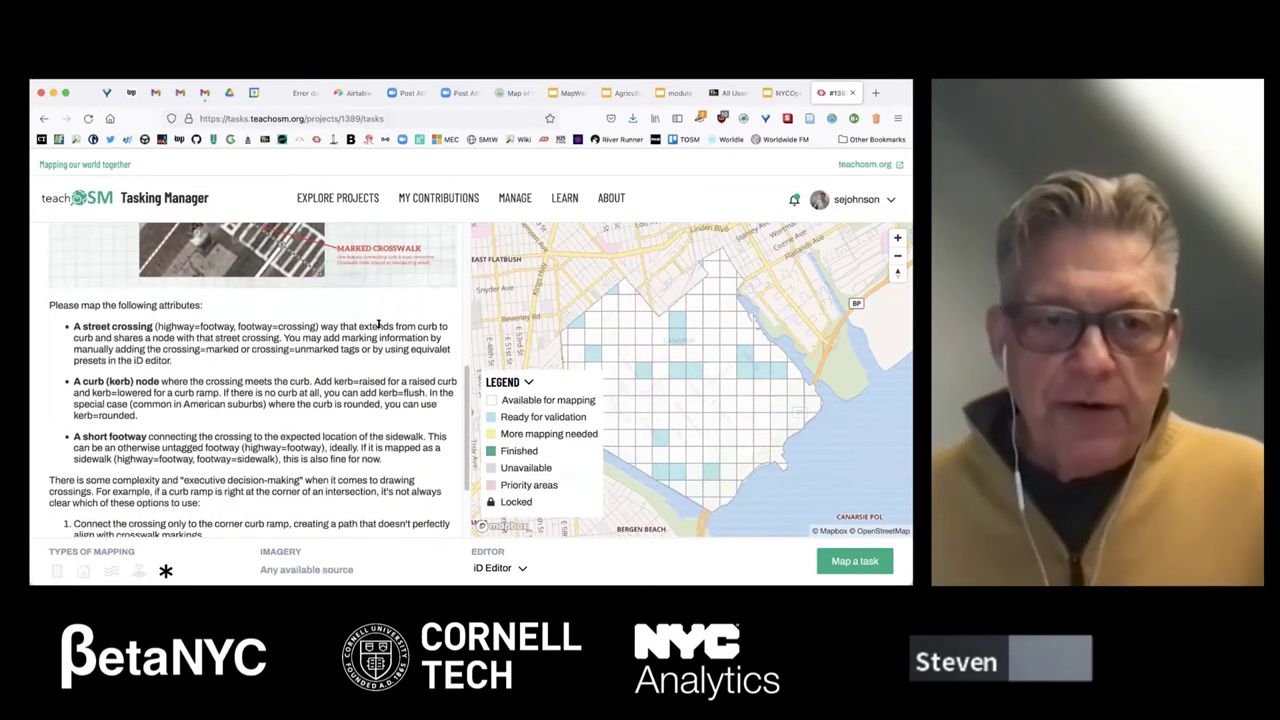
pyautogui.scroll(-2, 378, 328)
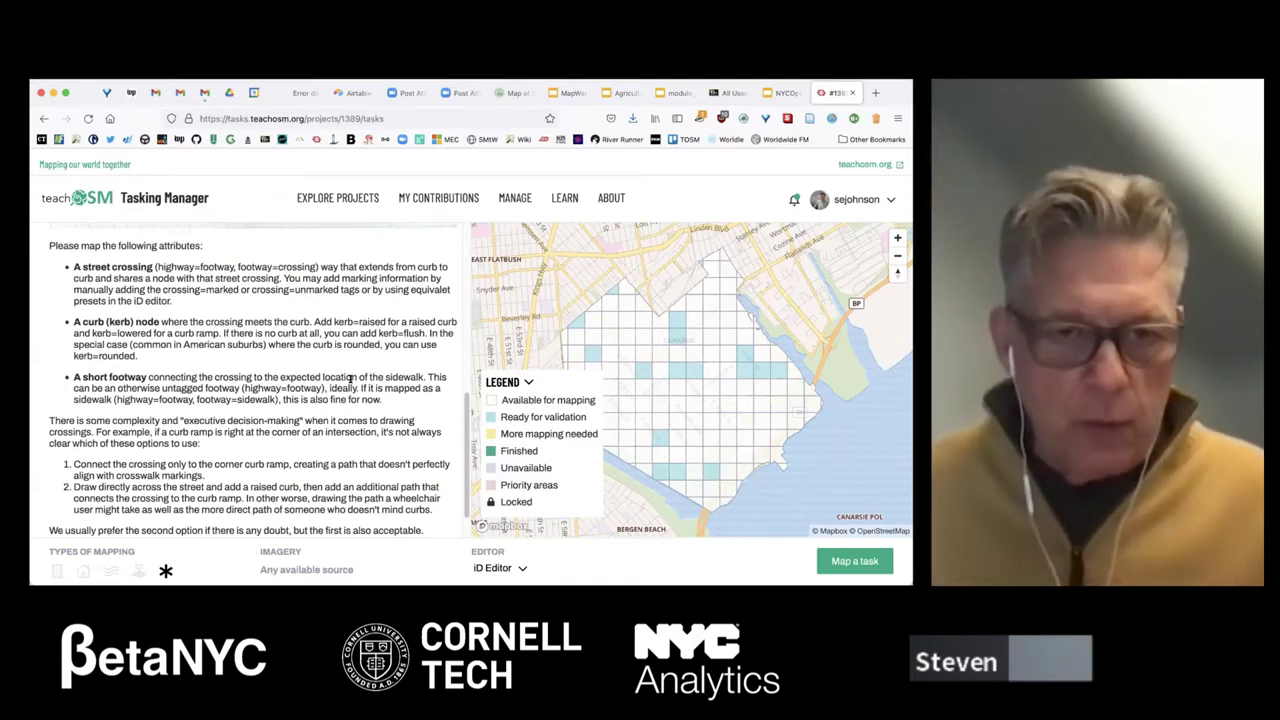
pyautogui.scroll(-1, 320, 344)
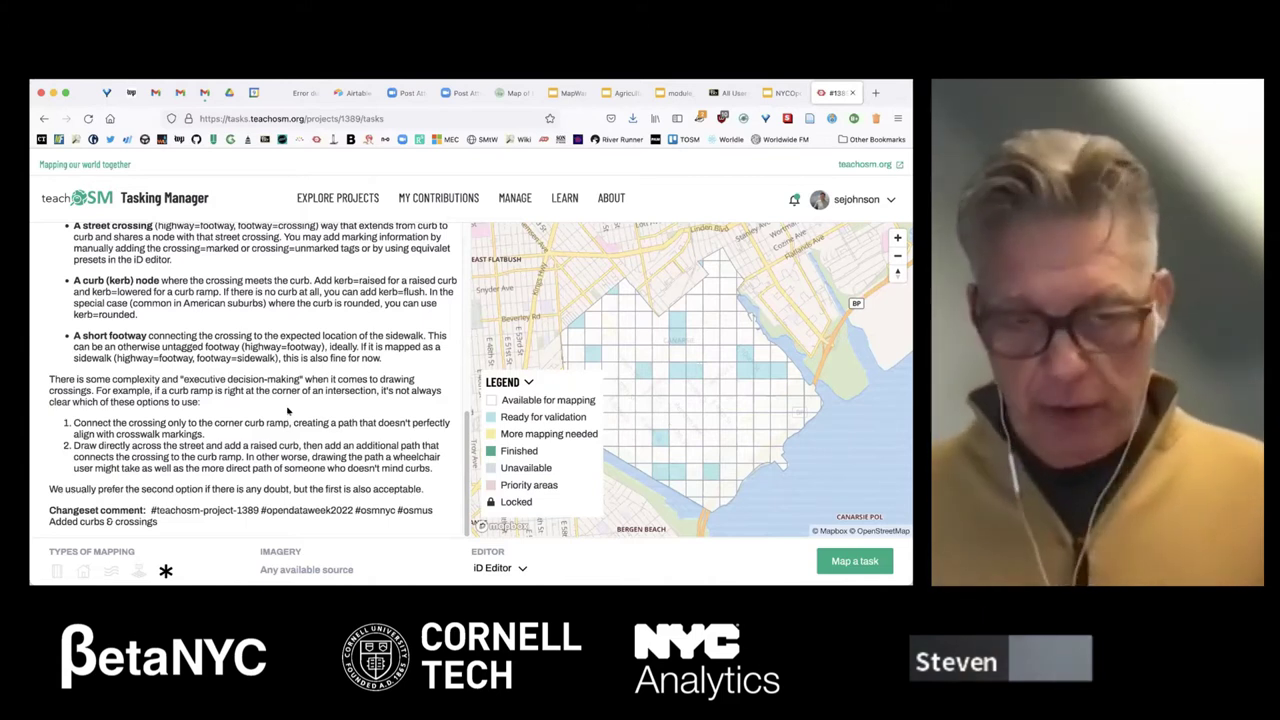
pyautogui.scroll(1, 288, 410)
pyautogui.scroll(-1, 220, 460)
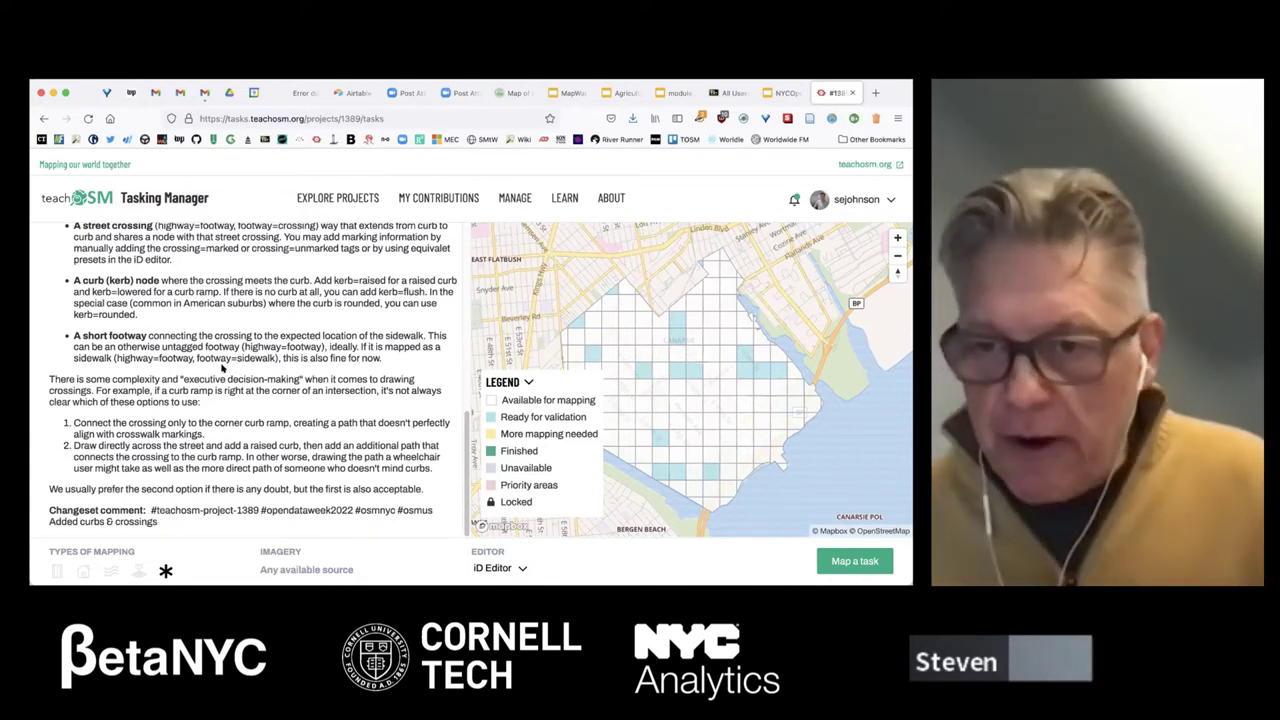
# - Select an available task square near the southeastern edge of the Canarsie grid and start mapping it with the iD Editor
pyautogui.click(742, 453)
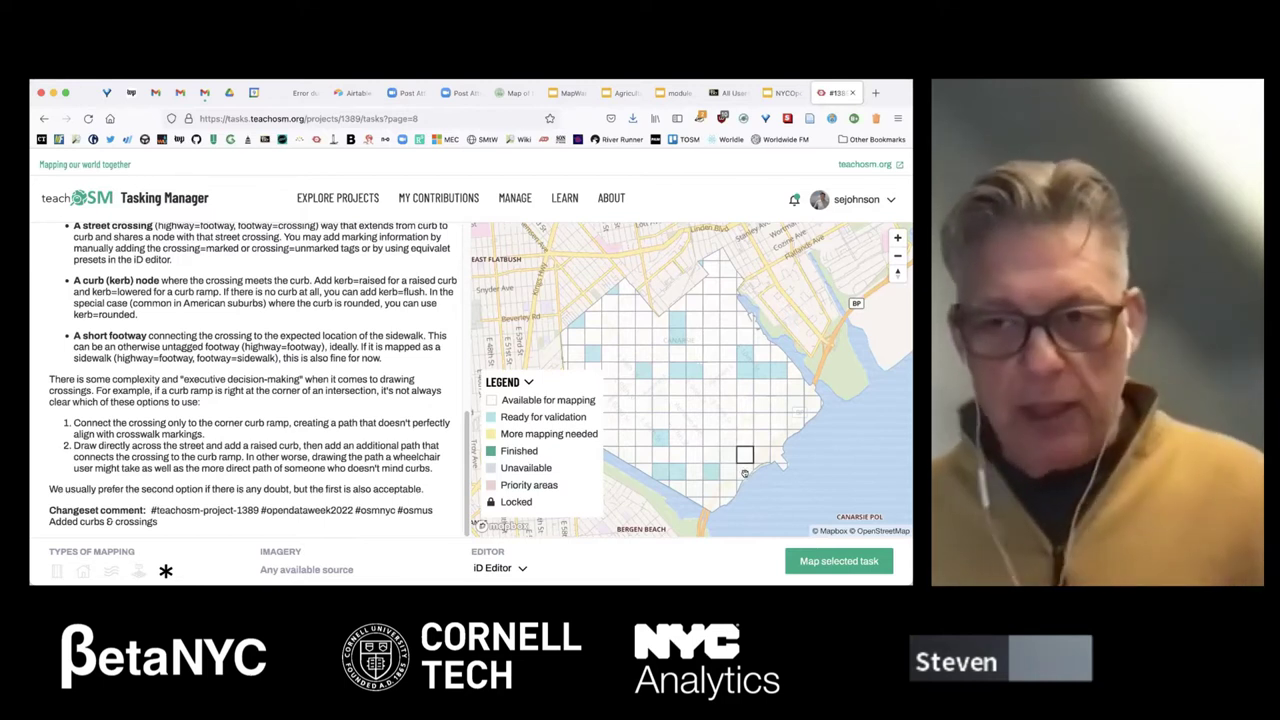
pyautogui.click(838, 561)
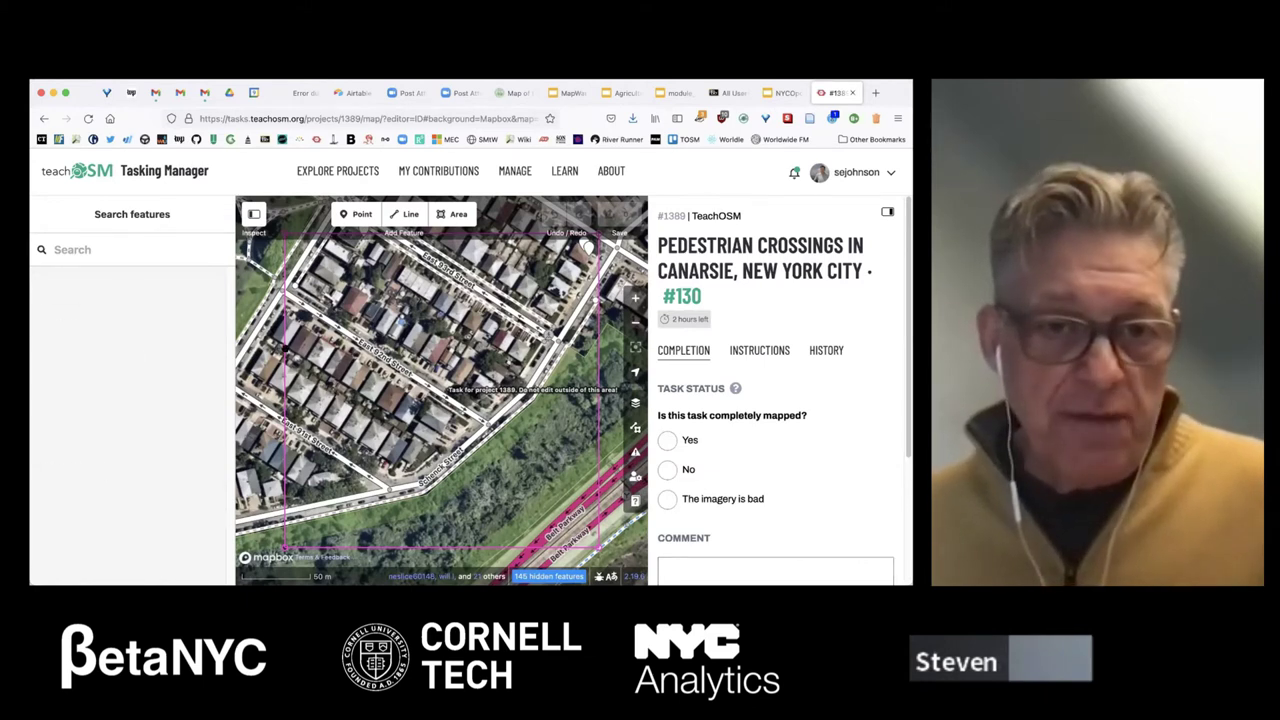
# - Collapse the task information sidebar to give the map editor more room
pyautogui.click(283, 342)
pyautogui.press('Escape')
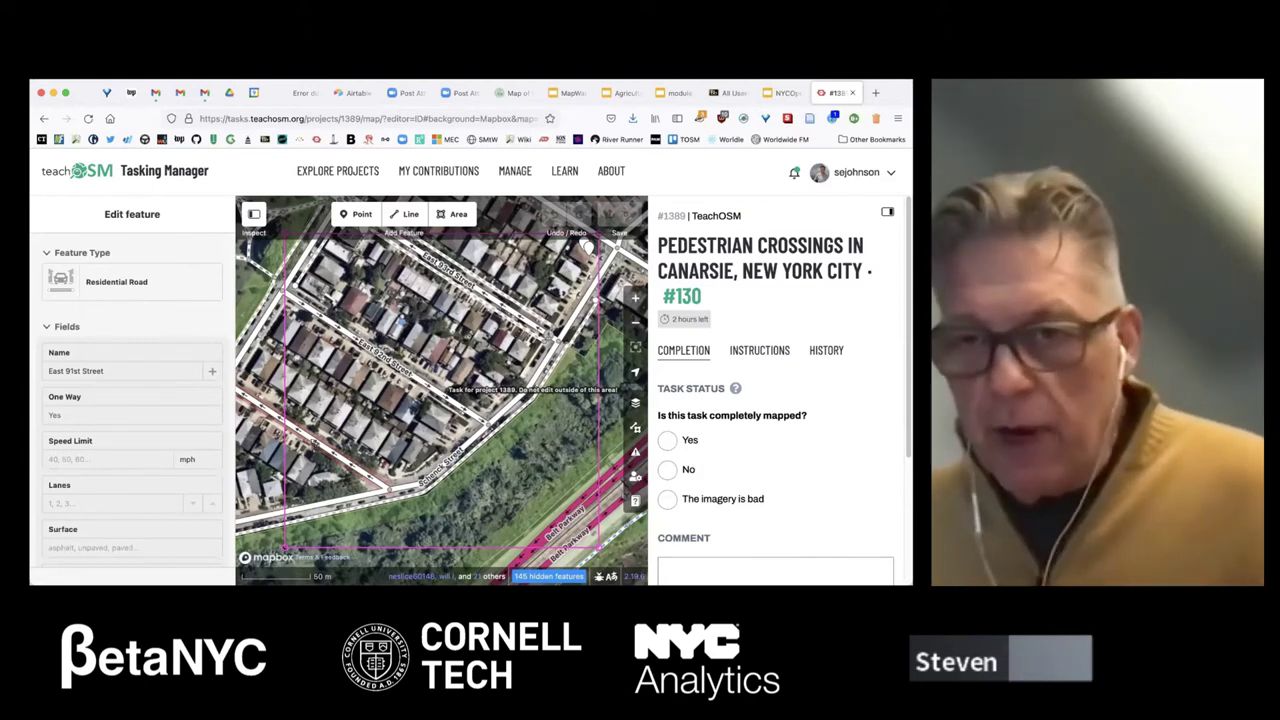
pyautogui.click(313, 441)
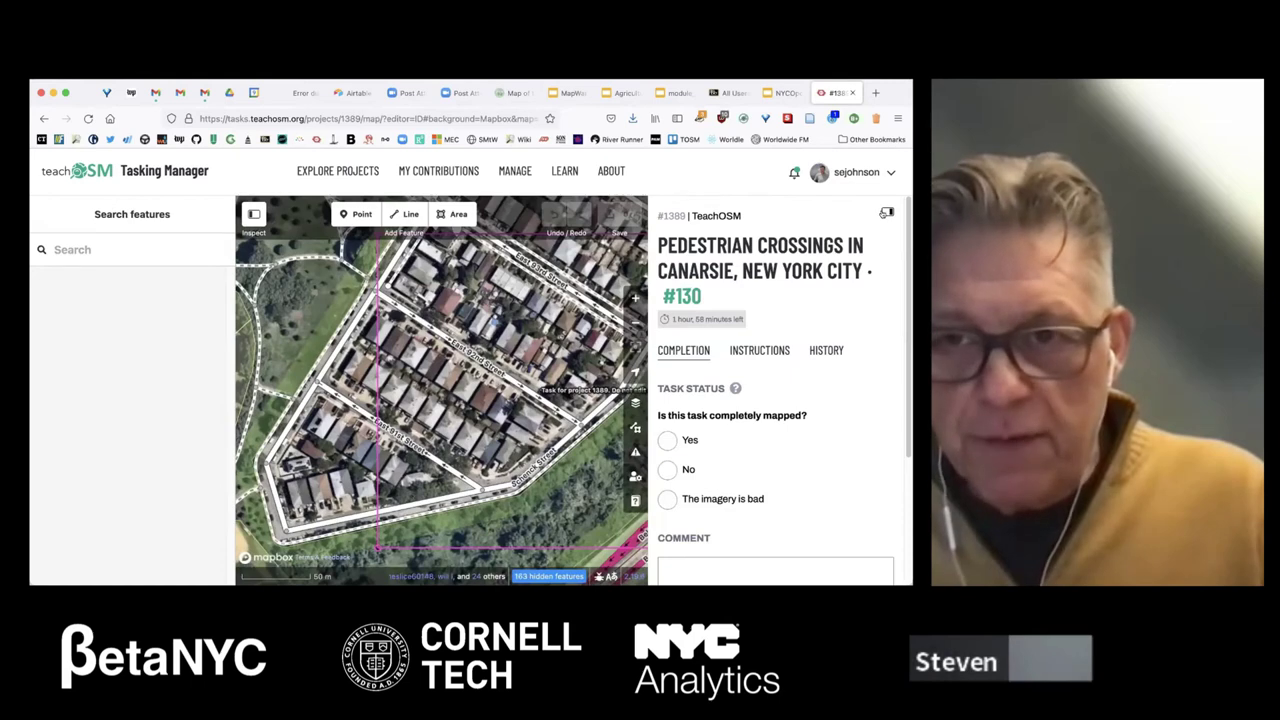
pyautogui.click(885, 214)
pyautogui.click(886, 213)
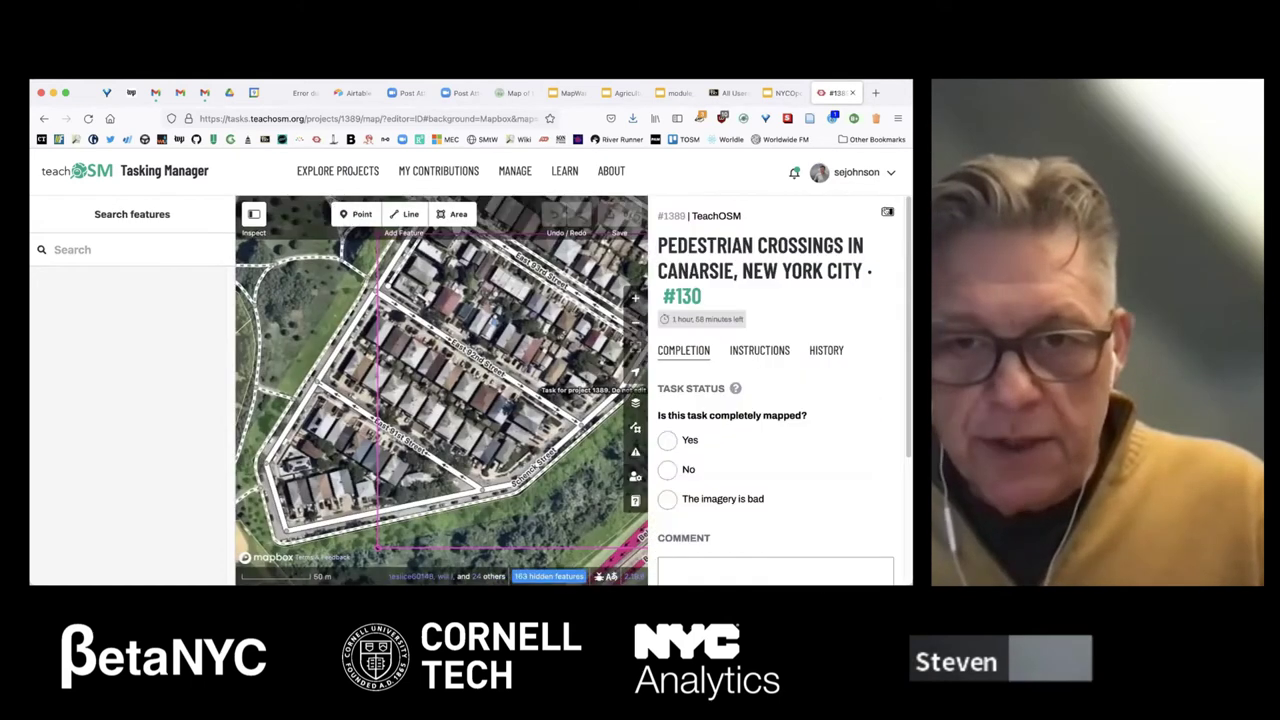
pyautogui.click(886, 213)
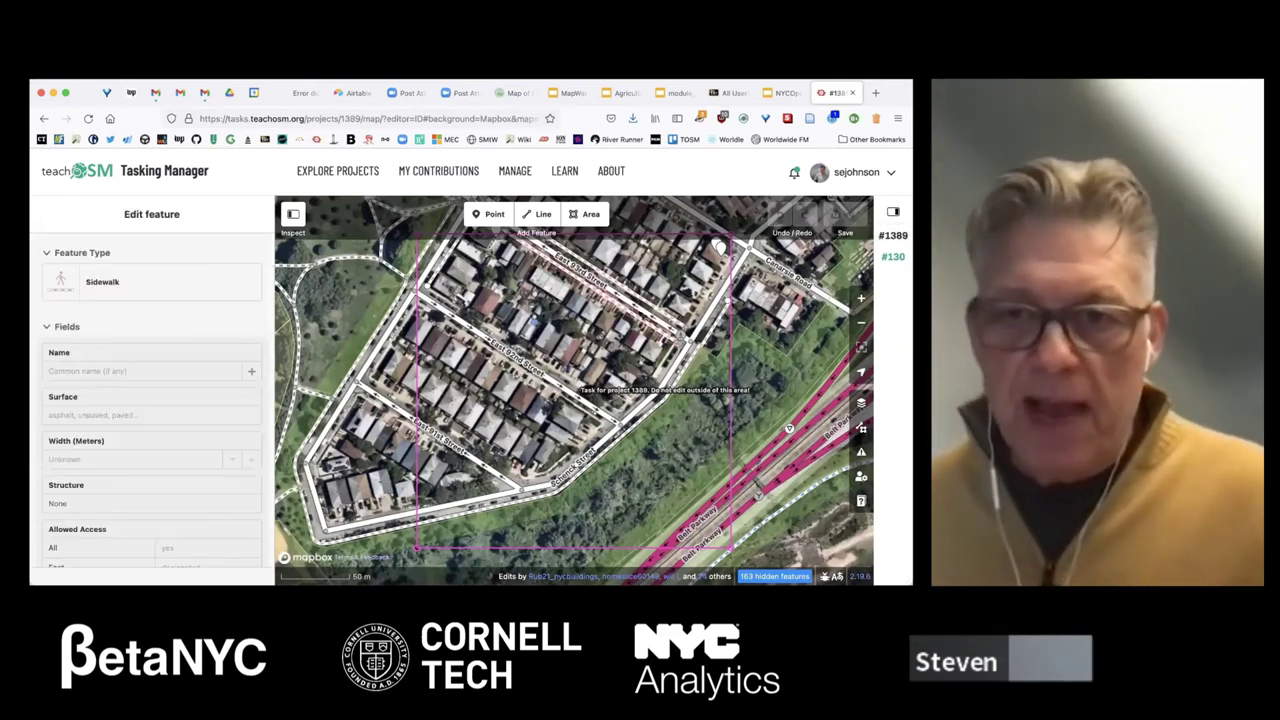
# - Select the existing crosswalk node on East 93rd Street at Schenck Street to inspect its attributes
pyautogui.moveTo(466, 296); pyautogui.dragTo(451, 312)
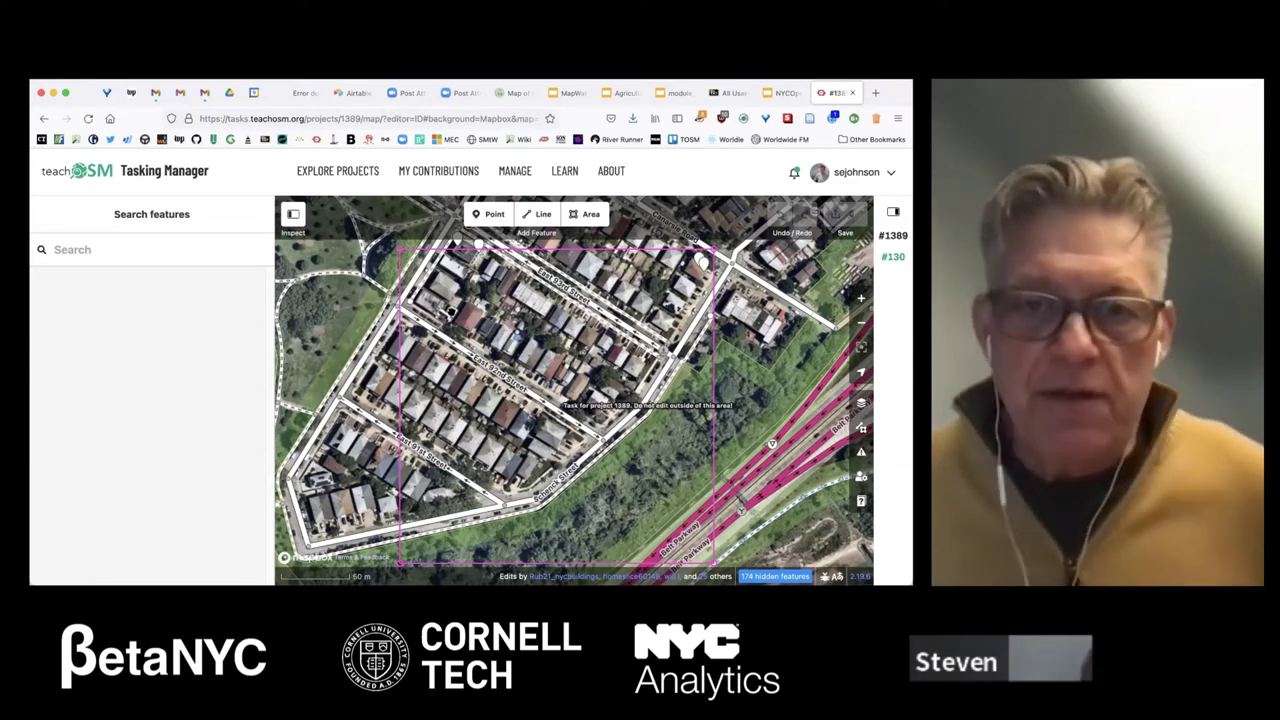
pyautogui.click(439, 298)
pyautogui.click(439, 298)
pyautogui.moveTo(439, 298); pyautogui.dragTo(439, 318)
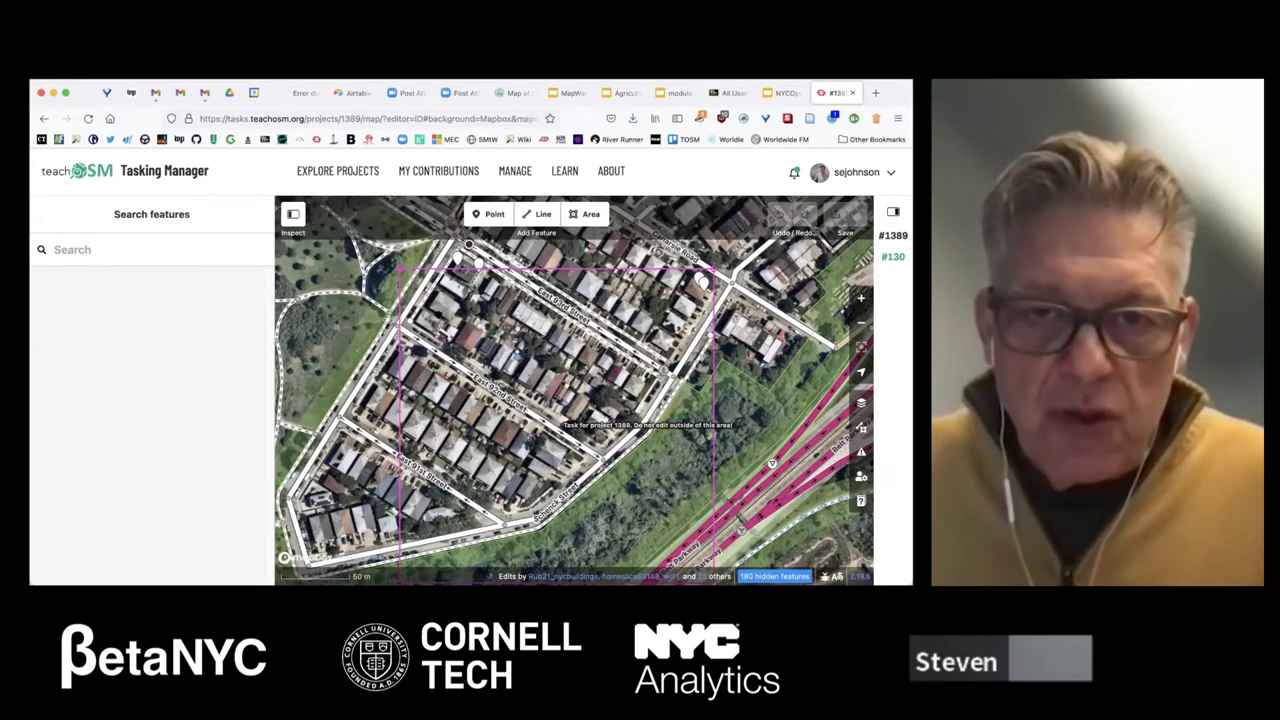
pyautogui.doubleClick(439, 300)
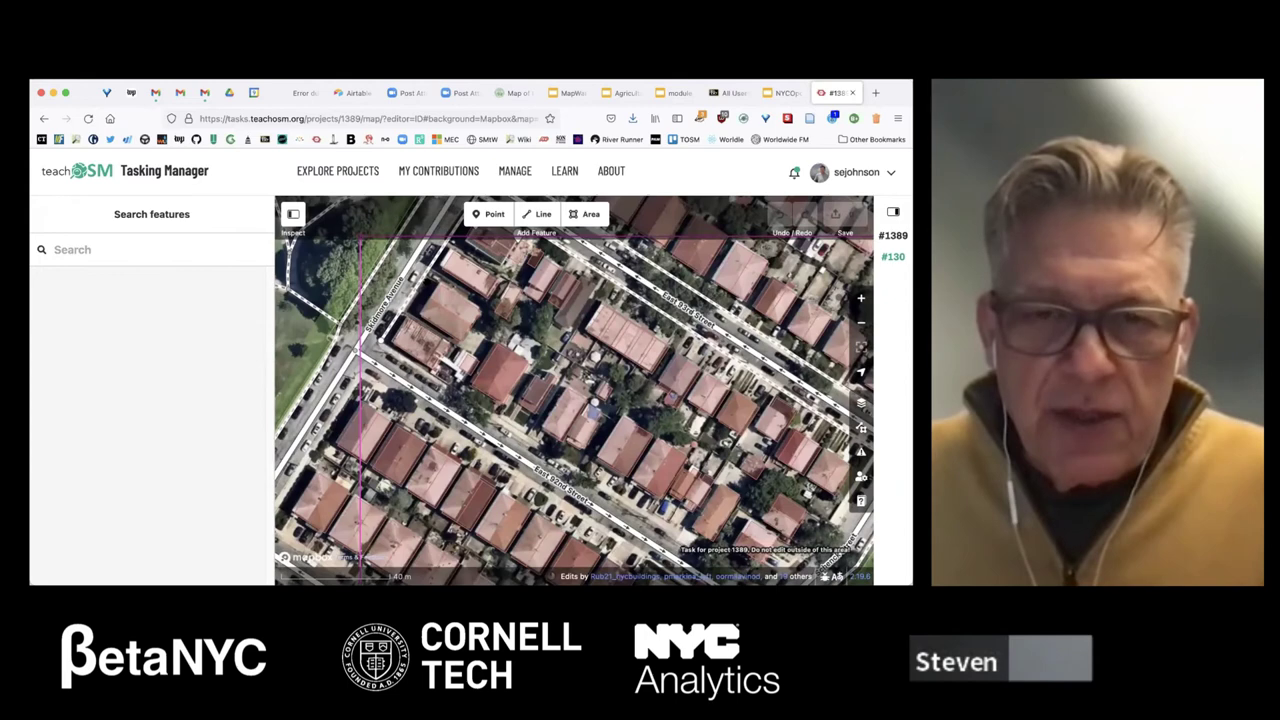
pyautogui.doubleClick(381, 265)
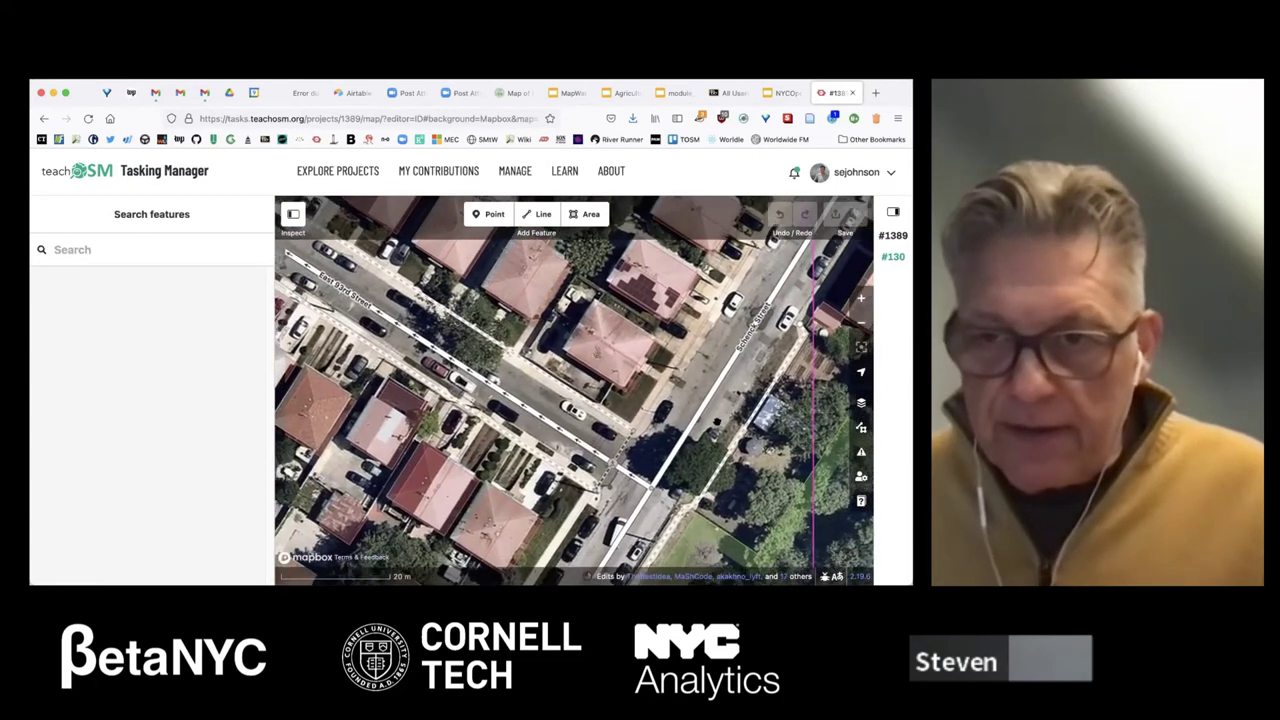
pyautogui.click(630, 457)
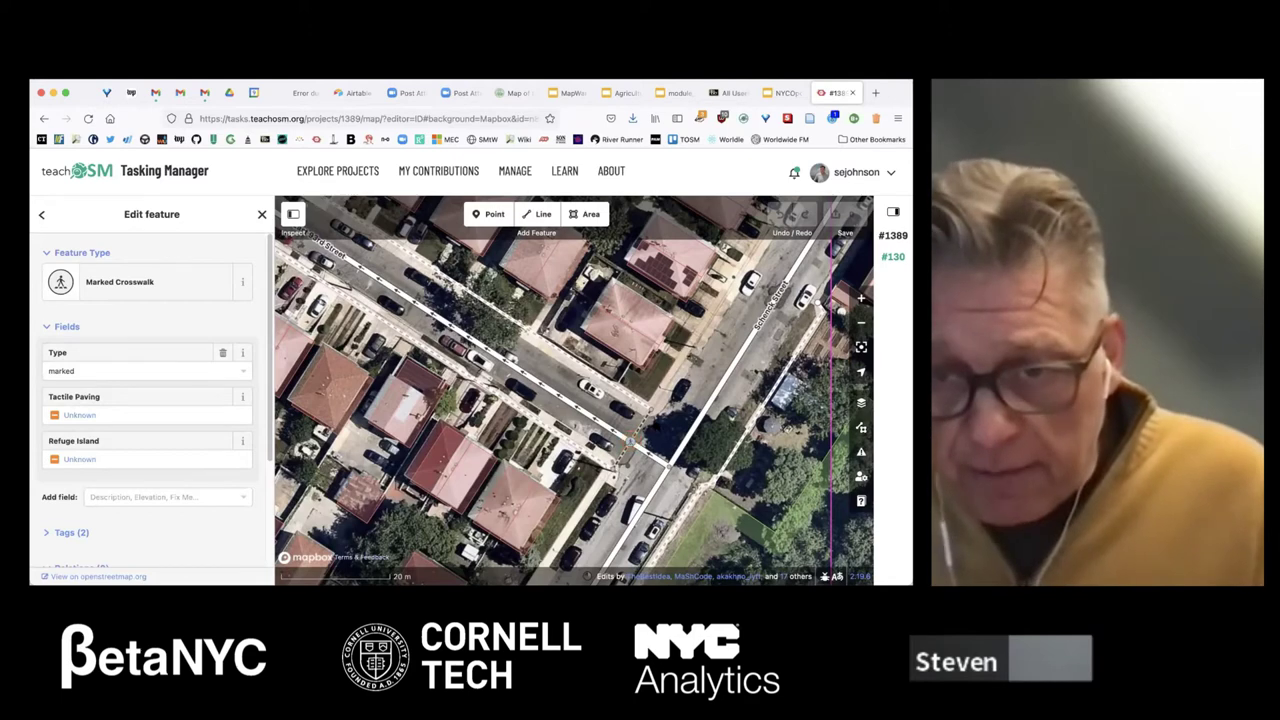
# - Examine the aerial imagery of East 92nd Street's intersections with Skidmore Avenue and Schenck Street for crossings and curbs
pyautogui.hscroll(-3, 573, 390)
pyautogui.hscroll(-10, 573, 390)
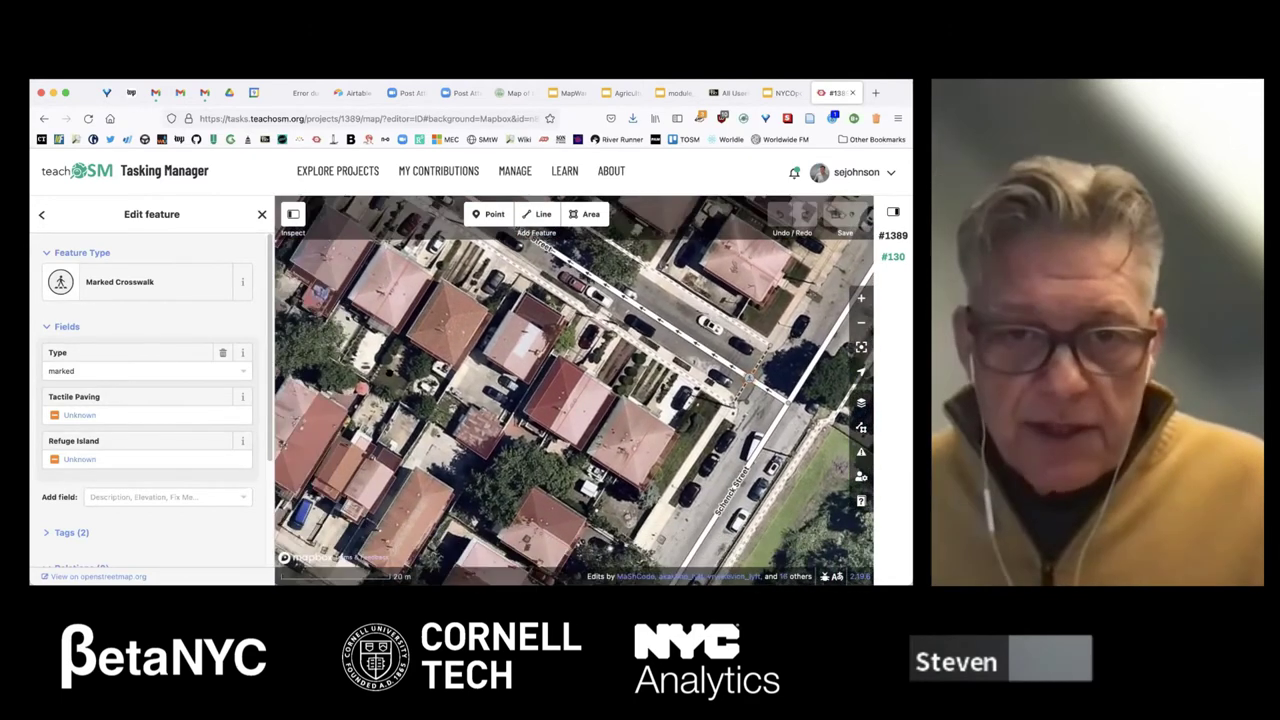
pyautogui.hscroll(-3, 573, 390)
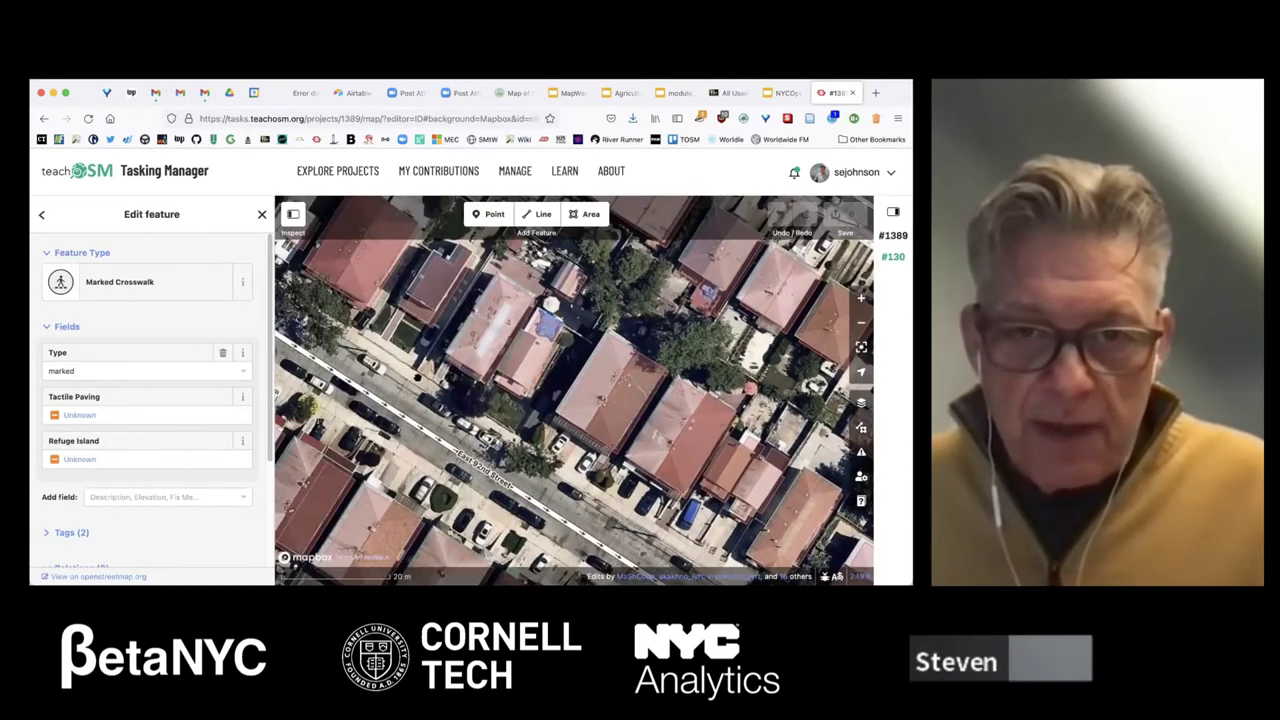
pyautogui.scroll(-5, 573, 390)
pyautogui.scroll(2, 573, 390)
pyautogui.hscroll(-2, 573, 390)
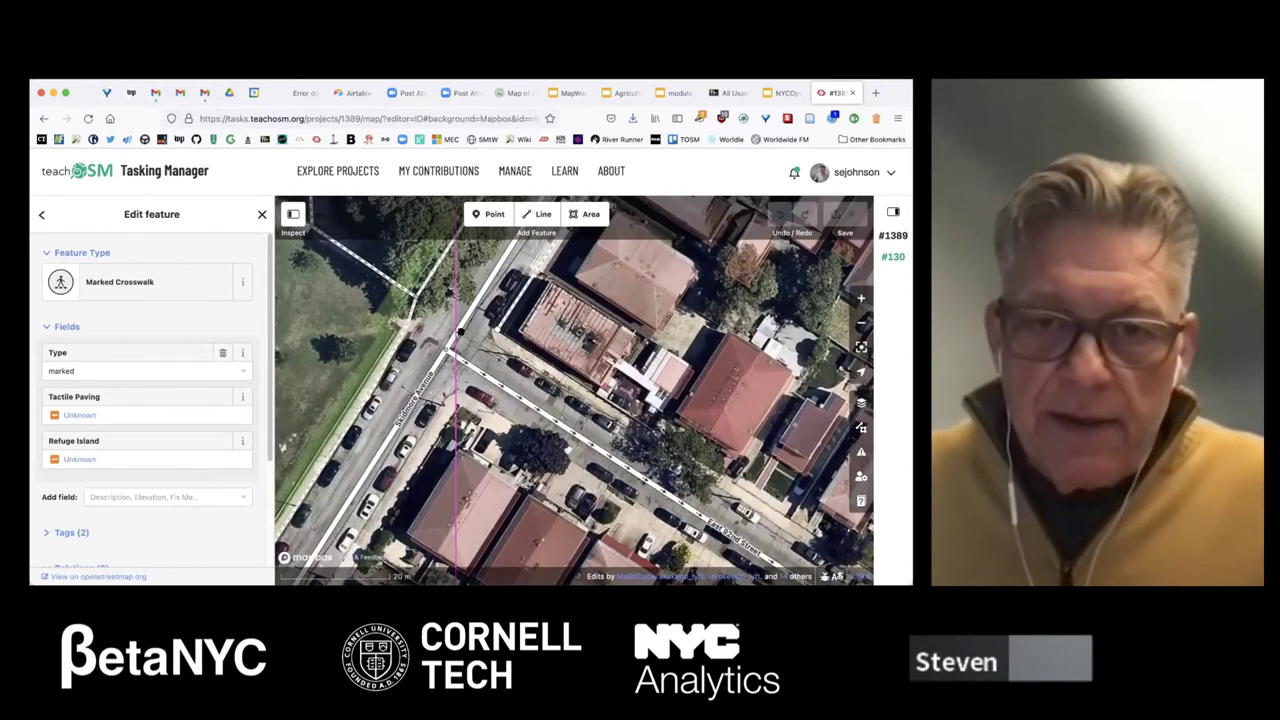
pyautogui.scroll(-4, 573, 390)
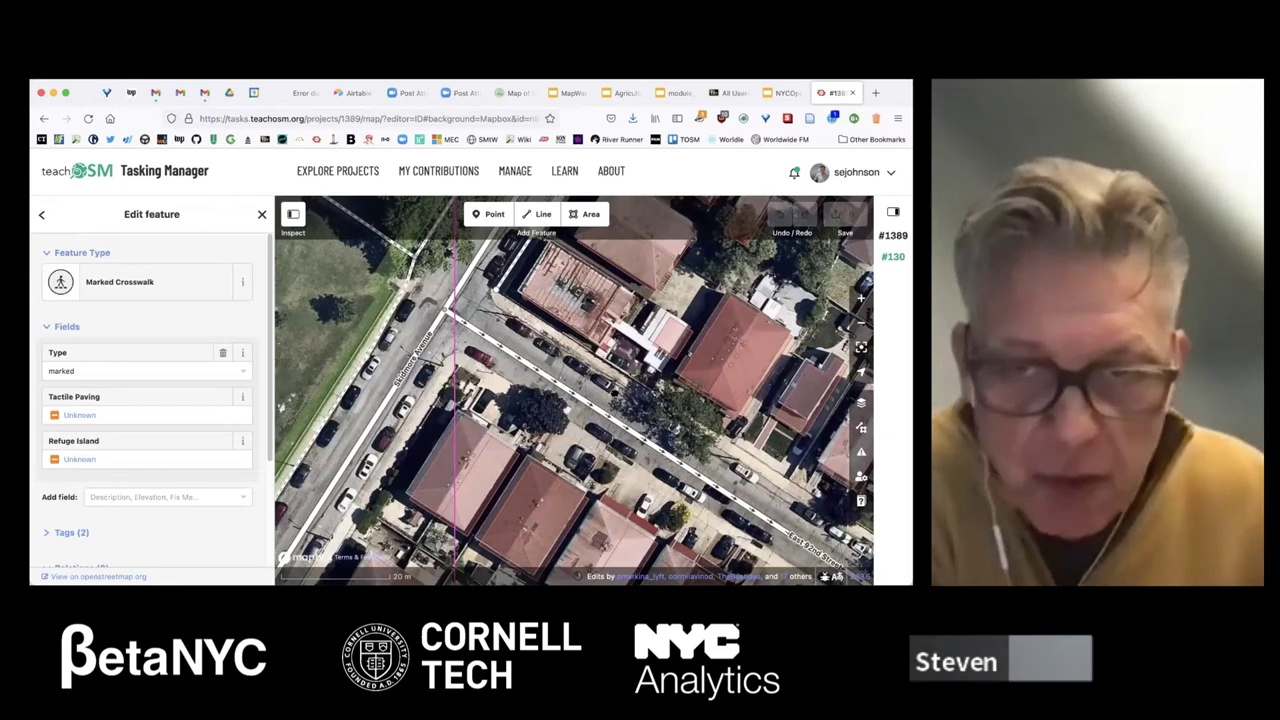
pyautogui.scroll(10, 573, 390)
pyautogui.hscroll(-15, 573, 390)
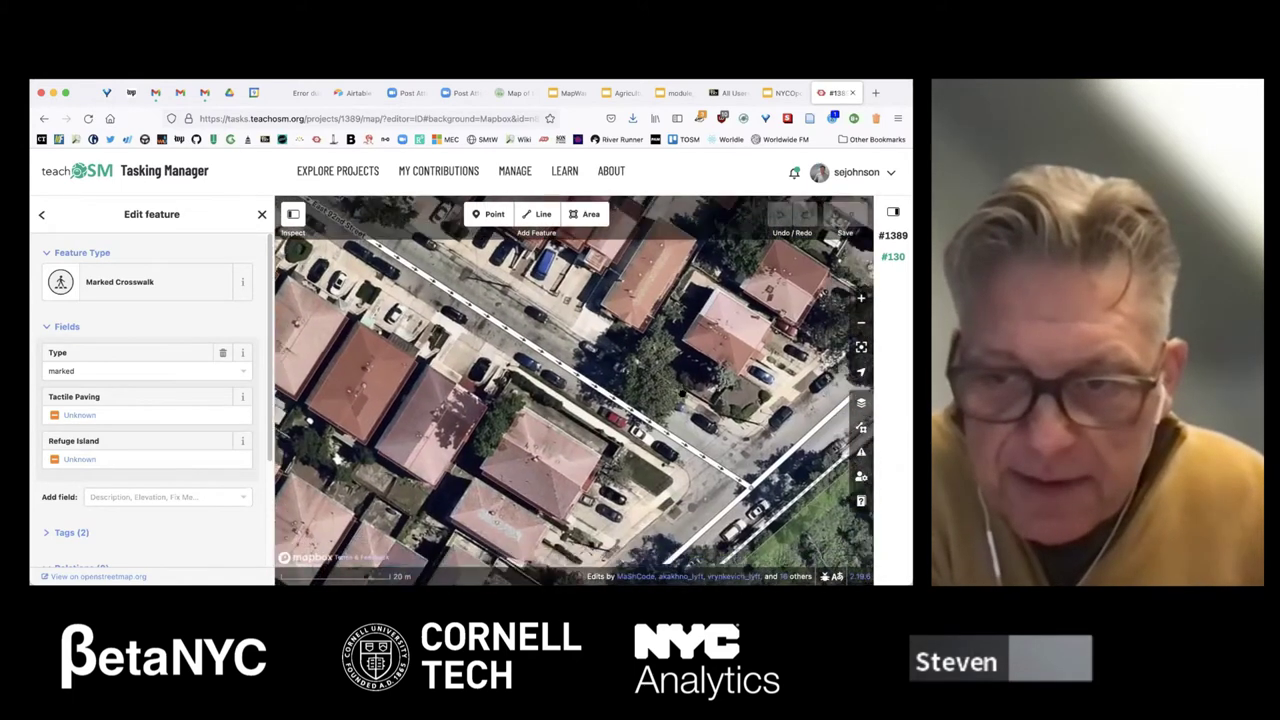
pyautogui.scroll(-6, 573, 390)
pyautogui.hscroll(6, 573, 390)
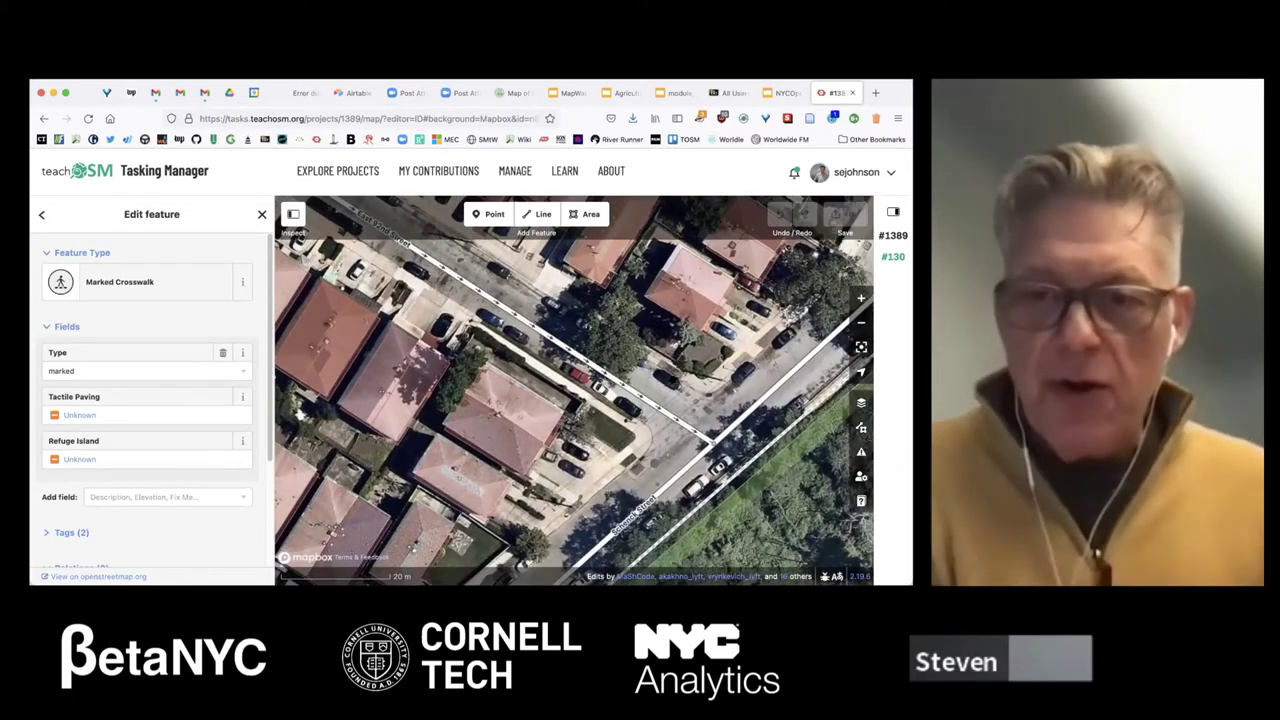
pyautogui.scroll(3, 691, 398)
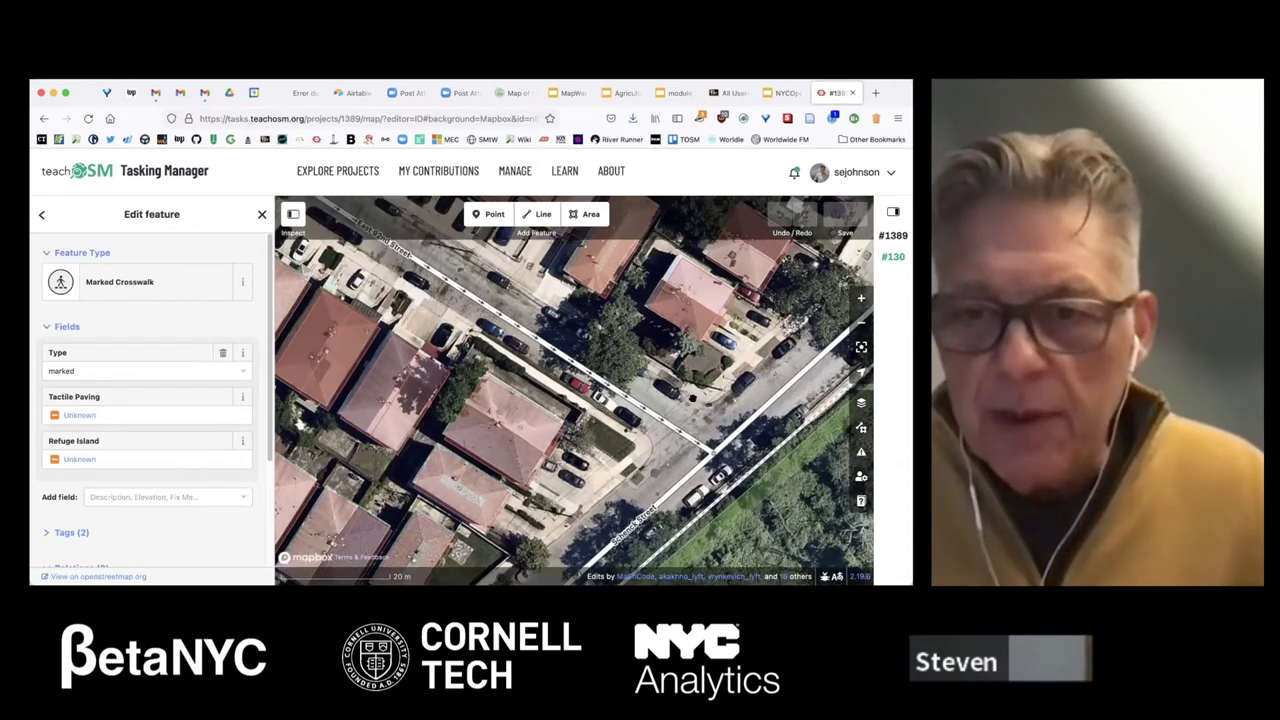
# - Add an Unmarked Crossing point on East 92nd Street just before its intersection with Schenck Street
pyautogui.click(861, 298)
pyautogui.moveTo(685, 299); pyautogui.dragTo(663, 310)
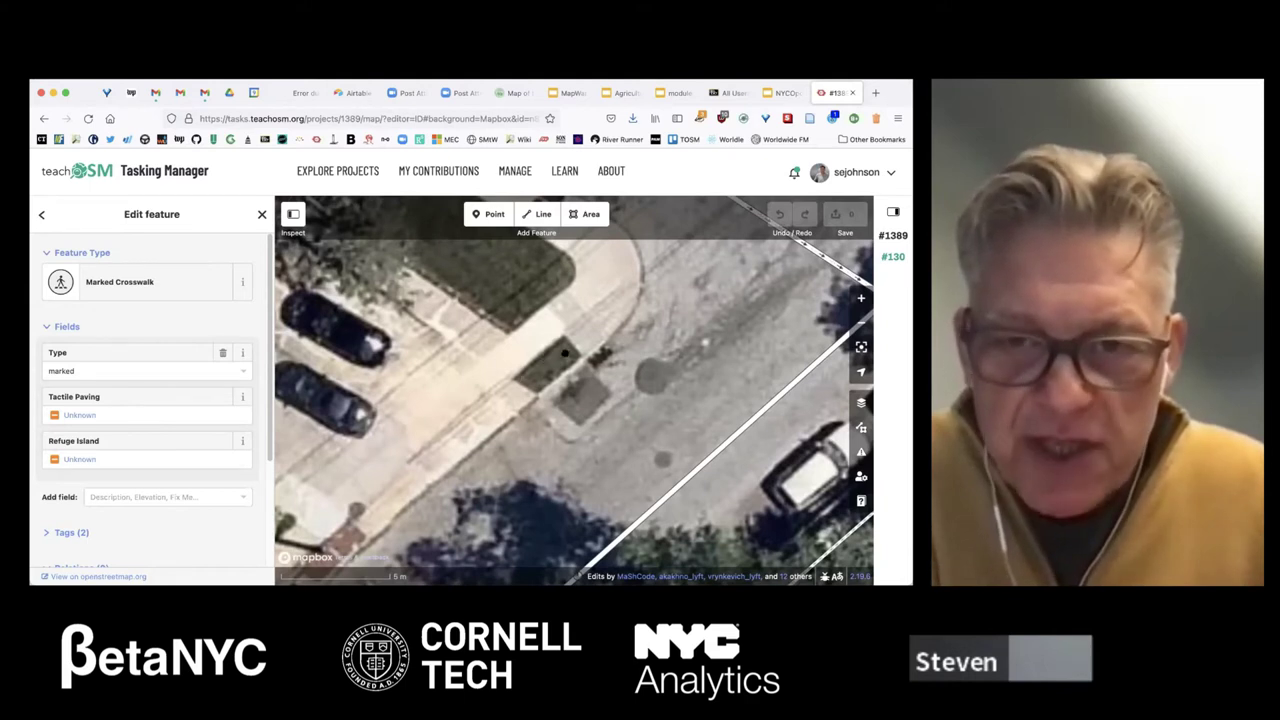
pyautogui.moveTo(539, 361); pyautogui.dragTo(505, 406)
pyautogui.click(507, 357)
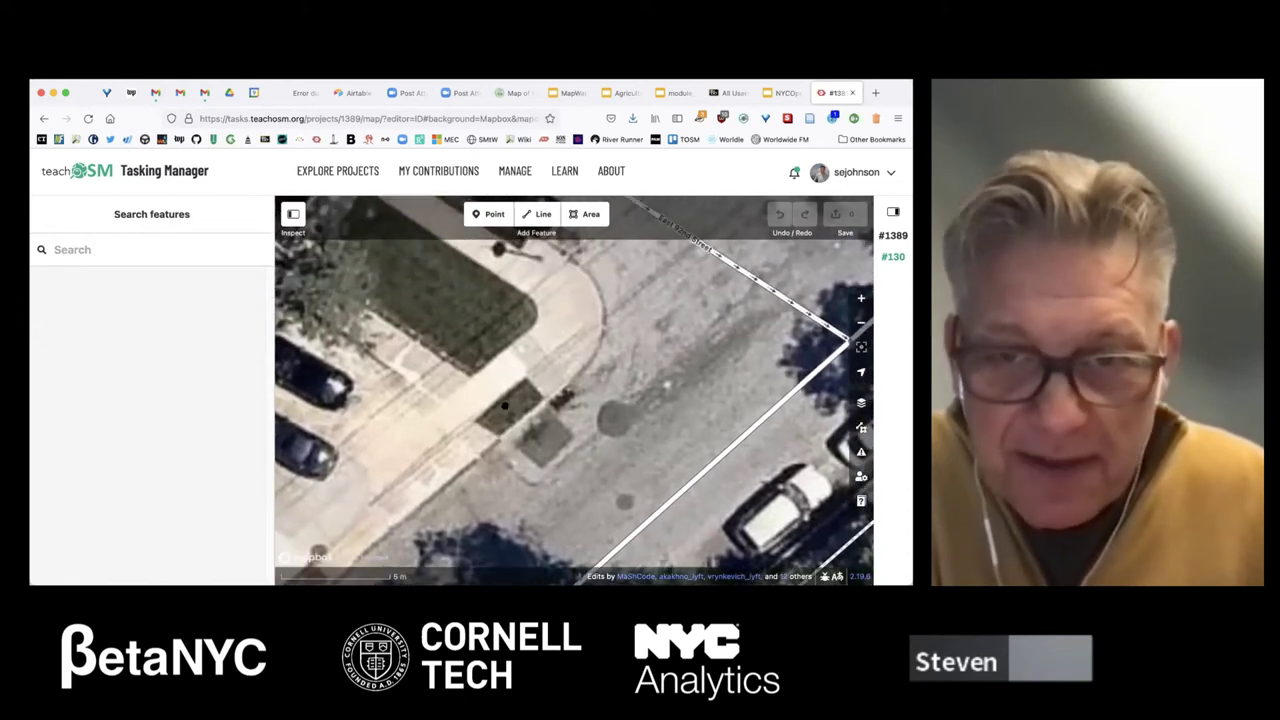
pyautogui.moveTo(565, 290); pyautogui.dragTo(571, 357)
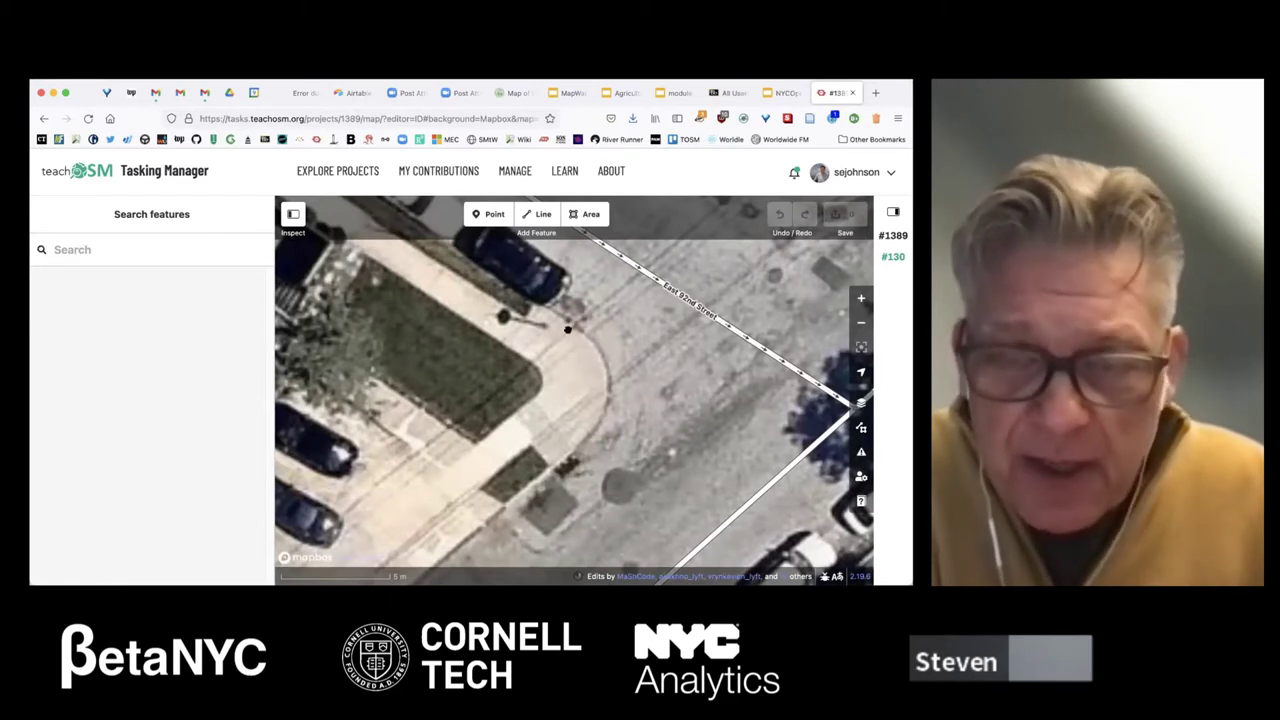
pyautogui.moveTo(567, 330); pyautogui.dragTo(540, 378)
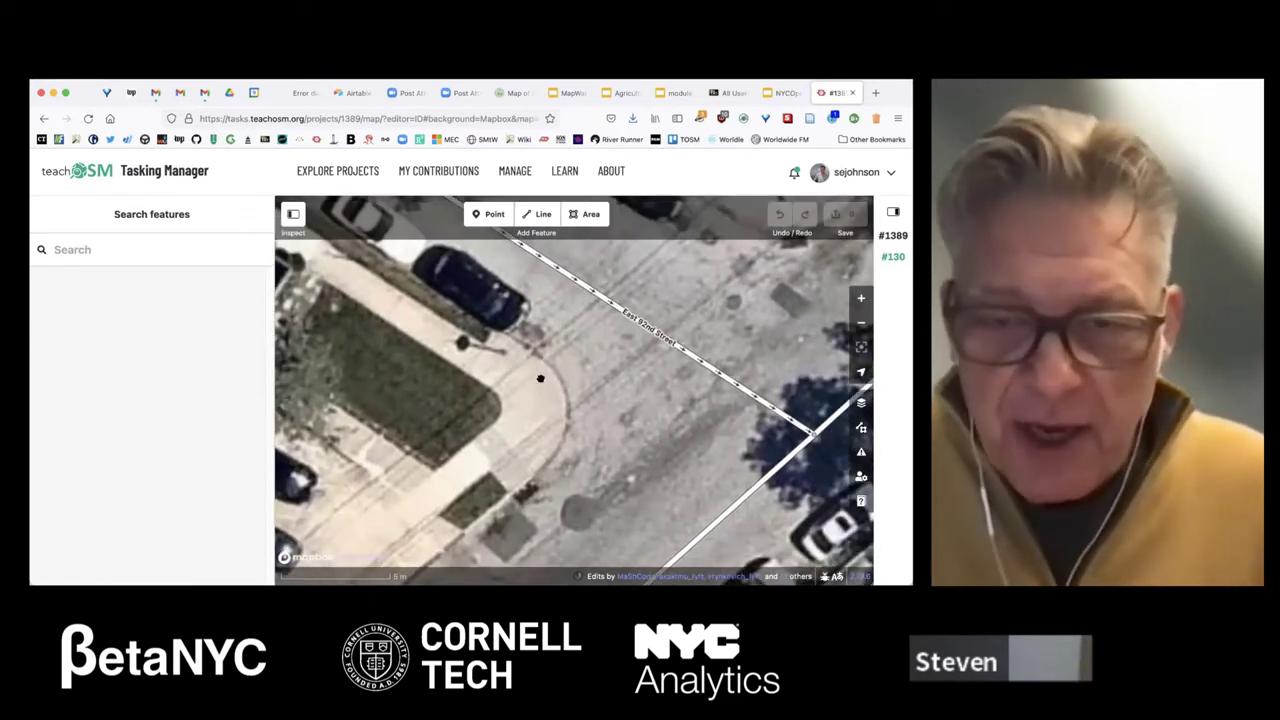
pyautogui.moveTo(600, 330); pyautogui.dragTo(540, 380)
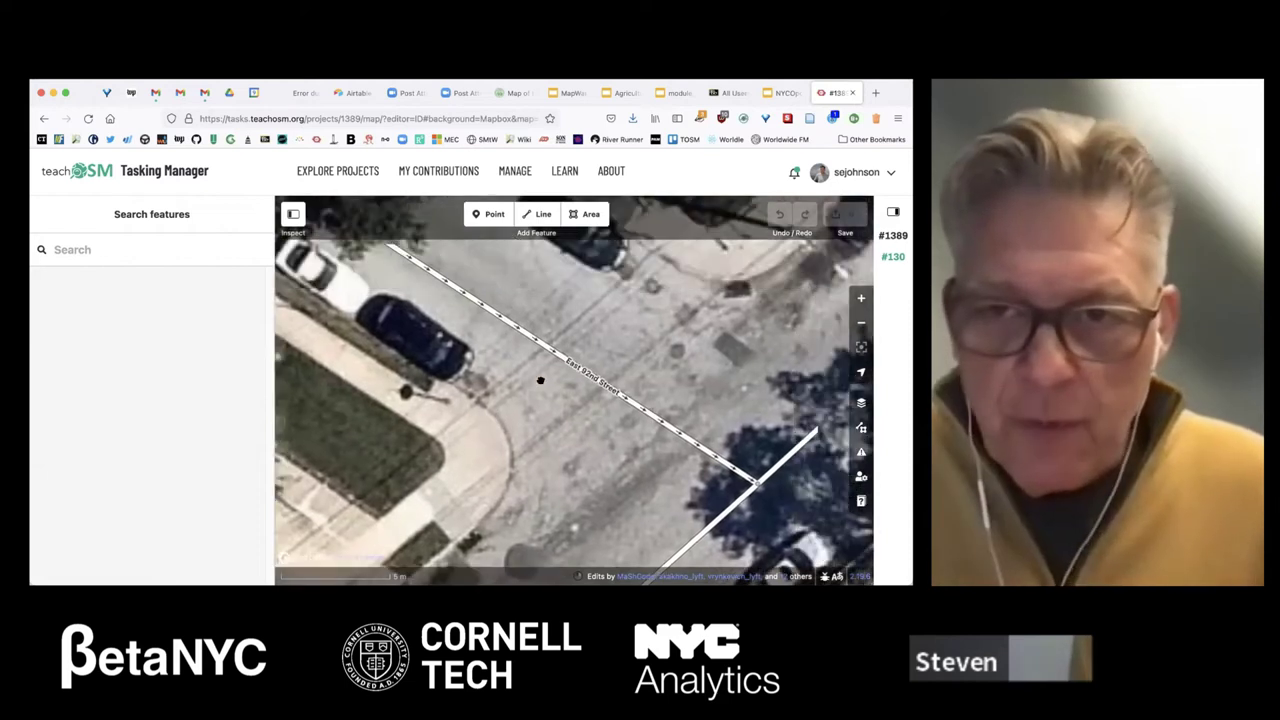
pyautogui.moveTo(640, 310); pyautogui.dragTo(606, 280)
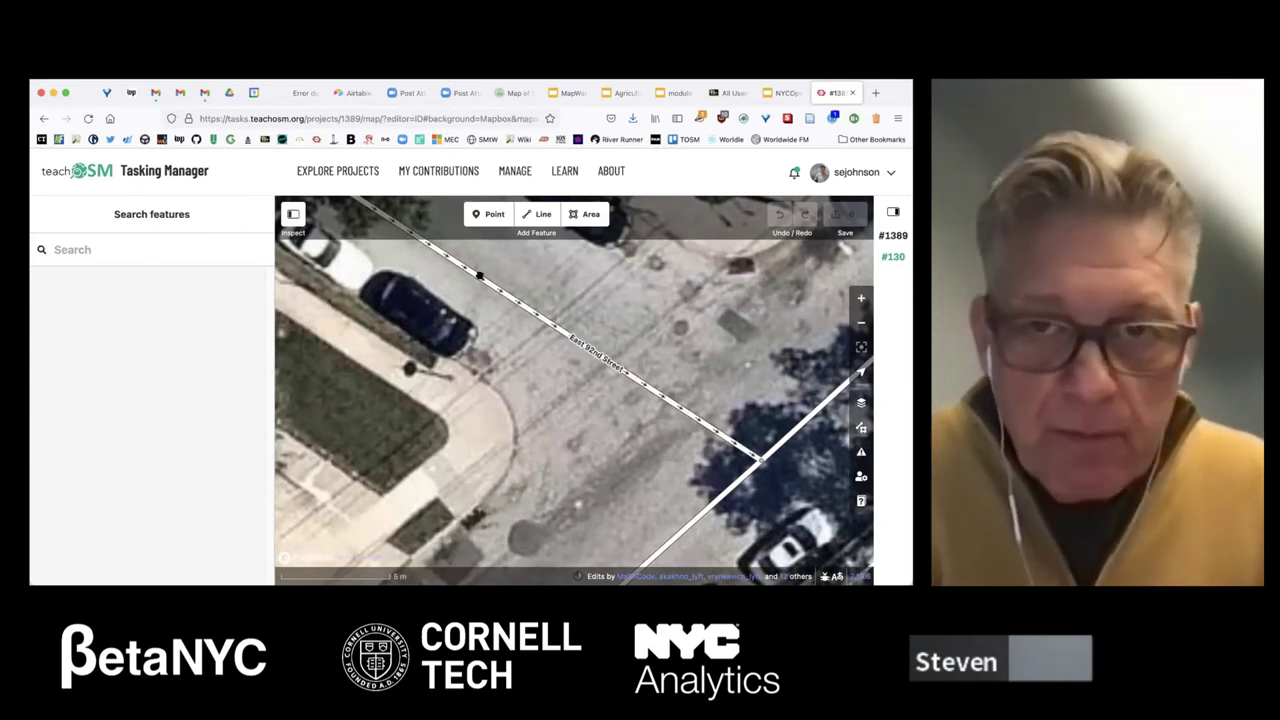
pyautogui.click(485, 213)
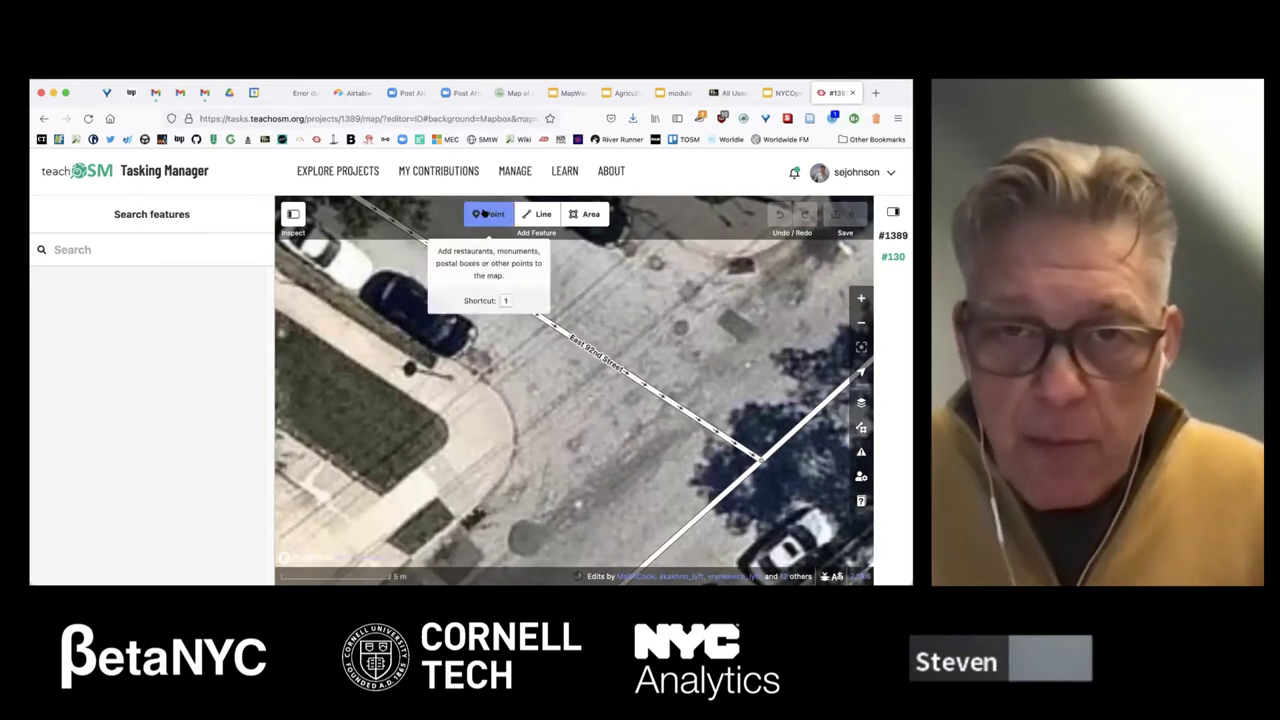
pyautogui.click(566, 330)
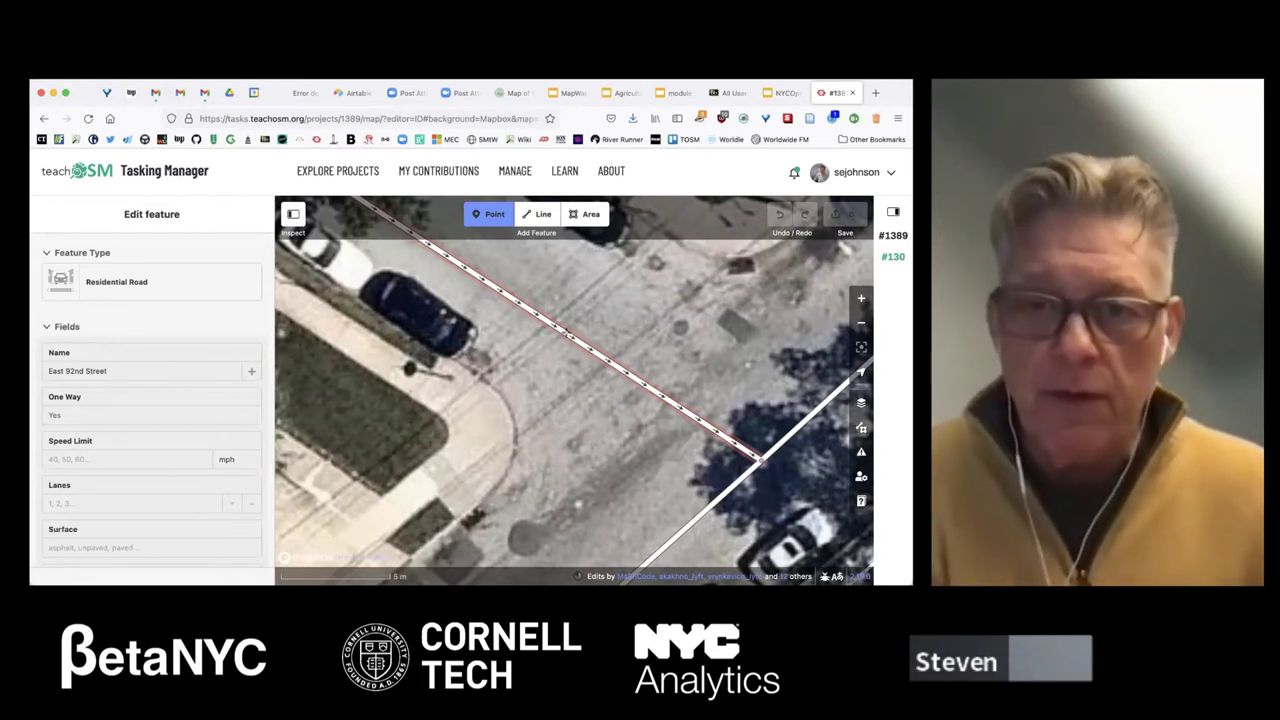
pyautogui.click(571, 339)
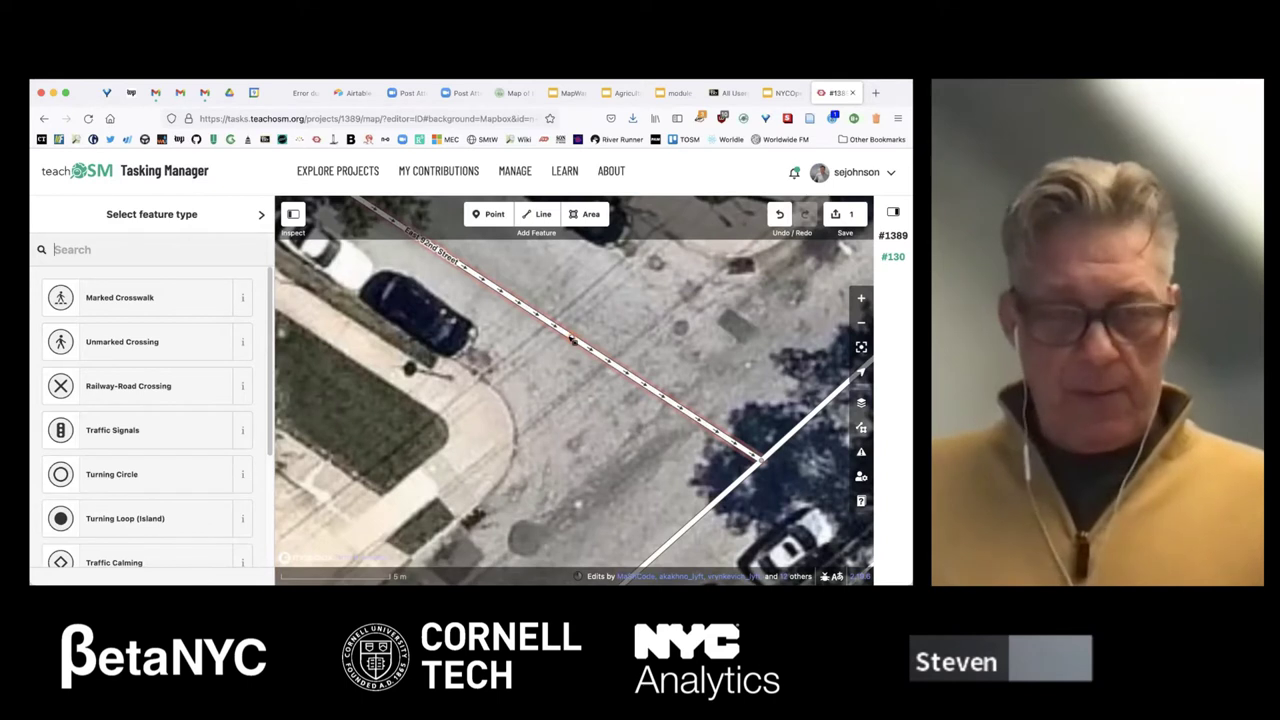
pyautogui.click(109, 342)
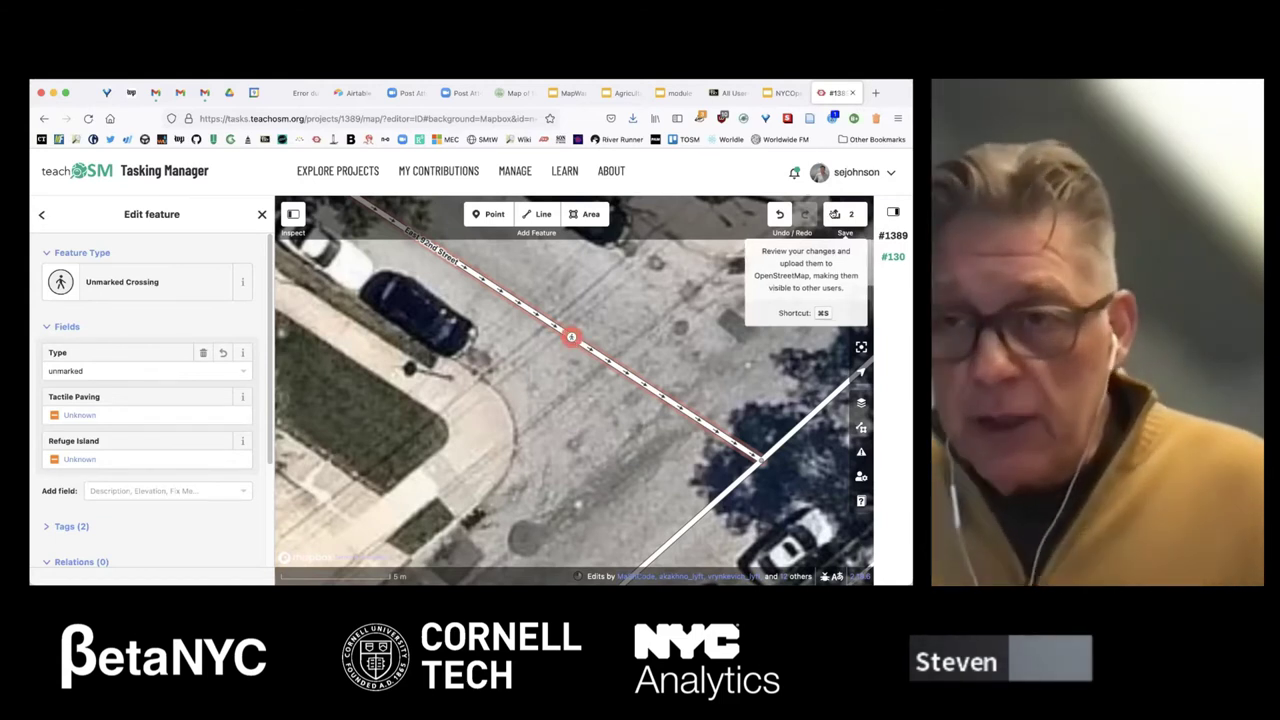
# - Start uploading the edits to OpenStreetMap and add aerial imagery as a changeset source
pyautogui.click(834, 214)
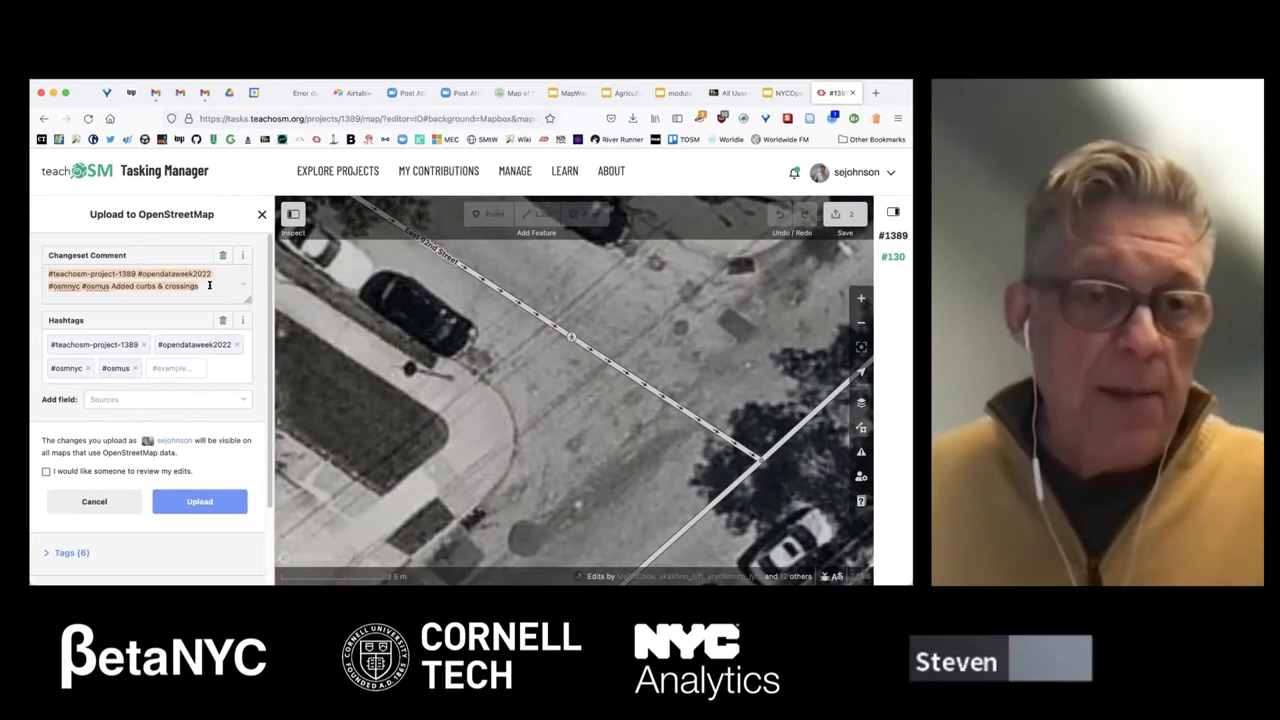
pyautogui.click(209, 285)
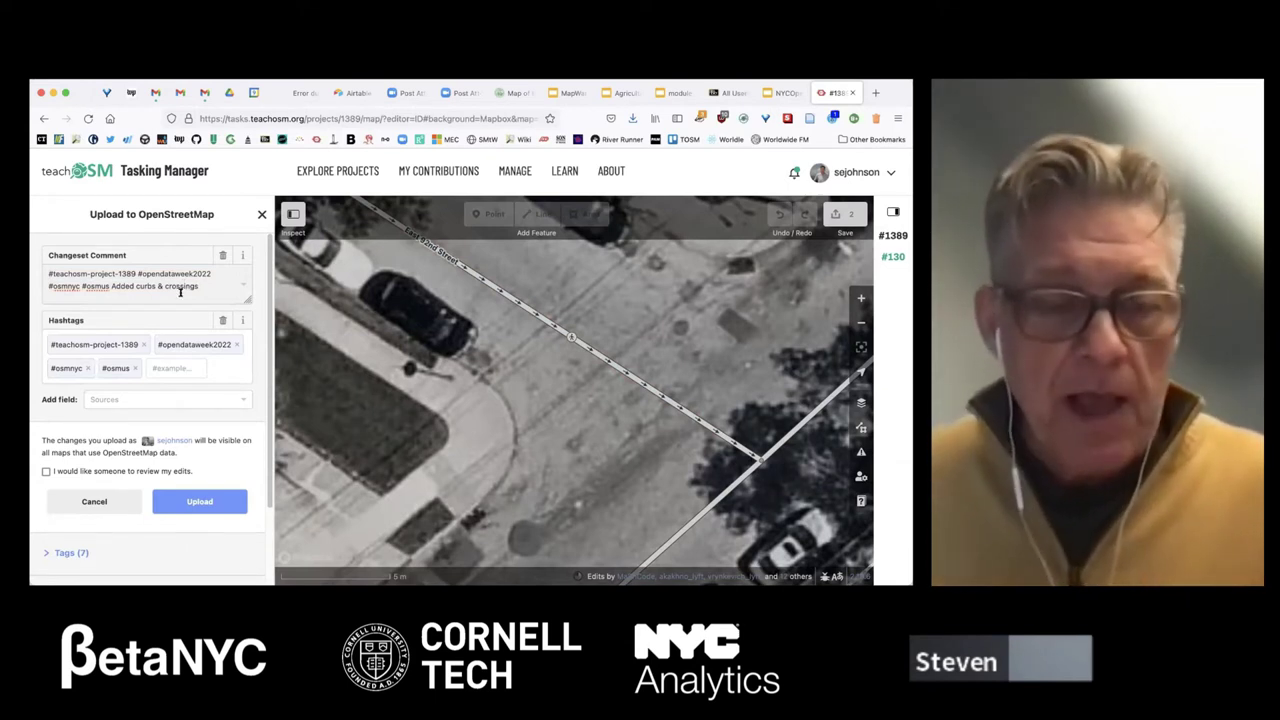
pyautogui.click(135, 399)
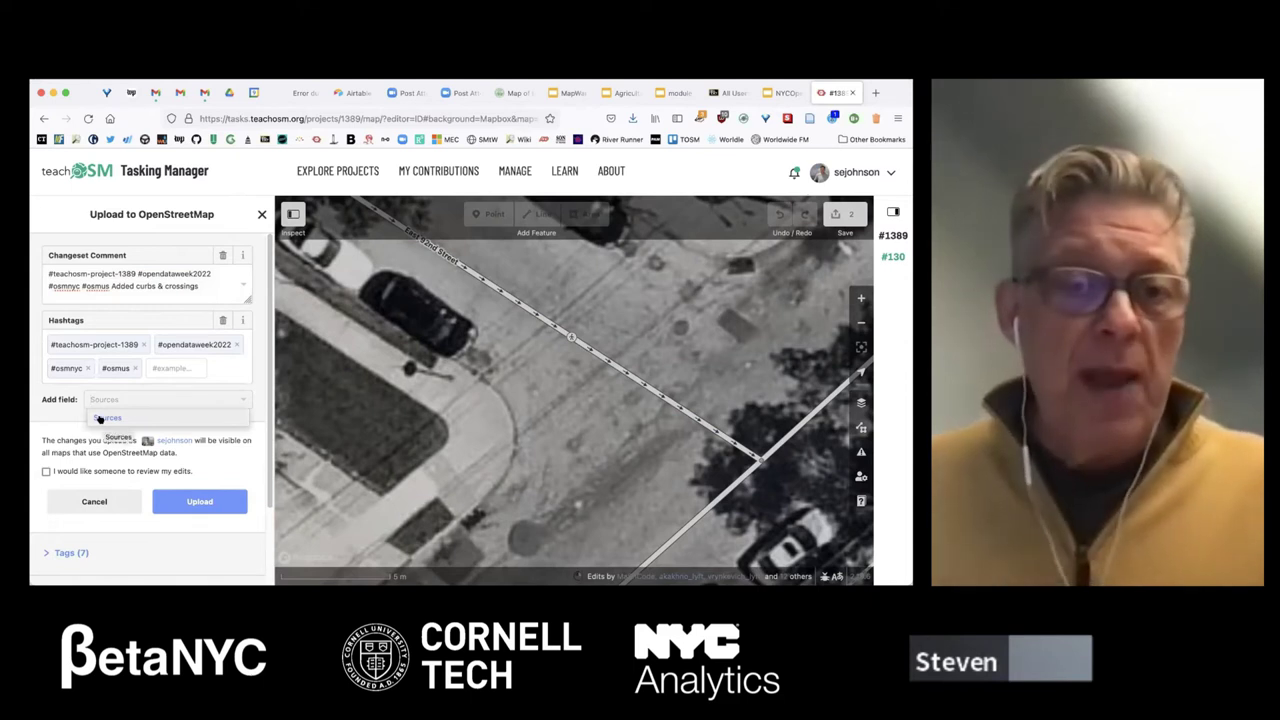
pyautogui.click(98, 416)
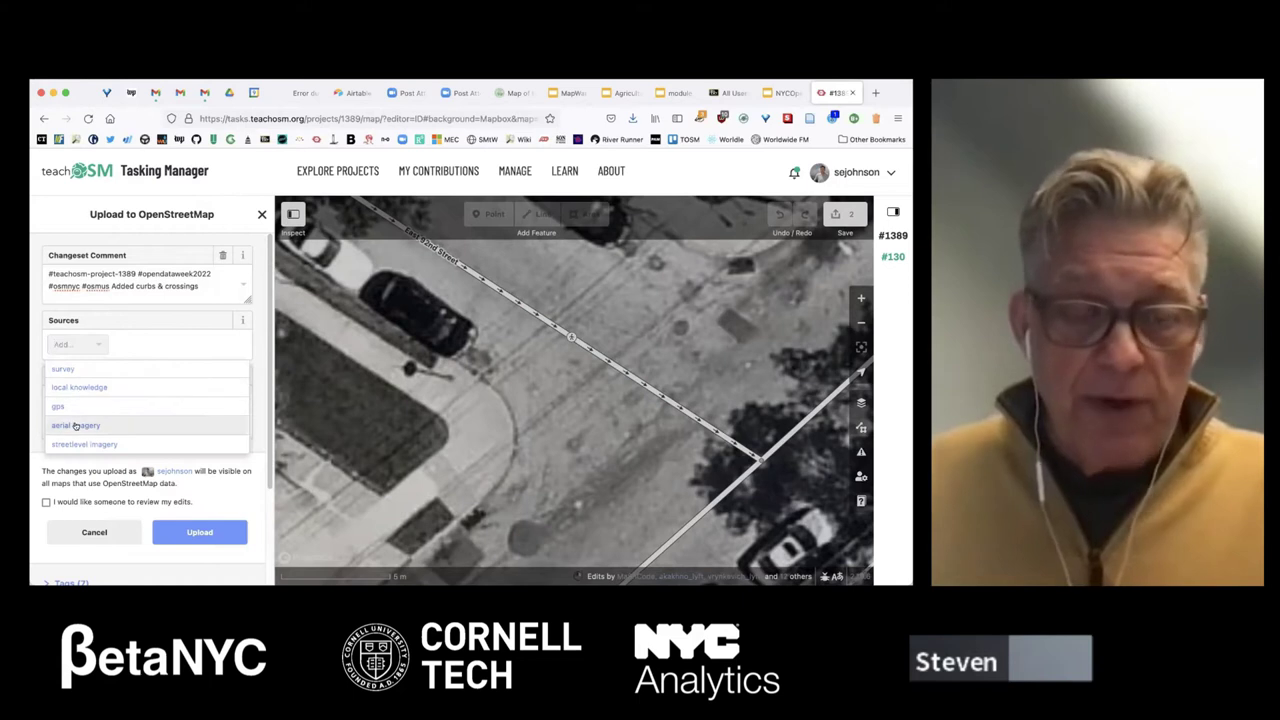
pyautogui.click(75, 426)
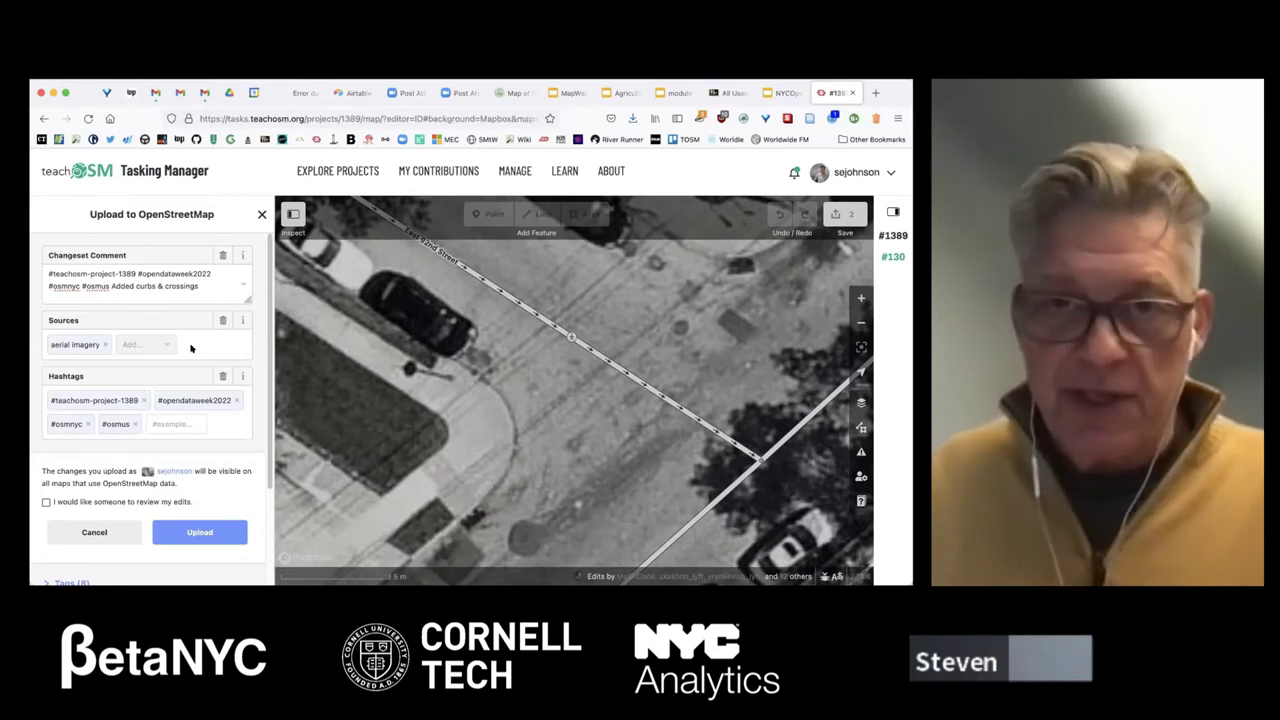
# - Request that someone review the edits and upload the changeset
pyautogui.scroll(-2, 191, 348)
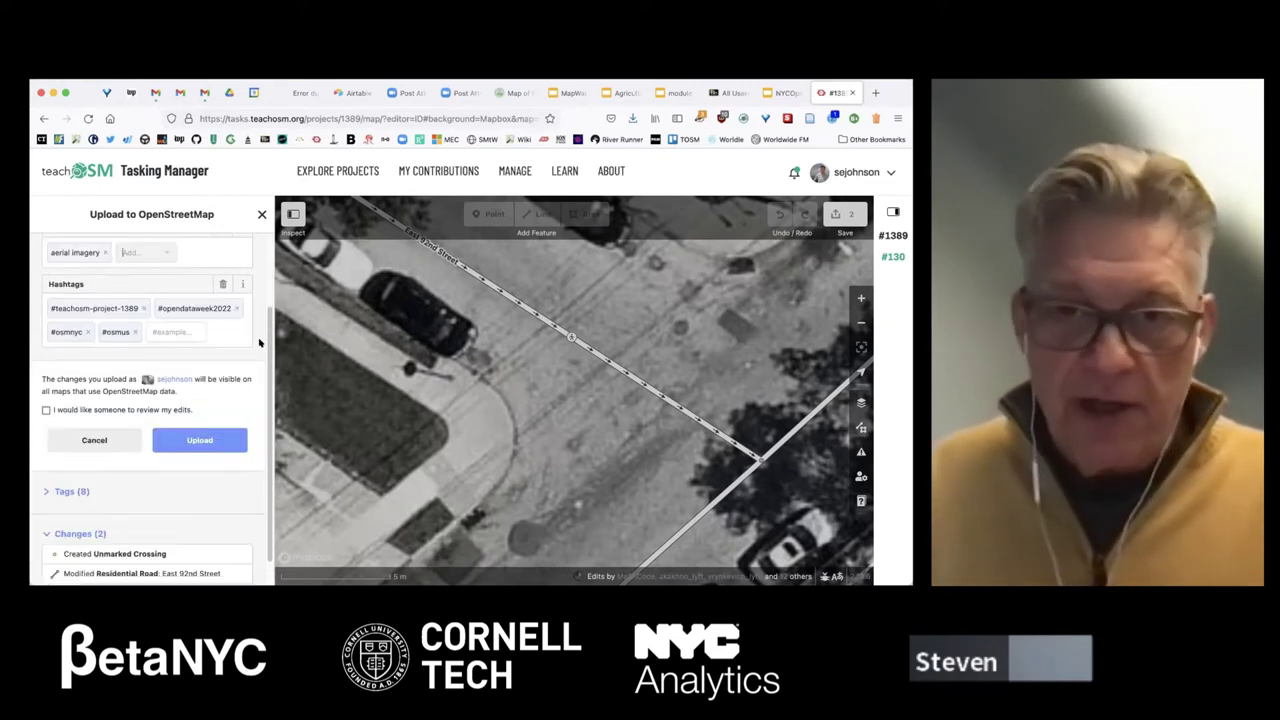
pyautogui.scroll(-1, 259, 343)
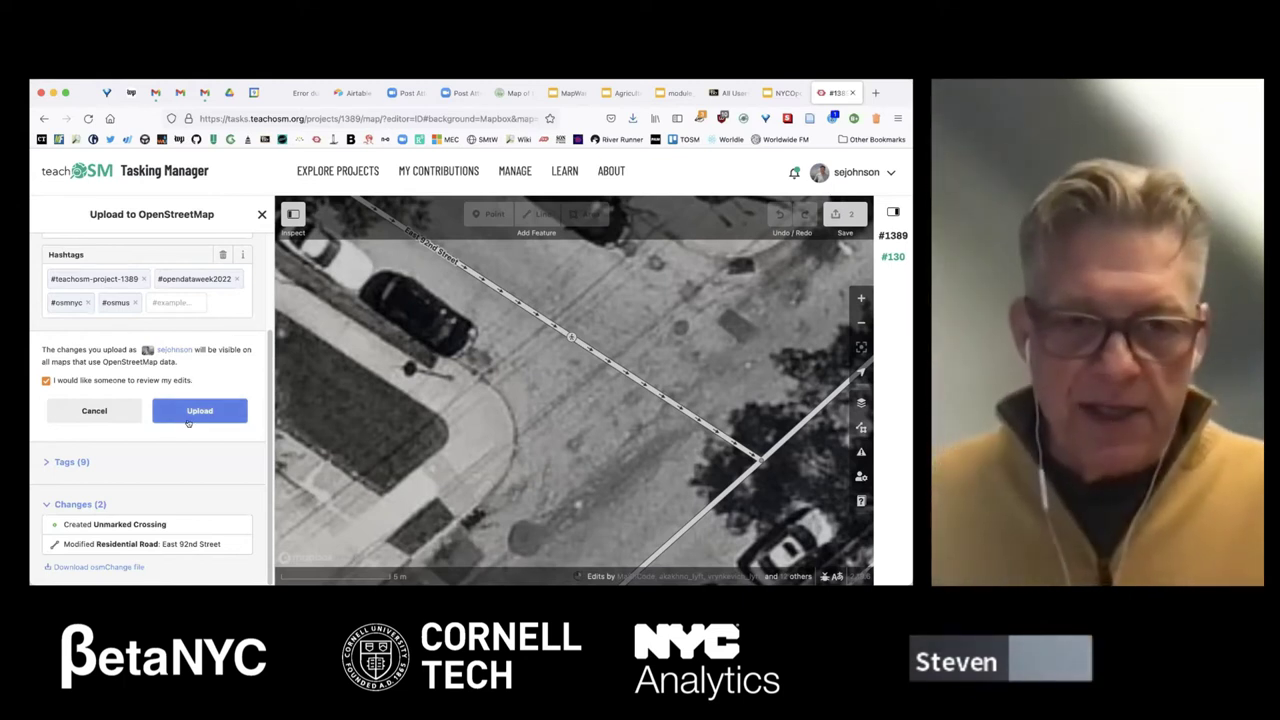
pyautogui.click(190, 411)
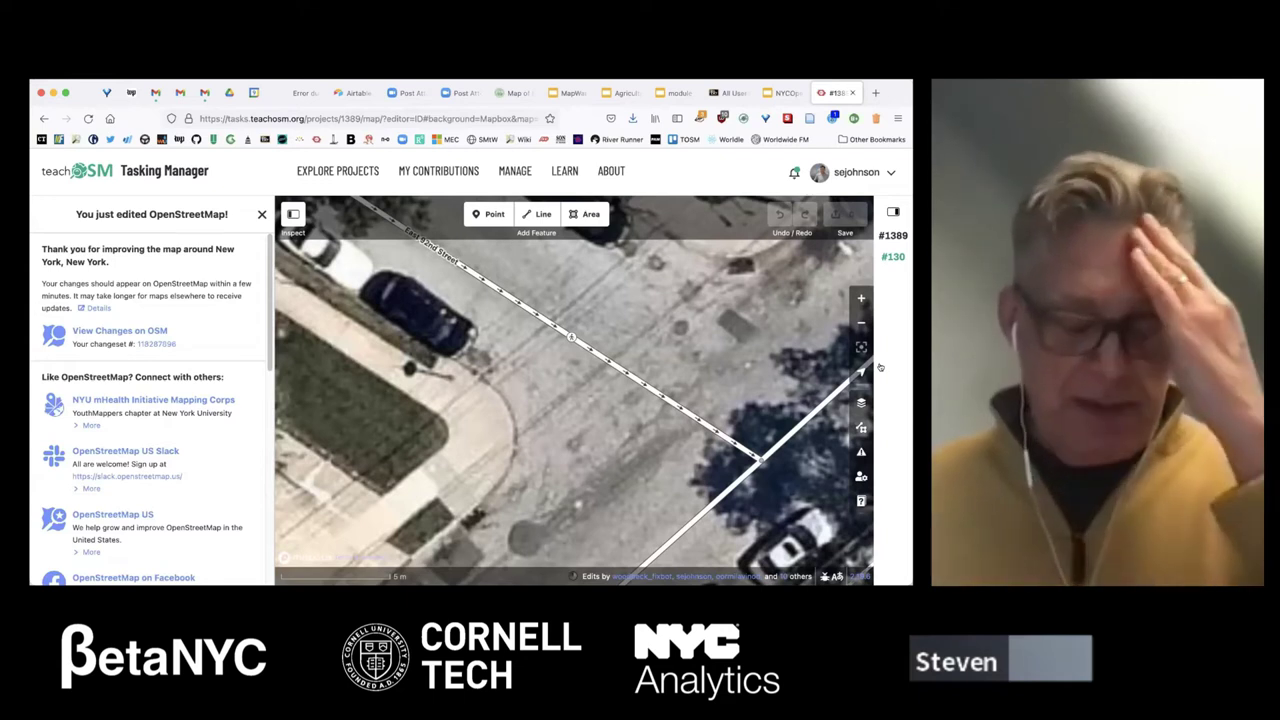
# - Expand the task information sidebar and submit task #130 as not completely mapped
pyautogui.click(861, 322)
pyautogui.click(861, 322)
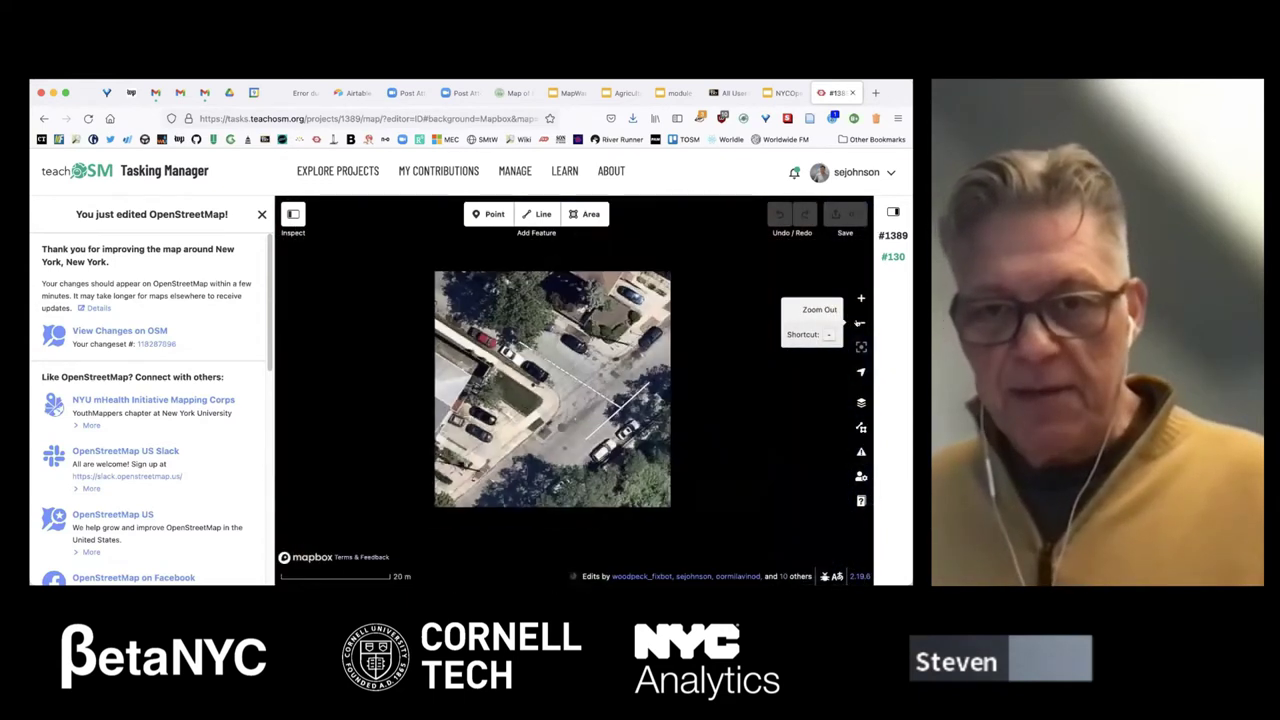
pyautogui.click(861, 322)
pyautogui.click(861, 322)
pyautogui.click(861, 322)
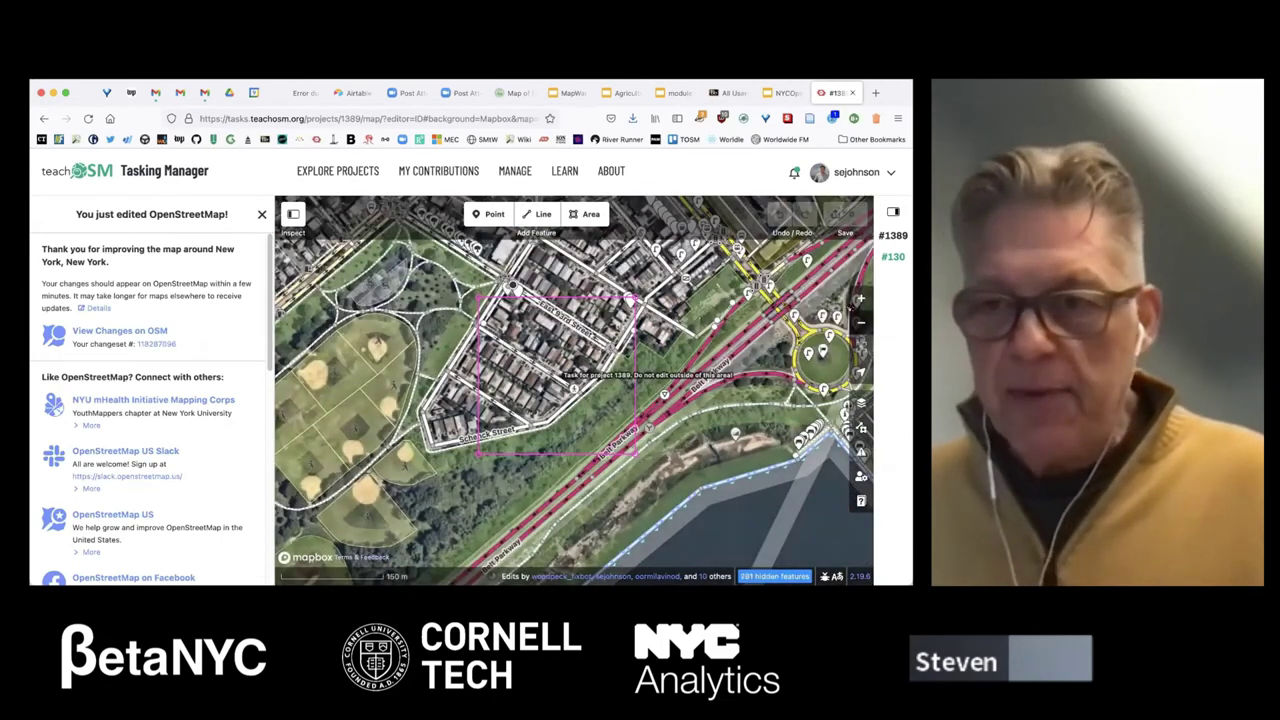
pyautogui.click(861, 298)
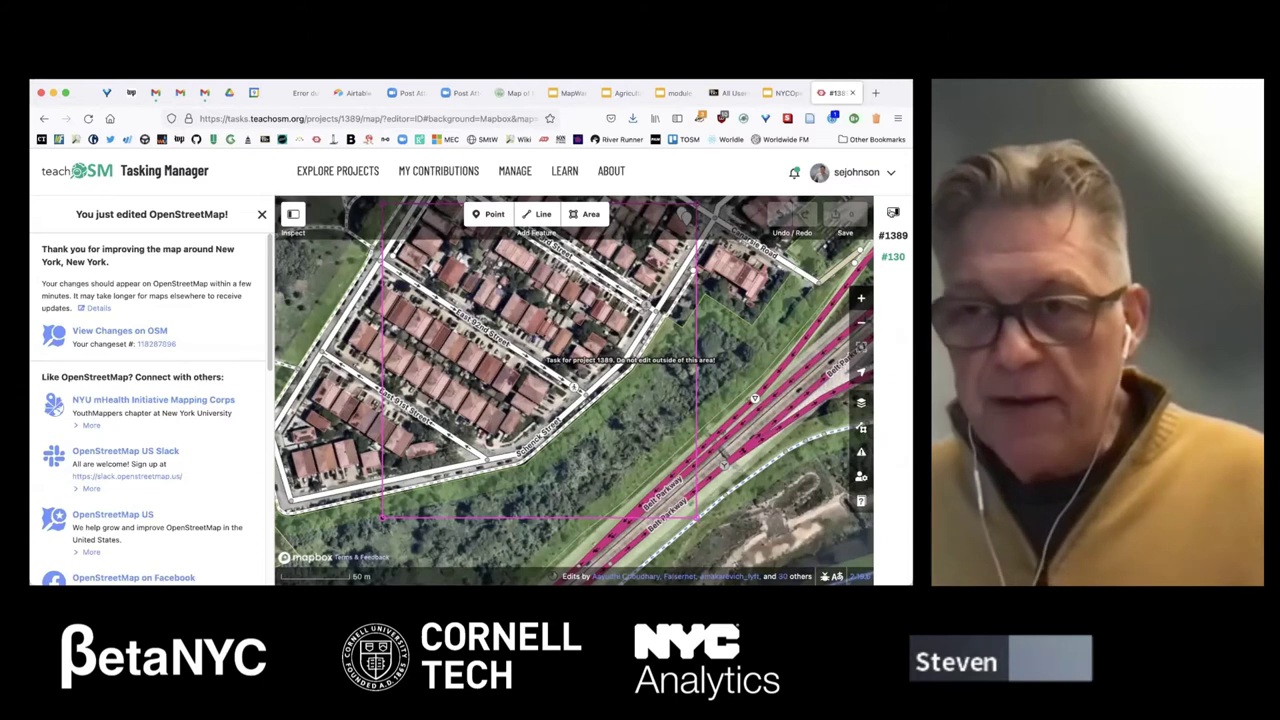
pyautogui.click(893, 212)
pyautogui.scroll(-3, 700, 400)
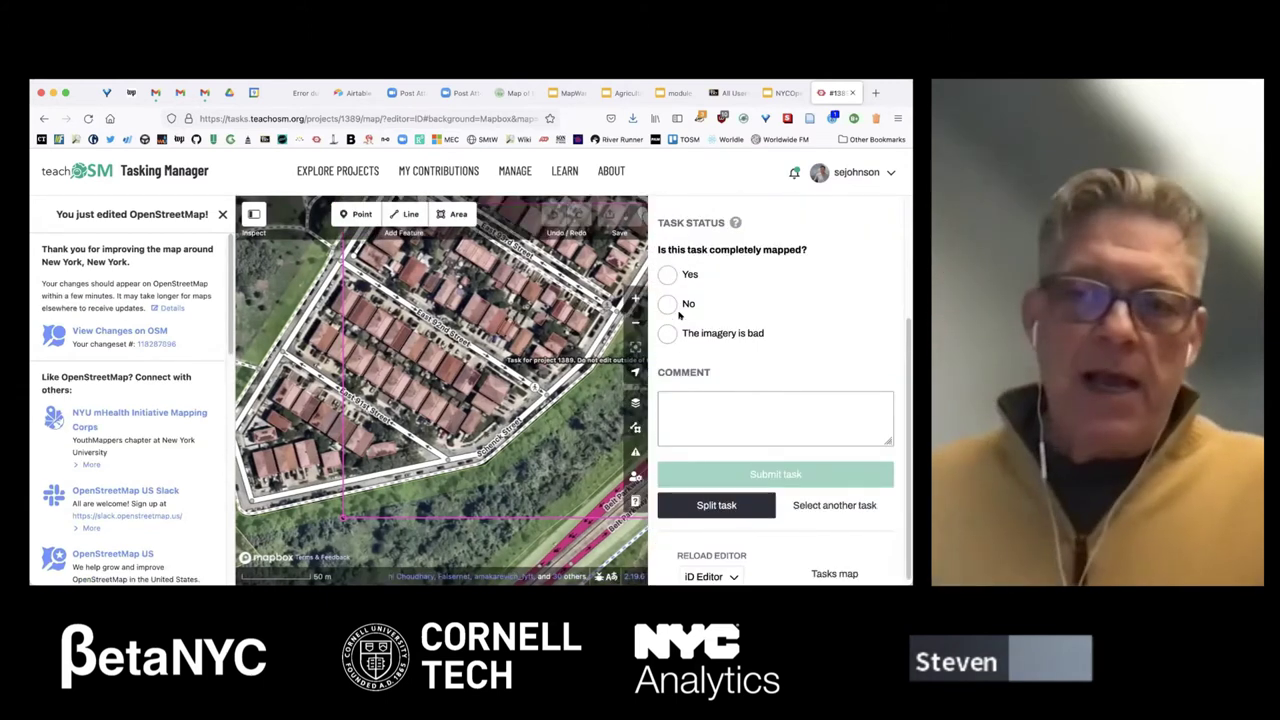
pyautogui.click(667, 305)
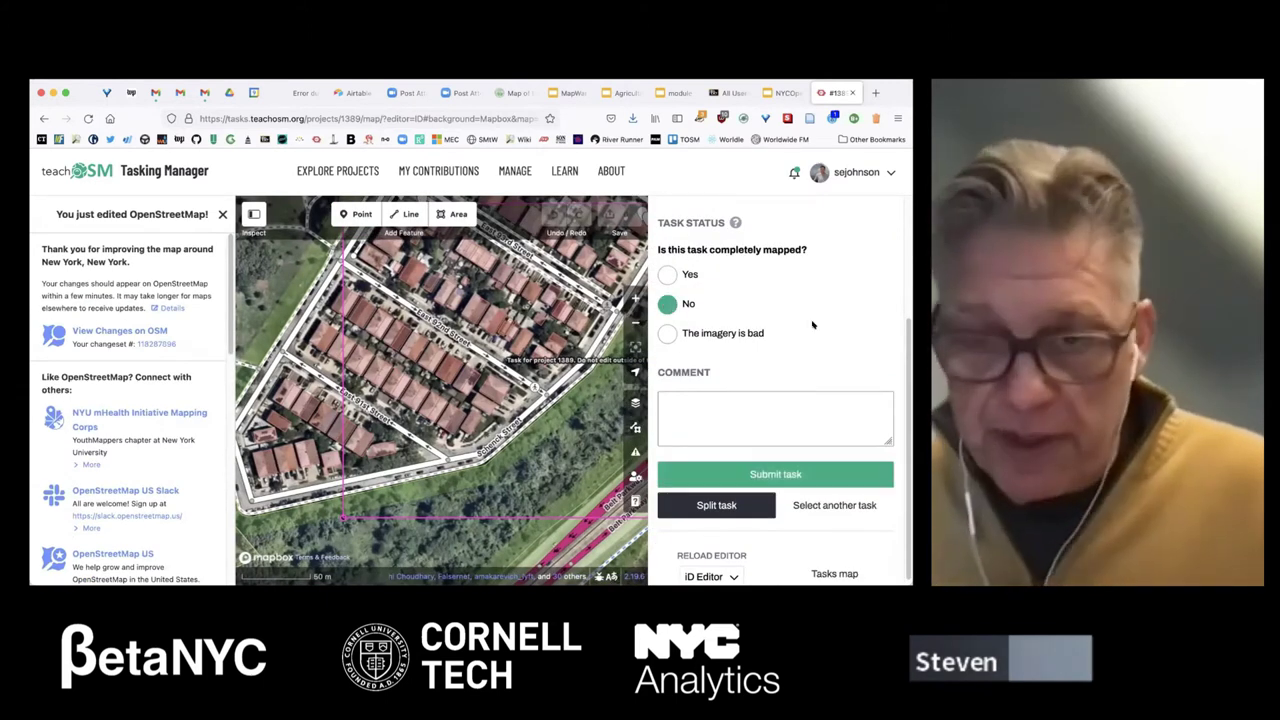
pyautogui.scroll(-1, 830, 289)
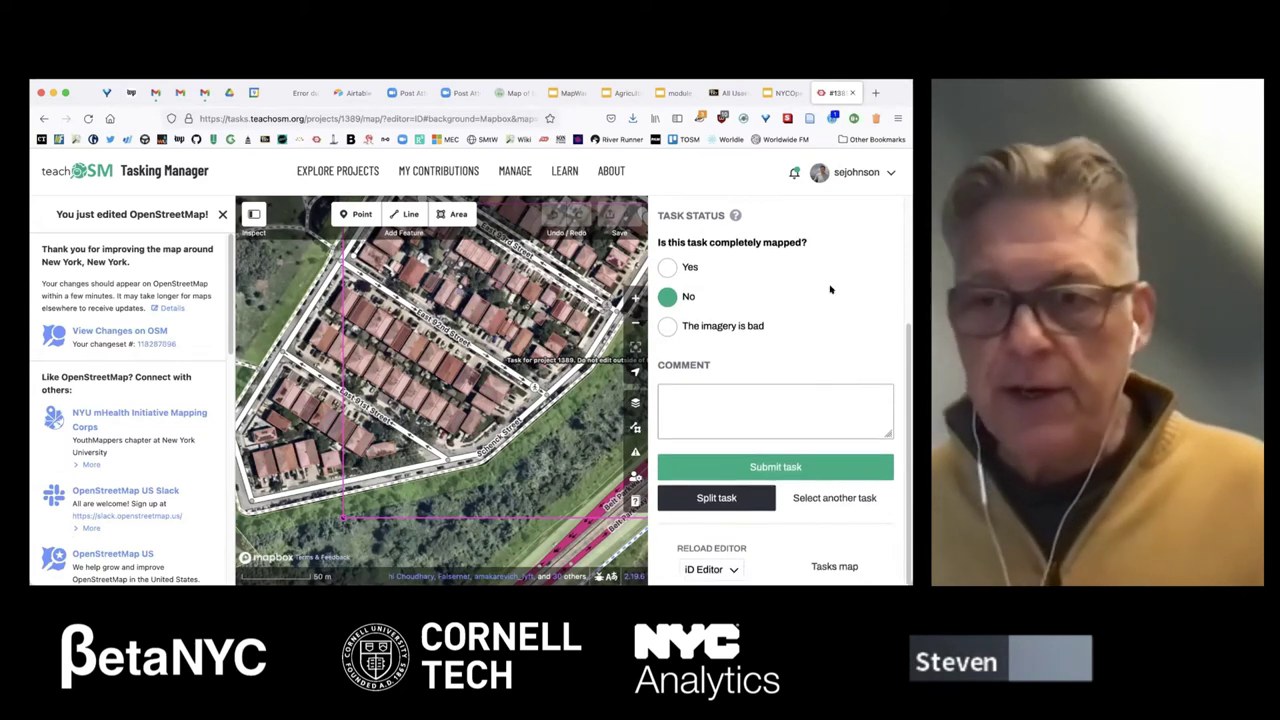
pyautogui.click(776, 466)
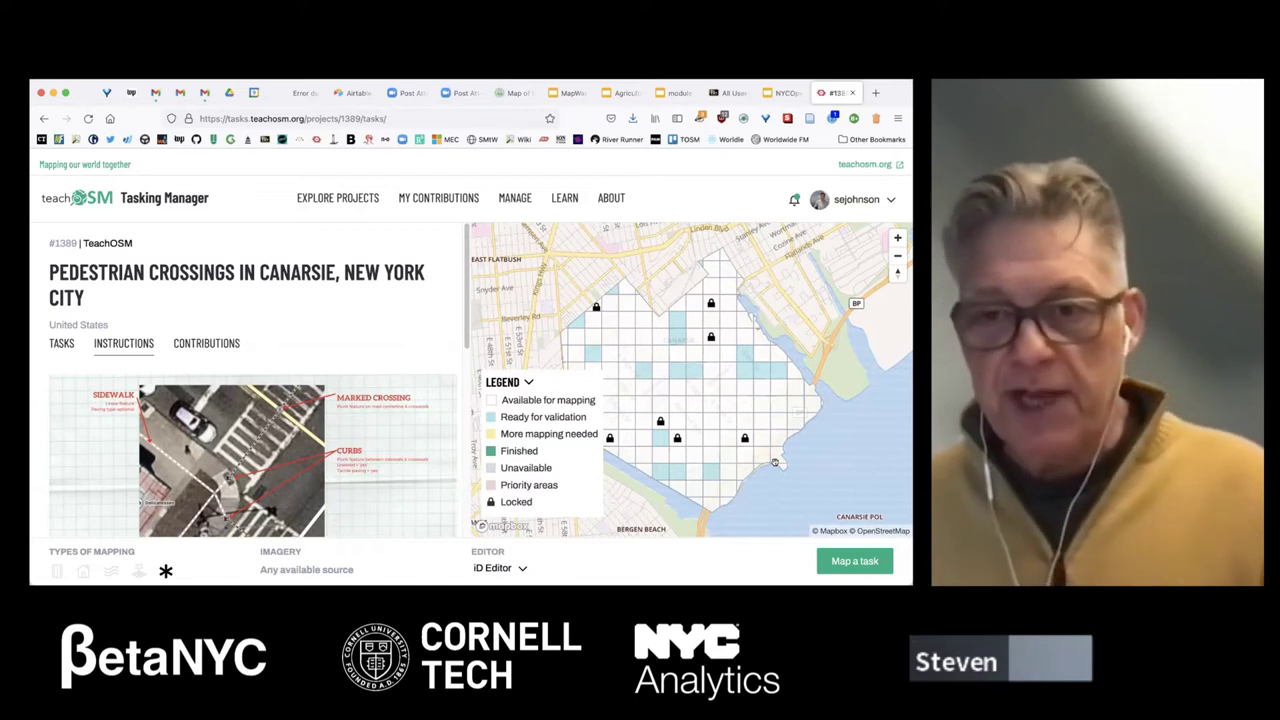
# - Select the available square just east of a ready-for-validation square near the Canarsie grid's southern tip and start mapping it
pyautogui.click(724, 469)
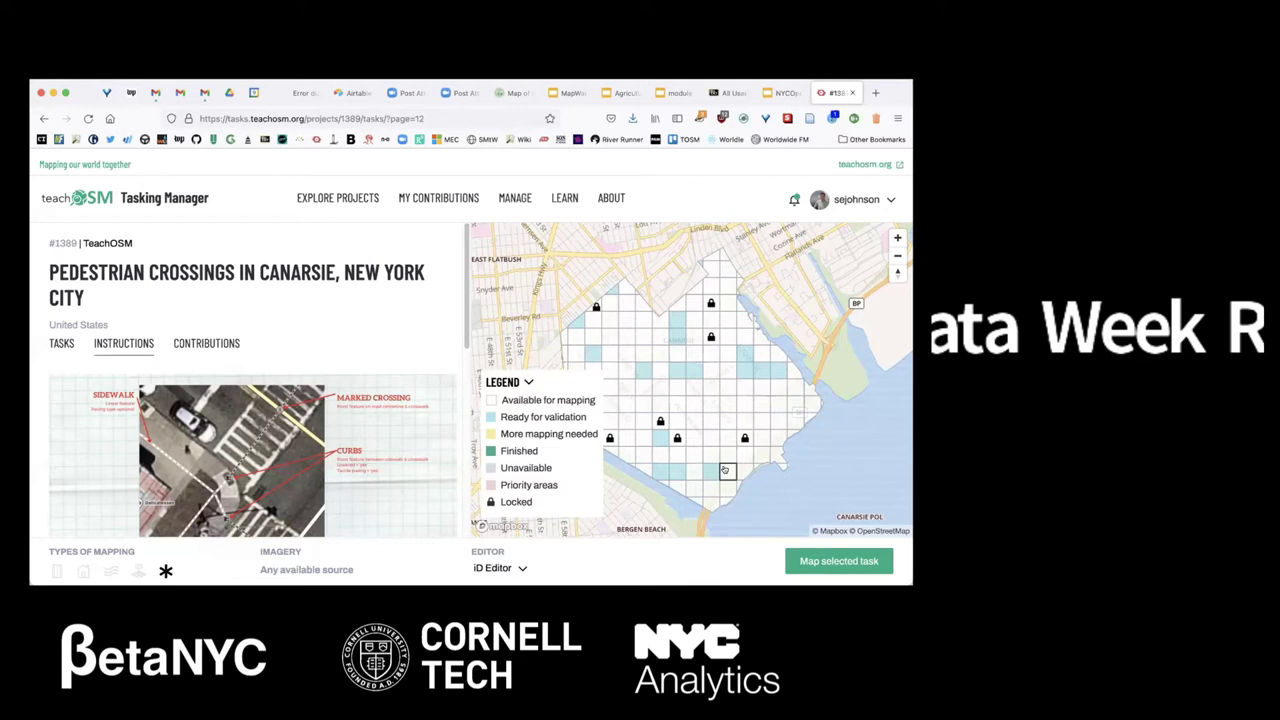
pyautogui.click(724, 469)
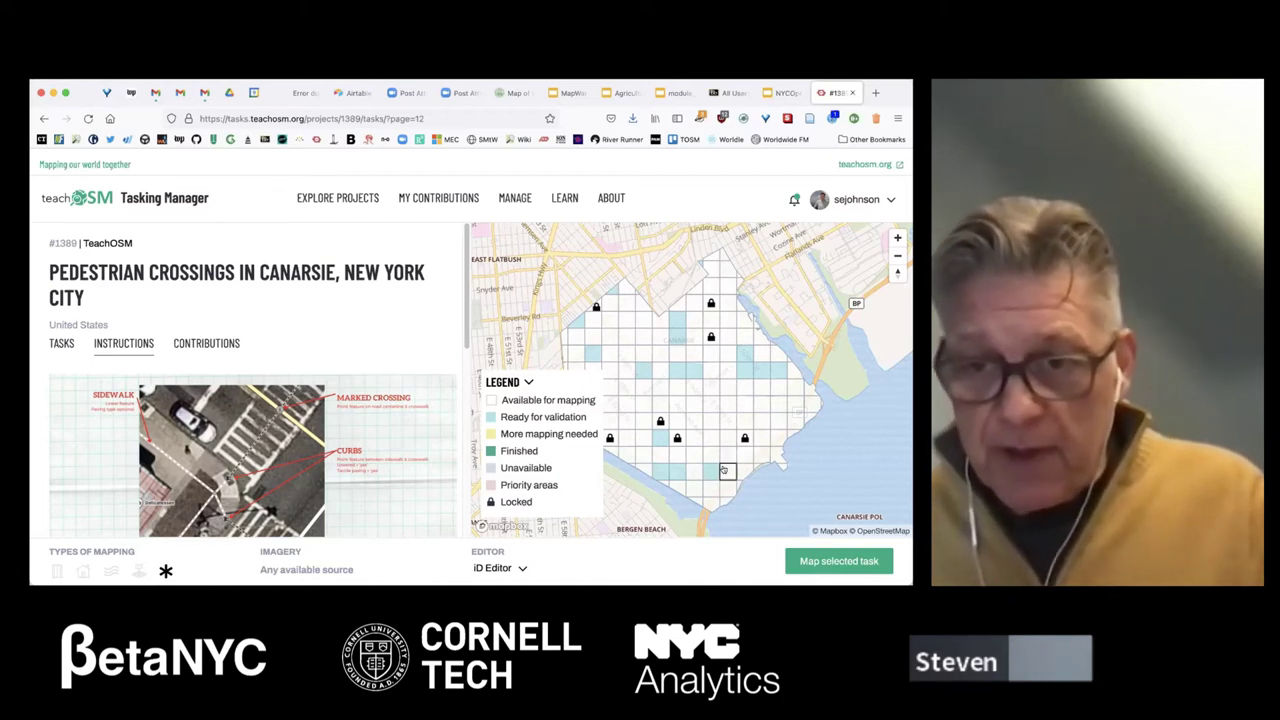
pyautogui.click(846, 566)
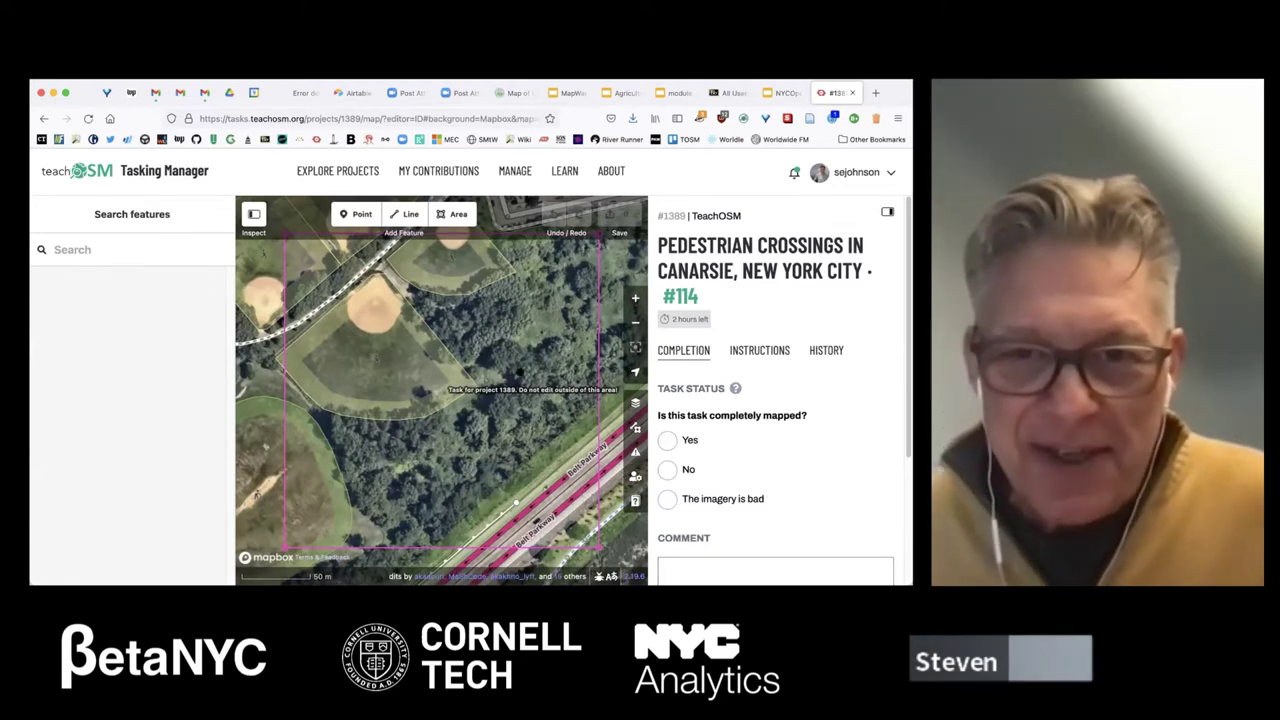
# - Mark task #114 as completely mapped with the comment "No mappable features." and submit it
pyautogui.moveTo(518, 371); pyautogui.dragTo(536, 378)
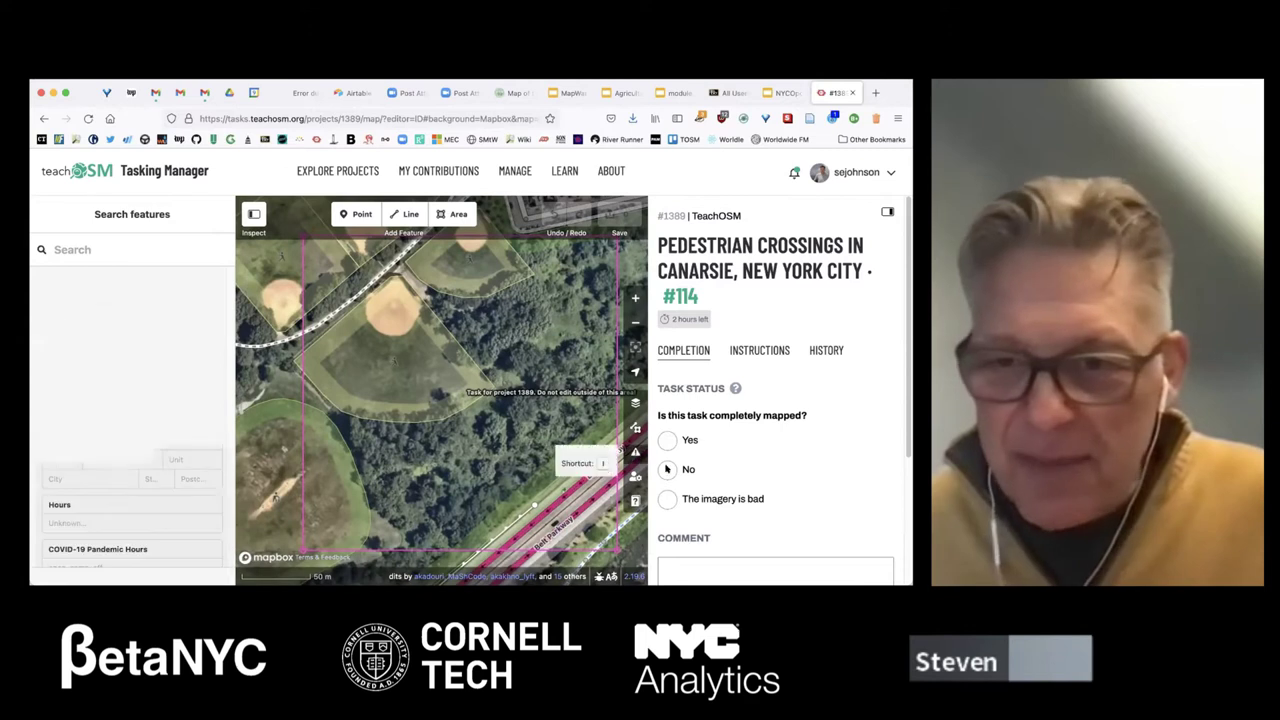
pyautogui.click(661, 437)
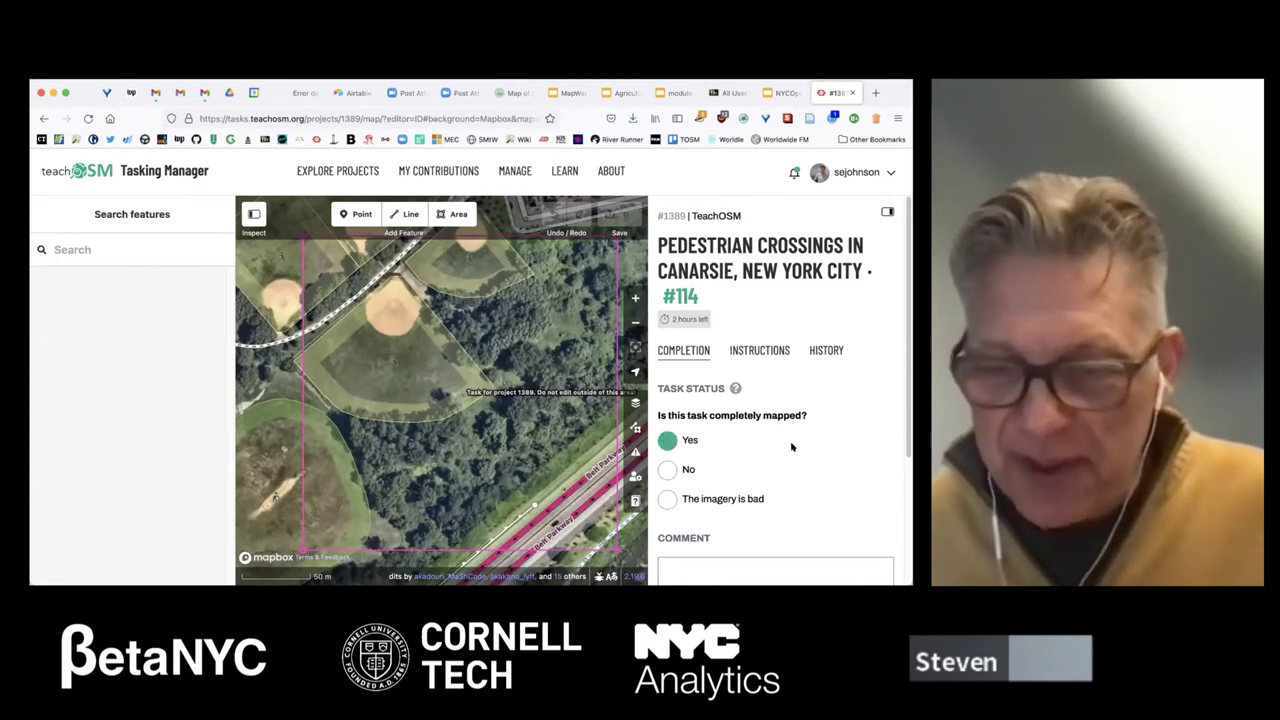
pyautogui.scroll(-3, 791, 447)
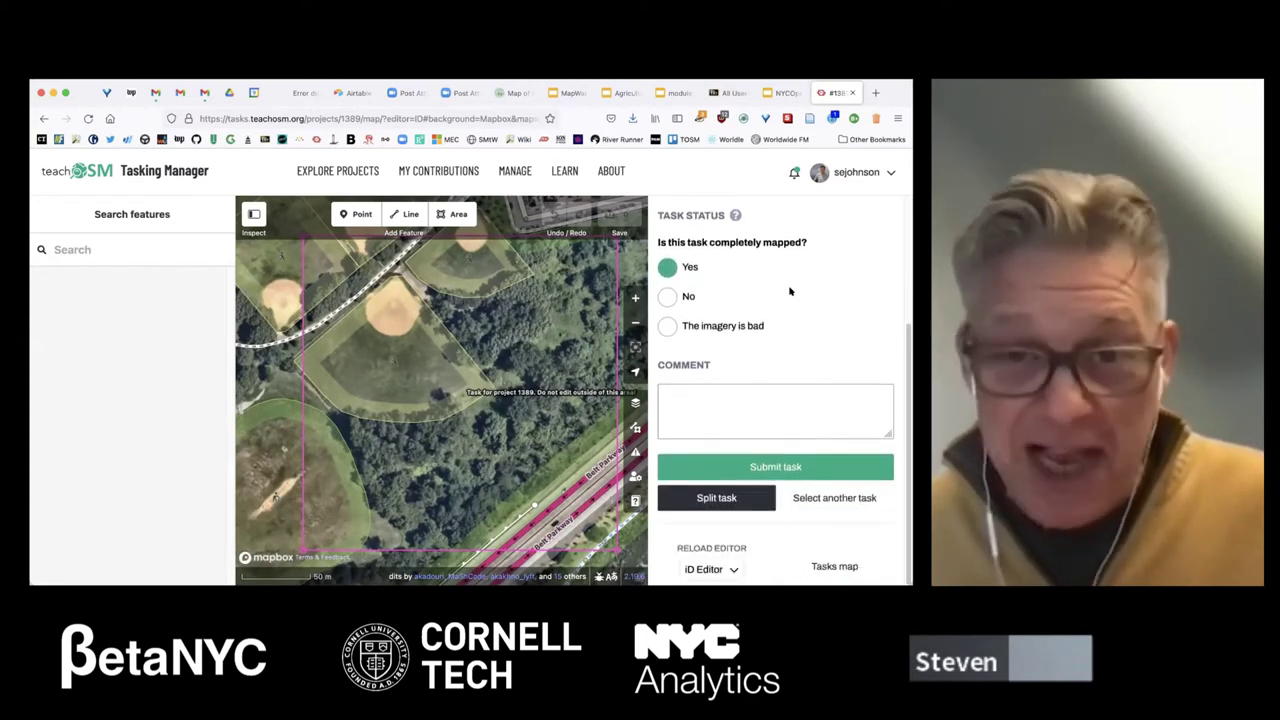
pyautogui.click(724, 390)
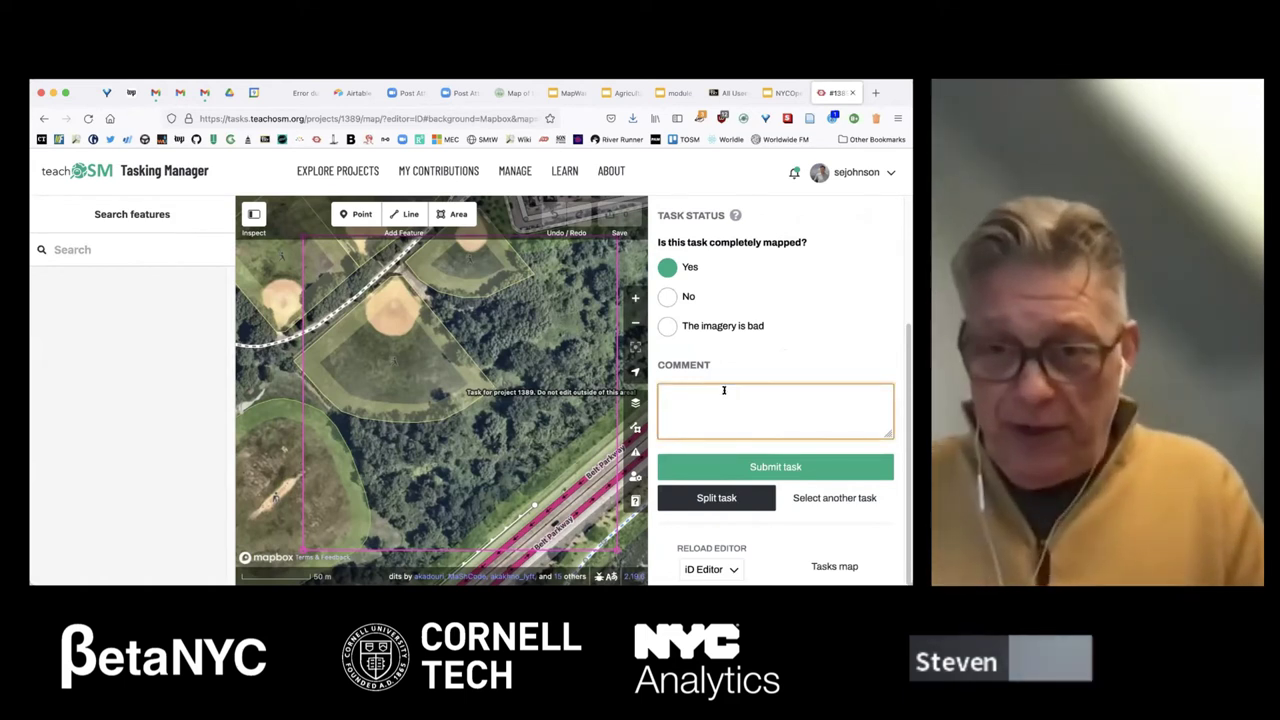
pyautogui.write('No mappab')
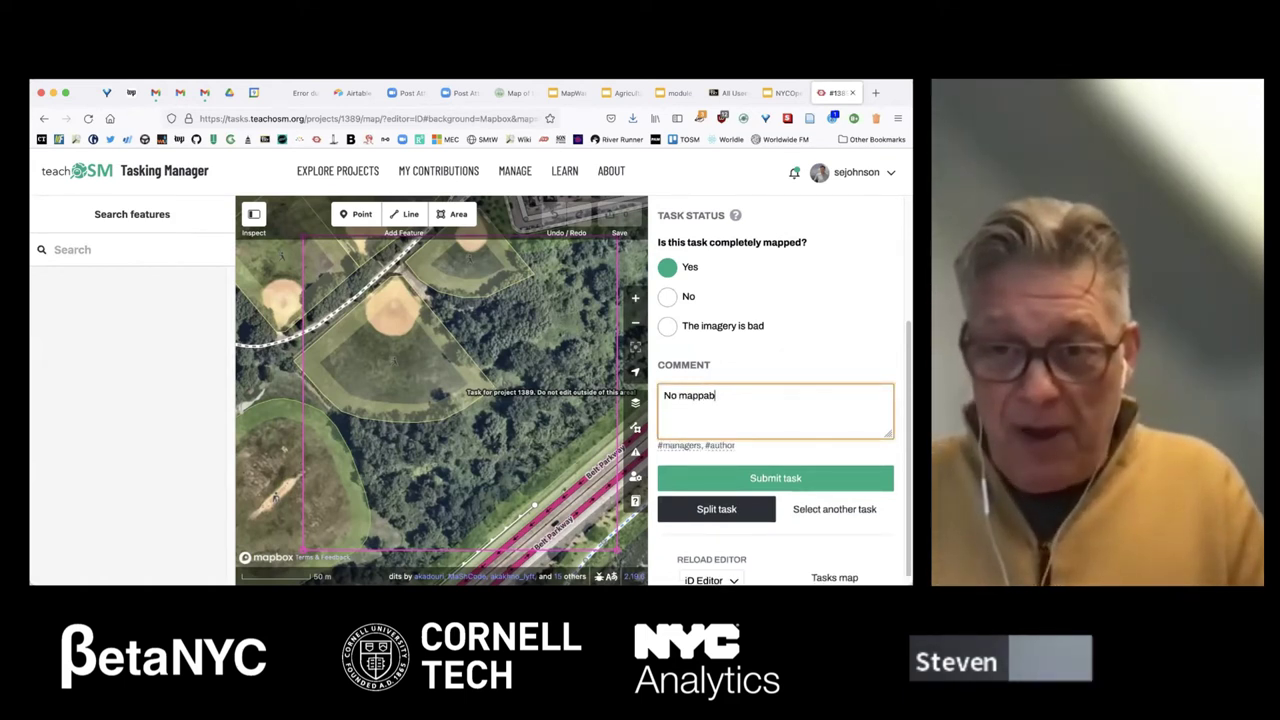
pyautogui.write('le features.')
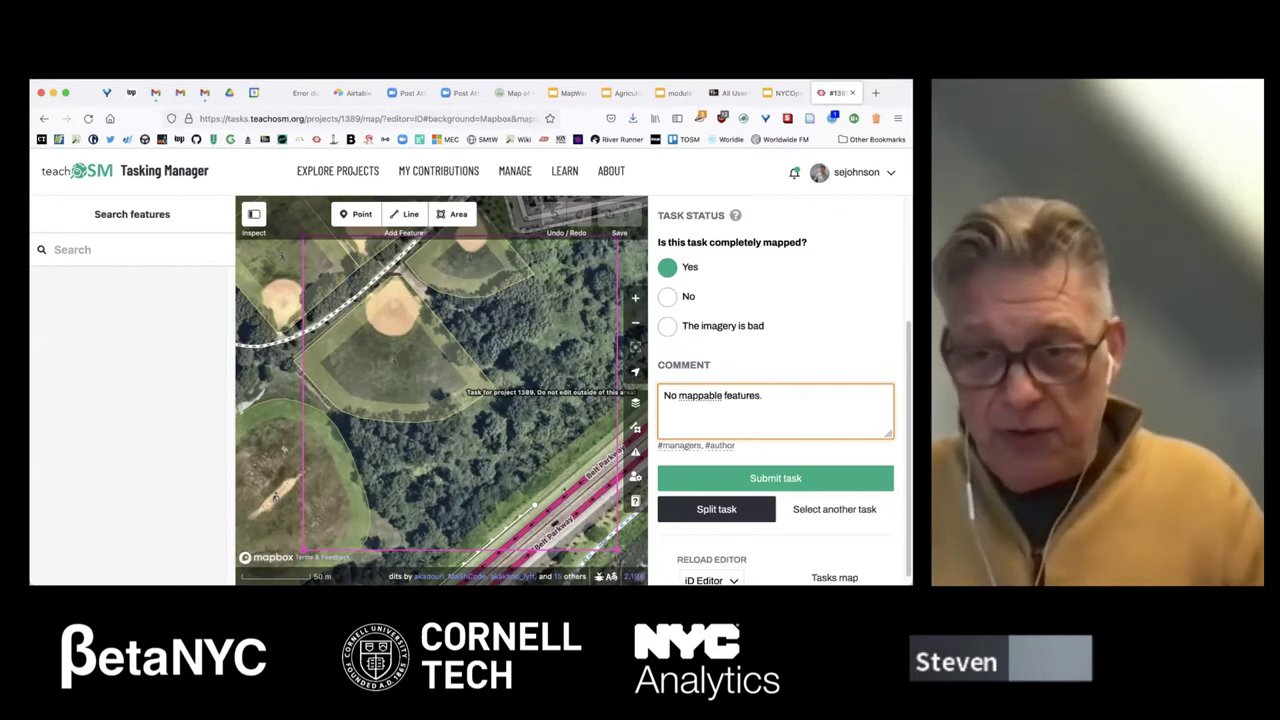
pyautogui.click(771, 480)
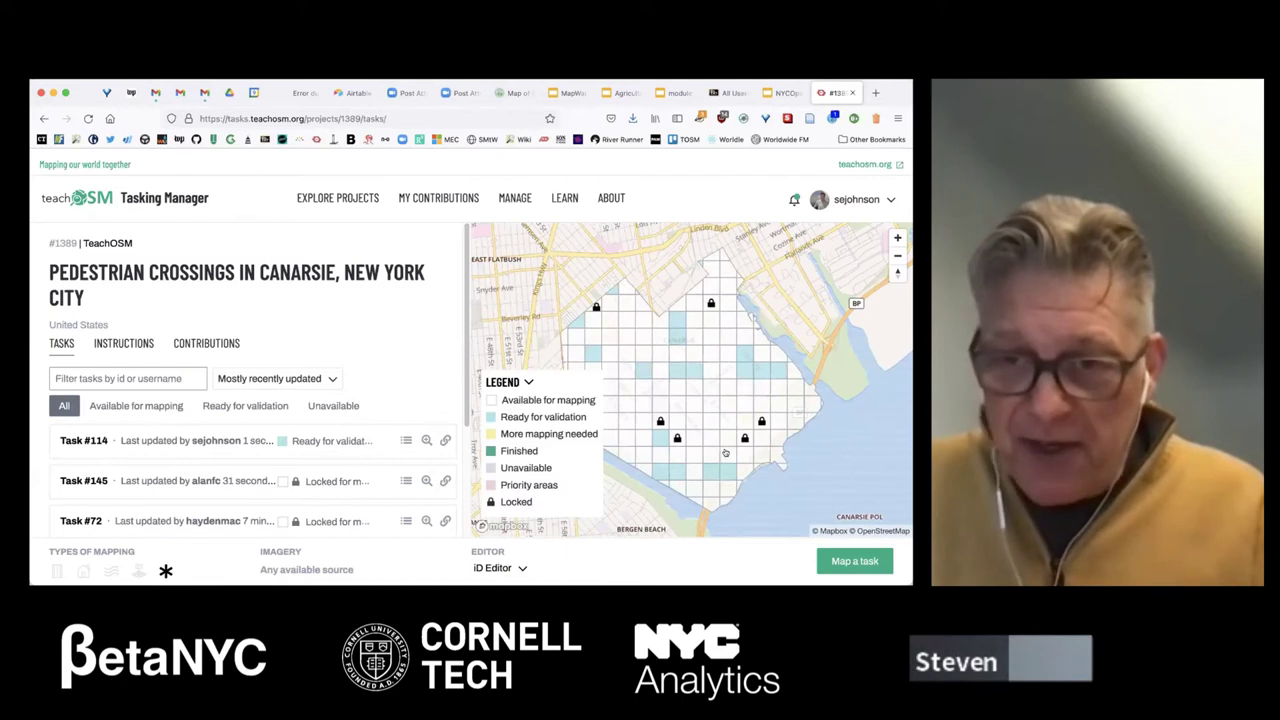
# - Start mapping the available square just north of the easternmost ready-for-validation square near the Canarsie grid's southern tip
pyautogui.click(725, 453)
pyautogui.click(827, 560)
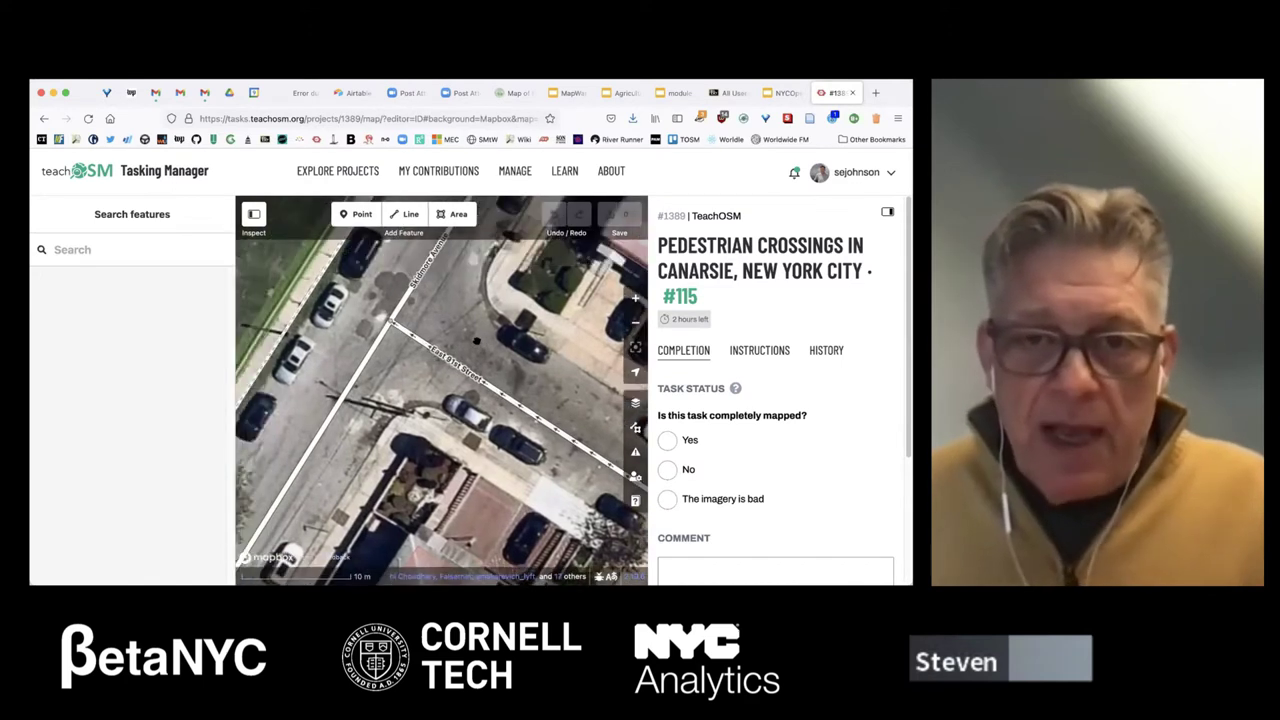
# - Add a point on East 91st Street just southeast of Skidmore Avenue as an Unmarked Crossing, leaving Refuge Island as Unknown
pyautogui.scroll(3, 476, 341)
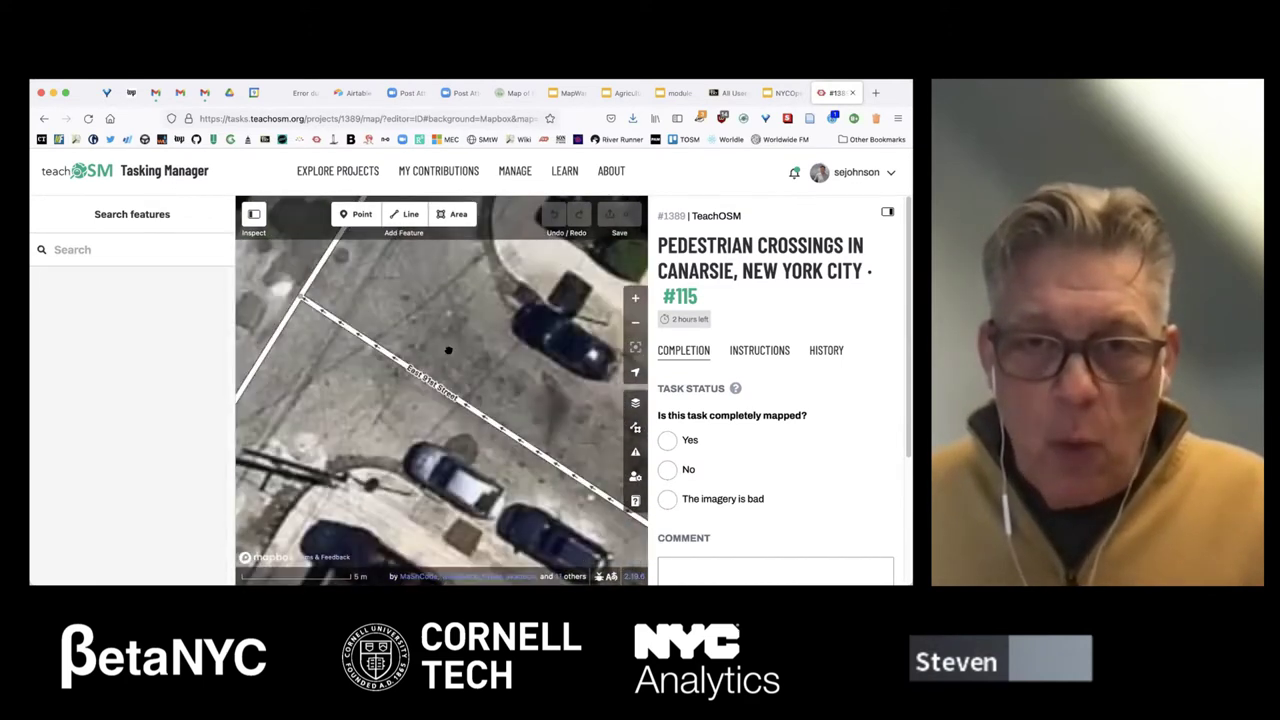
pyautogui.scroll(3, 446, 341)
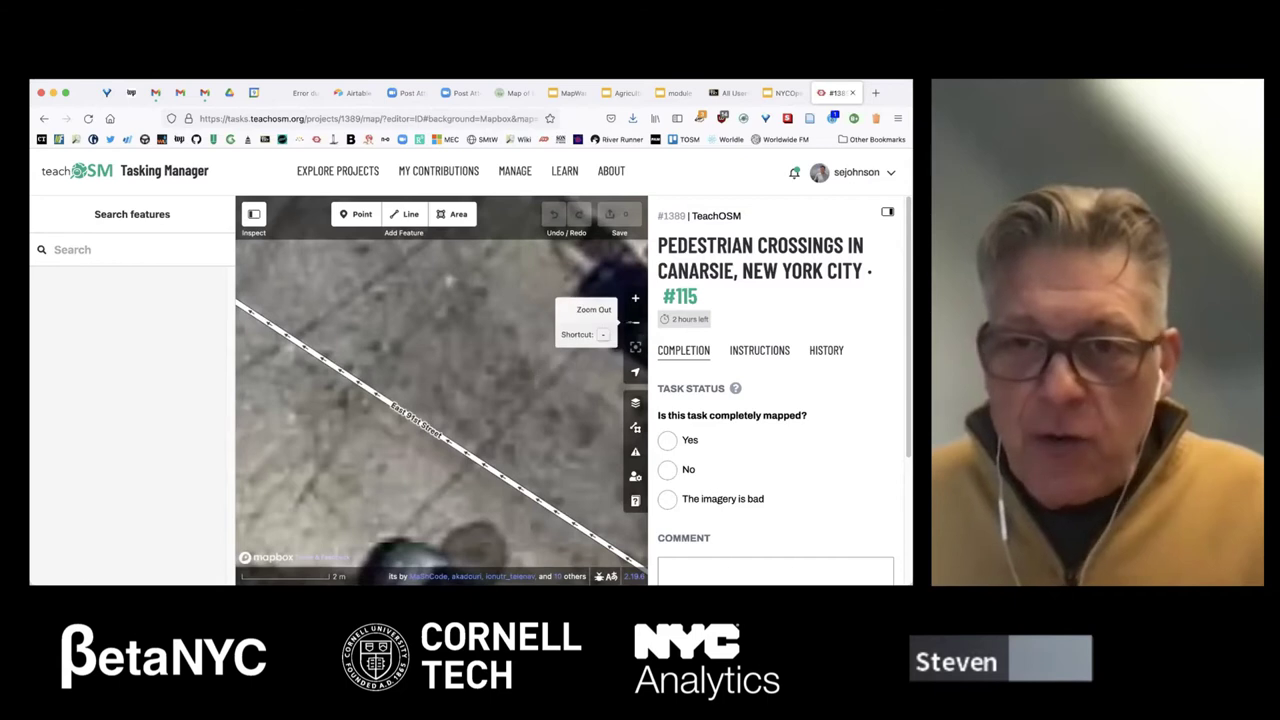
pyautogui.click(635, 322)
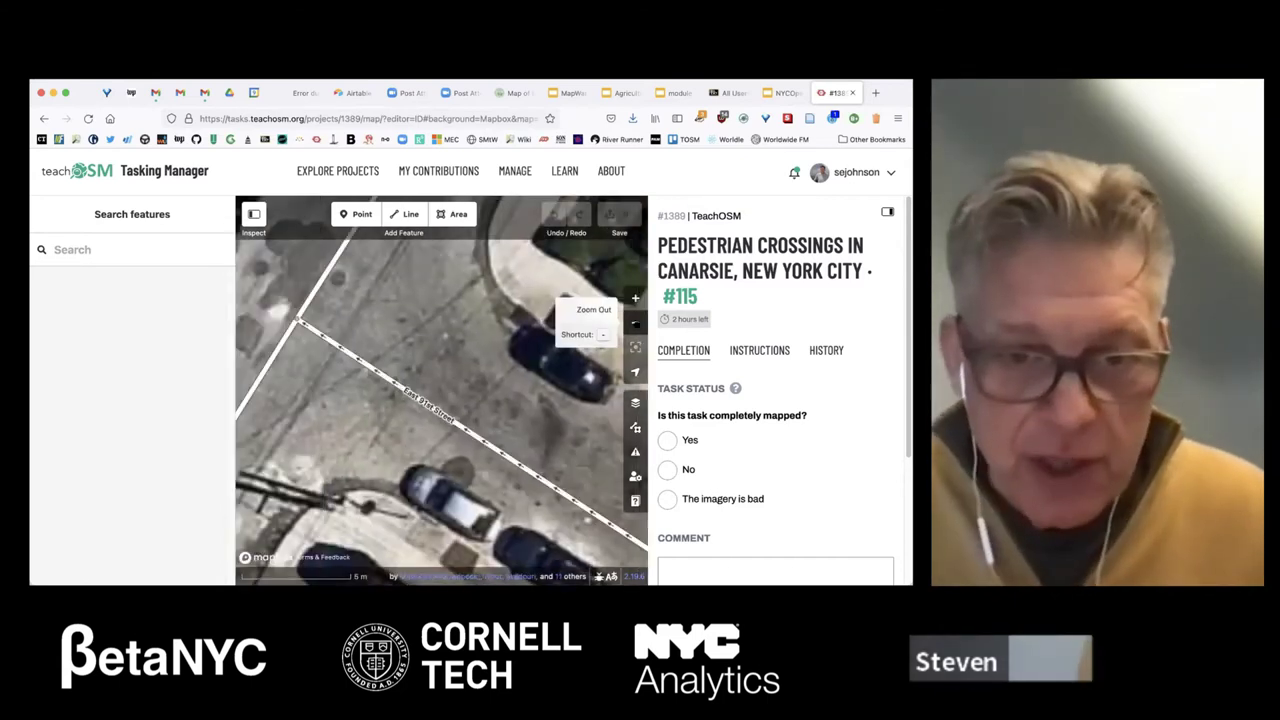
pyautogui.click(432, 410)
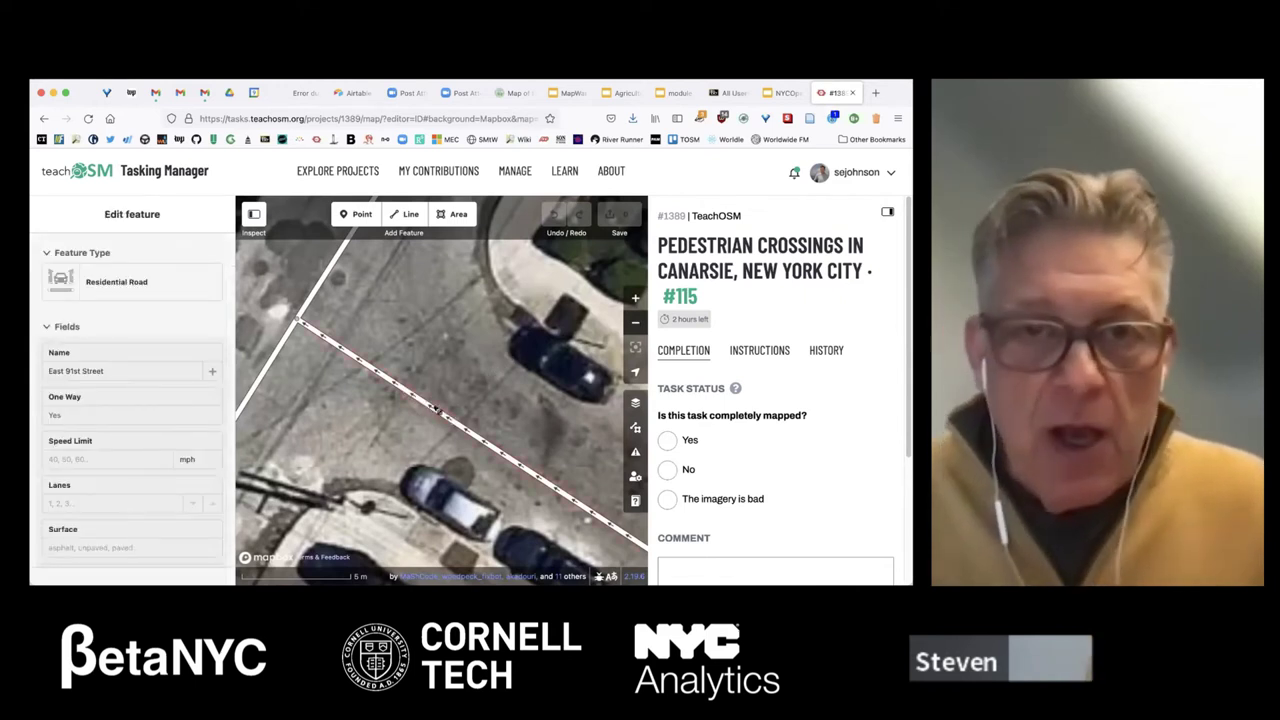
pyautogui.moveTo(436, 365); pyautogui.dragTo(460, 378)
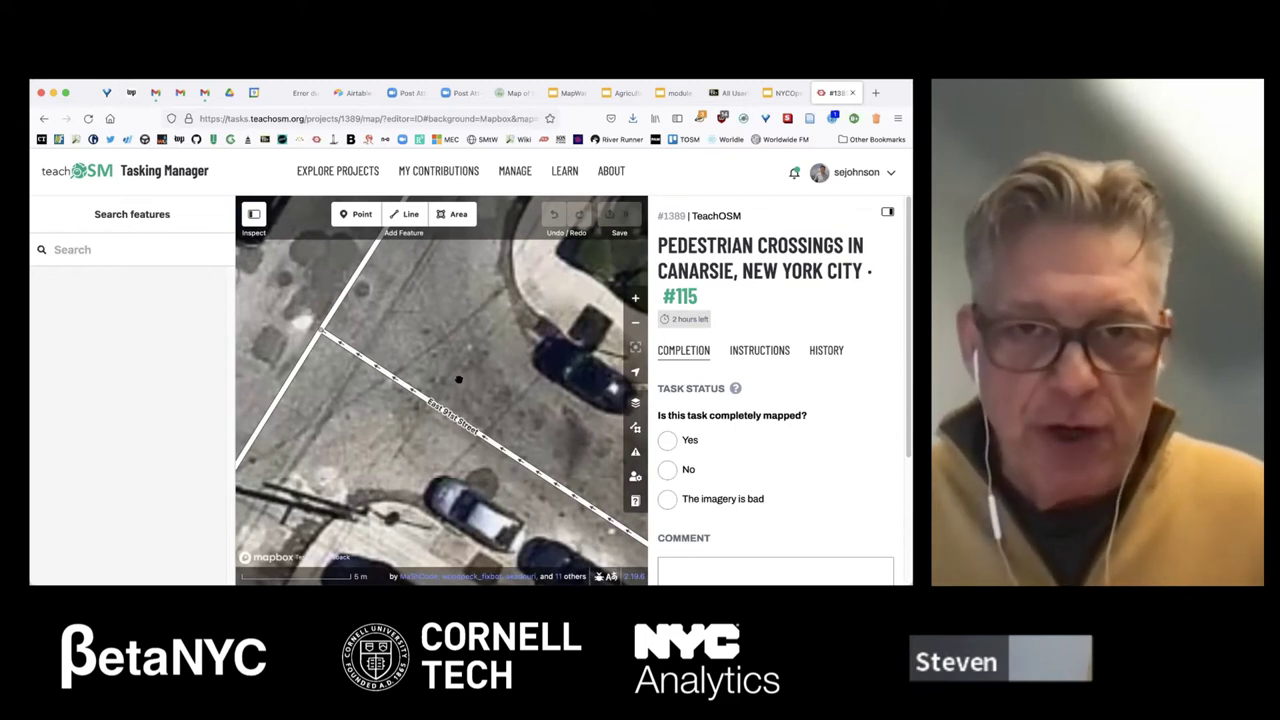
pyautogui.click(352, 214)
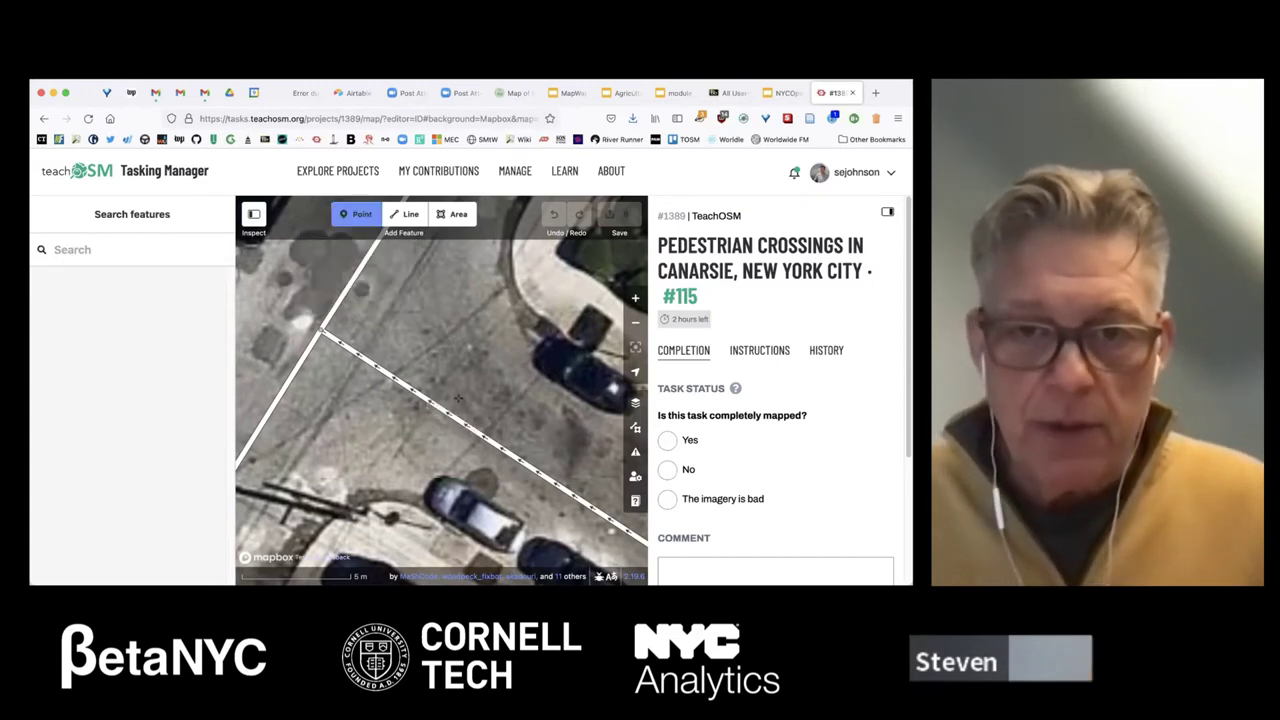
pyautogui.click(466, 424)
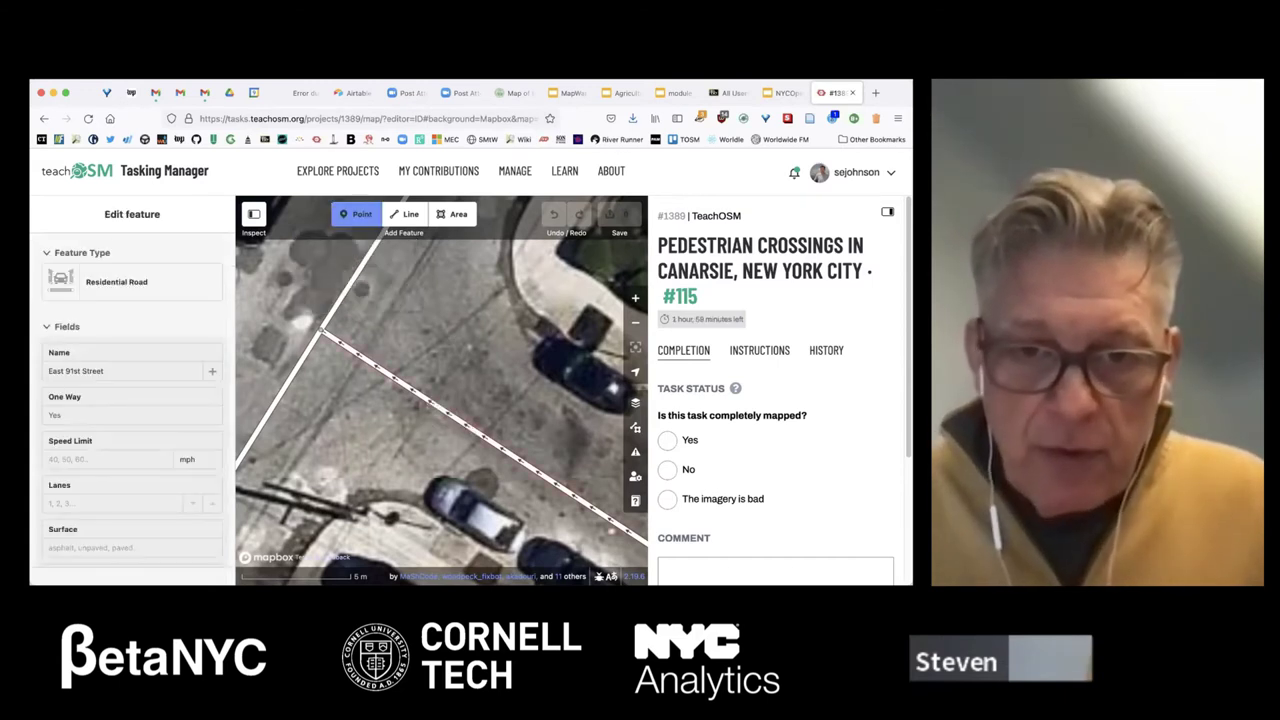
pyautogui.press('Escape')
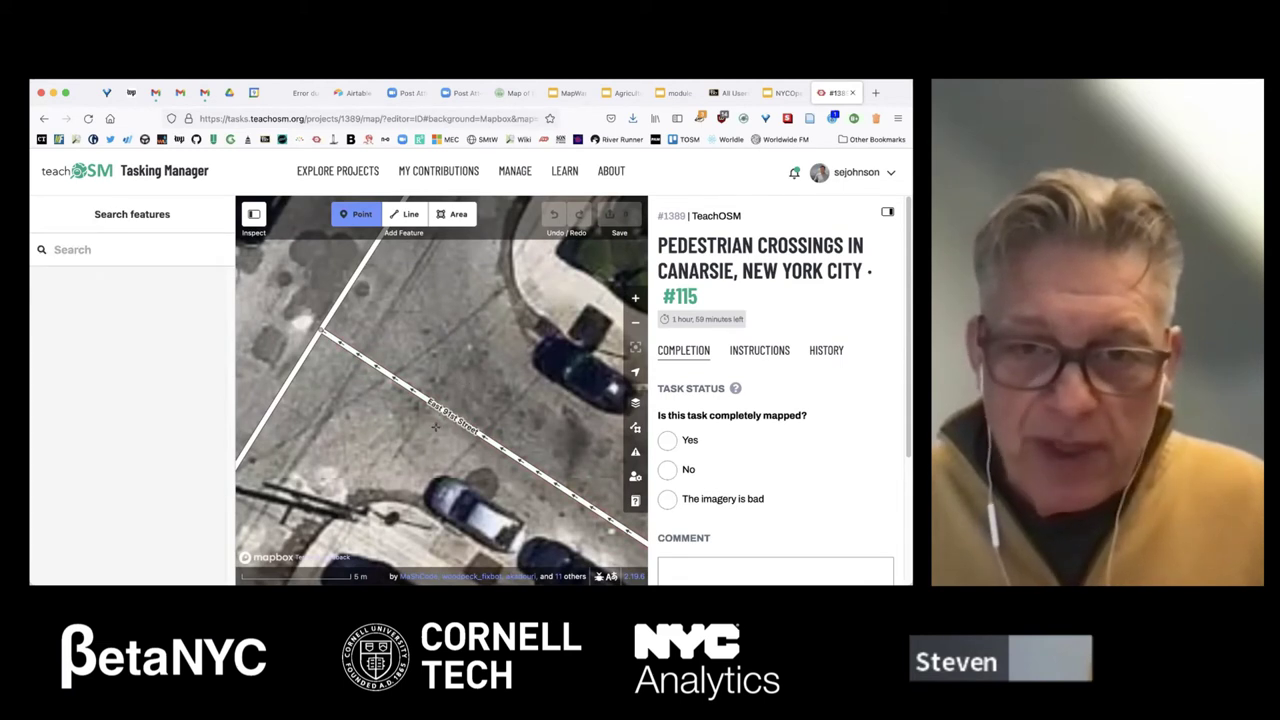
pyautogui.click(443, 410)
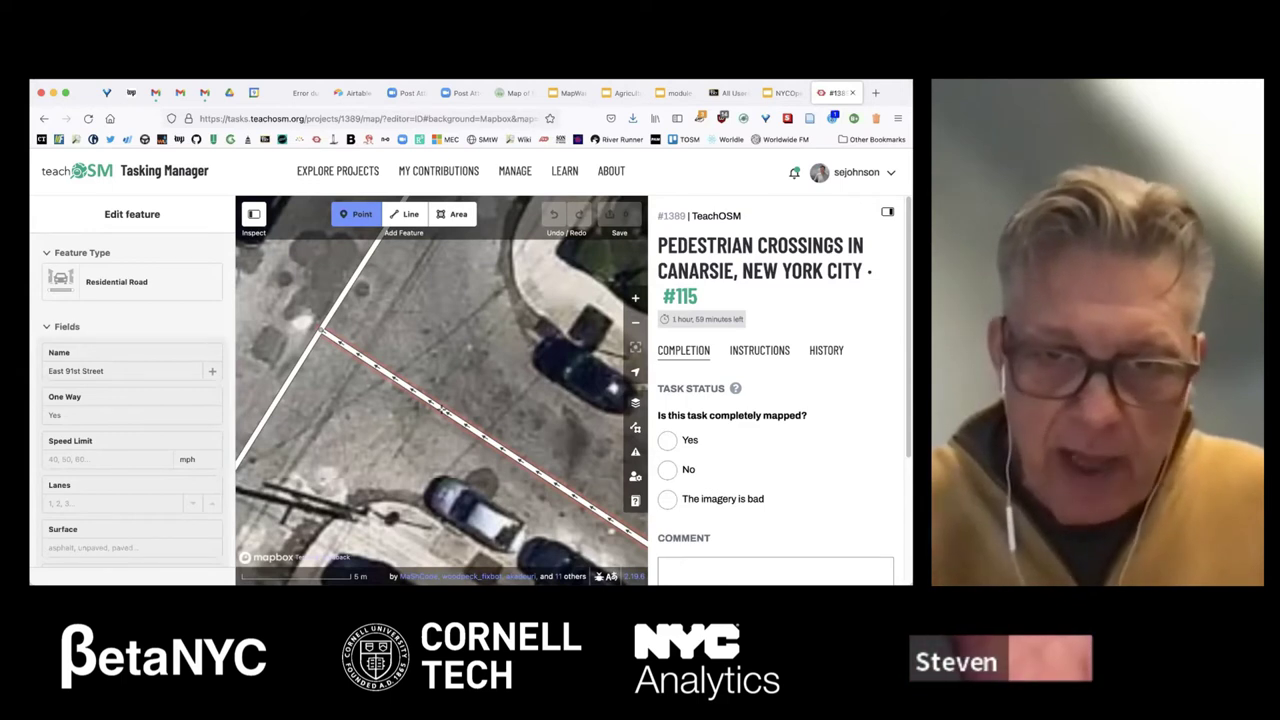
pyautogui.click(445, 412)
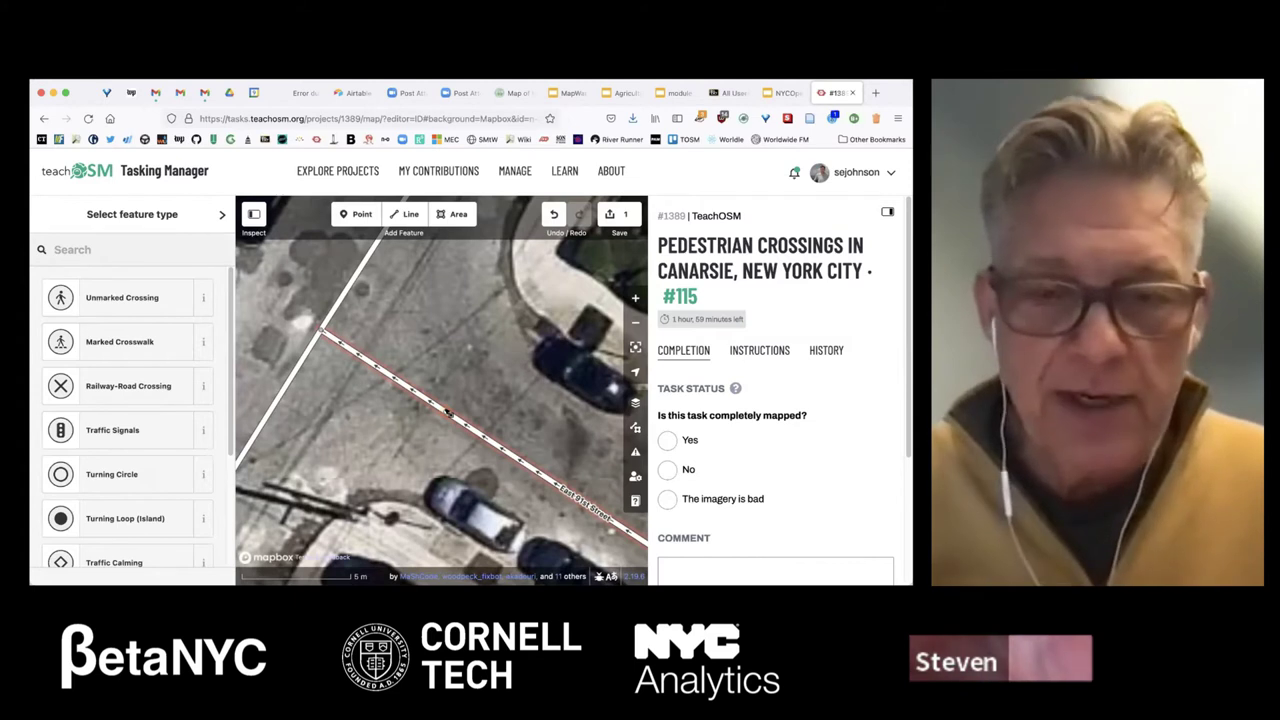
pyautogui.click(89, 297)
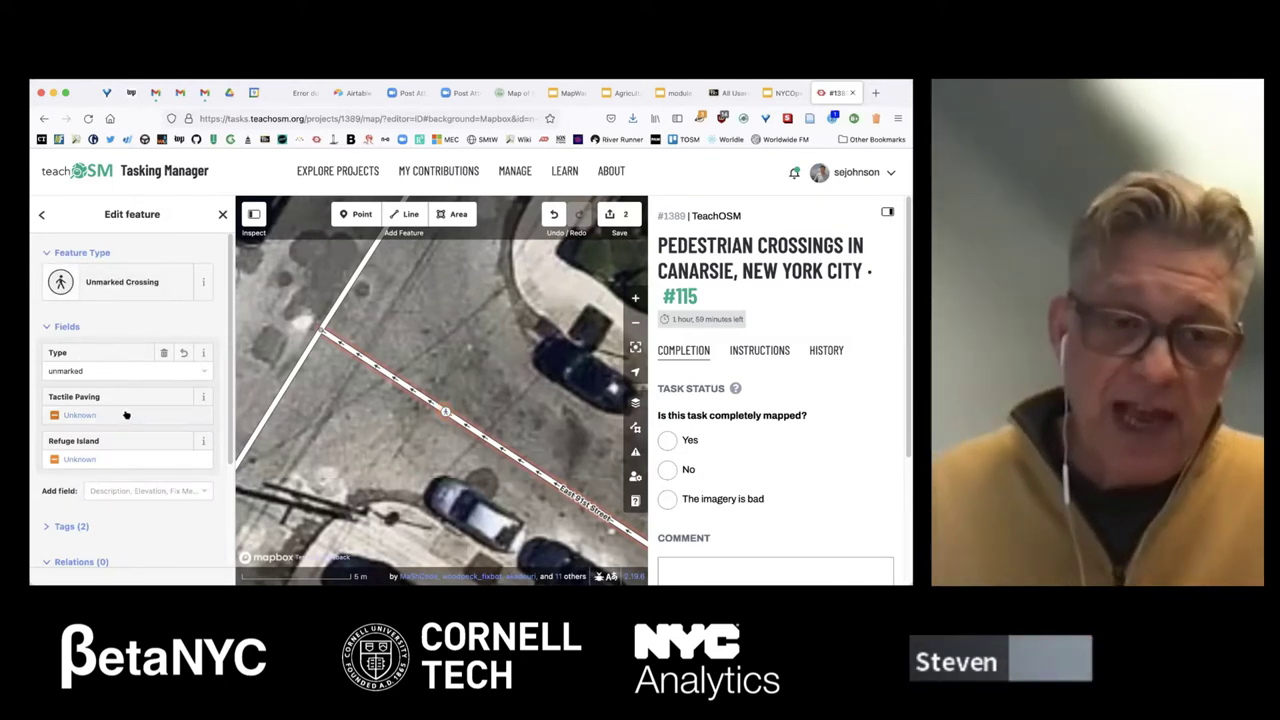
pyautogui.click(90, 460)
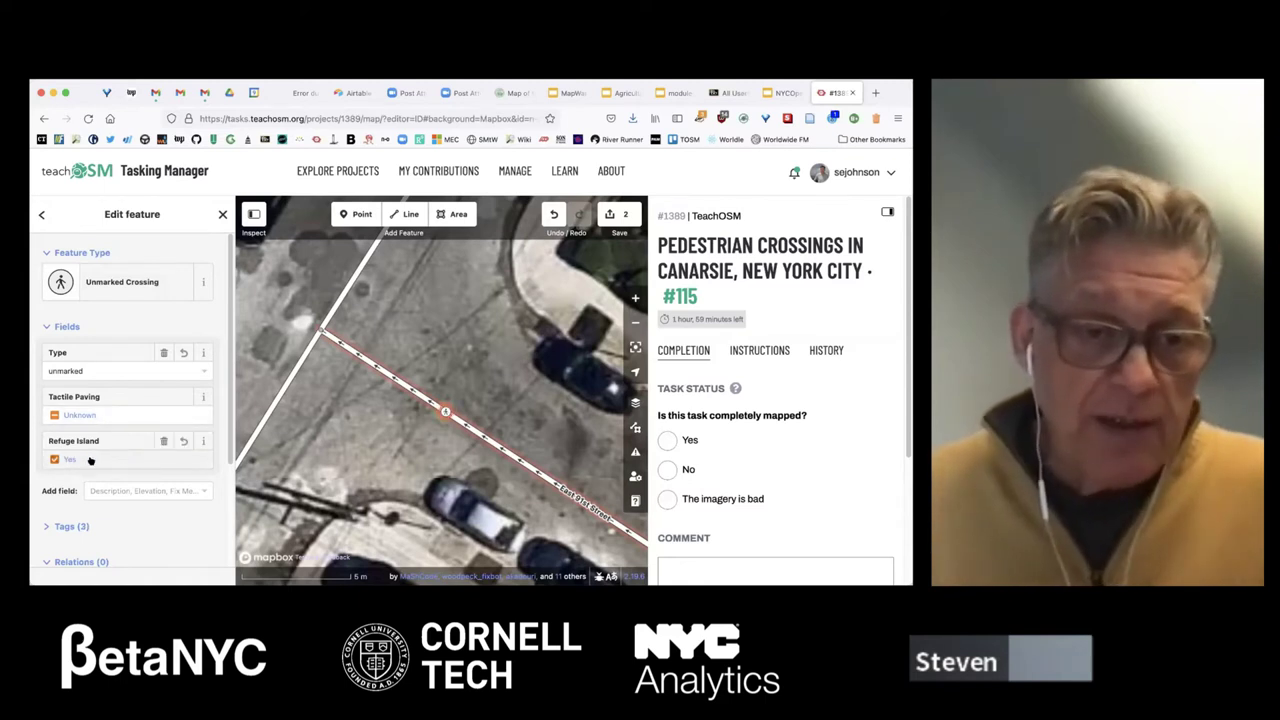
pyautogui.click(90, 460)
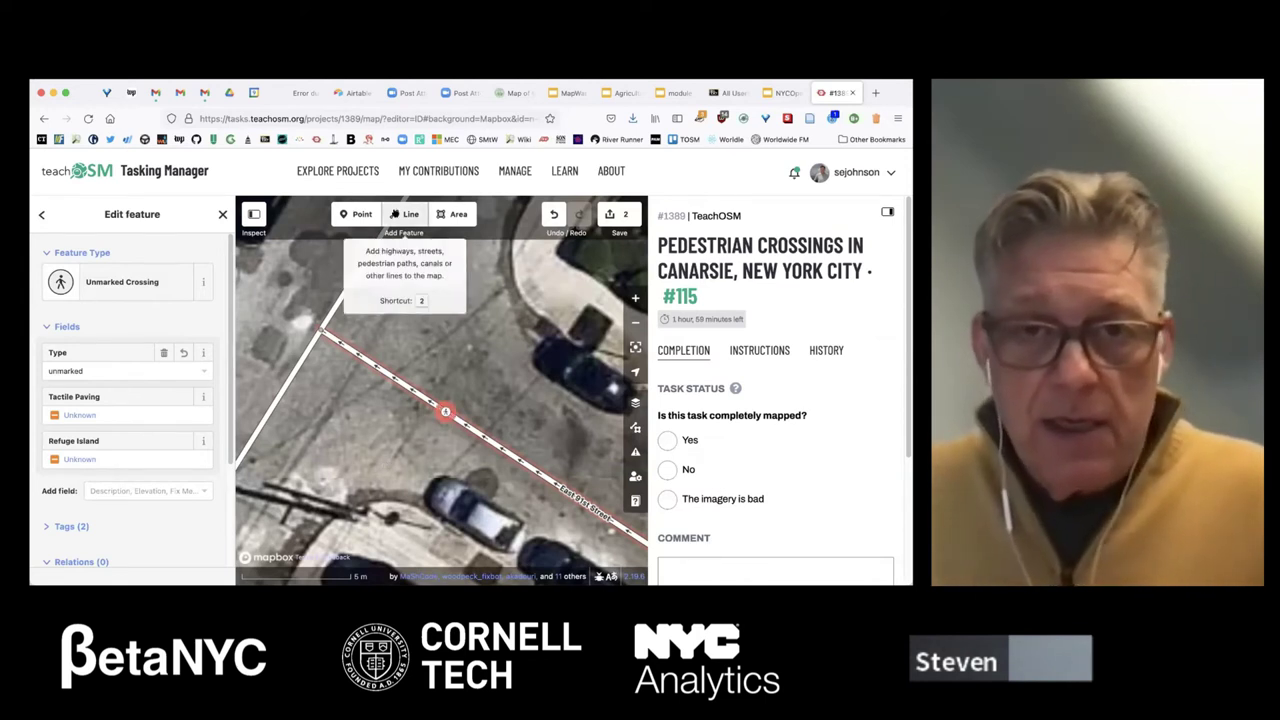
# - Draw a line from curb to curb across East 91st Street through the crossing point and classify it as an Unmarked Crossing
pyautogui.click(402, 214)
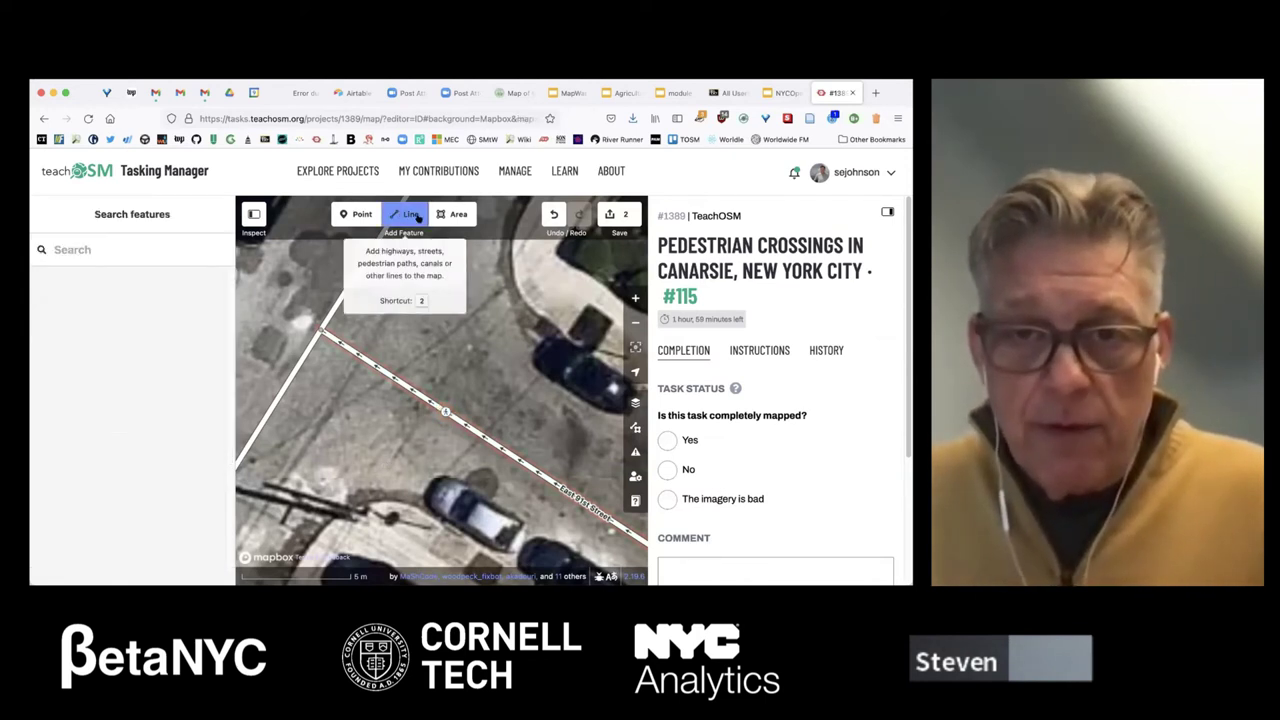
pyautogui.click(396, 499)
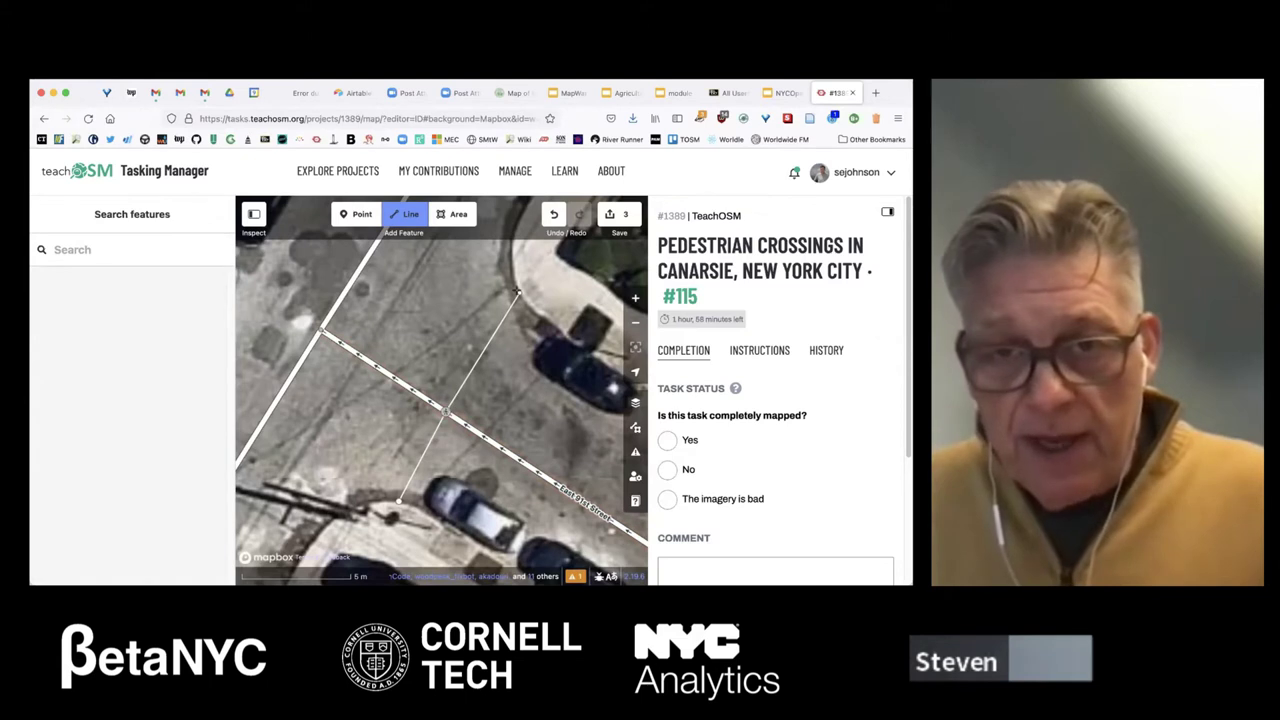
pyautogui.doubleClick(517, 291)
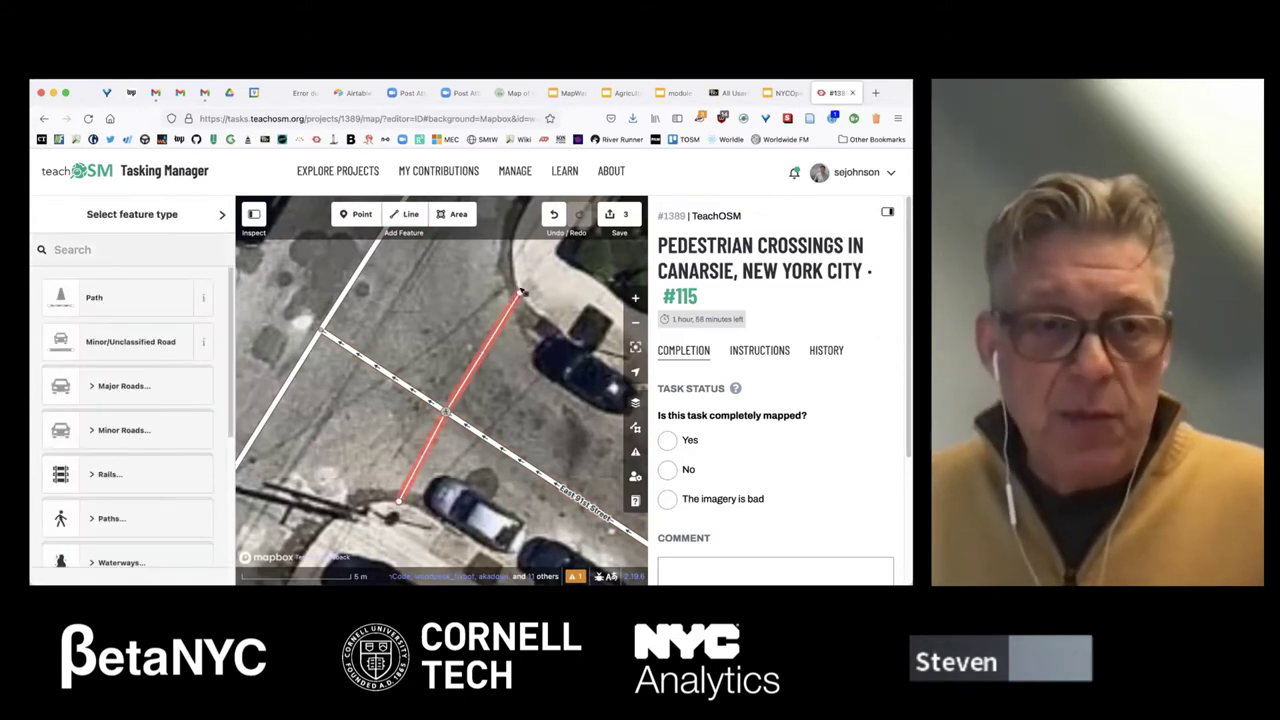
pyautogui.write('cross')
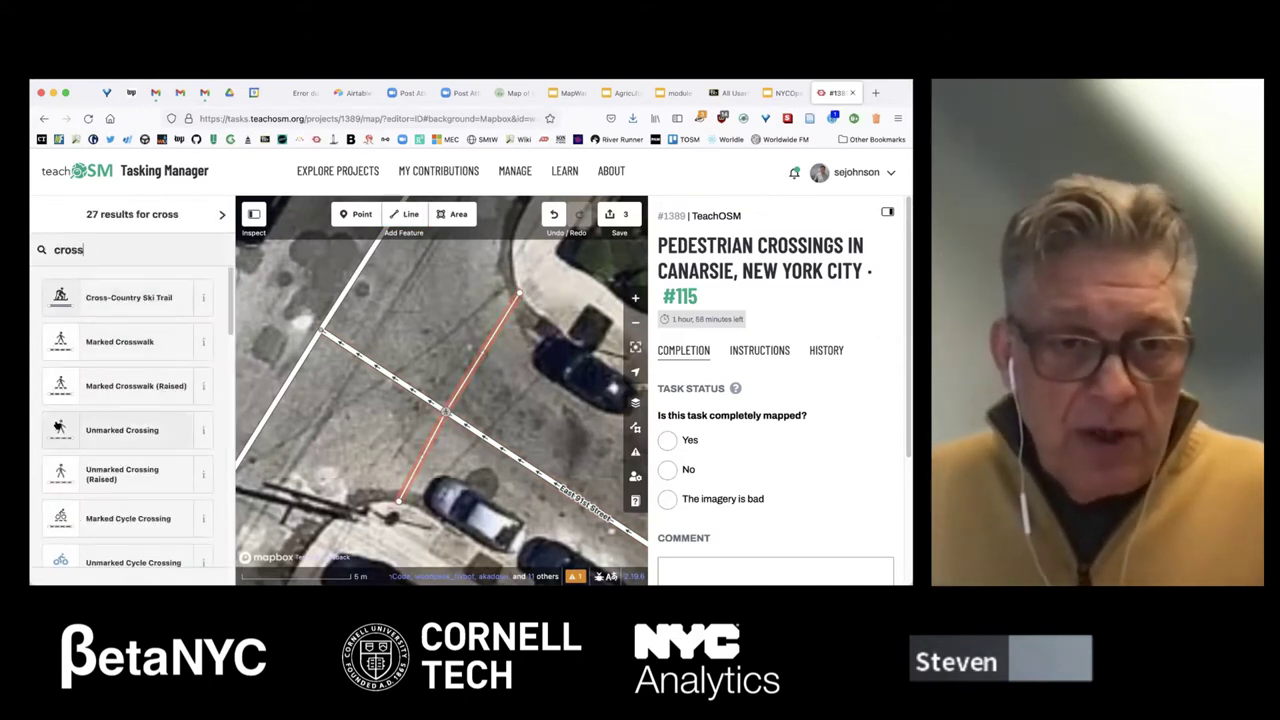
pyautogui.press('Return')
pyautogui.rightClick(468, 377)
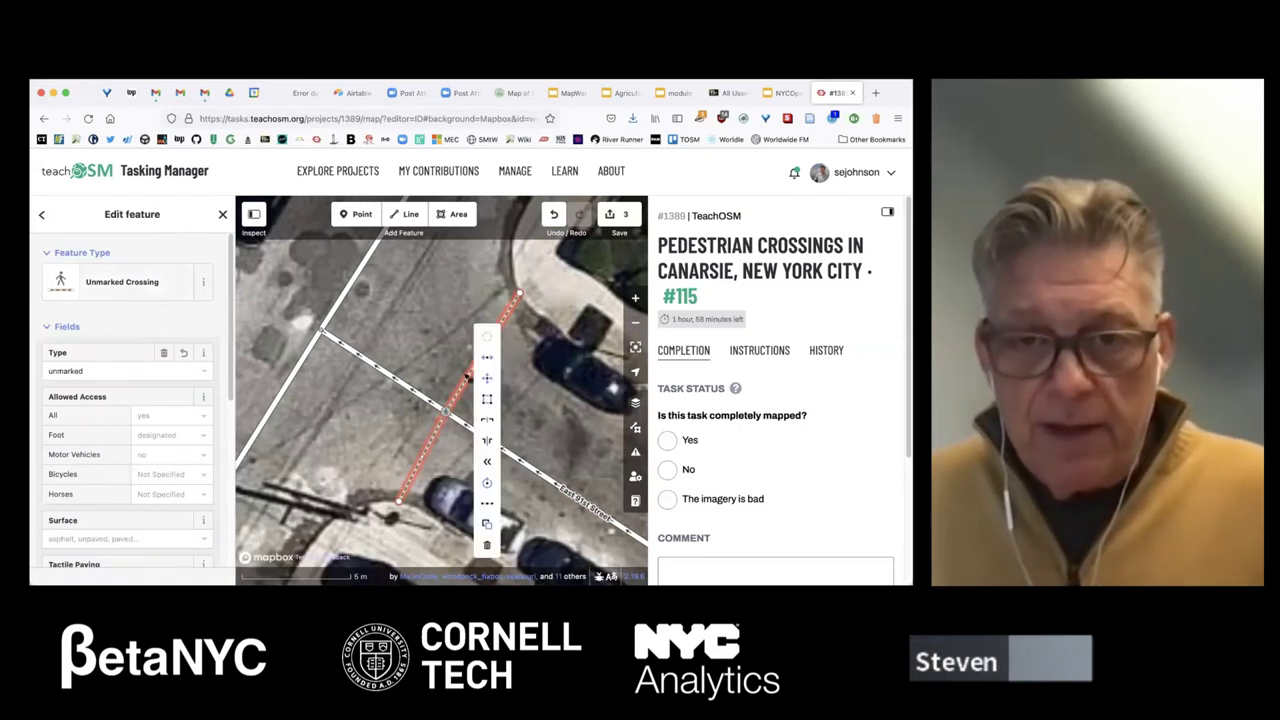
pyautogui.press('Escape')
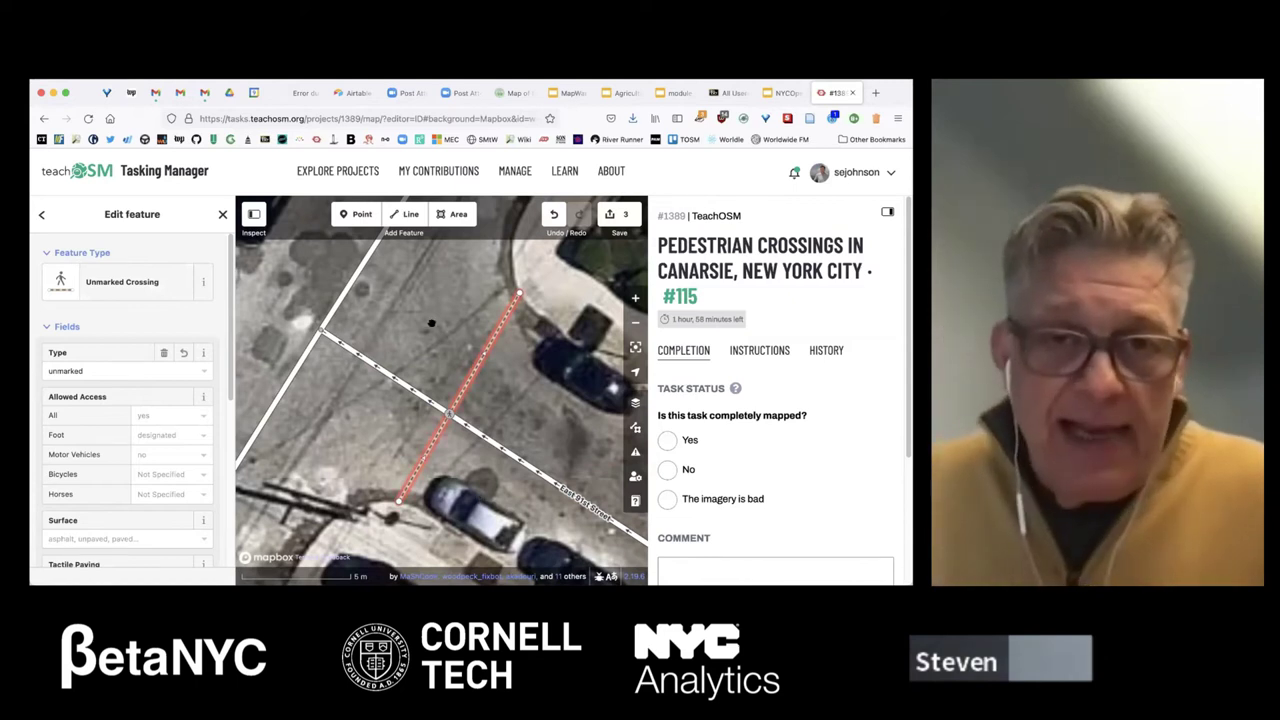
# - Select the southwestern end point of the crossing line and search the feature types for "curb"
pyautogui.click(354, 216)
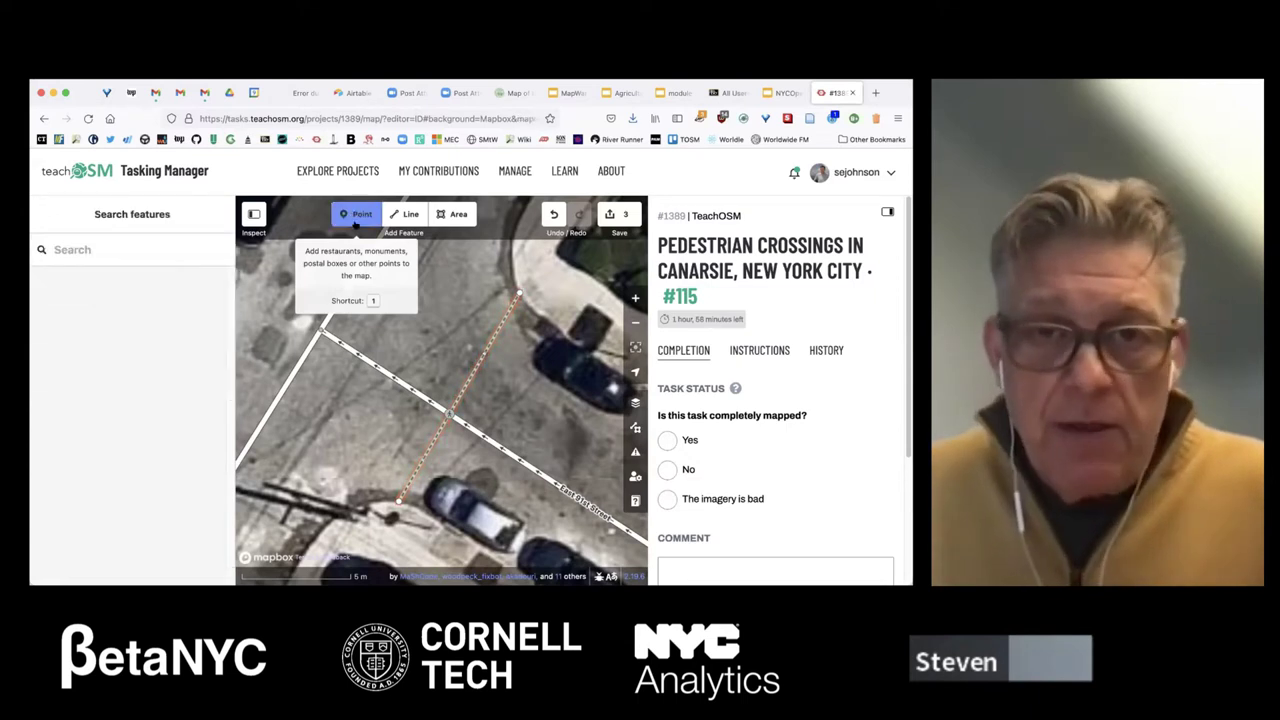
pyautogui.click(390, 497)
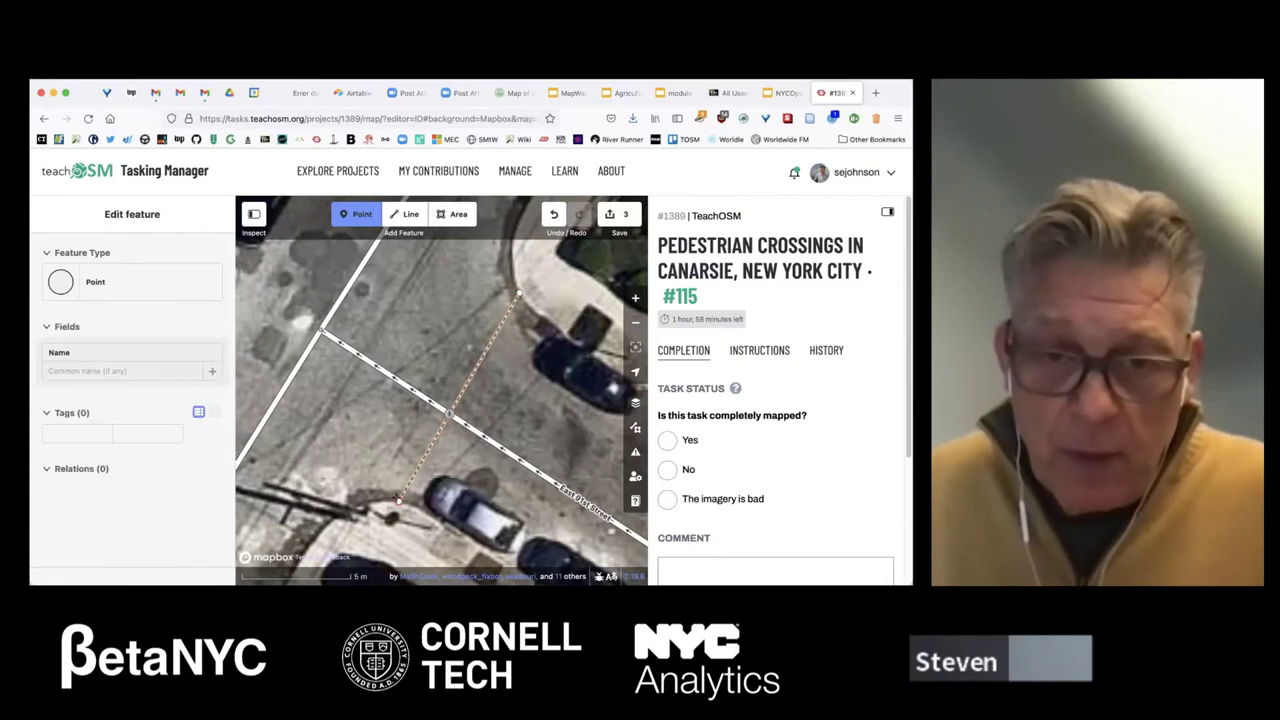
pyautogui.click(398, 499)
pyautogui.click(114, 252)
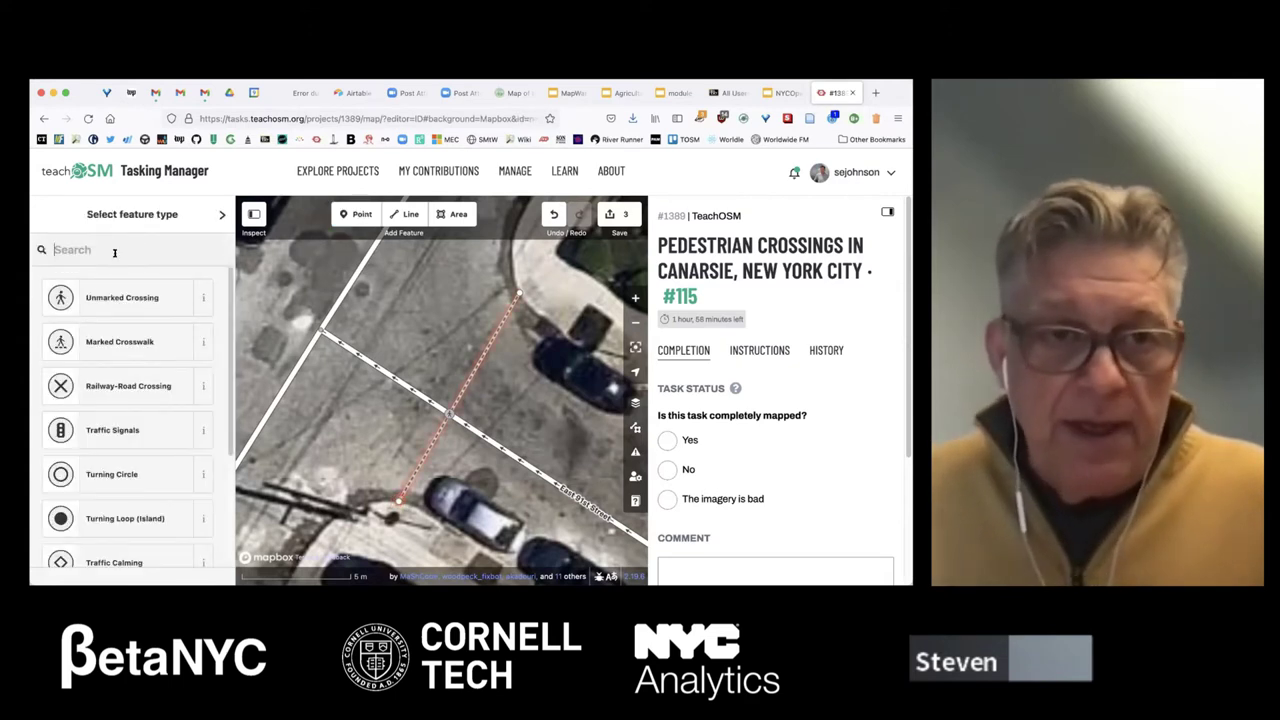
pyautogui.write('curb')
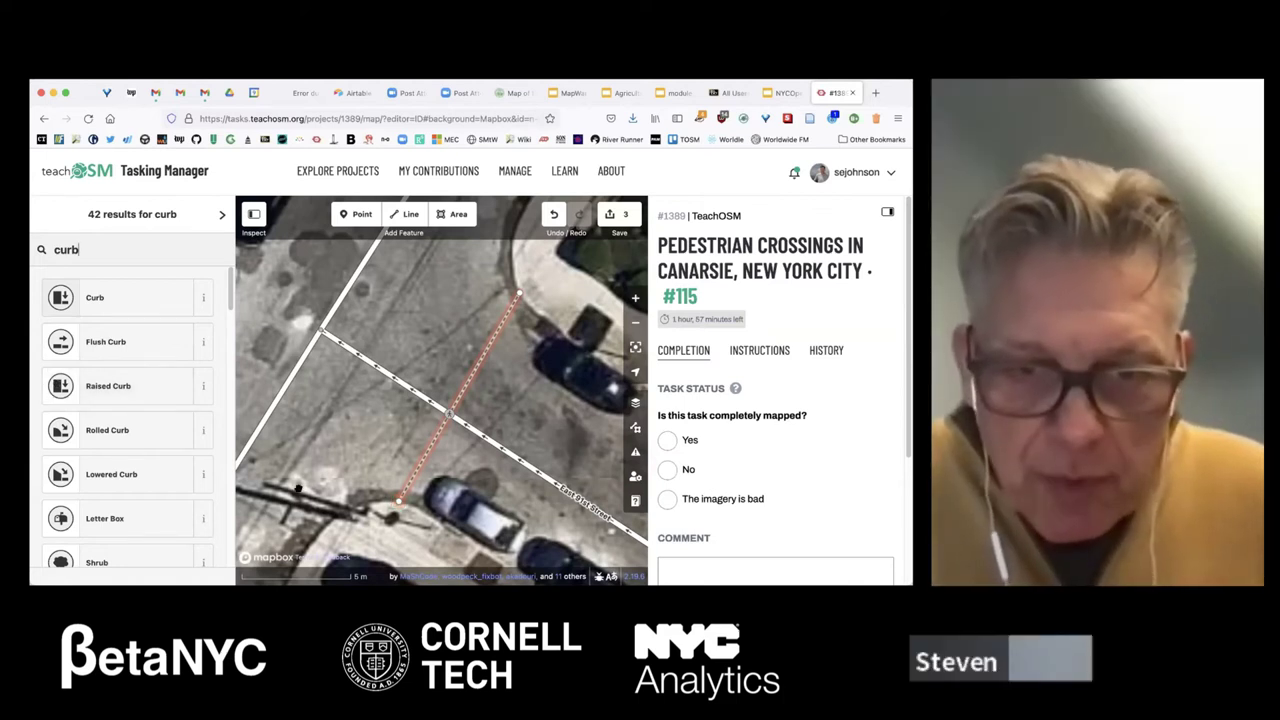
# - Collapse the task information sidebar and examine the imagery of the curb corner at the crossing's southwestern end
pyautogui.scroll(-3, 314, 470)
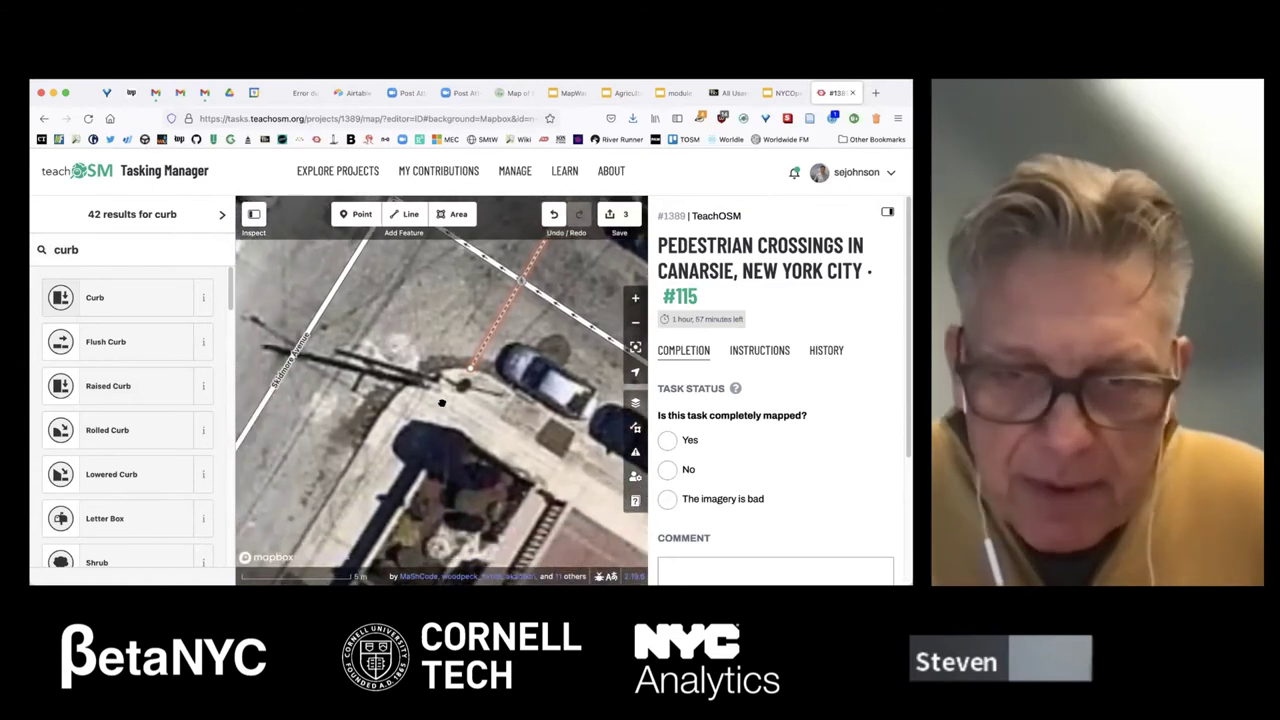
pyautogui.click(449, 400)
pyautogui.scroll(3, 452, 396)
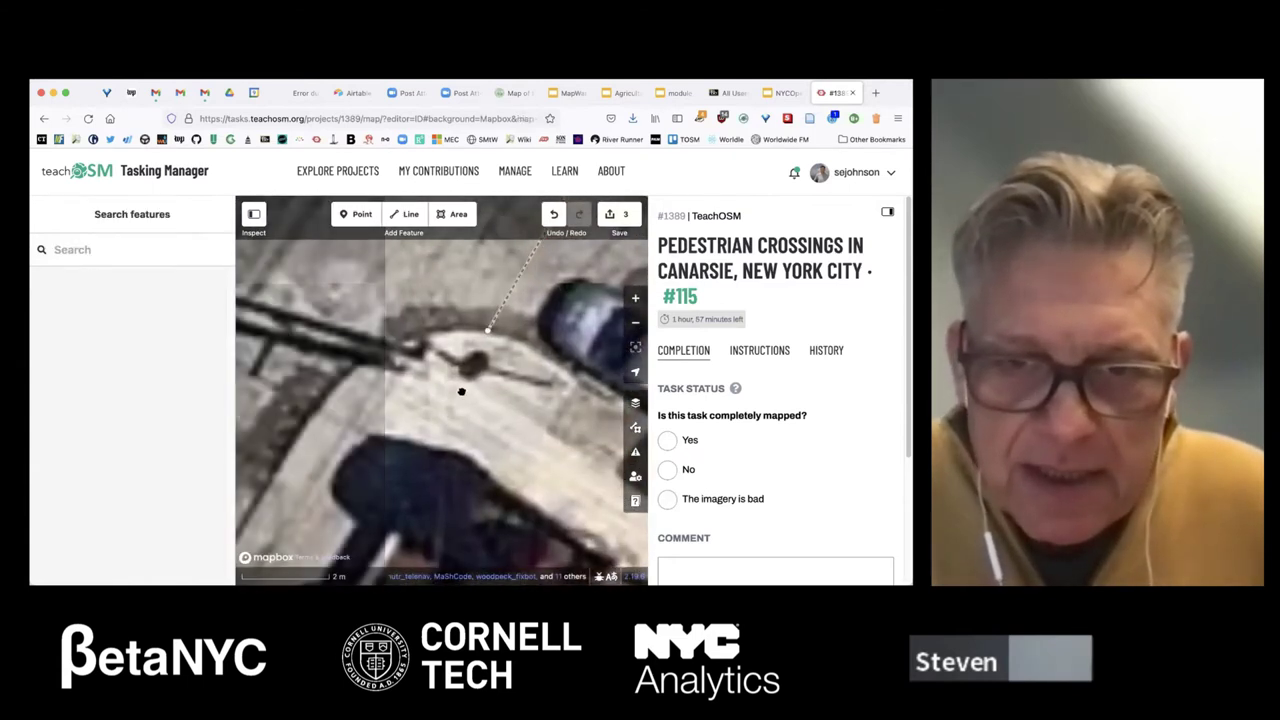
pyautogui.scroll(2, 456, 393)
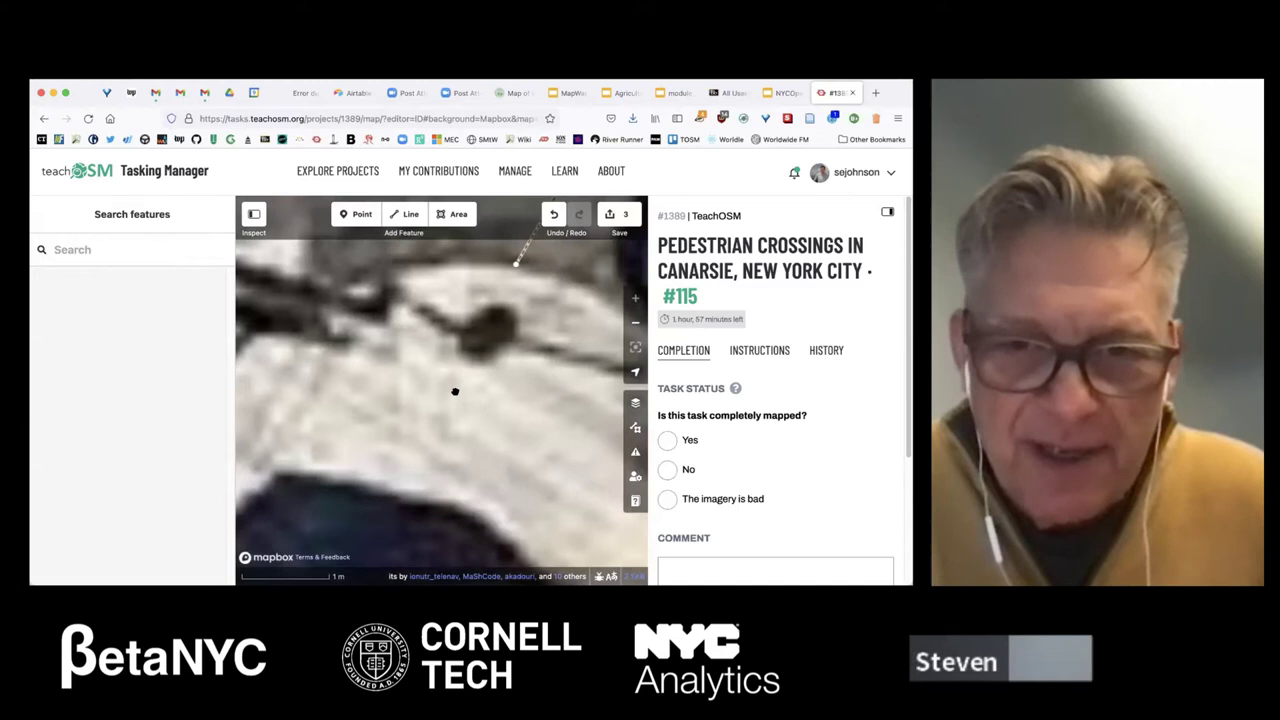
pyautogui.click(635, 322)
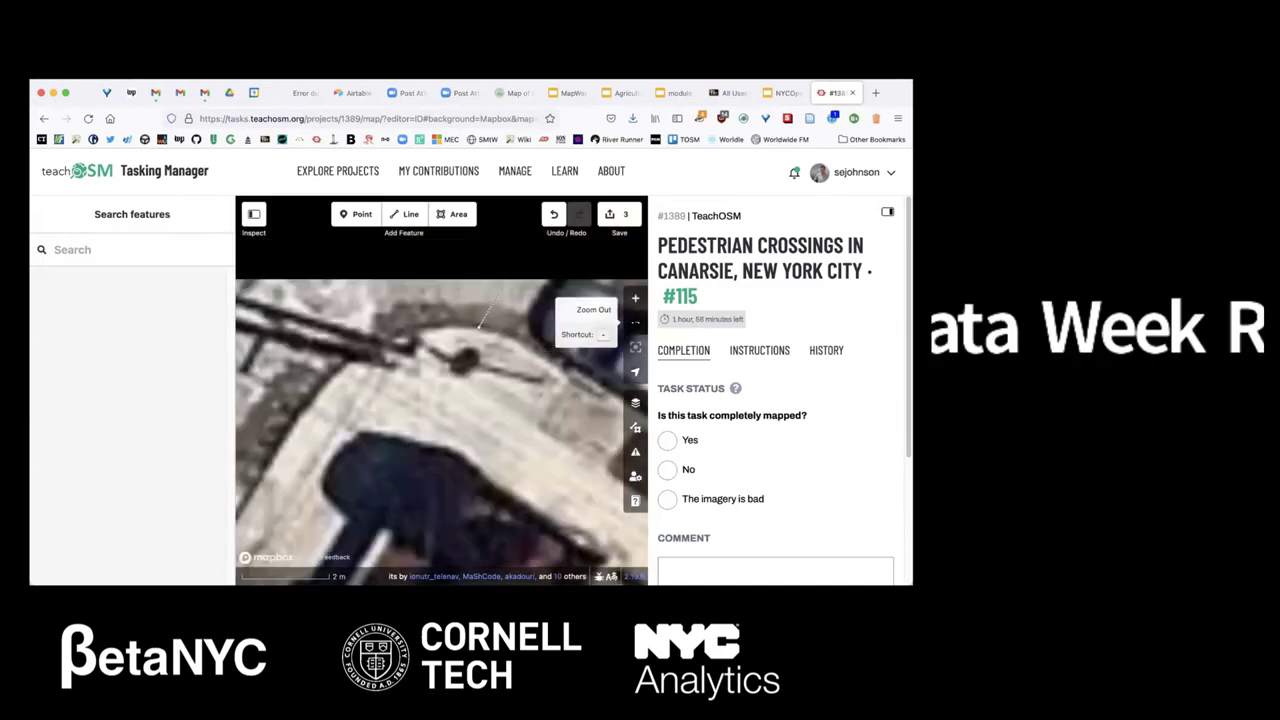
pyautogui.click(886, 214)
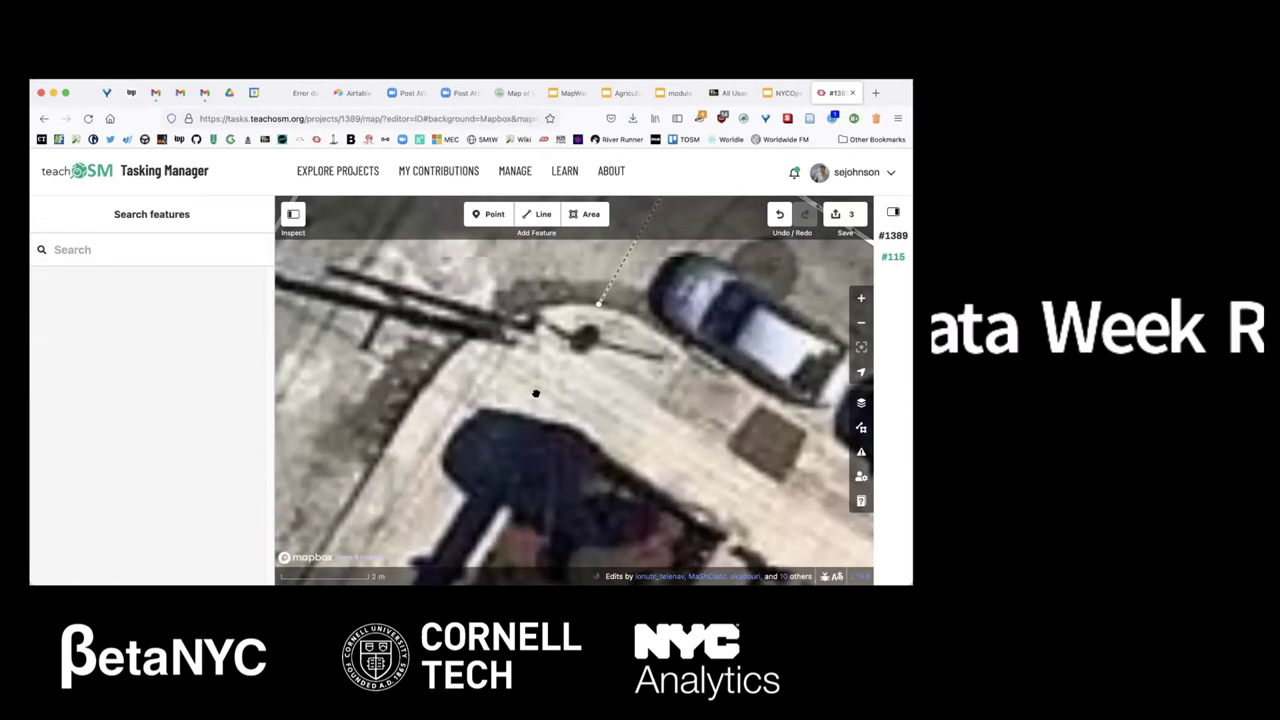
pyautogui.moveTo(533, 378); pyautogui.dragTo(489, 432)
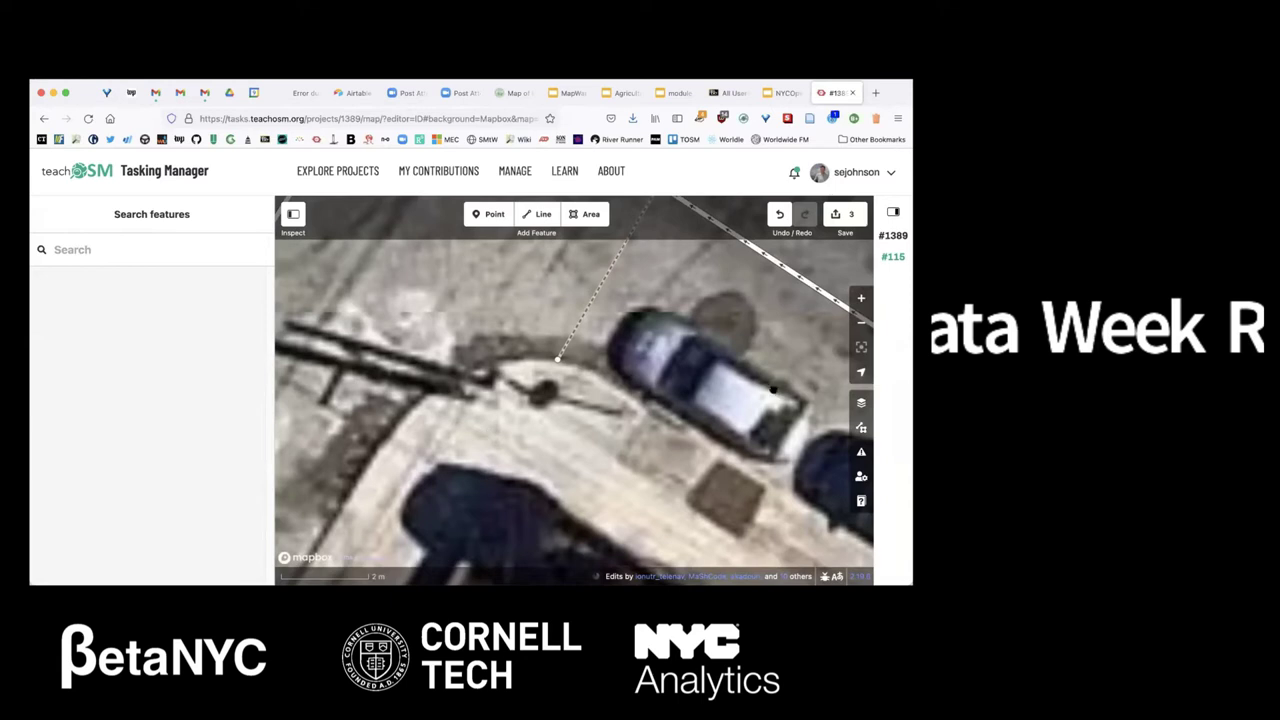
# - Try the NYS Orthos Online background imagery, then return to Mapbox Satellite
pyautogui.click(861, 402)
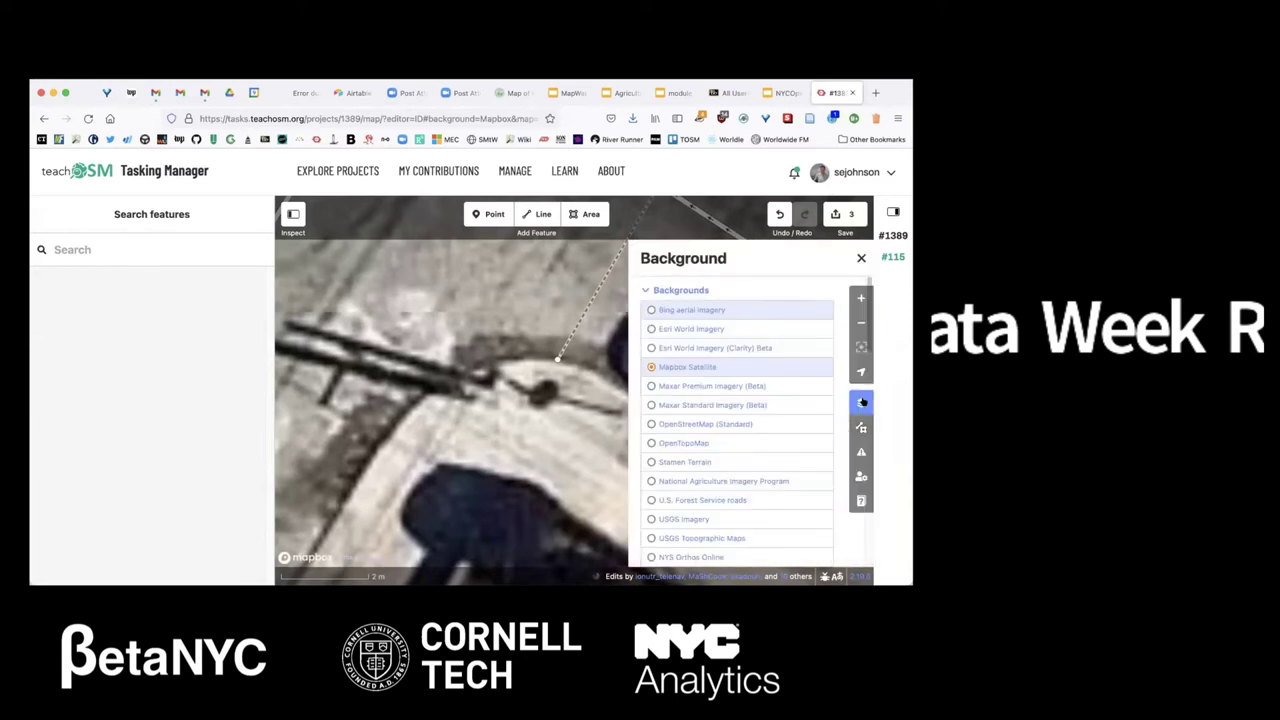
pyautogui.scroll(-2, 693, 493)
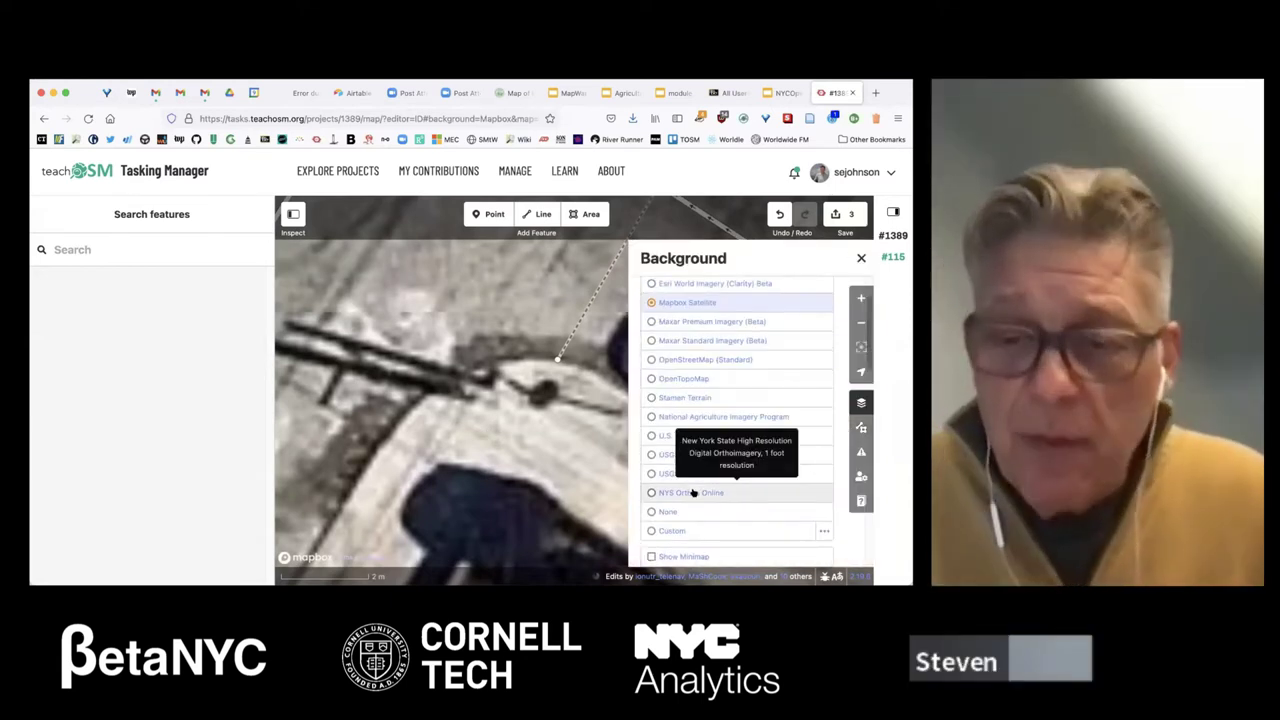
pyautogui.click(693, 493)
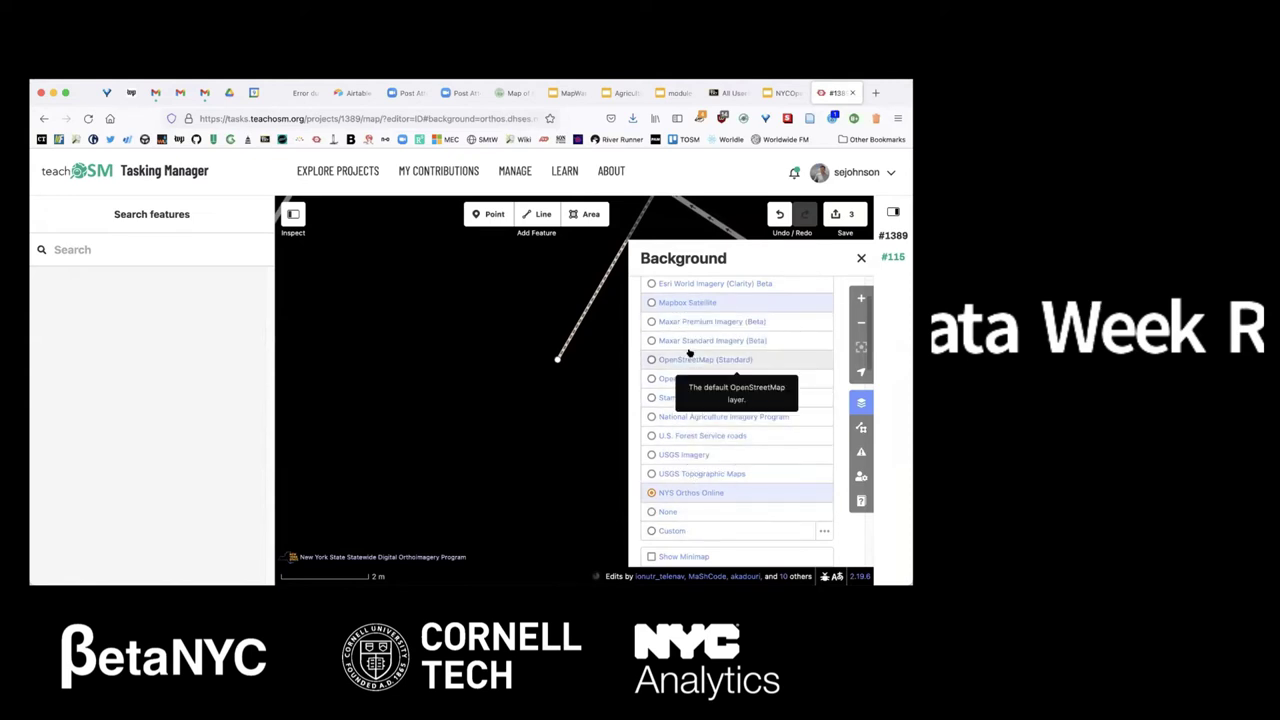
pyautogui.click(688, 302)
pyautogui.click(859, 257)
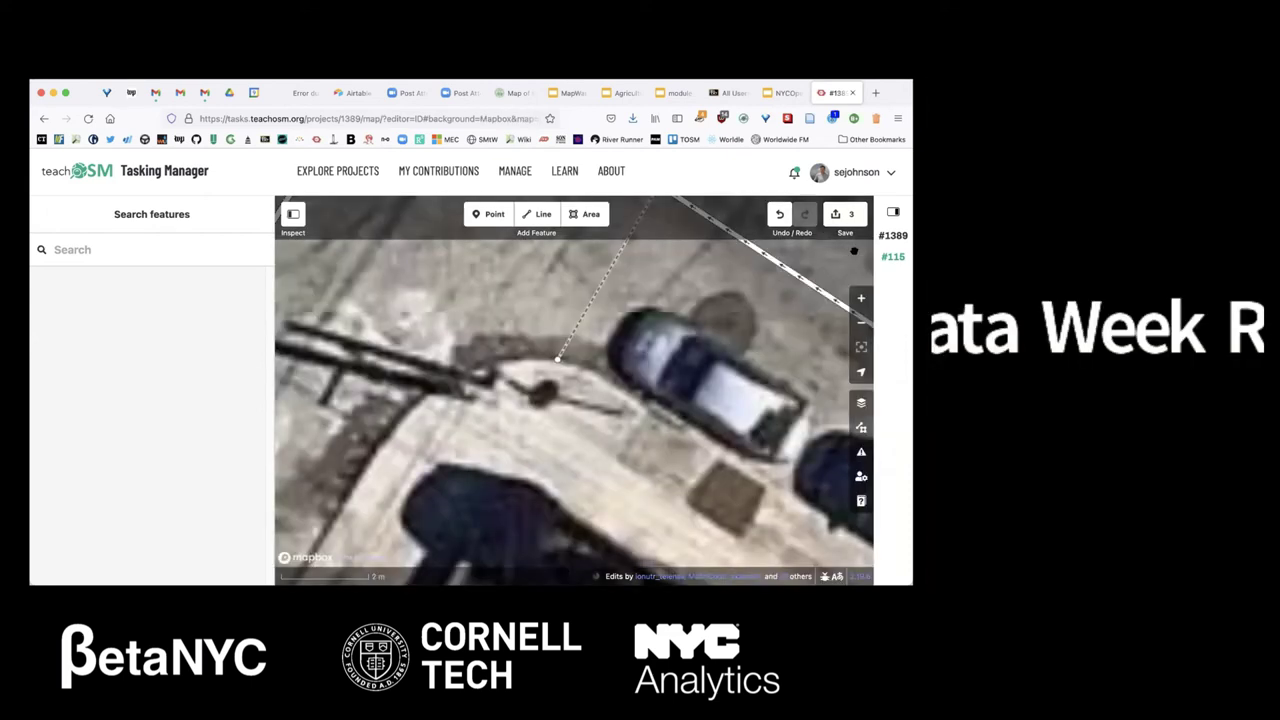
# - Select the southwestern end point of the crossing line and look through the feature types matching "curb"
pyautogui.click(558, 360)
pyautogui.click(558, 360)
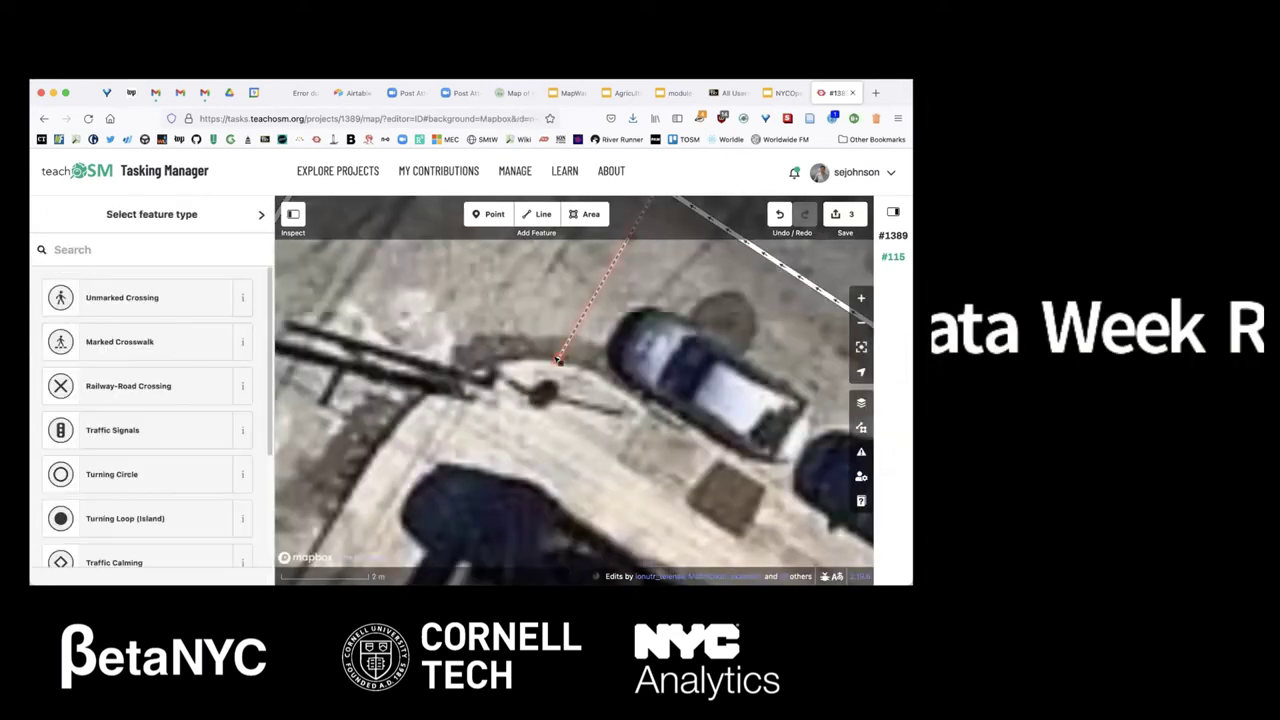
pyautogui.click(61, 244)
pyautogui.write('curb')
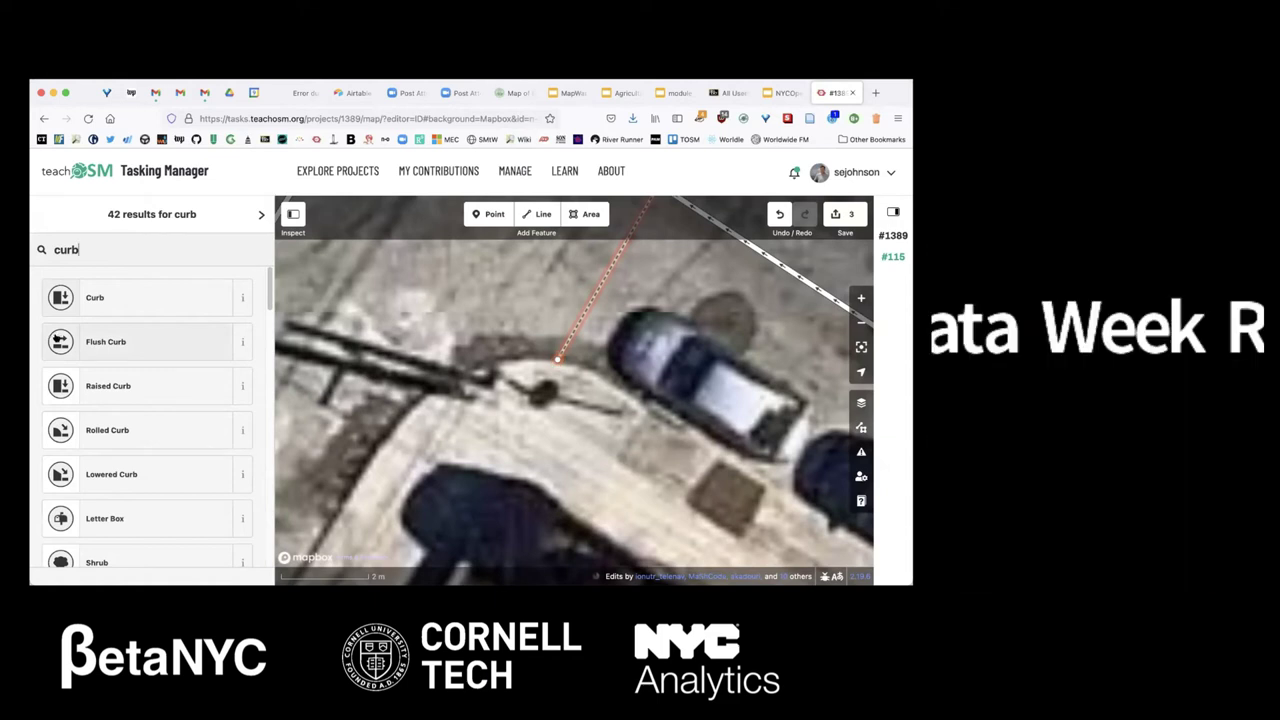
pyautogui.scroll(-10, 140, 340)
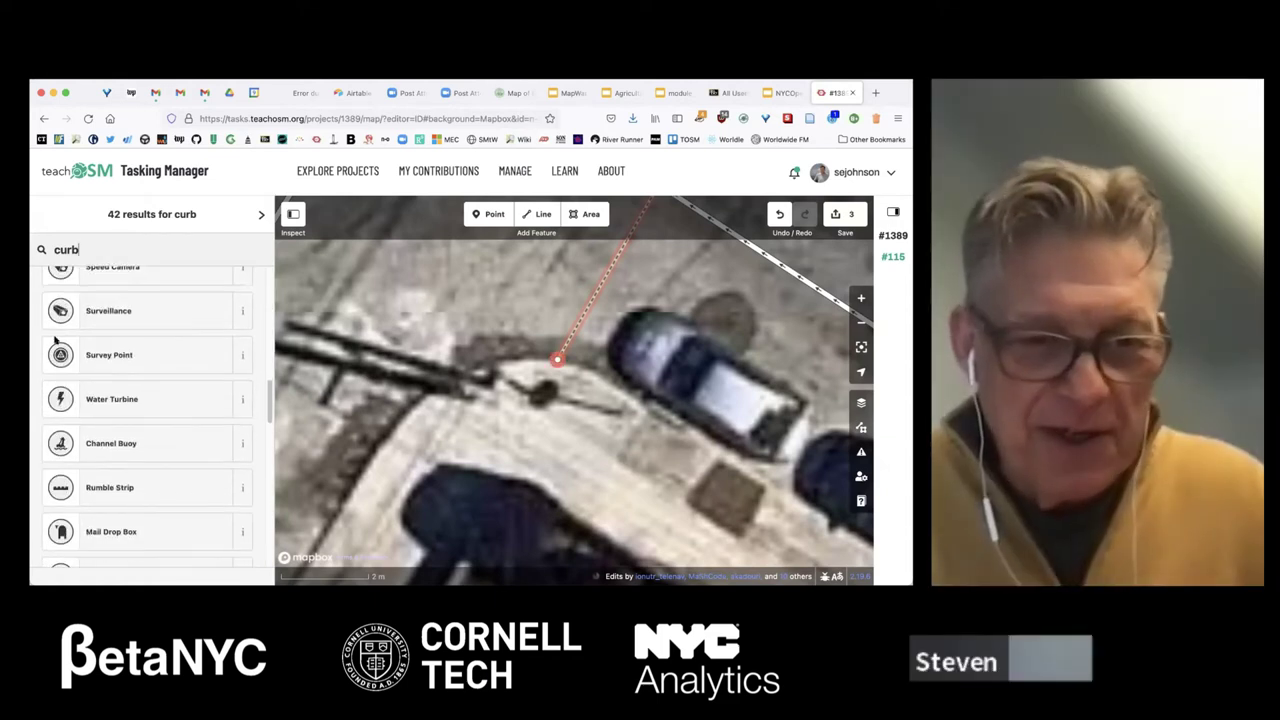
pyautogui.scroll(-3, 55, 341)
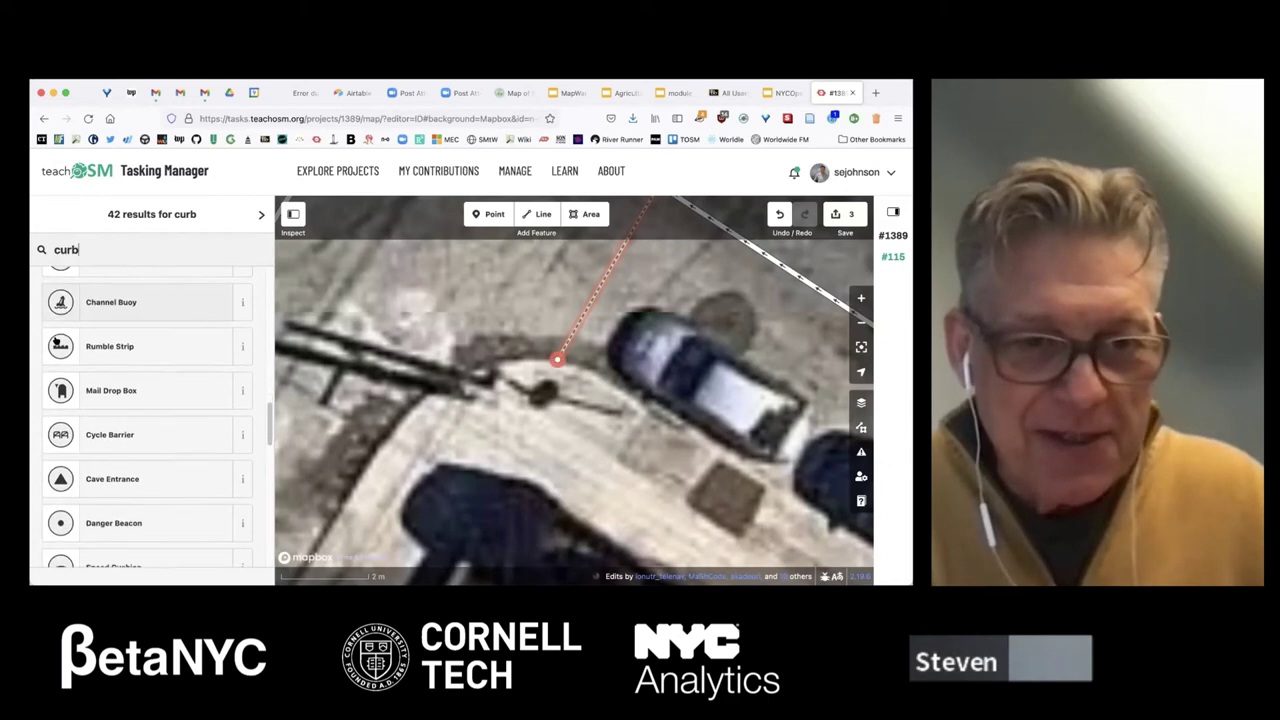
pyautogui.scroll(-1, 55, 341)
pyautogui.scroll(15, 55, 343)
pyautogui.scroll(1, 55, 344)
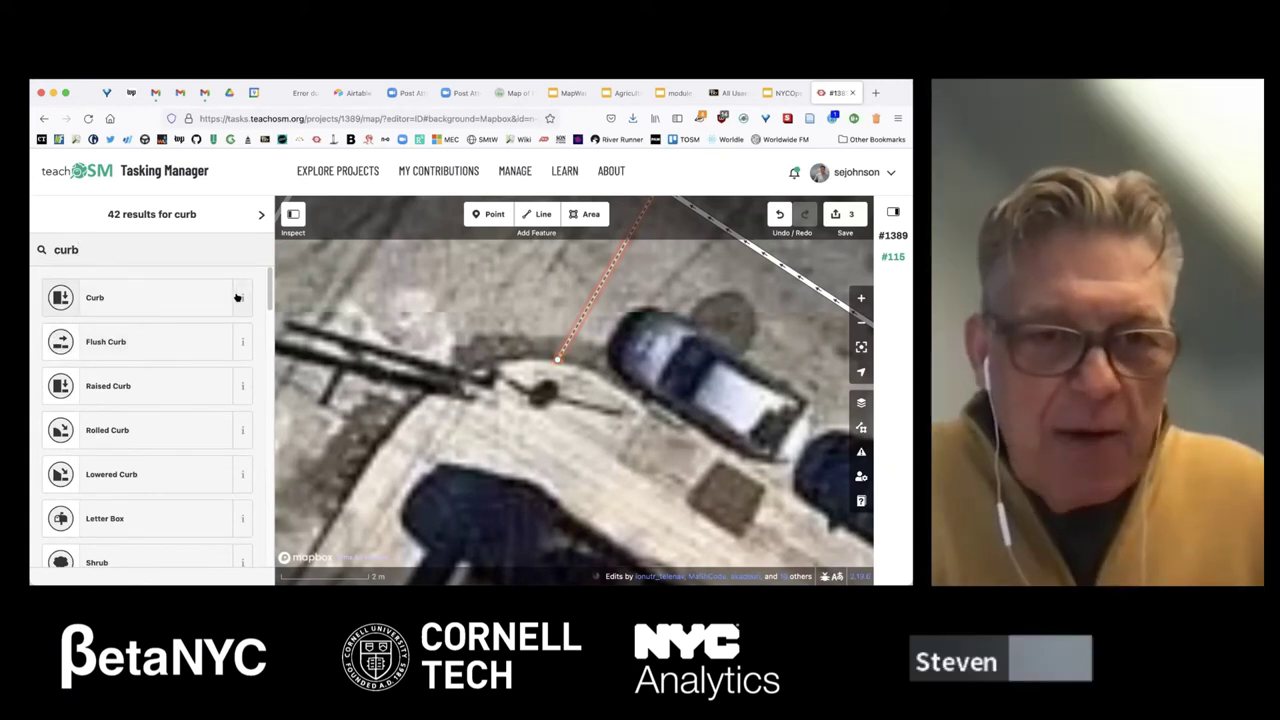
# - Read the descriptions of the Curb, Flush Curb, Raised Curb and Lowered Curb feature types
pyautogui.click(241, 297)
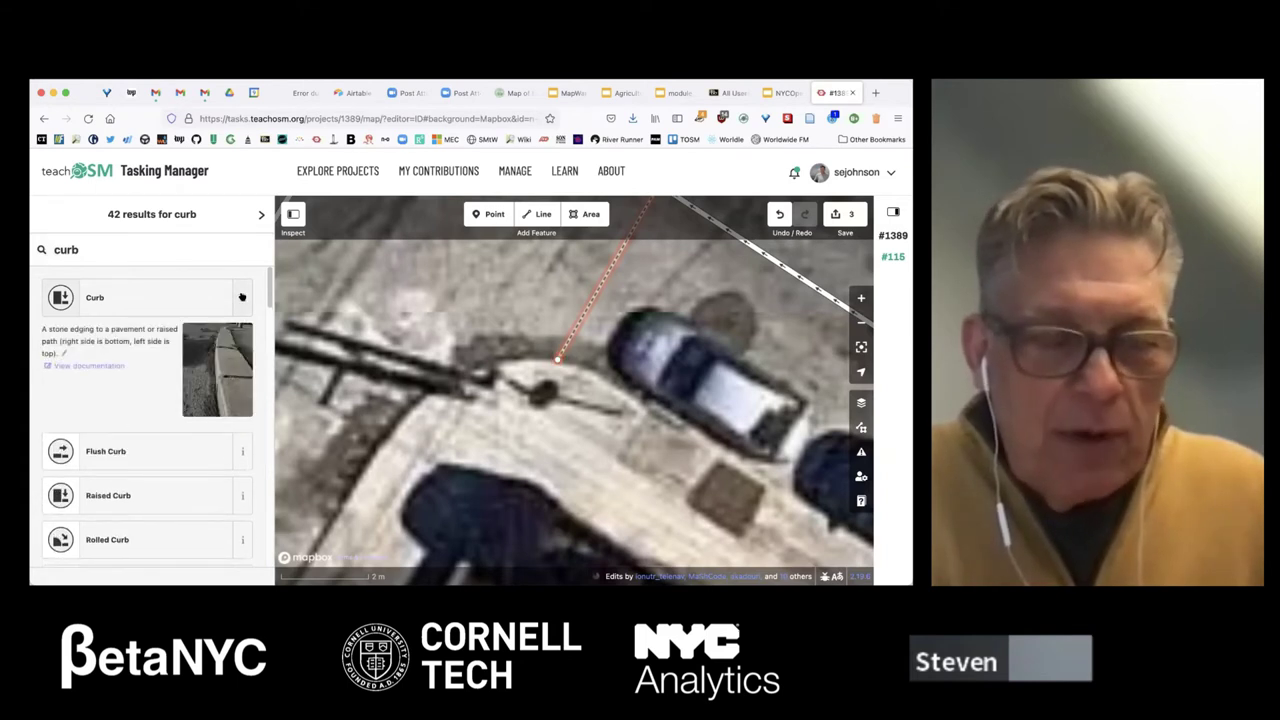
pyautogui.click(242, 452)
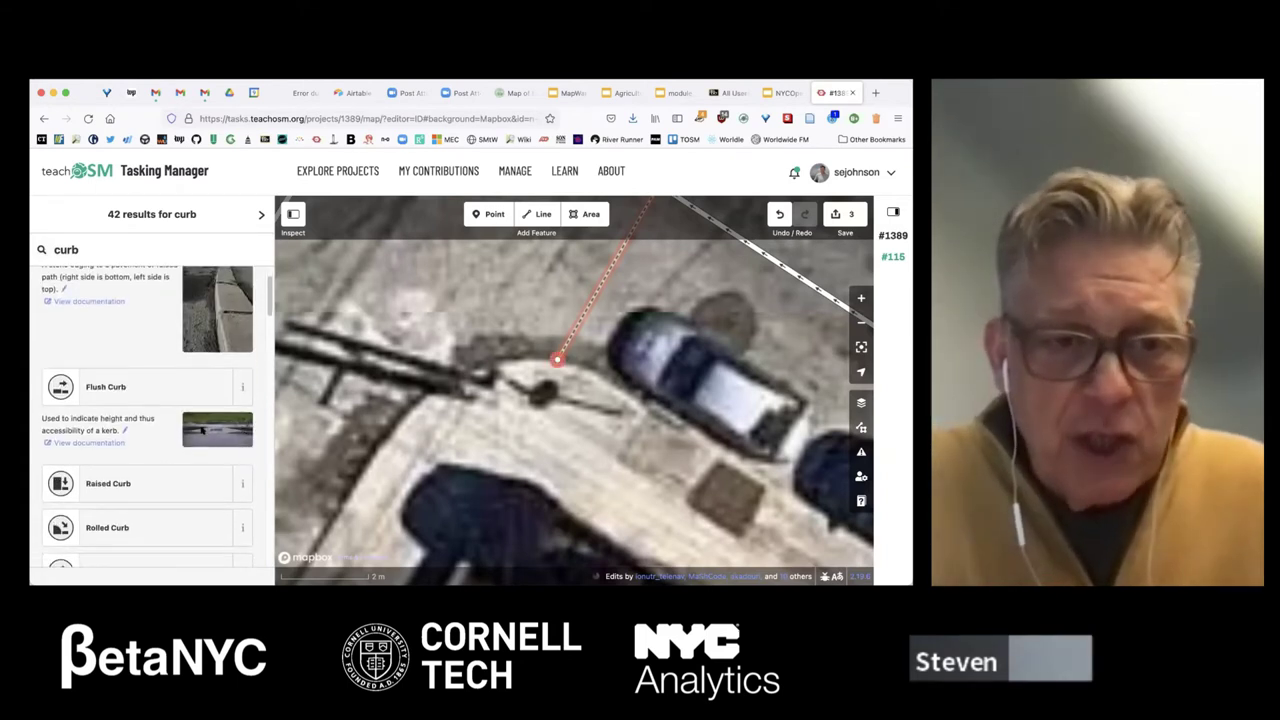
pyautogui.scroll(-1, 215, 425)
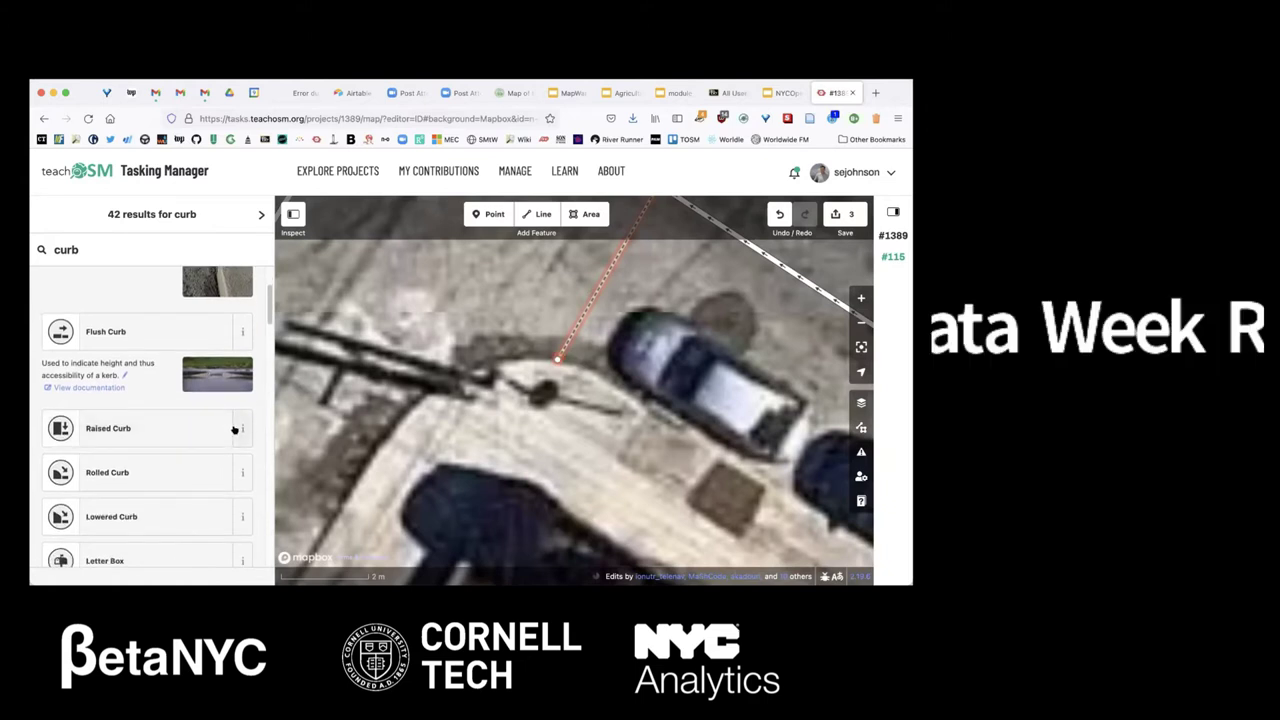
pyautogui.click(241, 429)
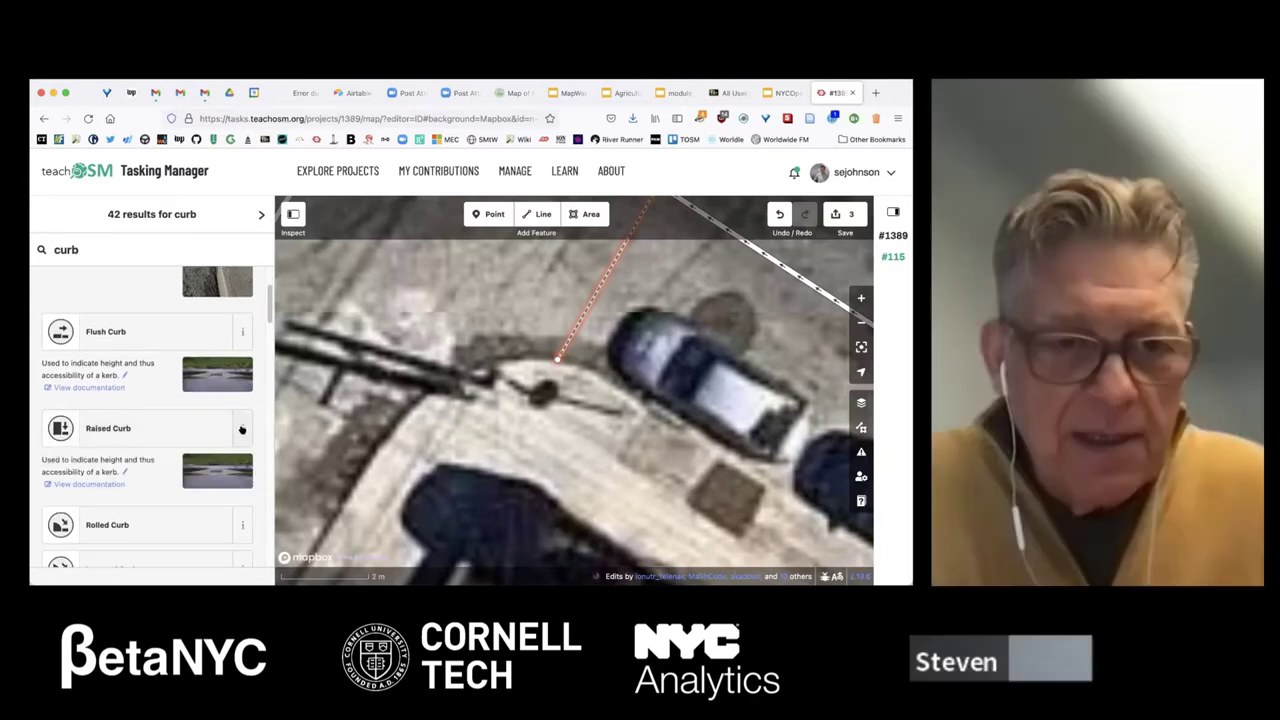
pyautogui.click(241, 426)
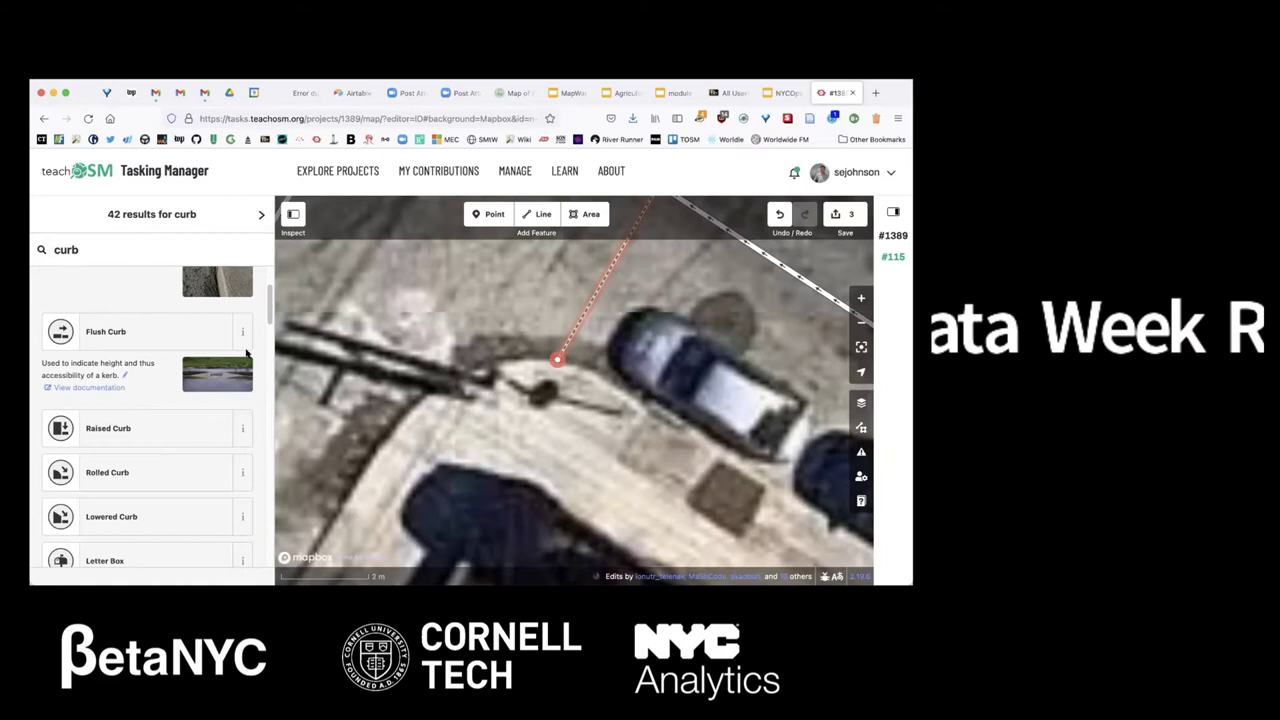
pyautogui.click(241, 333)
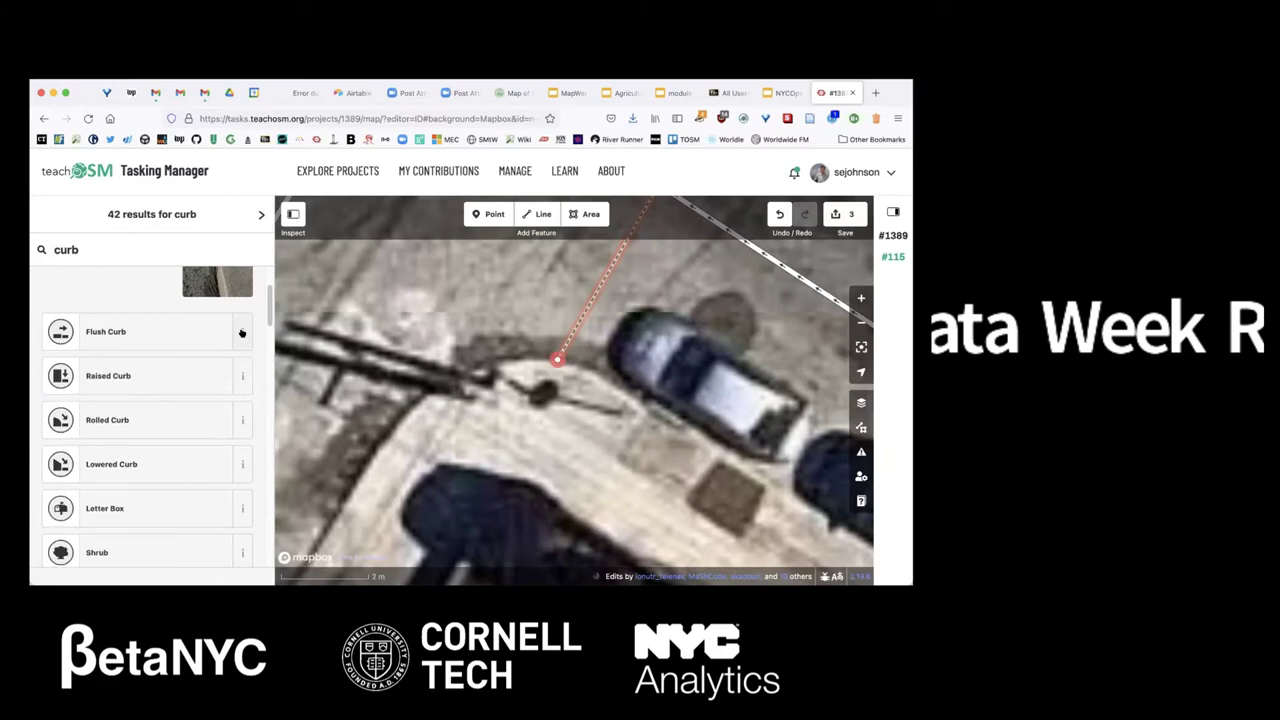
pyautogui.scroll(2, 227, 471)
pyautogui.scroll(-1, 228, 470)
pyautogui.click(242, 464)
pyautogui.scroll(-2, 242, 464)
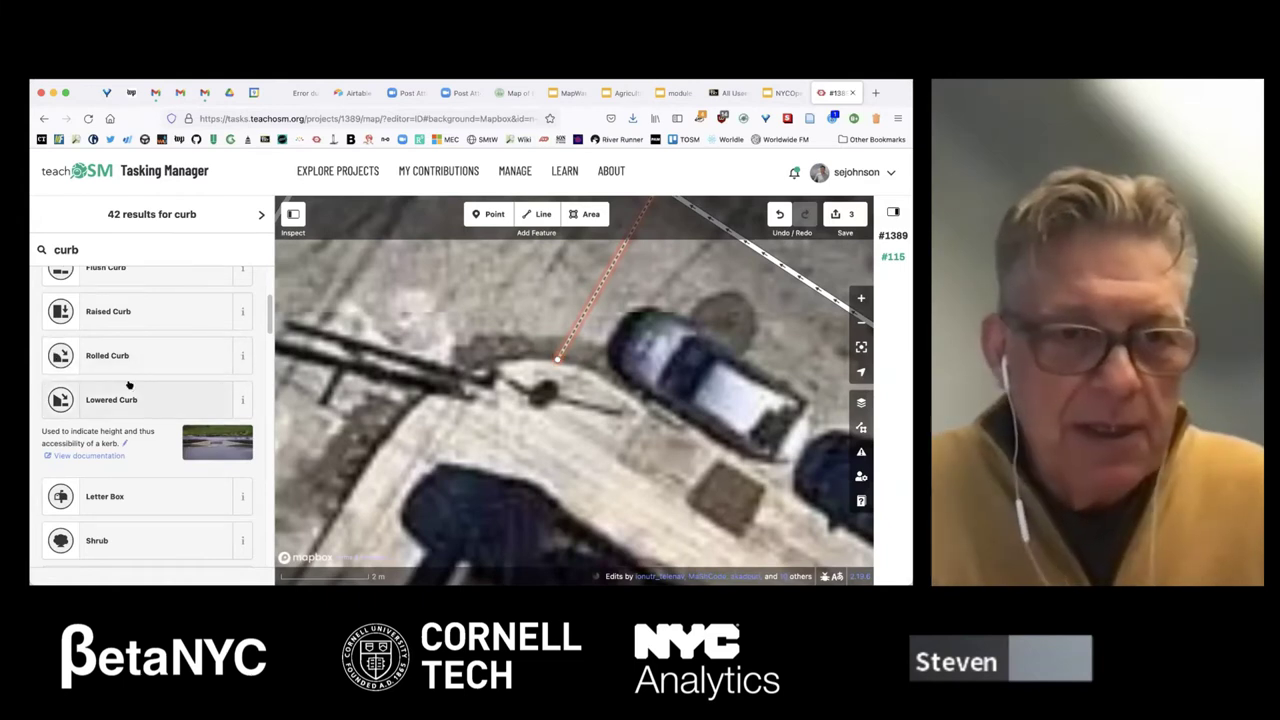
pyautogui.scroll(2, 134, 385)
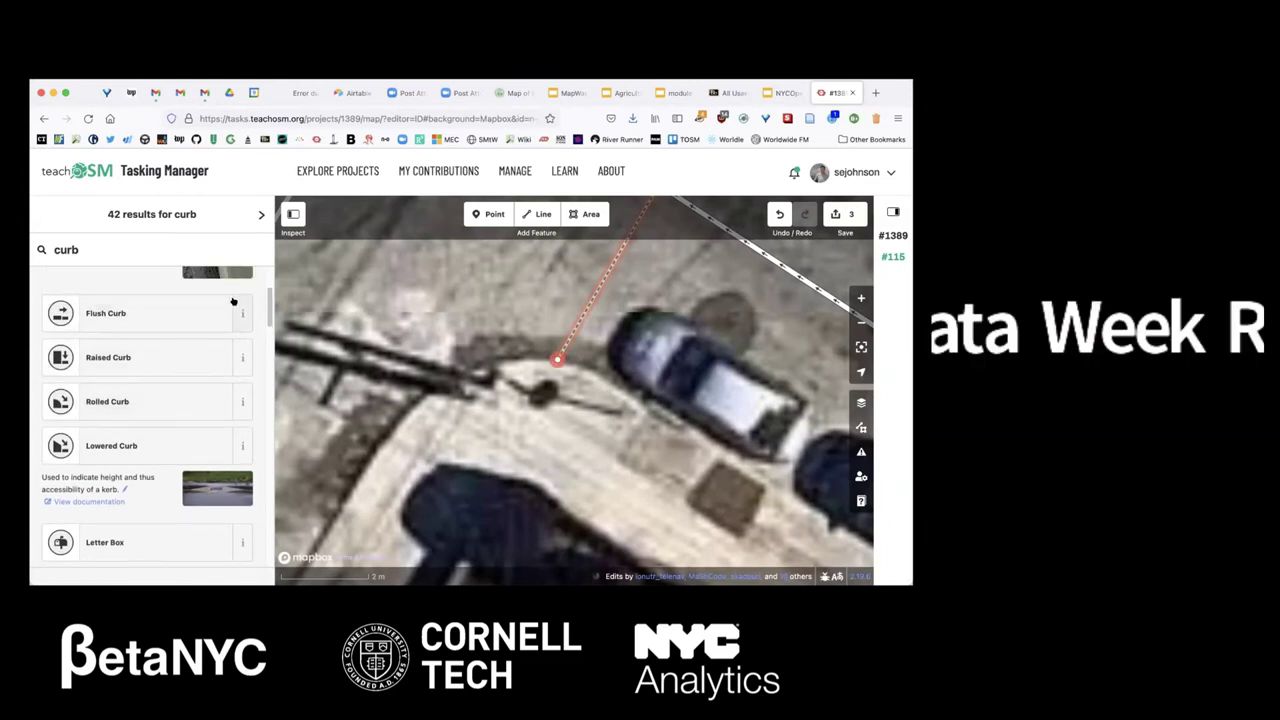
pyautogui.click(239, 314)
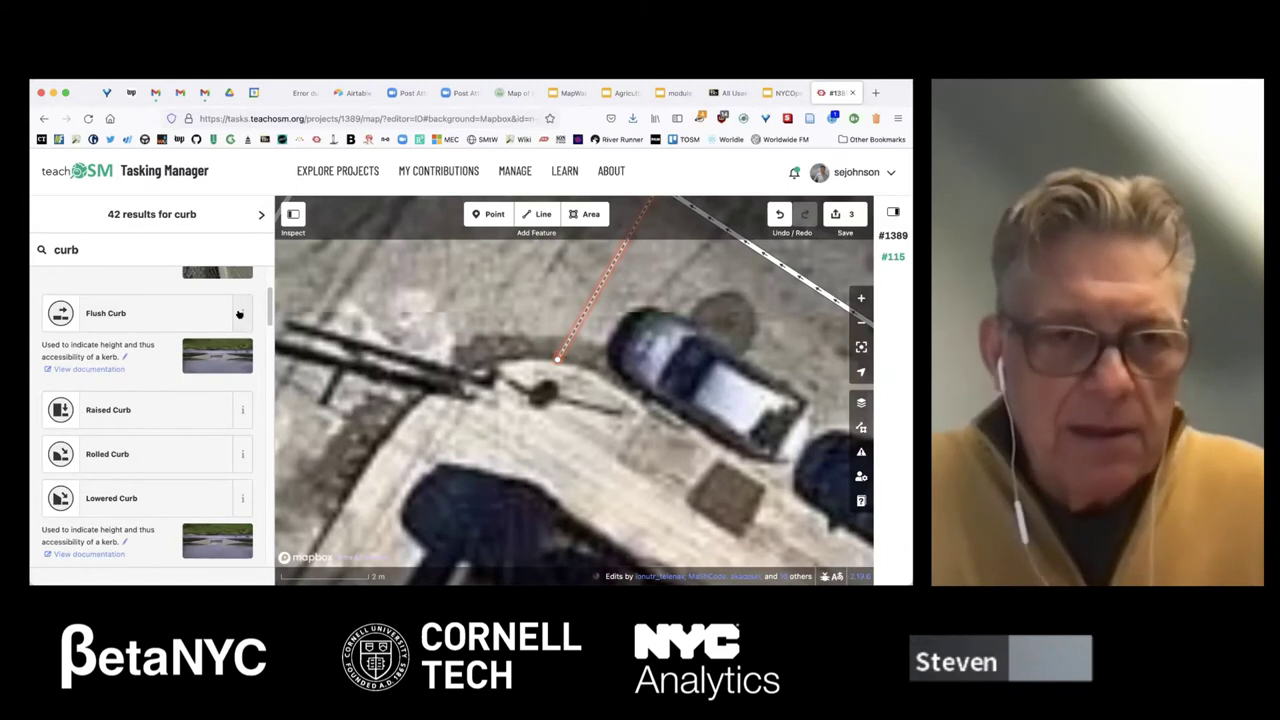
pyautogui.scroll(5, 239, 314)
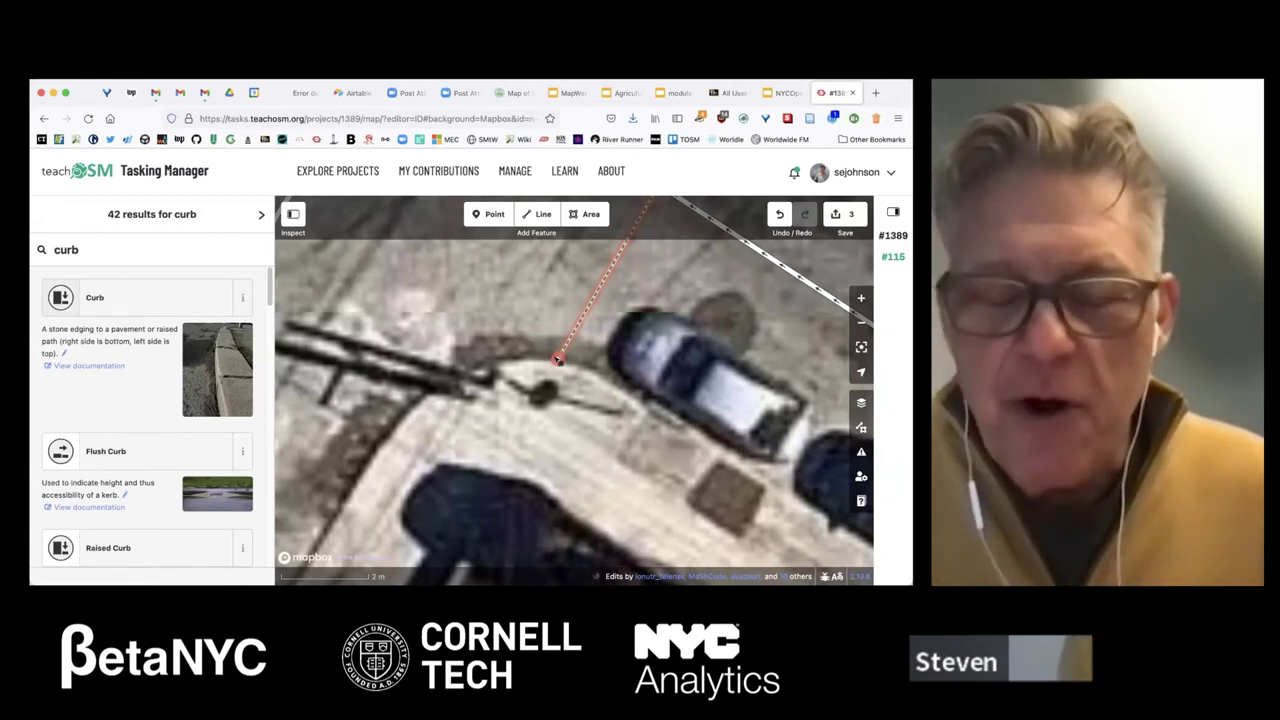
pyautogui.scroll(-5, 238, 334)
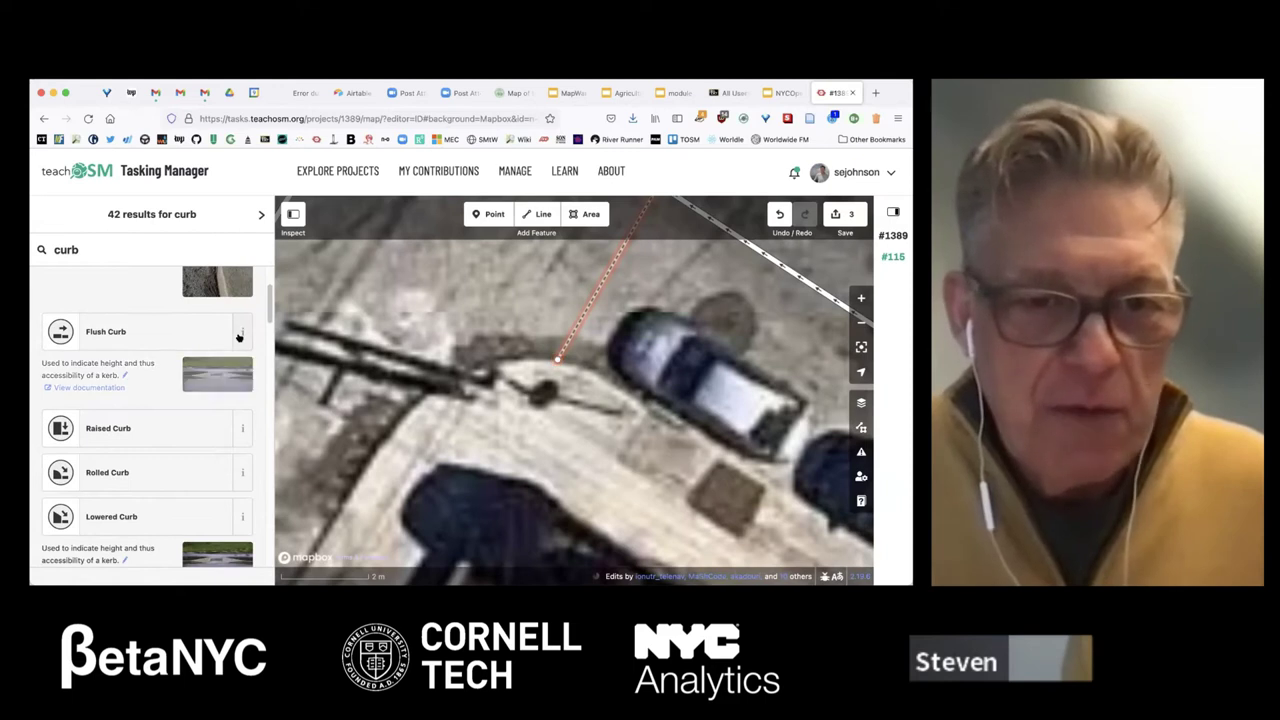
pyautogui.moveTo(242, 464)
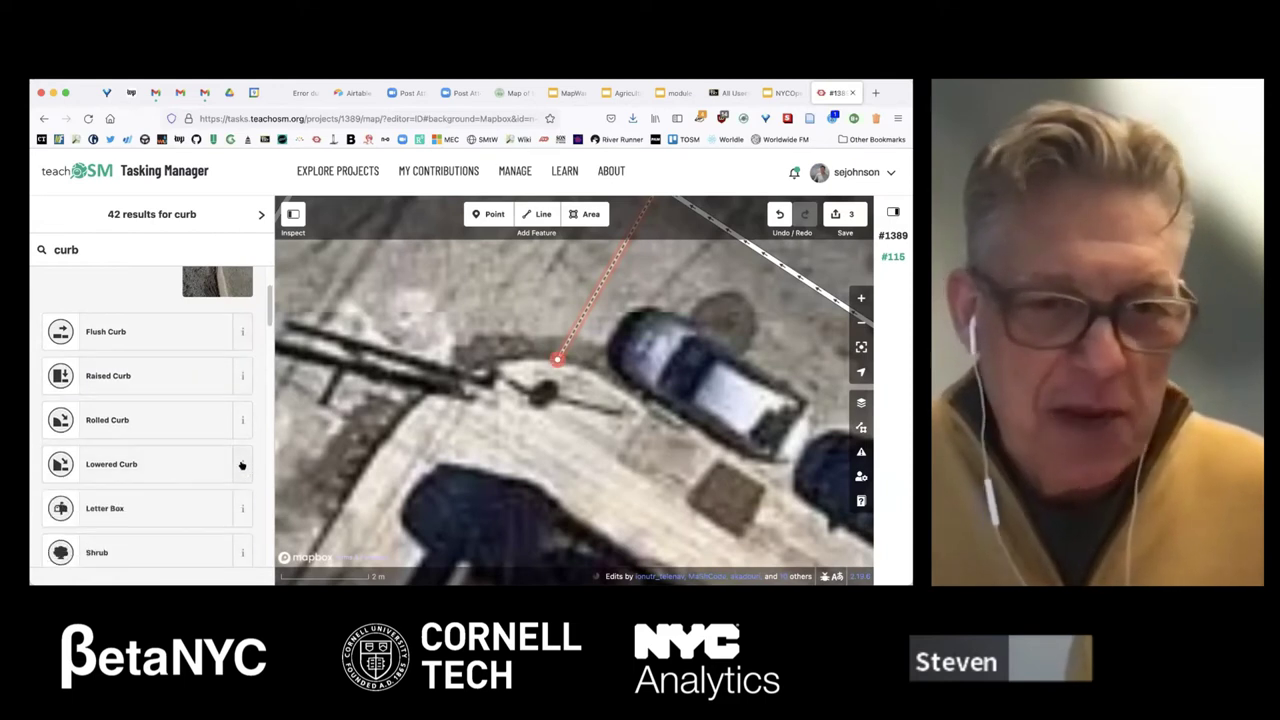
pyautogui.scroll(4, 241, 465)
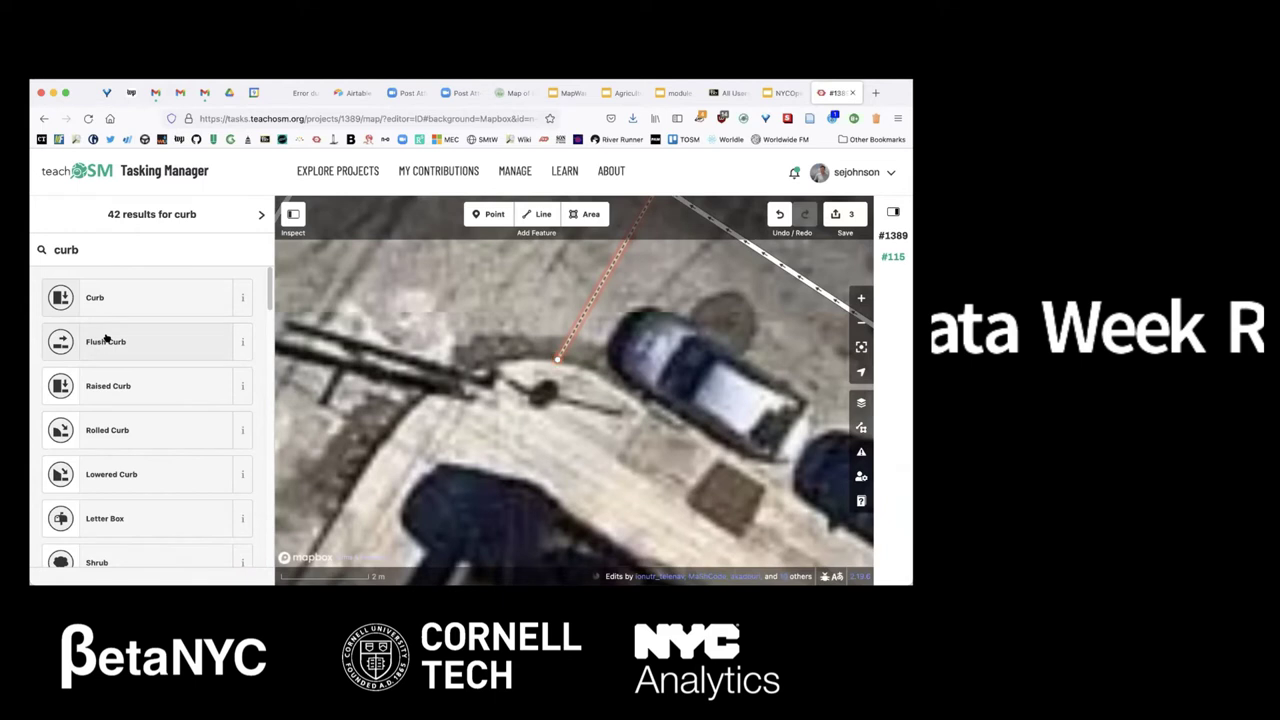
# - Classify the crossing line's southwestern end point as a Flush Curb and review its available fields
pyautogui.click(105, 341)
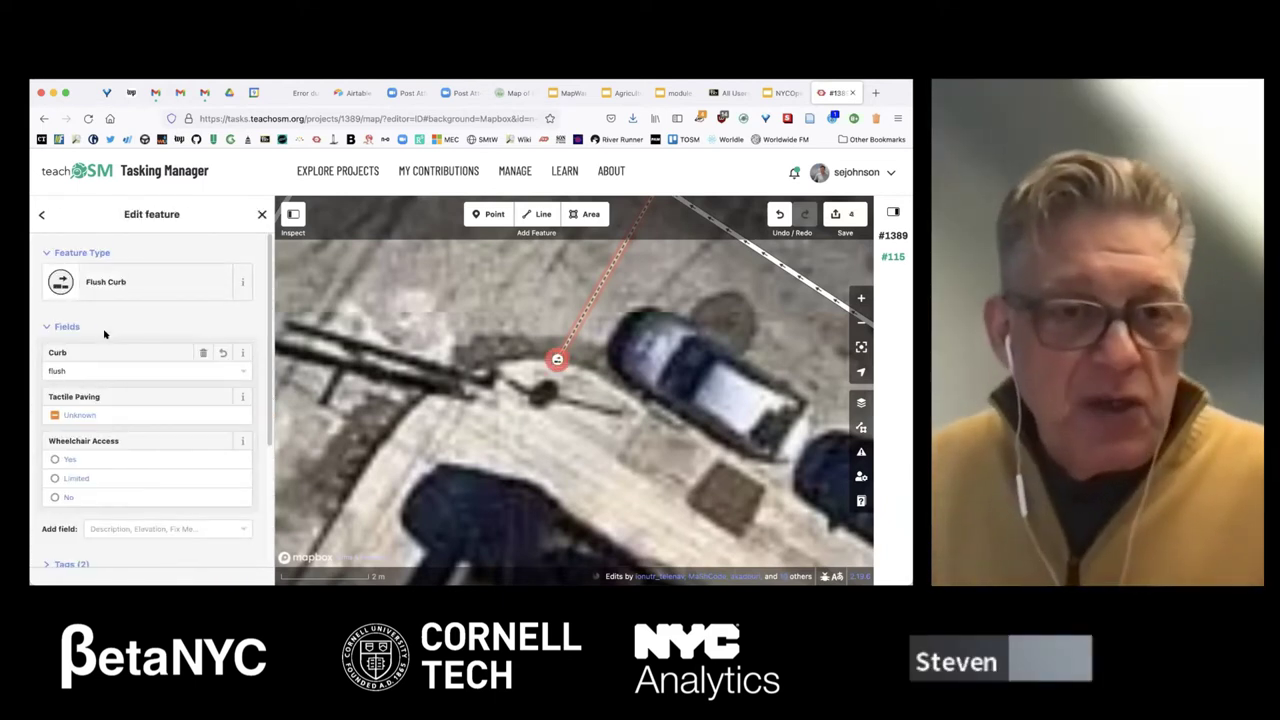
pyautogui.scroll(-2, 104, 335)
pyautogui.scroll(-2, 105, 334)
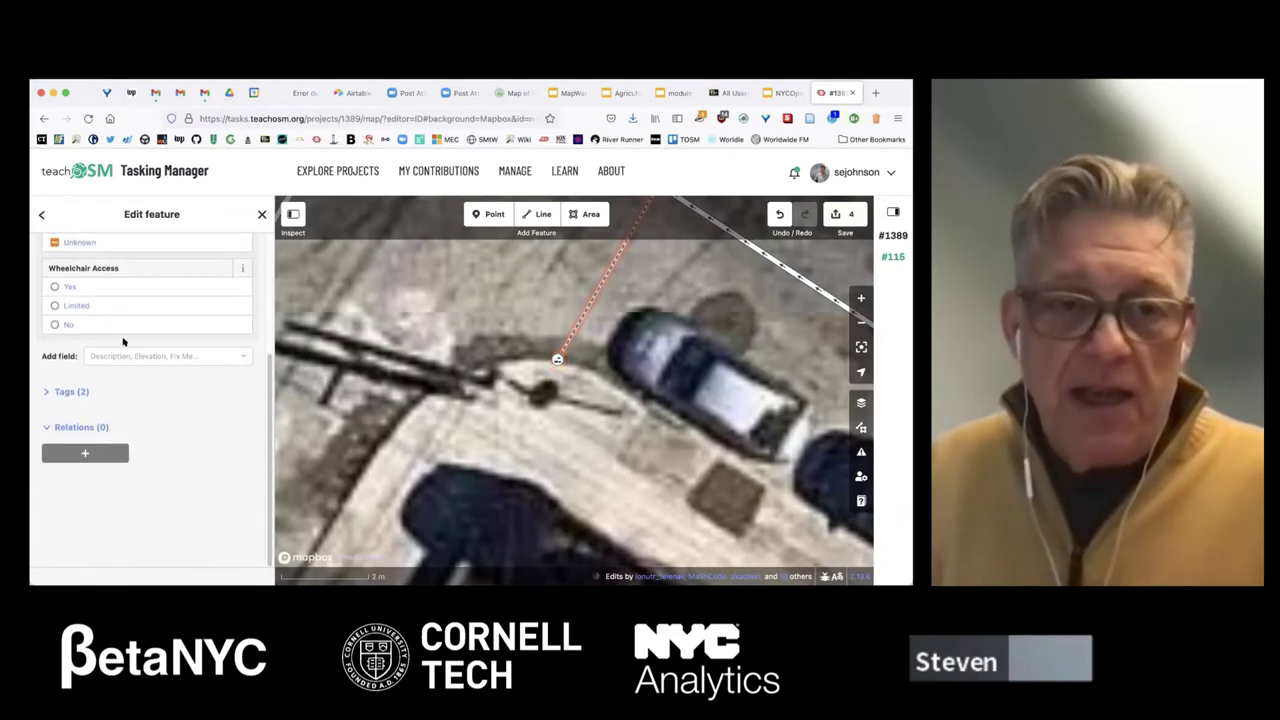
pyautogui.click(182, 357)
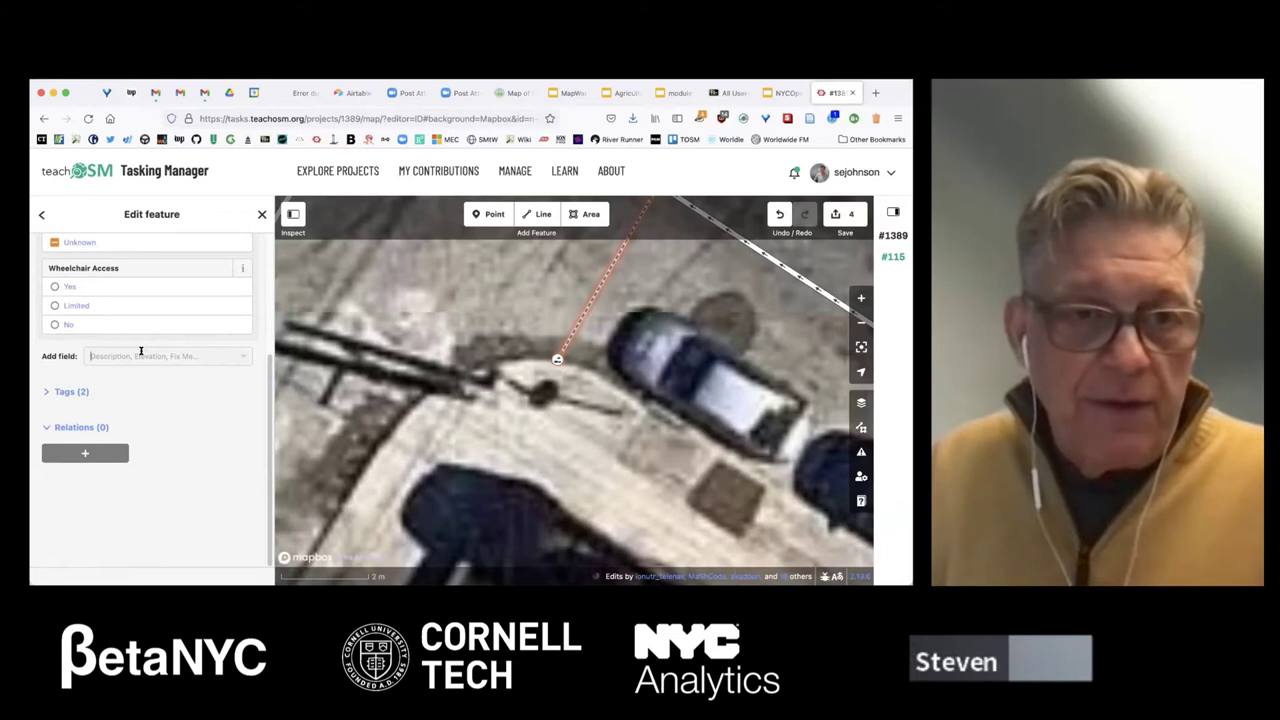
pyautogui.scroll(4, 203, 360)
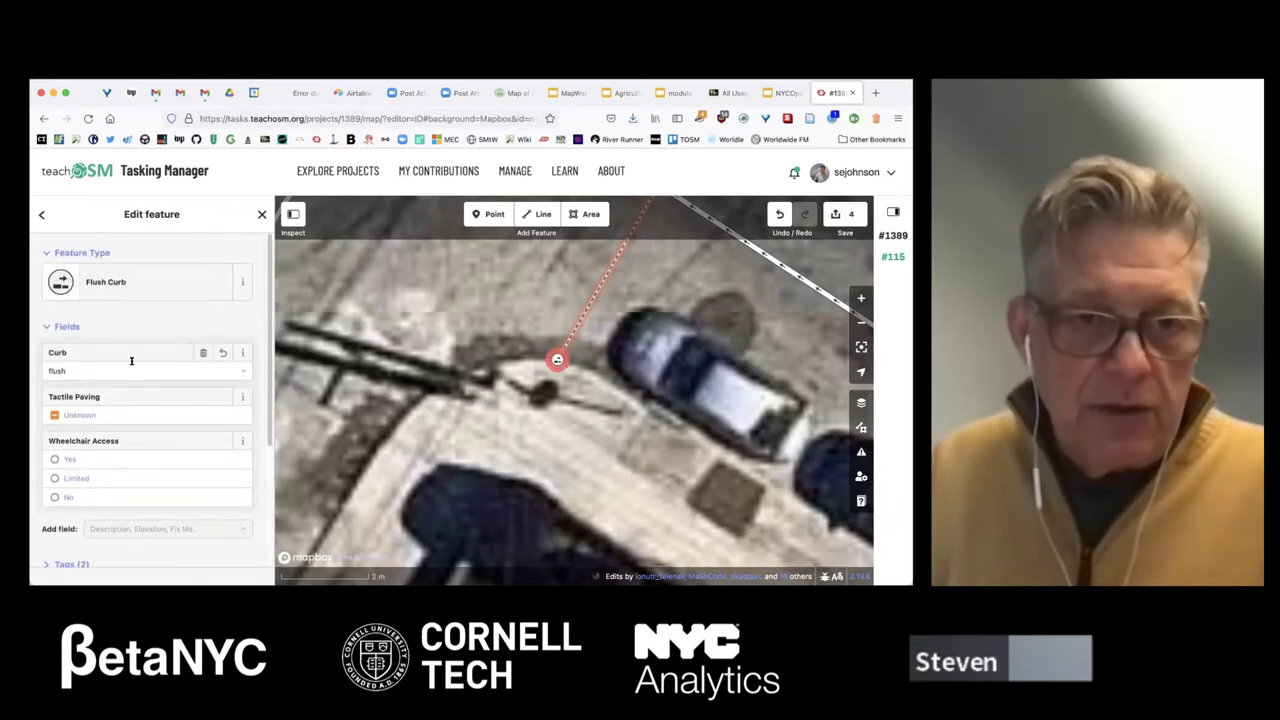
# - Add a note tag with the value "field verify" to the flush curb point
pyautogui.scroll(-2, 120, 424)
pyautogui.click(63, 457)
pyautogui.click(80, 475)
pyautogui.write('note')
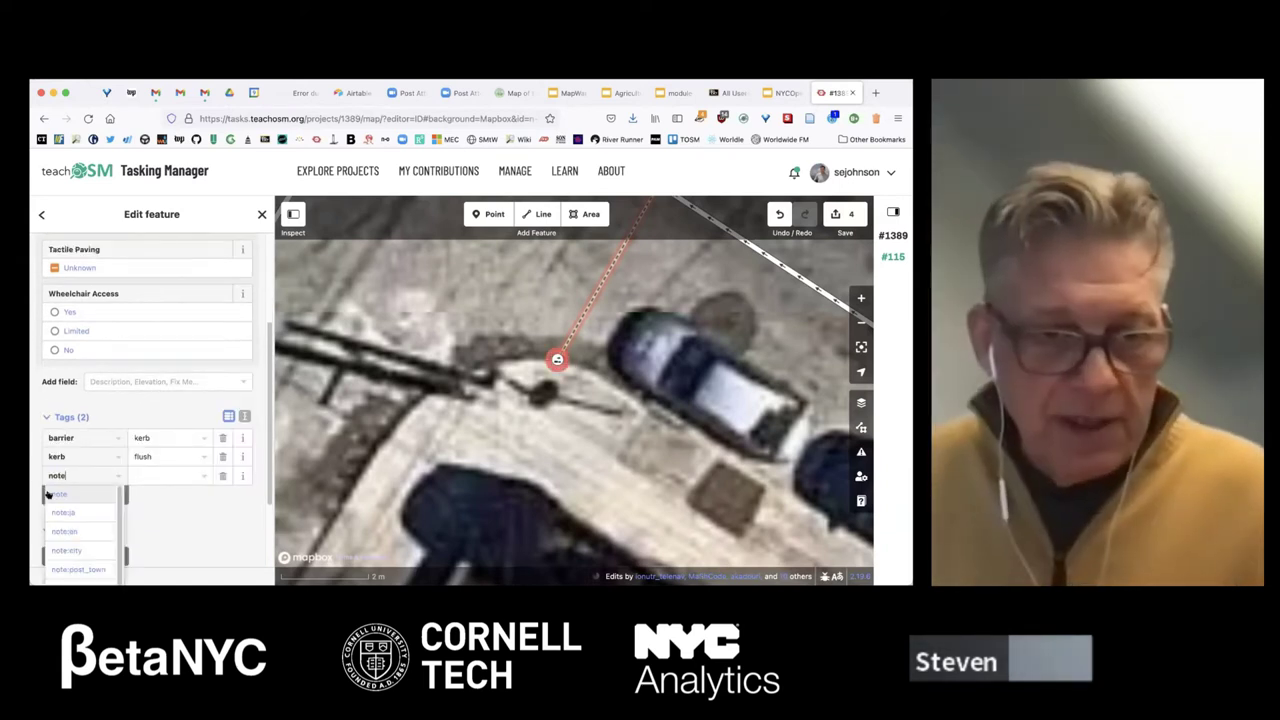
pyautogui.press('Tab')
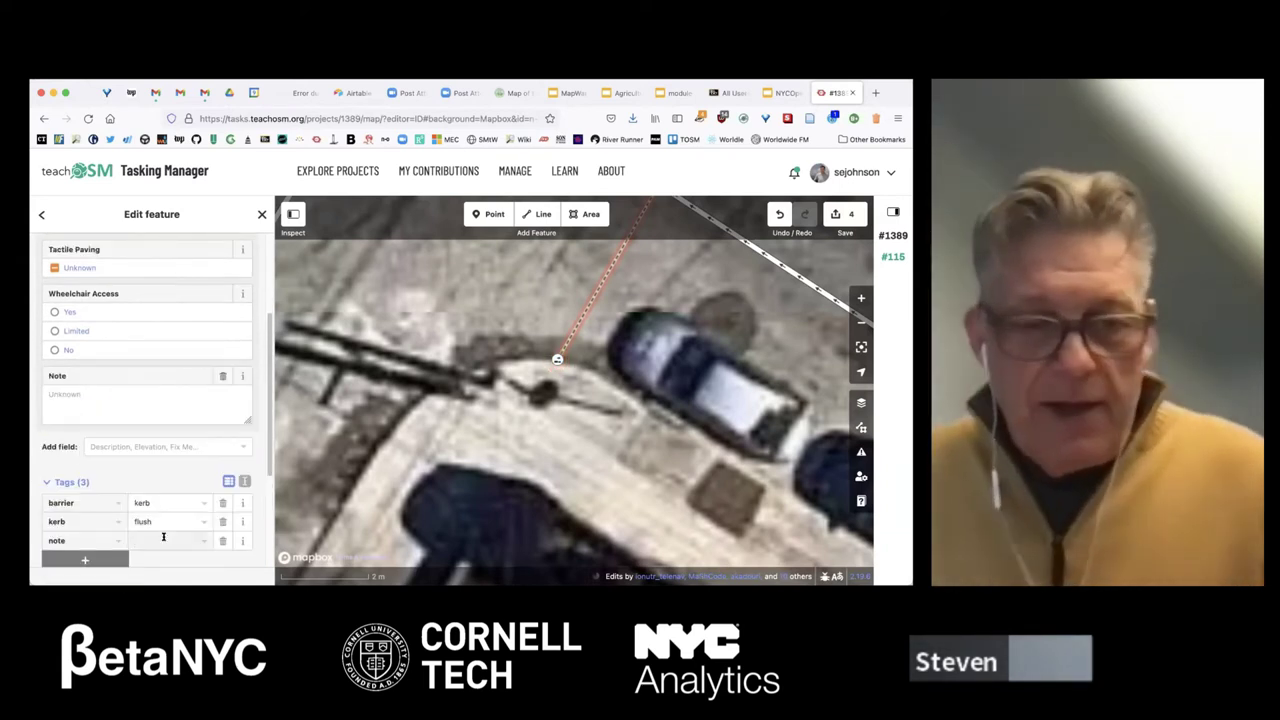
pyautogui.write('field verify')
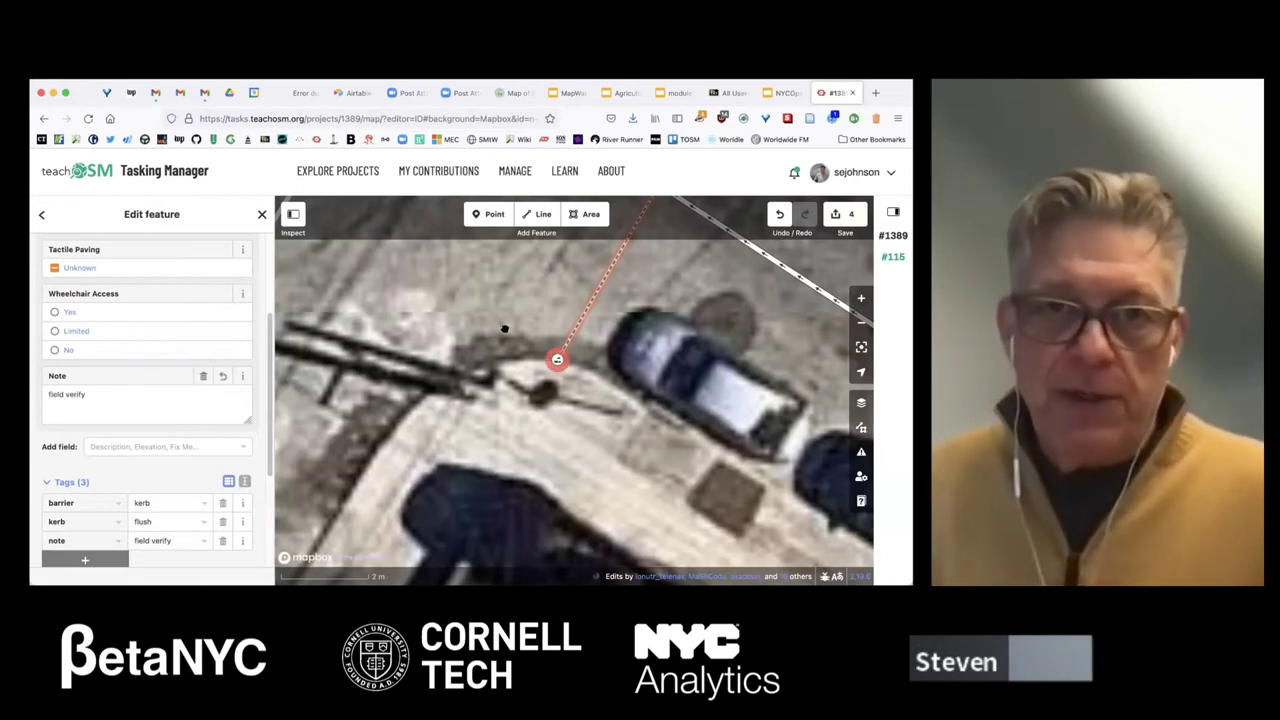
pyautogui.scroll(5, 220, 350)
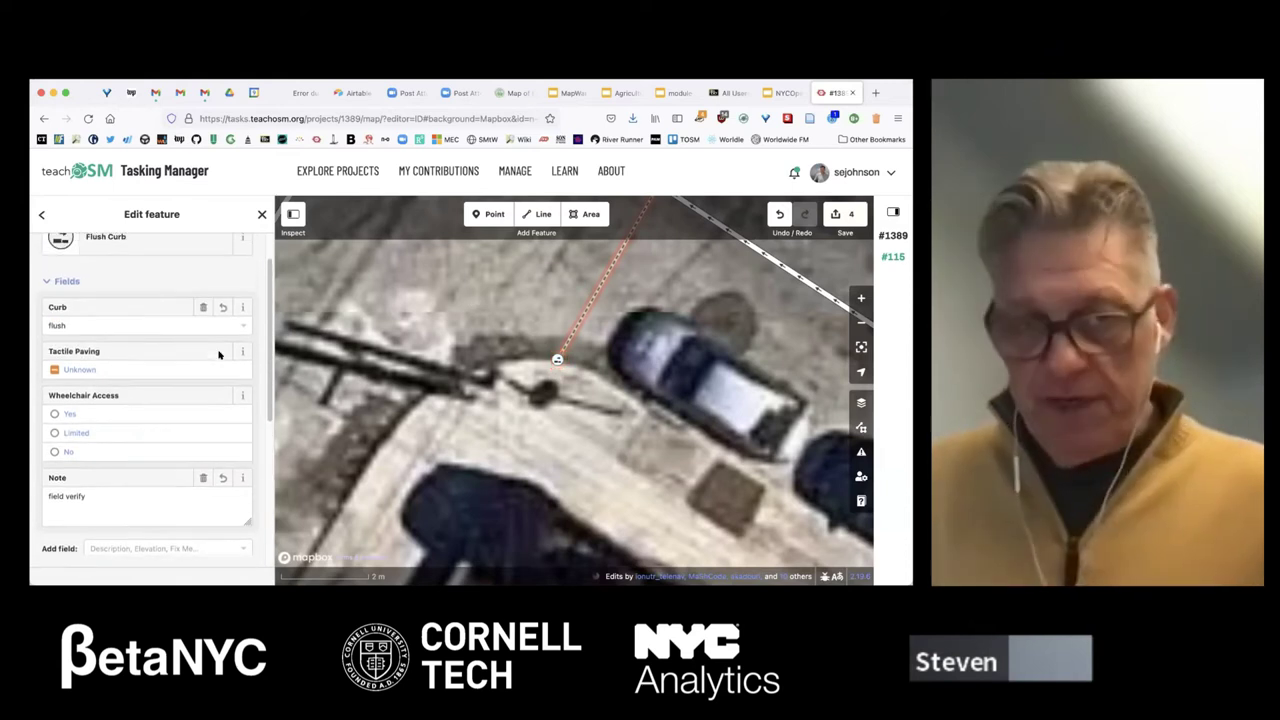
pyautogui.scroll(5, 583, 303)
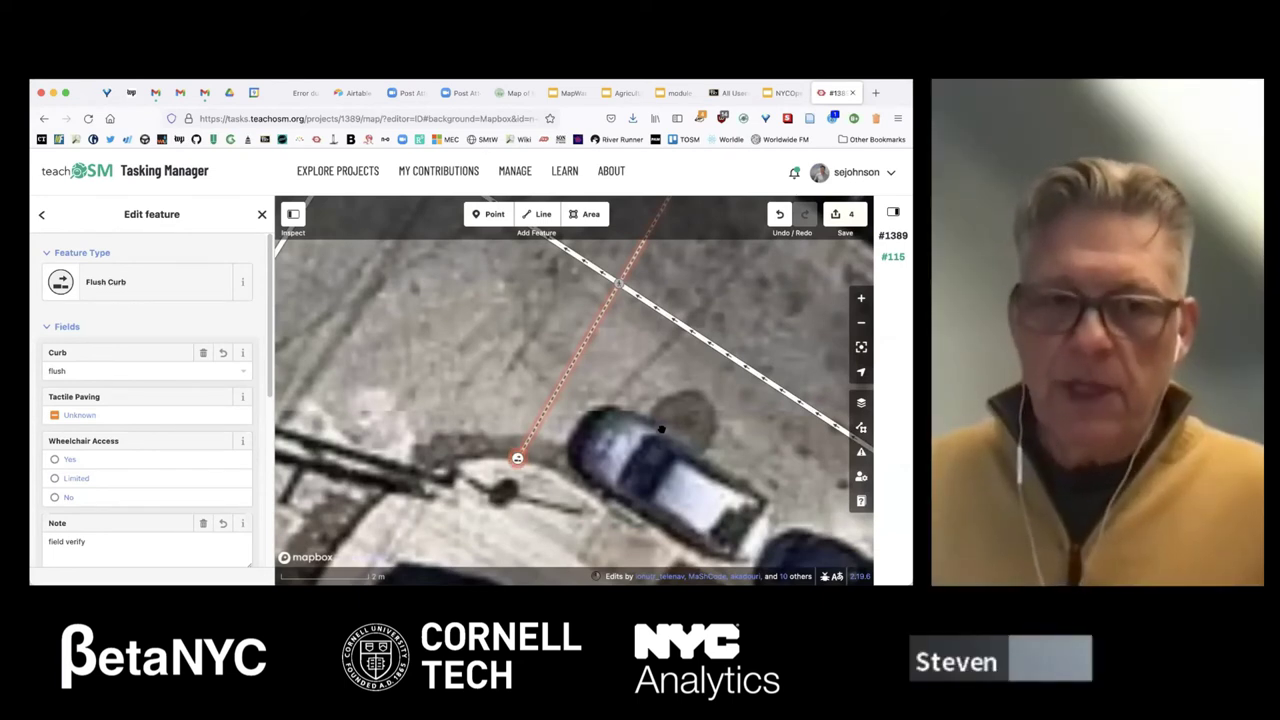
# - Add a verify tag with the value "yes" to the flush curb point
pyautogui.scroll(-4, 133, 537)
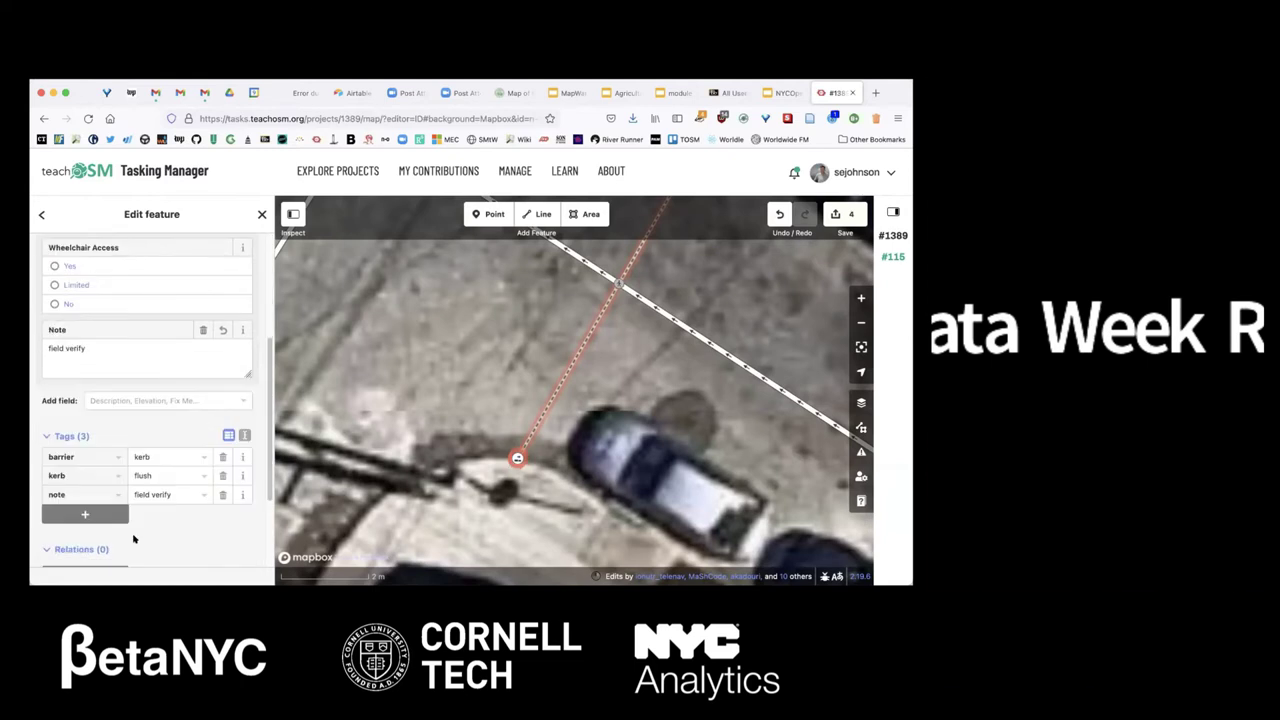
pyautogui.click(117, 495)
pyautogui.scroll(-2, 187, 467)
pyautogui.click(117, 391)
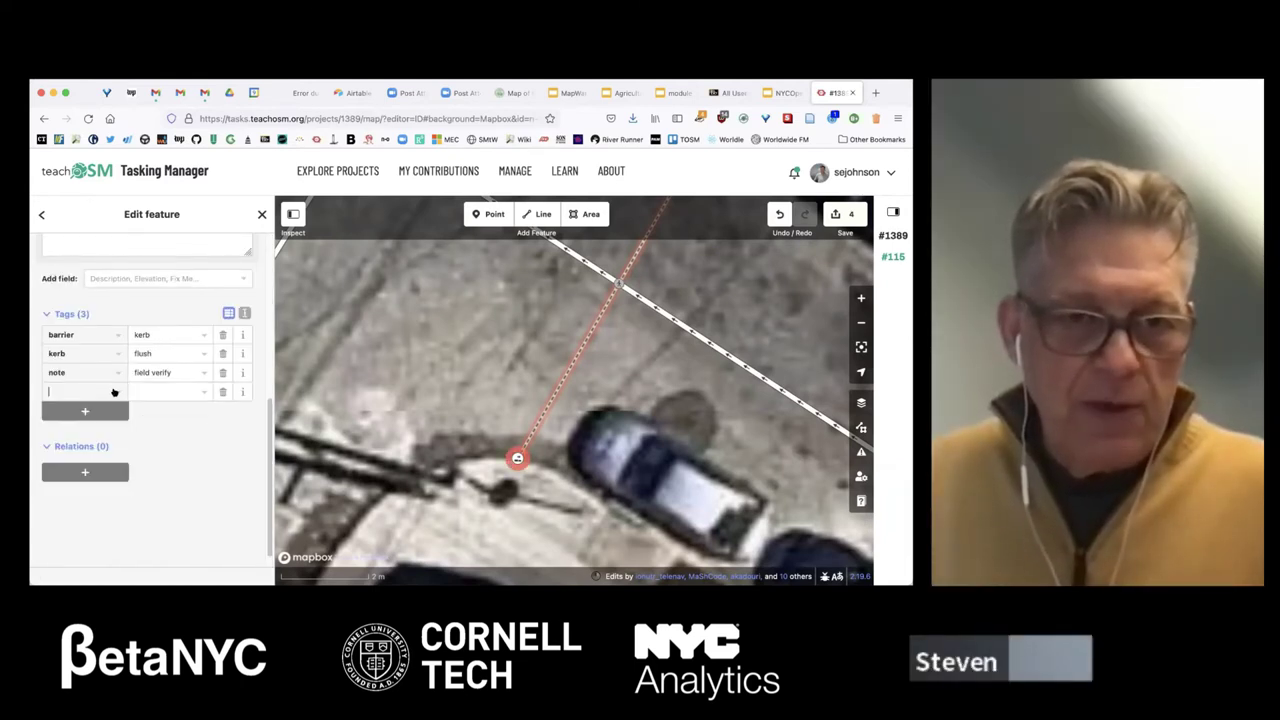
pyautogui.write('verified')
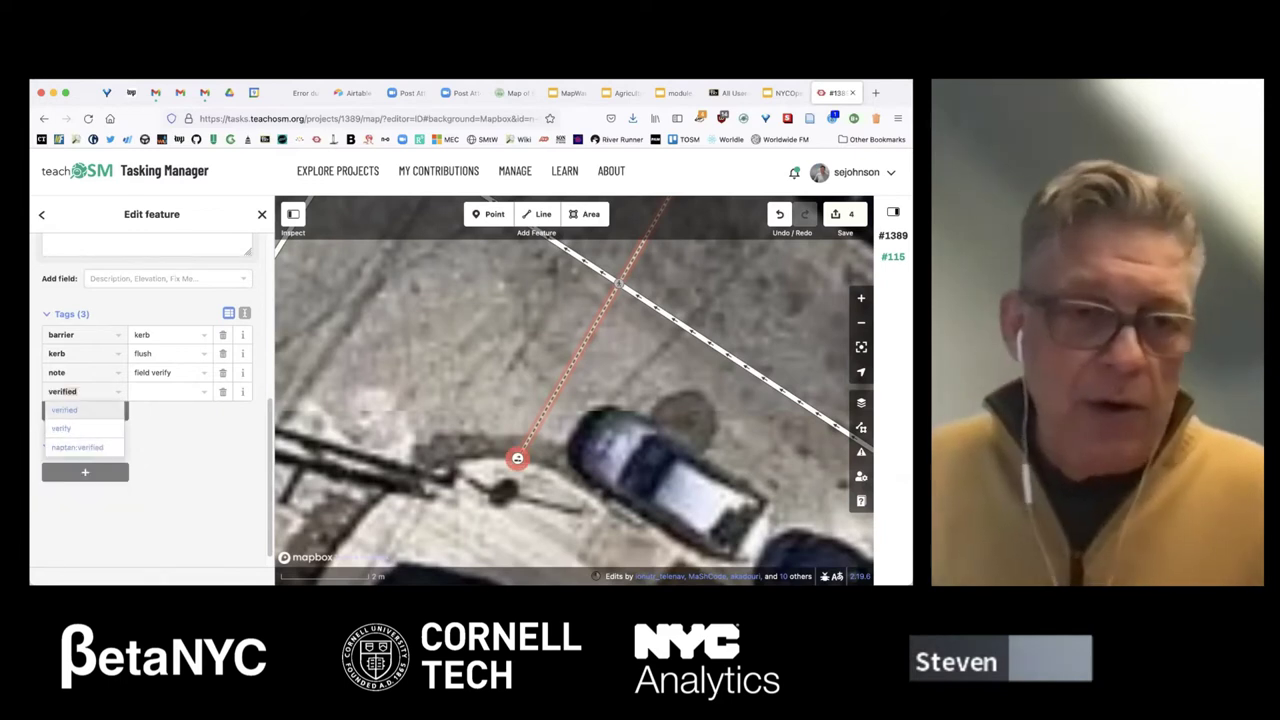
pyautogui.click(75, 427)
pyautogui.write('yes')
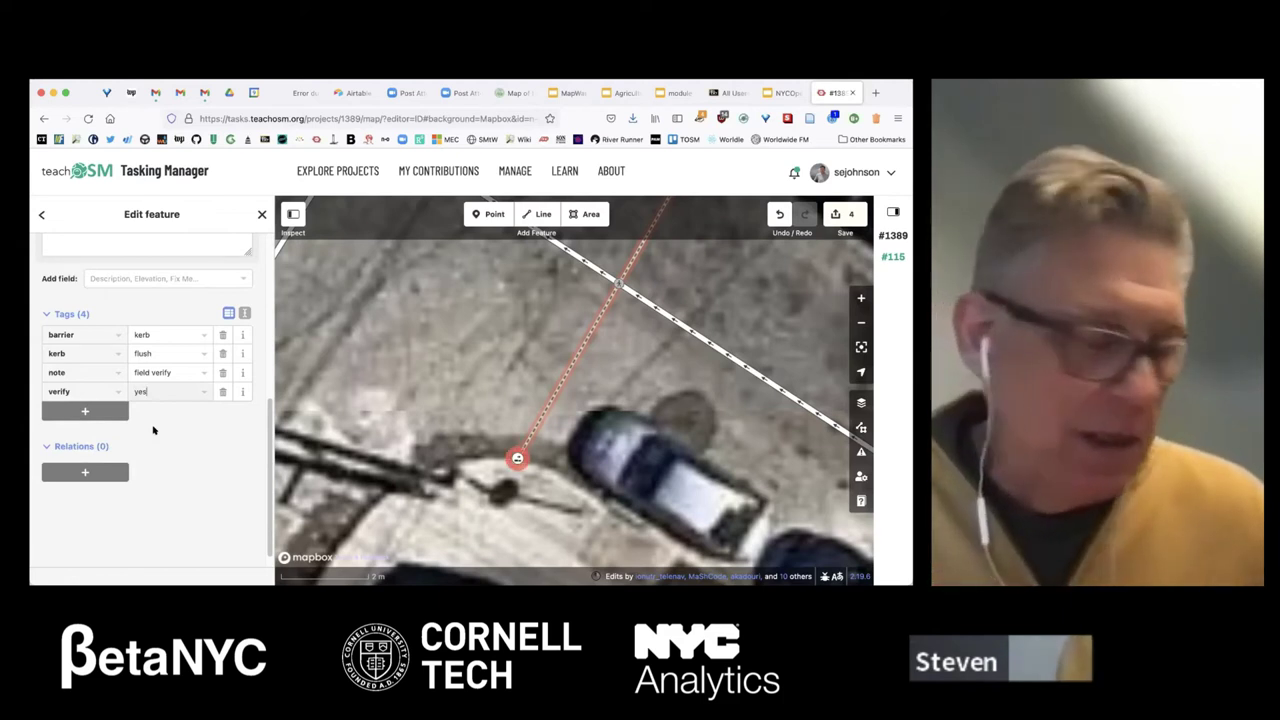
# - Place a point on the crossing line's northeastern end and classify it as a Flush Curb
pyautogui.scroll(-3, 521, 443)
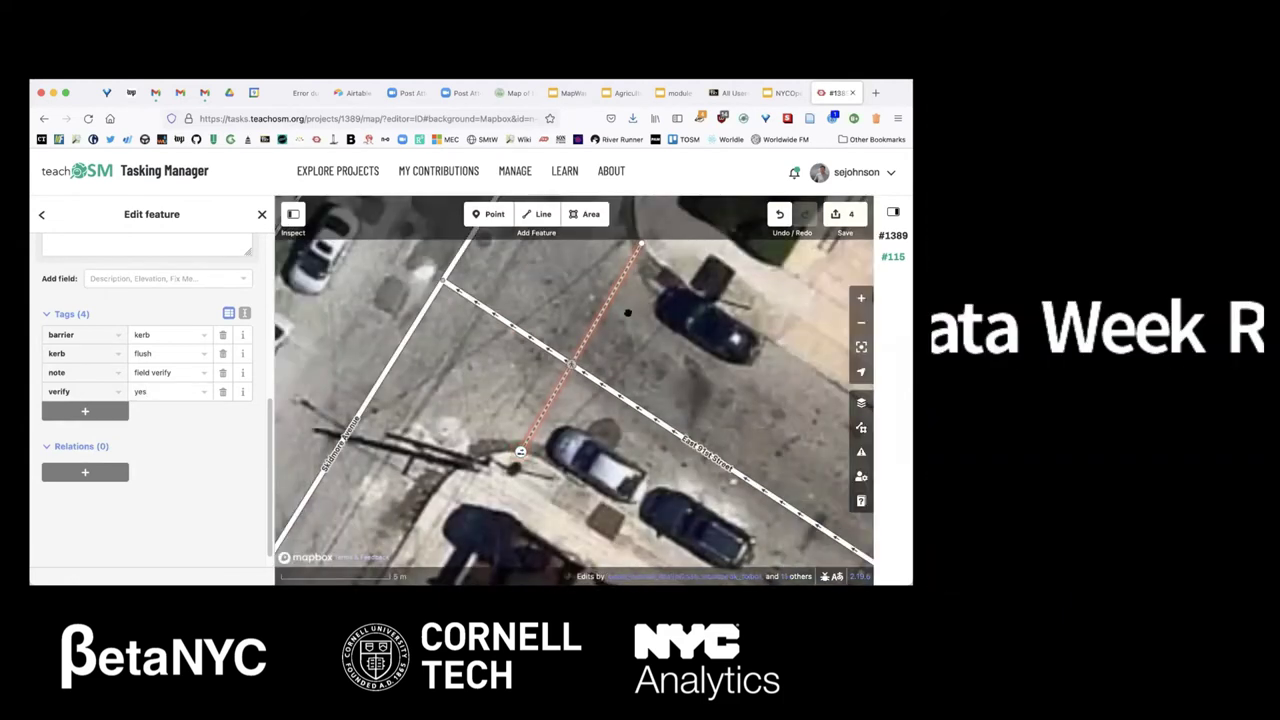
pyautogui.moveTo(628, 313); pyautogui.dragTo(608, 363)
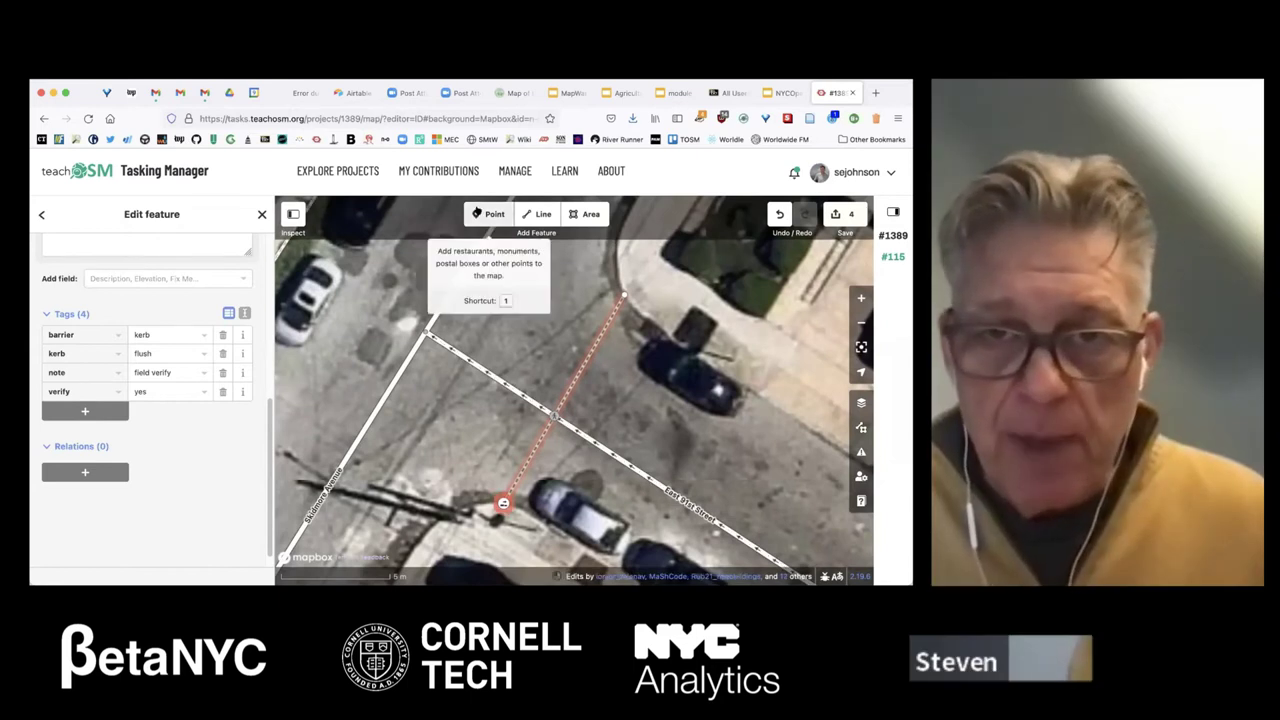
pyautogui.click(477, 213)
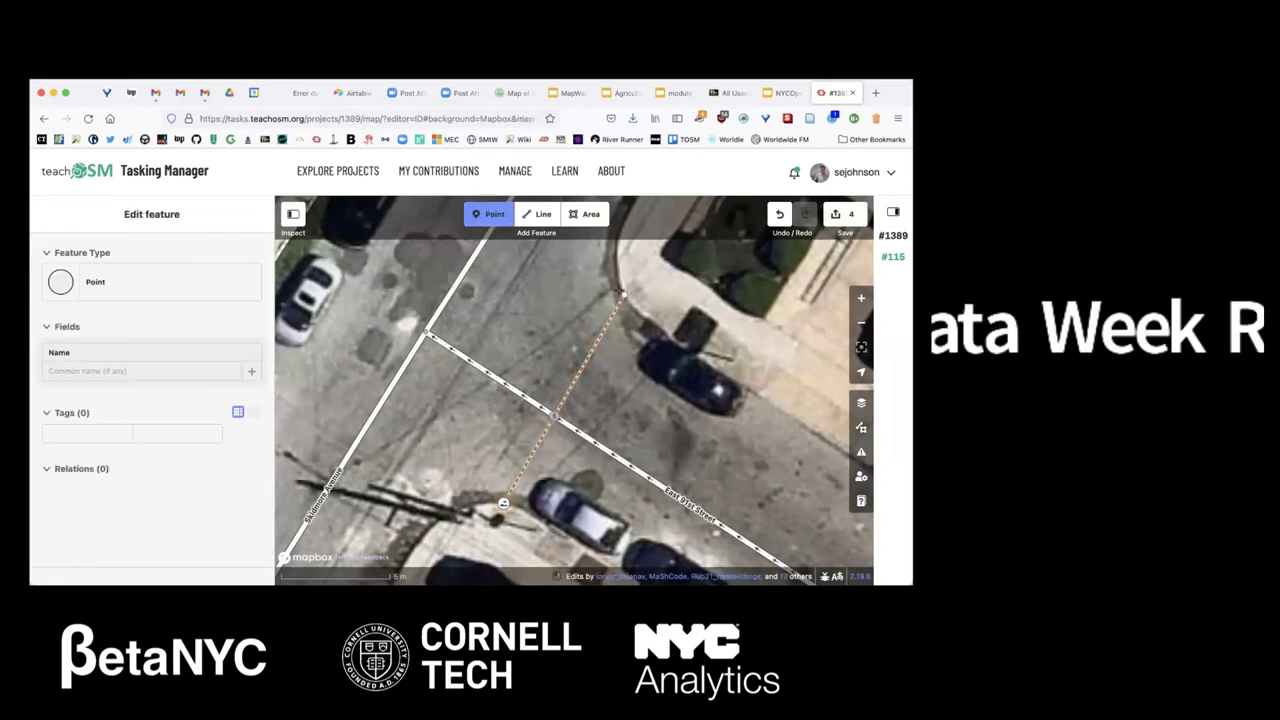
pyautogui.click(623, 295)
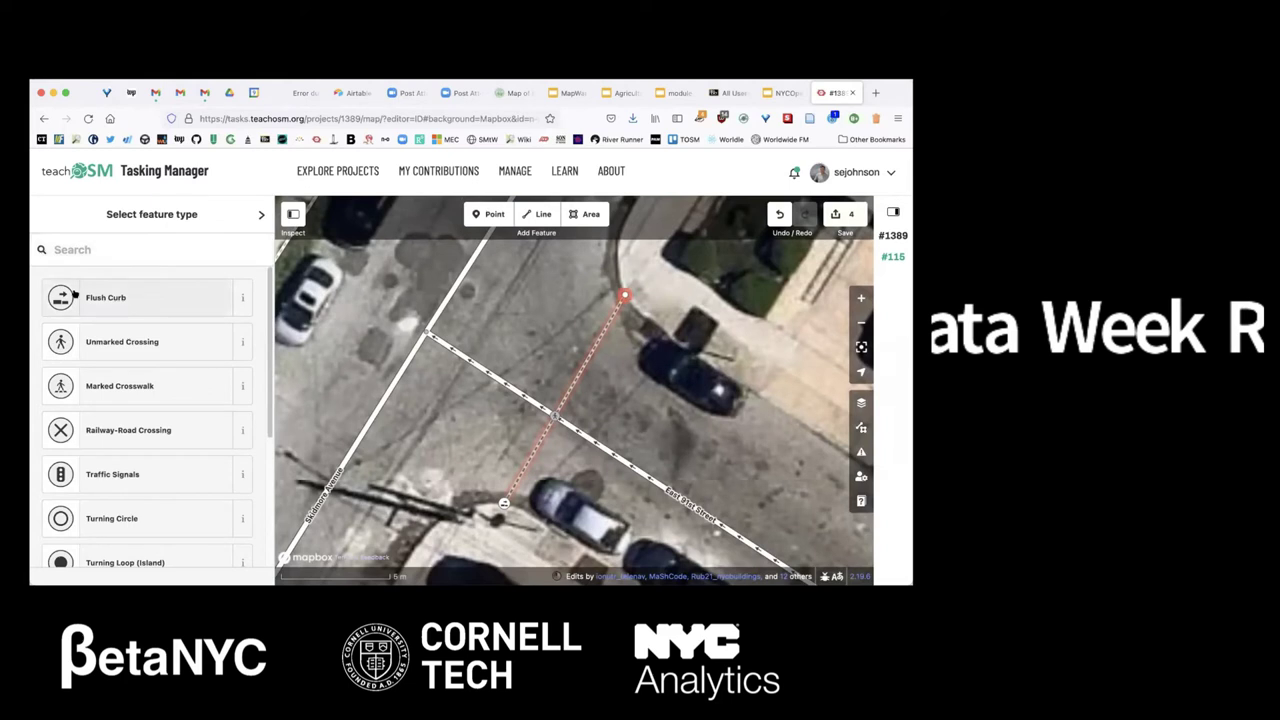
pyautogui.click(75, 295)
# - Add a verify tag with the value "yes" to the northeastern flush curb point, then select the crossing line
pyautogui.click(72, 393)
pyautogui.write('verify')
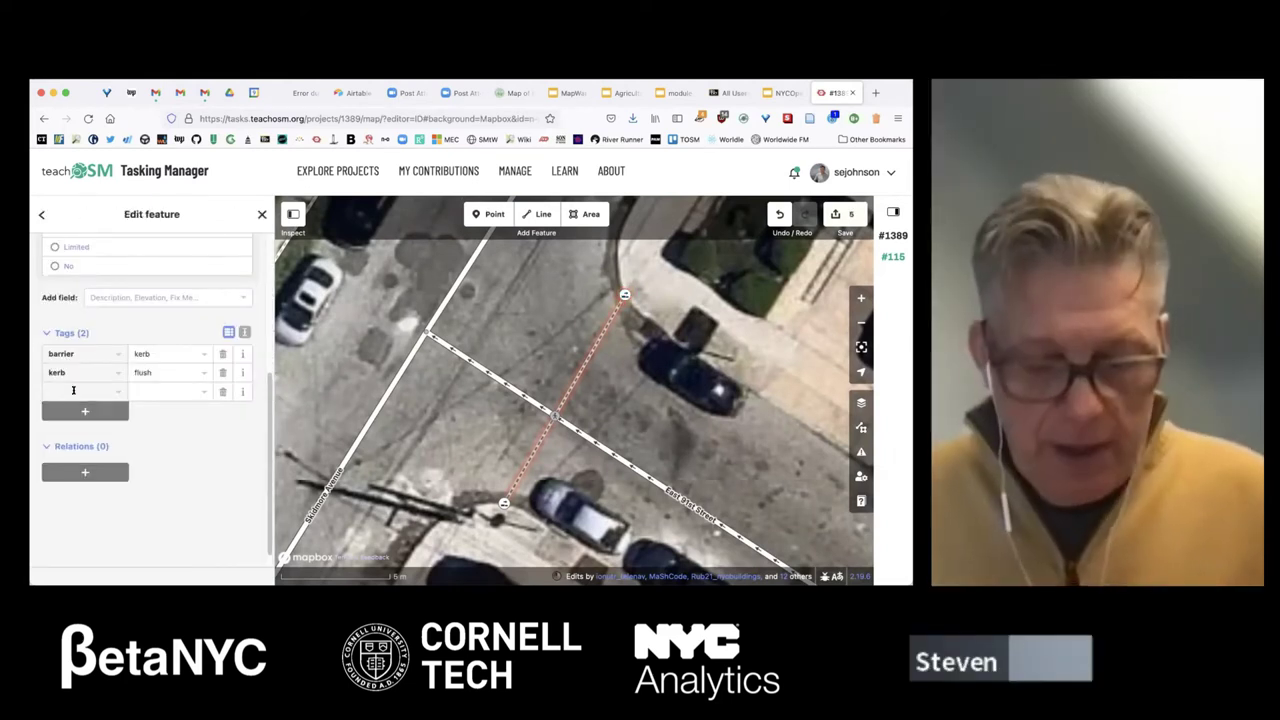
pyautogui.click(188, 391)
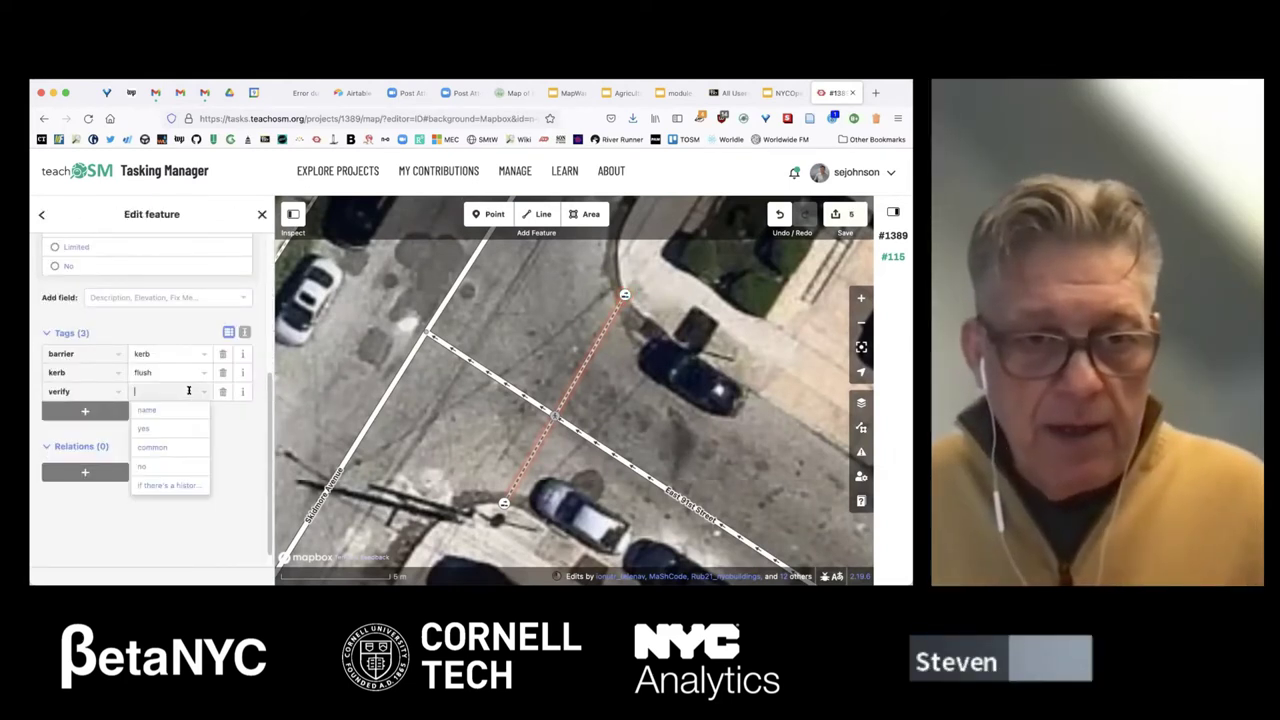
pyautogui.click(164, 434)
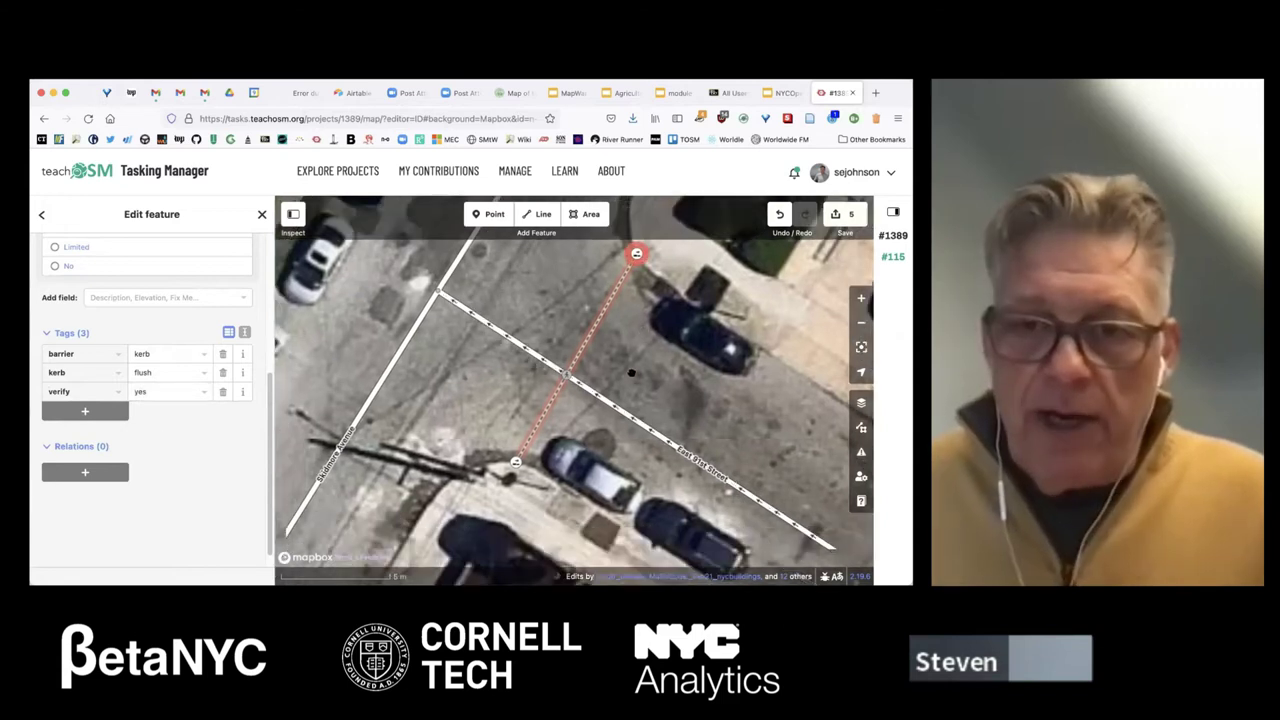
pyautogui.moveTo(555, 414); pyautogui.dragTo(567, 382)
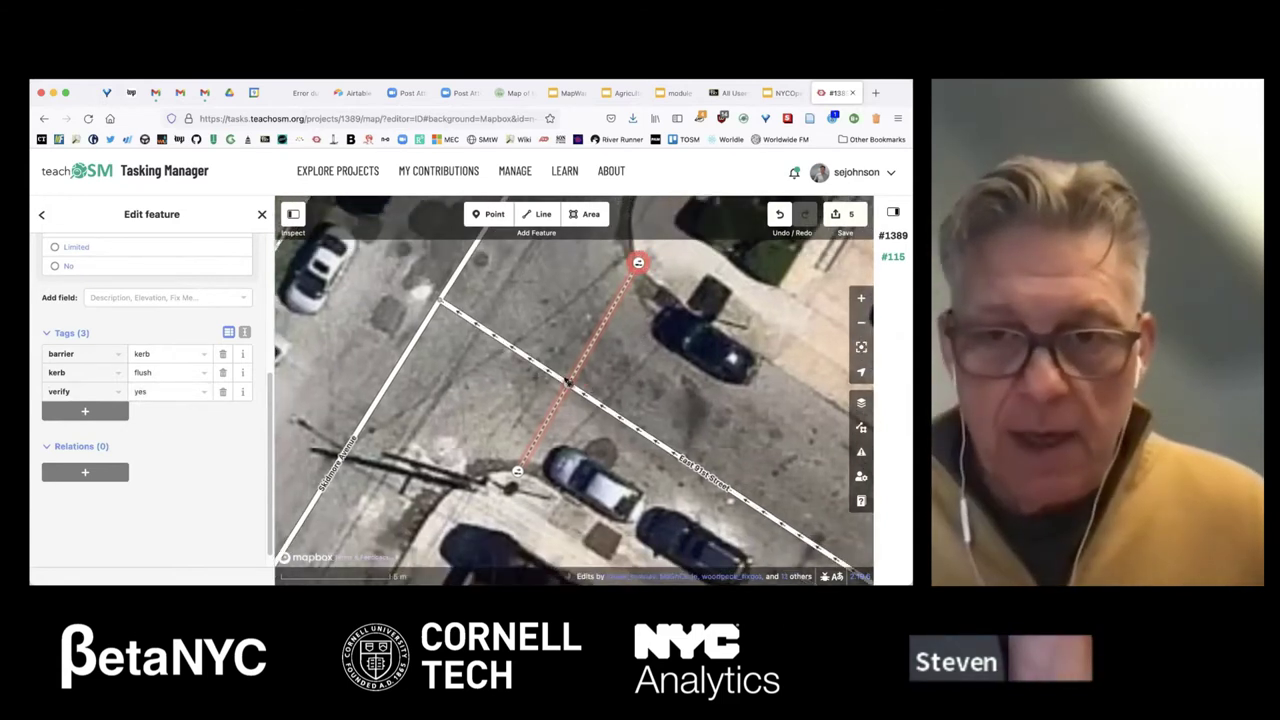
pyautogui.click(587, 354)
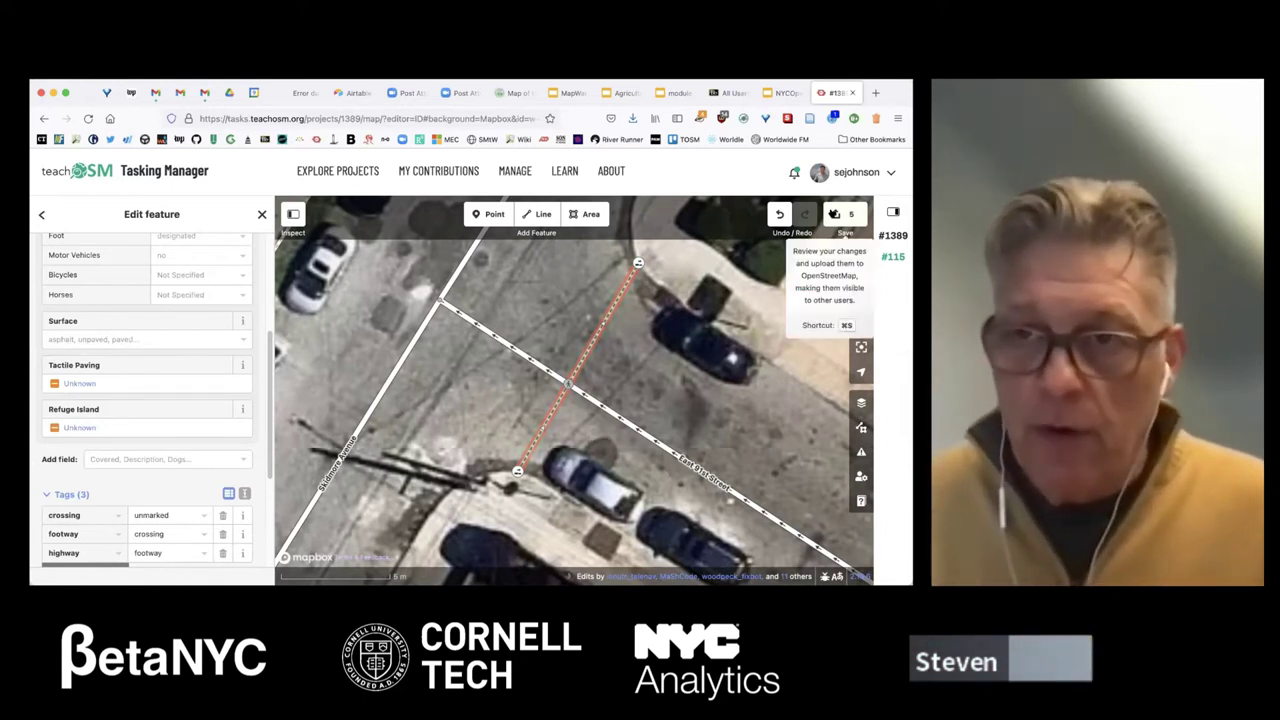
# - Open the upload form for the edits and review the changeset comment with its project hashtags
pyautogui.click(834, 215)
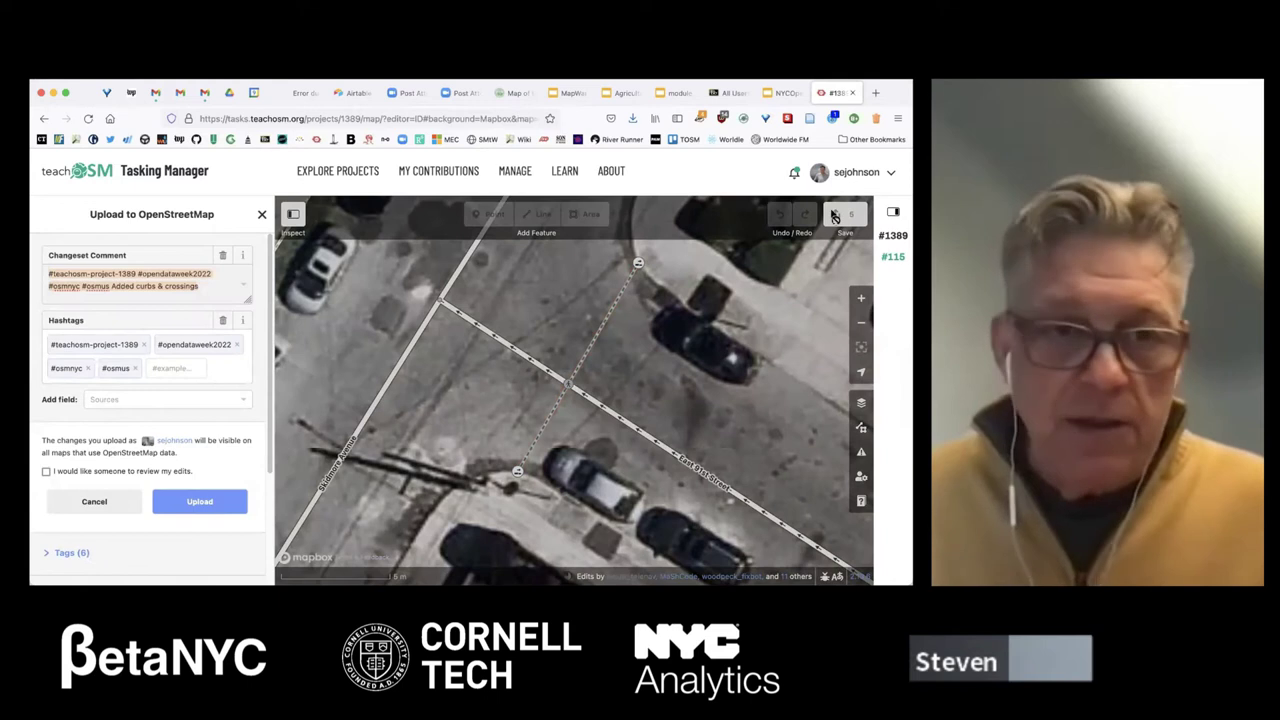
pyautogui.click(213, 291)
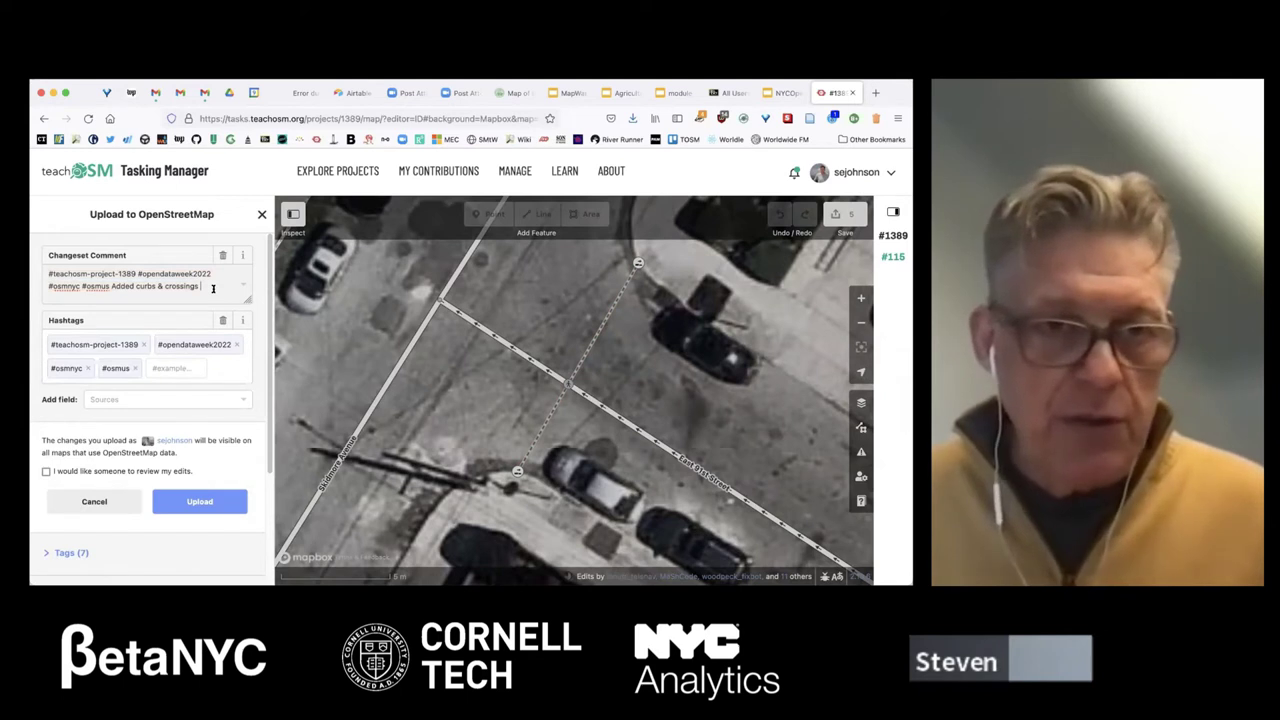
pyautogui.moveTo(200, 283); pyautogui.dragTo(93, 260)
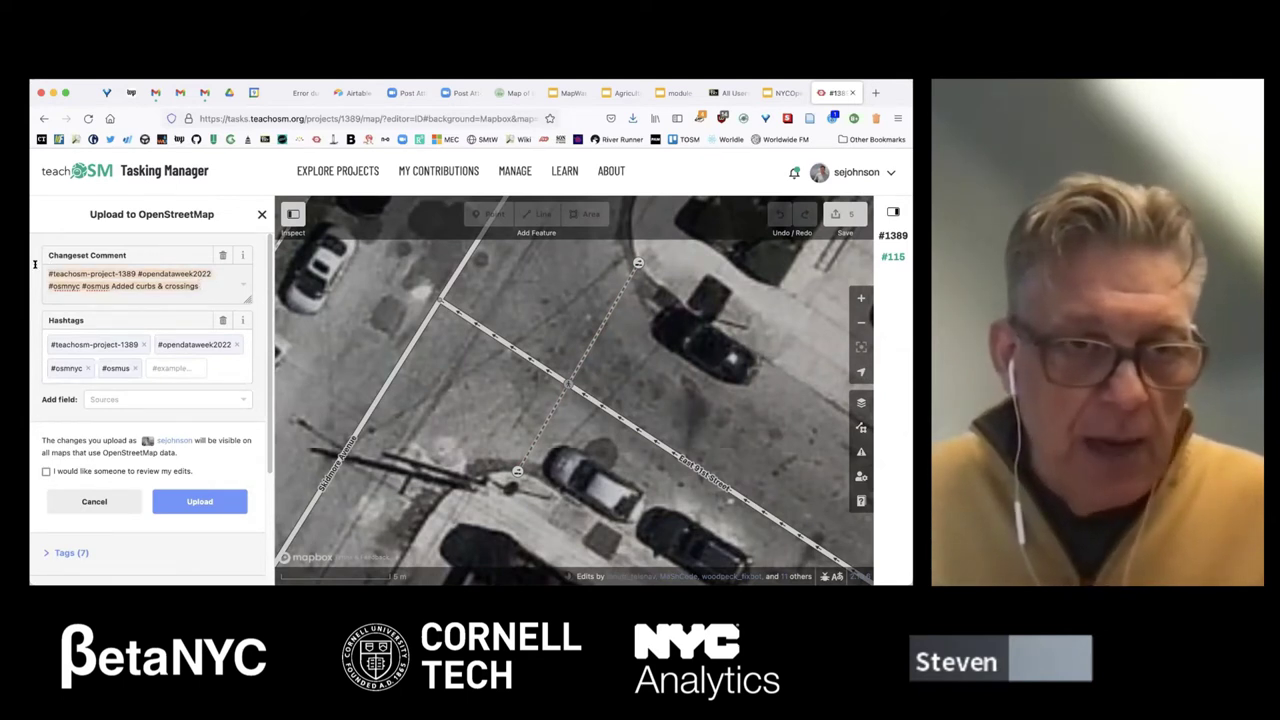
pyautogui.click(224, 281)
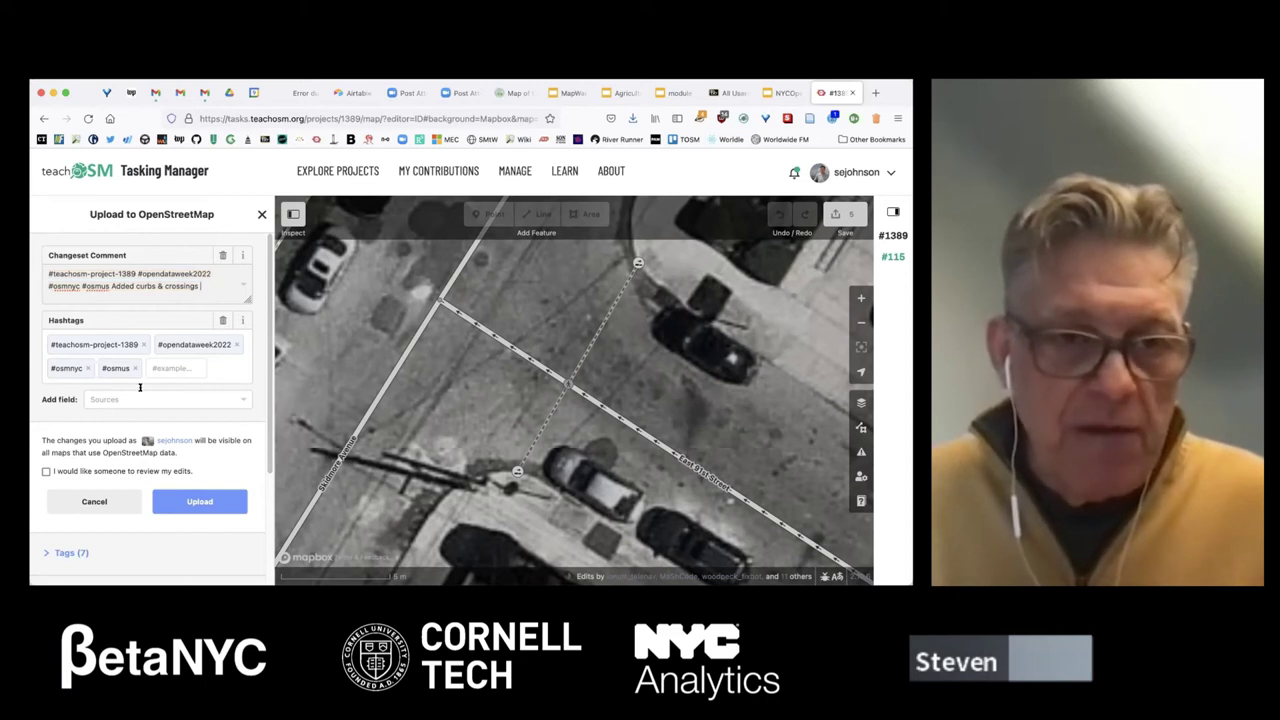
# - Add "aerial imagery" as the changeset source and upload the edits to OpenStreetMap
pyautogui.click(135, 399)
pyautogui.click(106, 418)
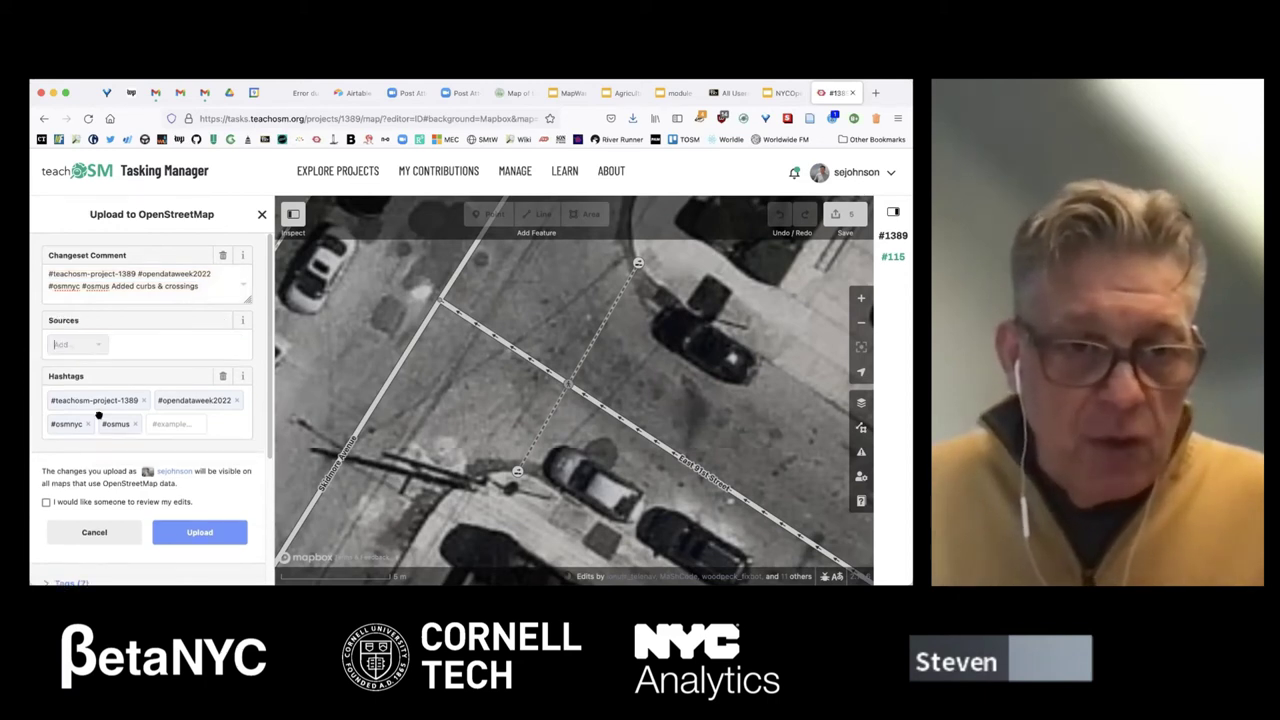
pyautogui.click(70, 341)
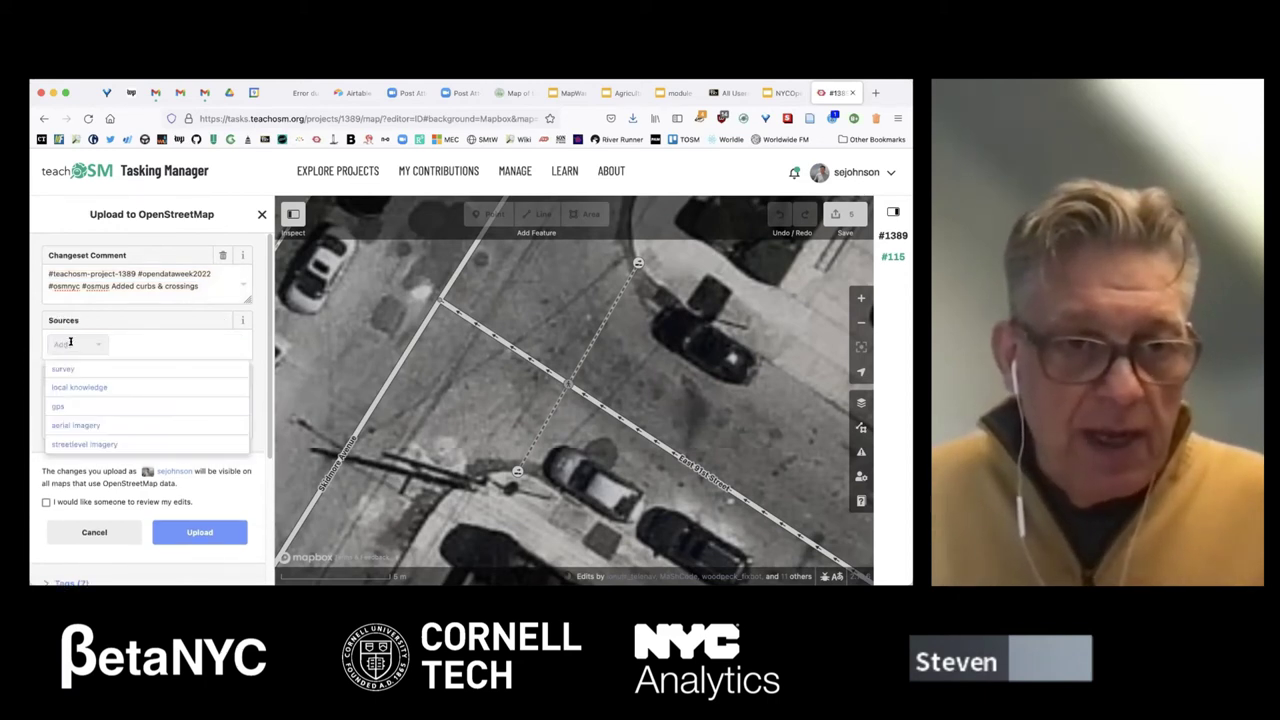
pyautogui.click(71, 416)
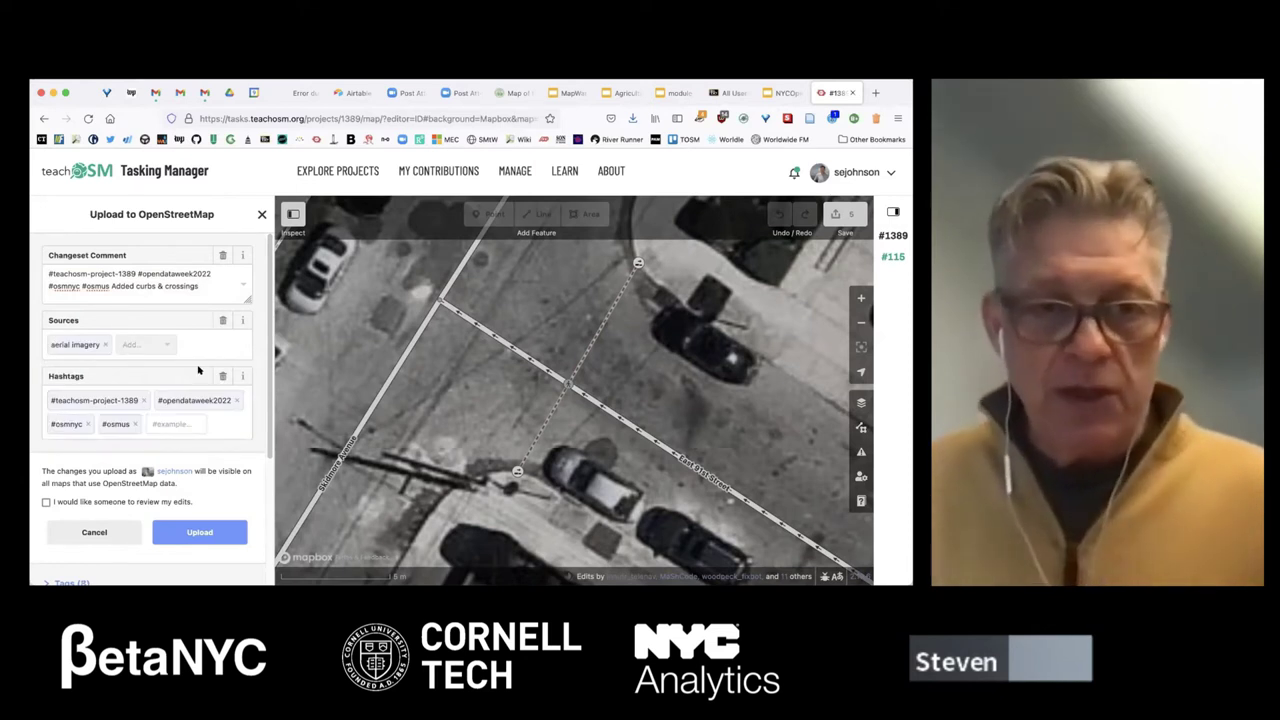
pyautogui.scroll(-3, 150, 375)
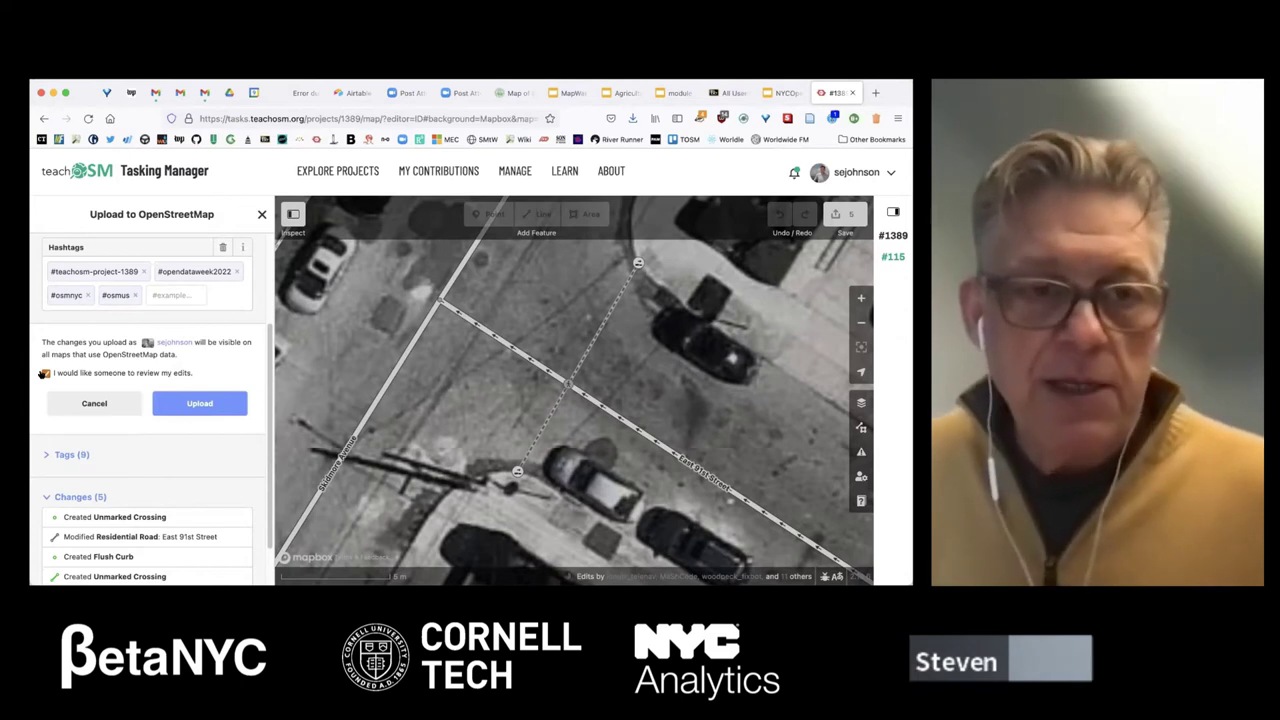
pyautogui.click(200, 403)
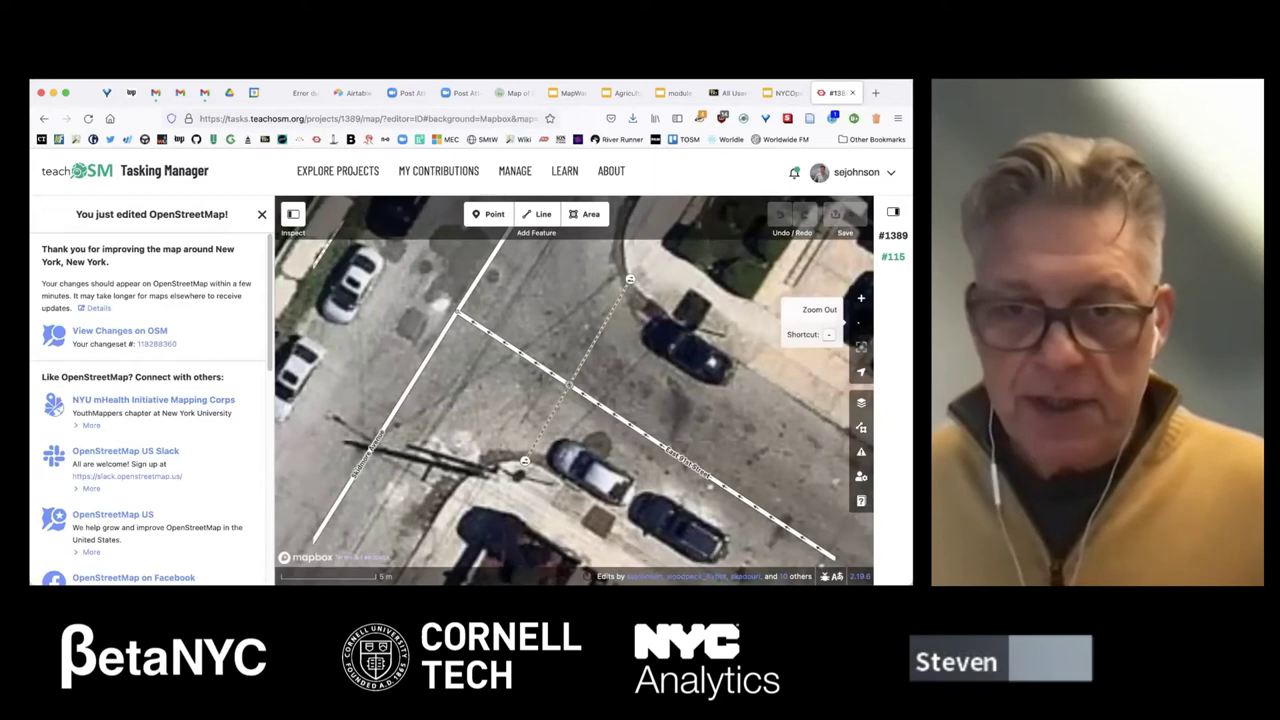
# - Examine the rest of the task square, including the park and surrounding streets, for crossings still to map
pyautogui.click(861, 322)
pyautogui.press('Up')
pyautogui.press('Up')
pyautogui.press('Left')
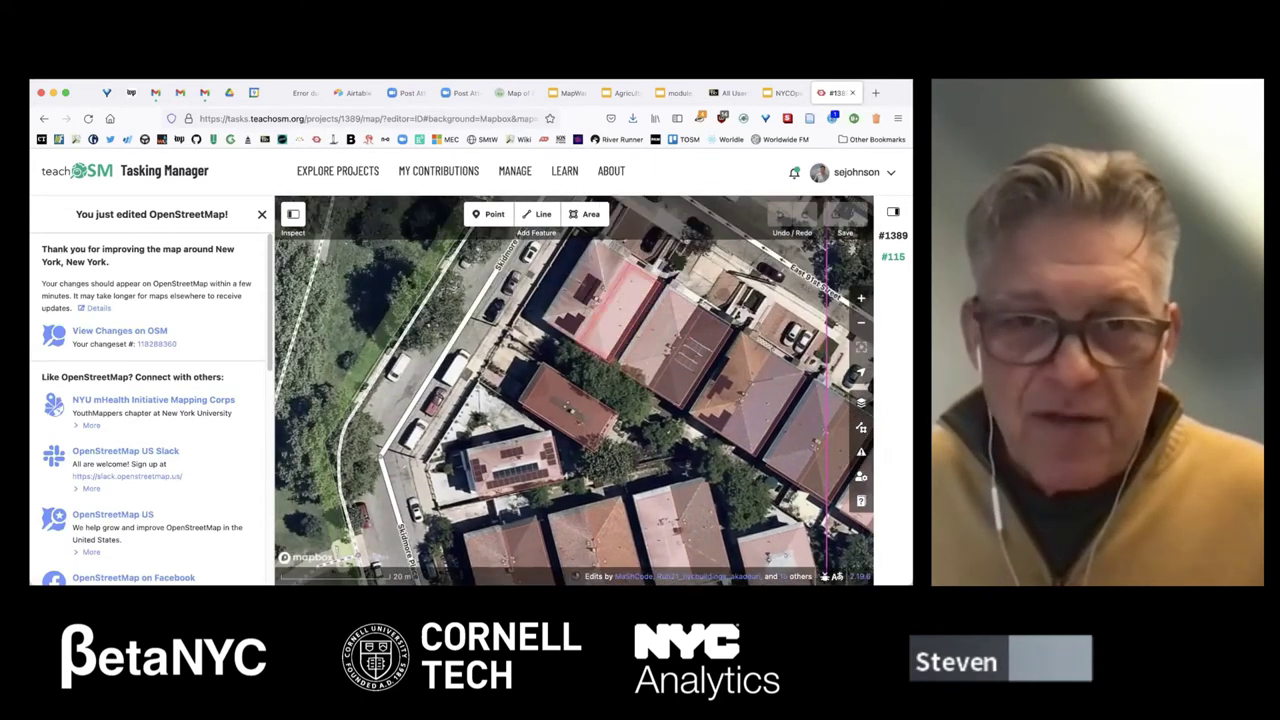
pyautogui.press('Up')
pyautogui.press('Up')
pyautogui.click(860, 322)
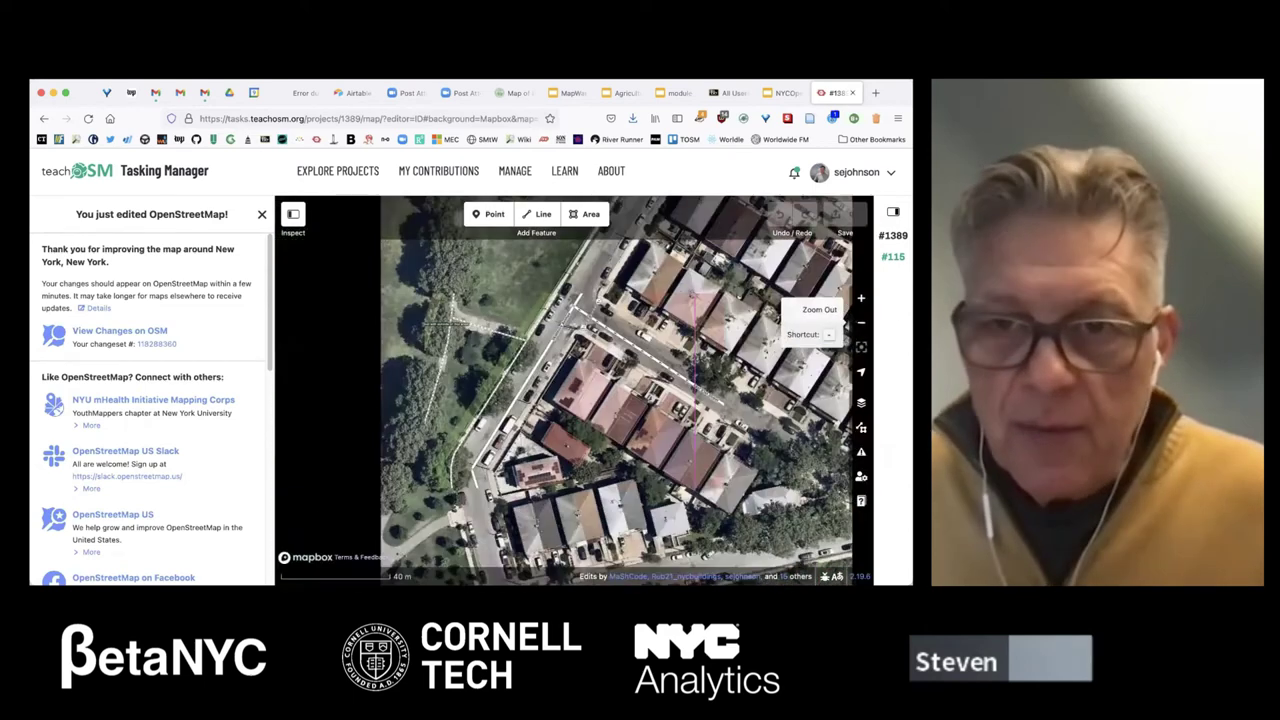
pyautogui.press('Up')
pyautogui.press('Up')
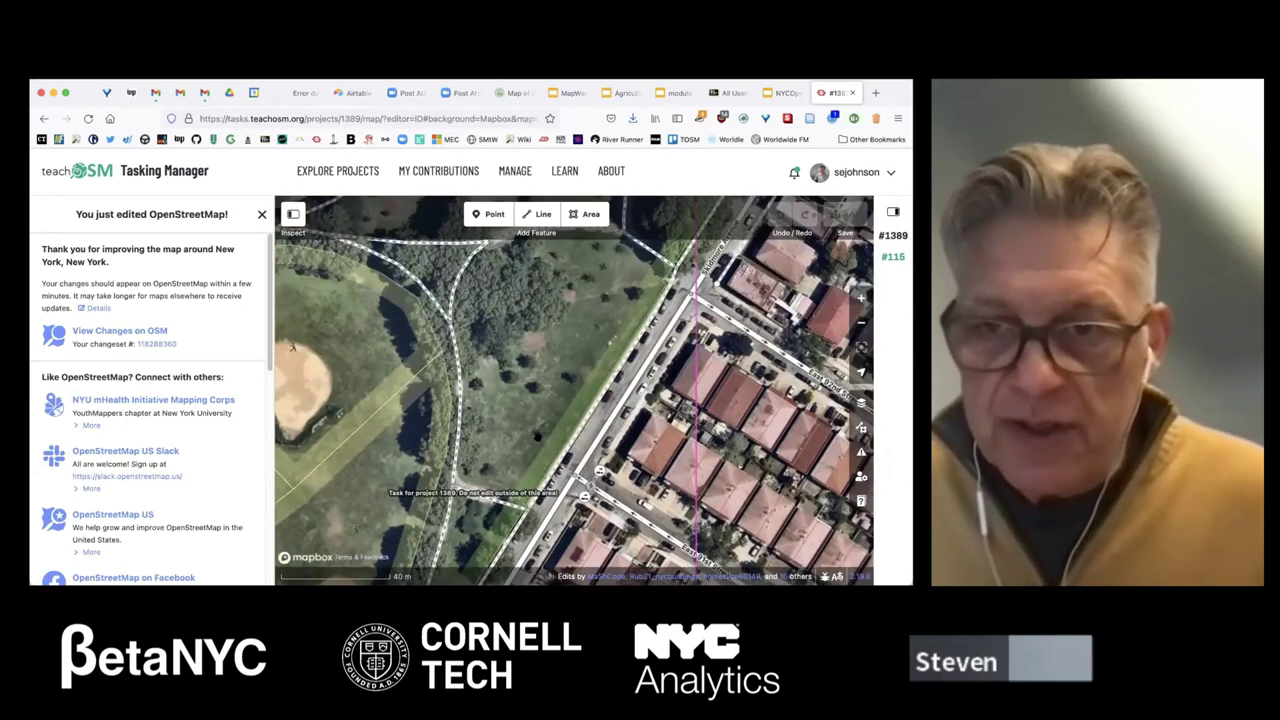
pyautogui.moveTo(292, 347); pyautogui.dragTo(283, 373)
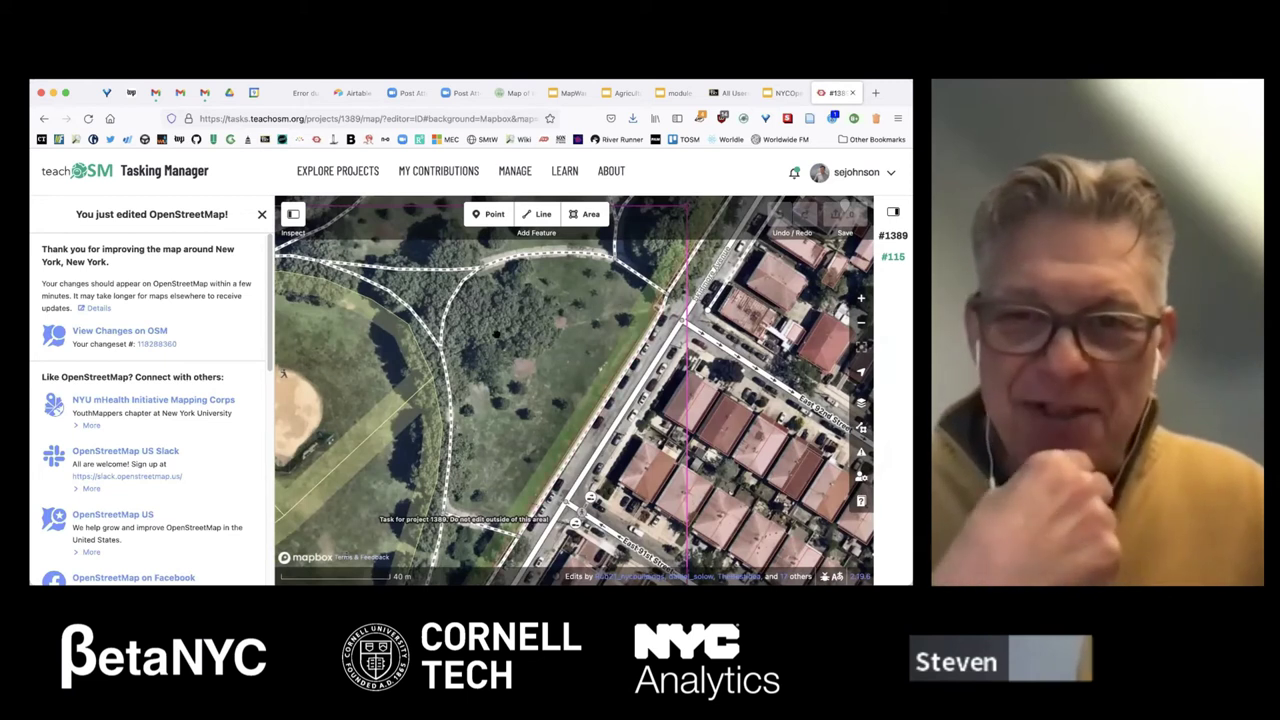
pyautogui.moveTo(283, 373); pyautogui.dragTo(335, 484)
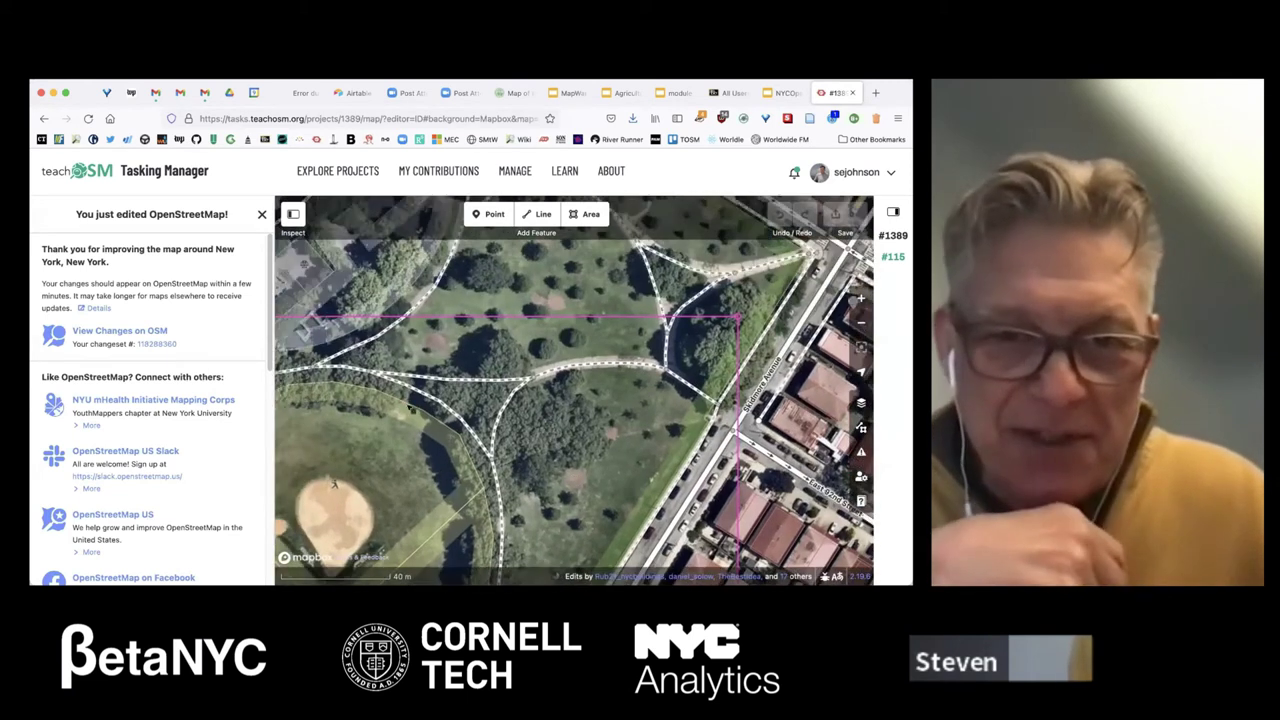
pyautogui.moveTo(345, 430); pyautogui.dragTo(553, 436)
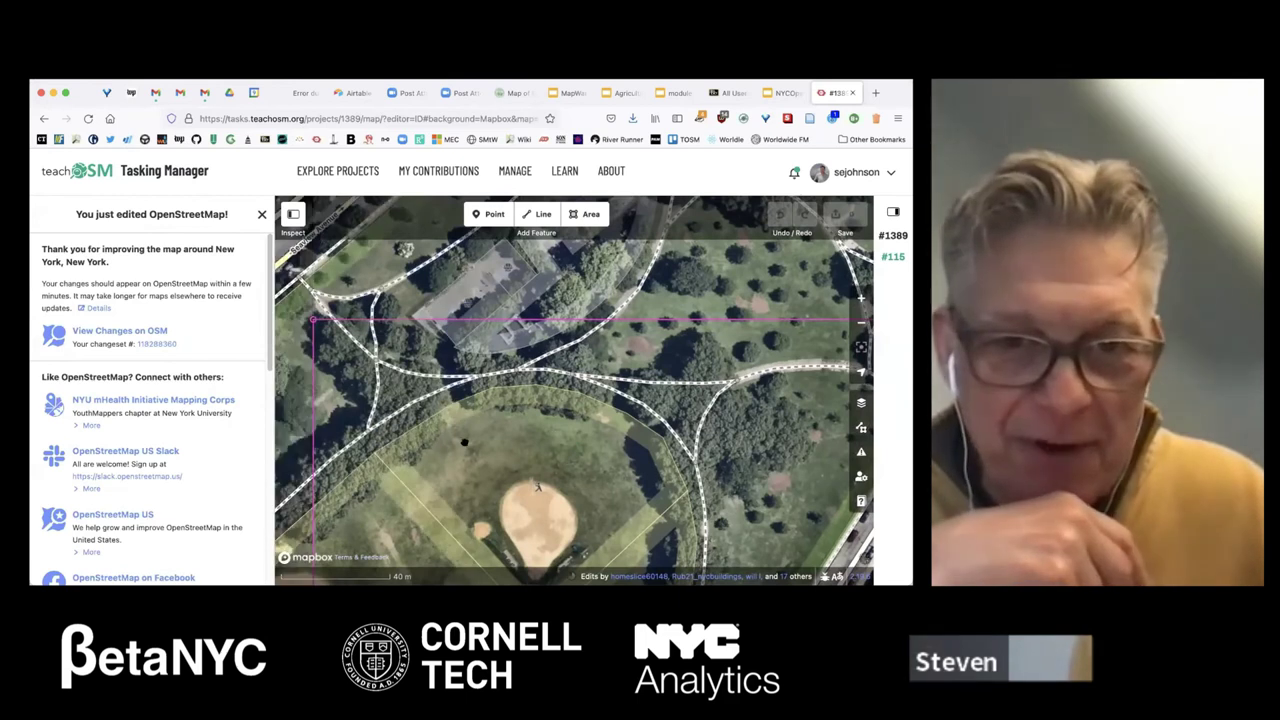
pyautogui.scroll(-2, 480, 408)
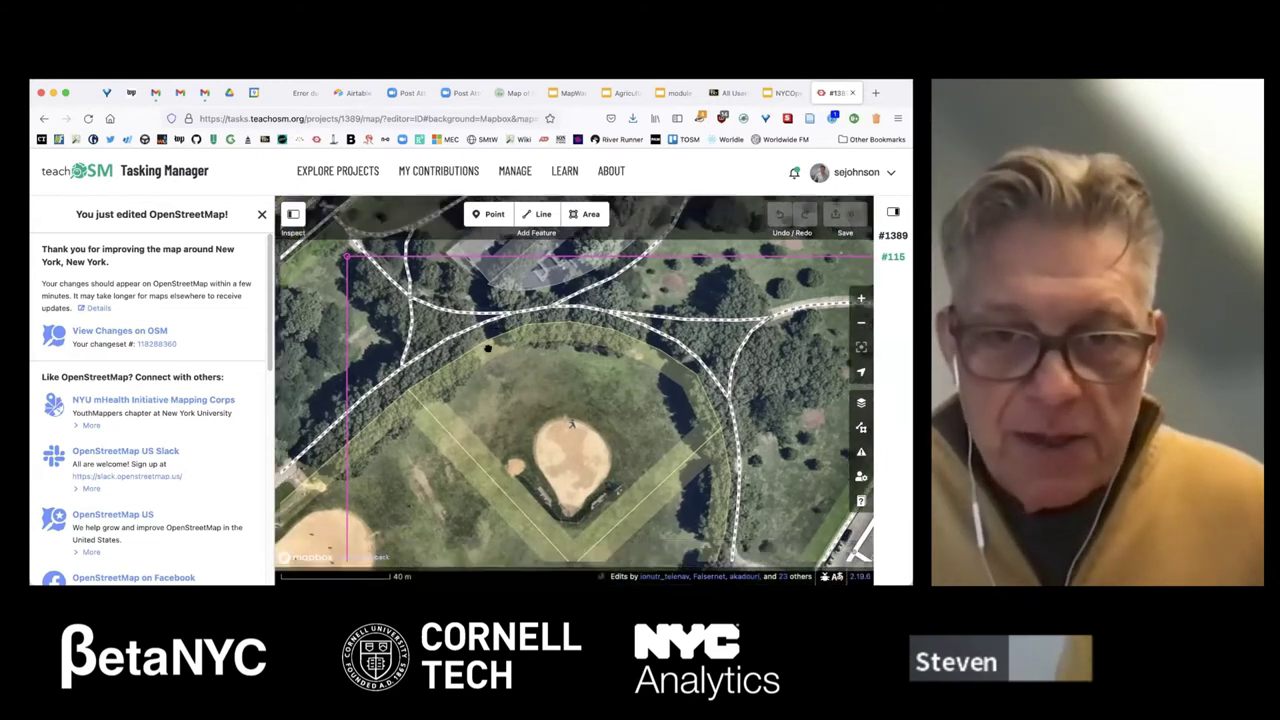
pyautogui.scroll(-2, 480, 408)
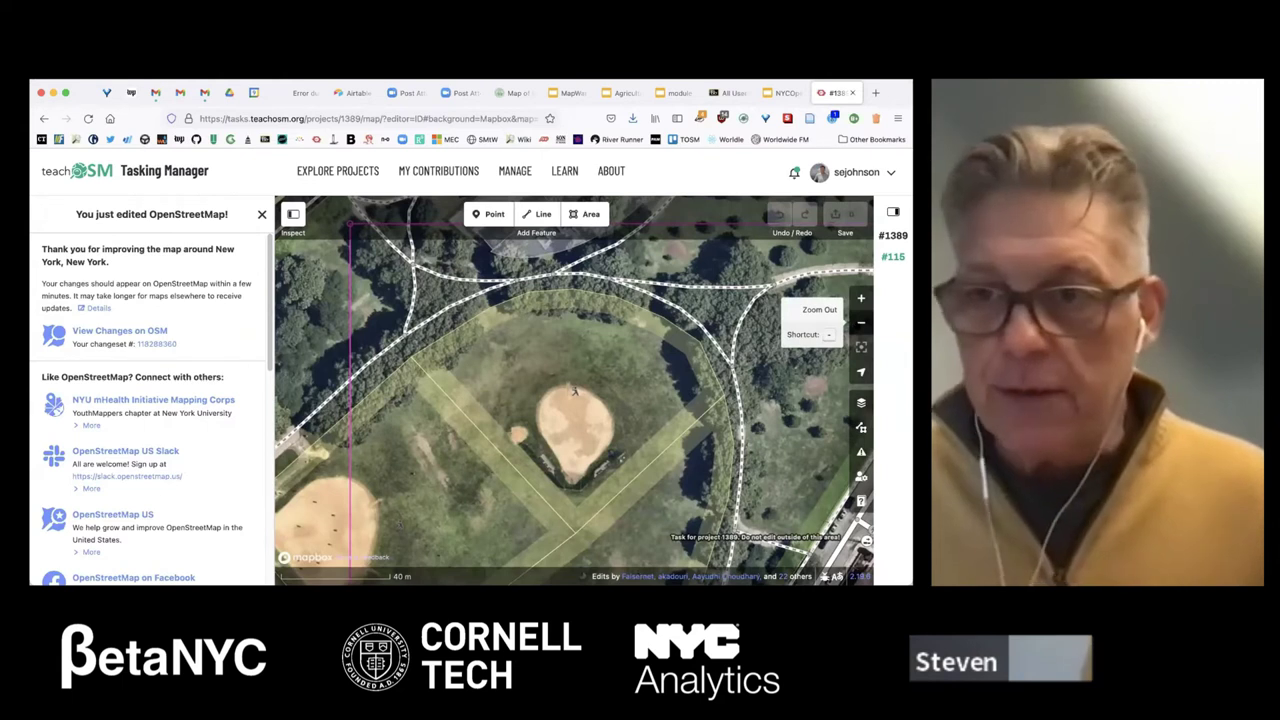
pyautogui.click(861, 322)
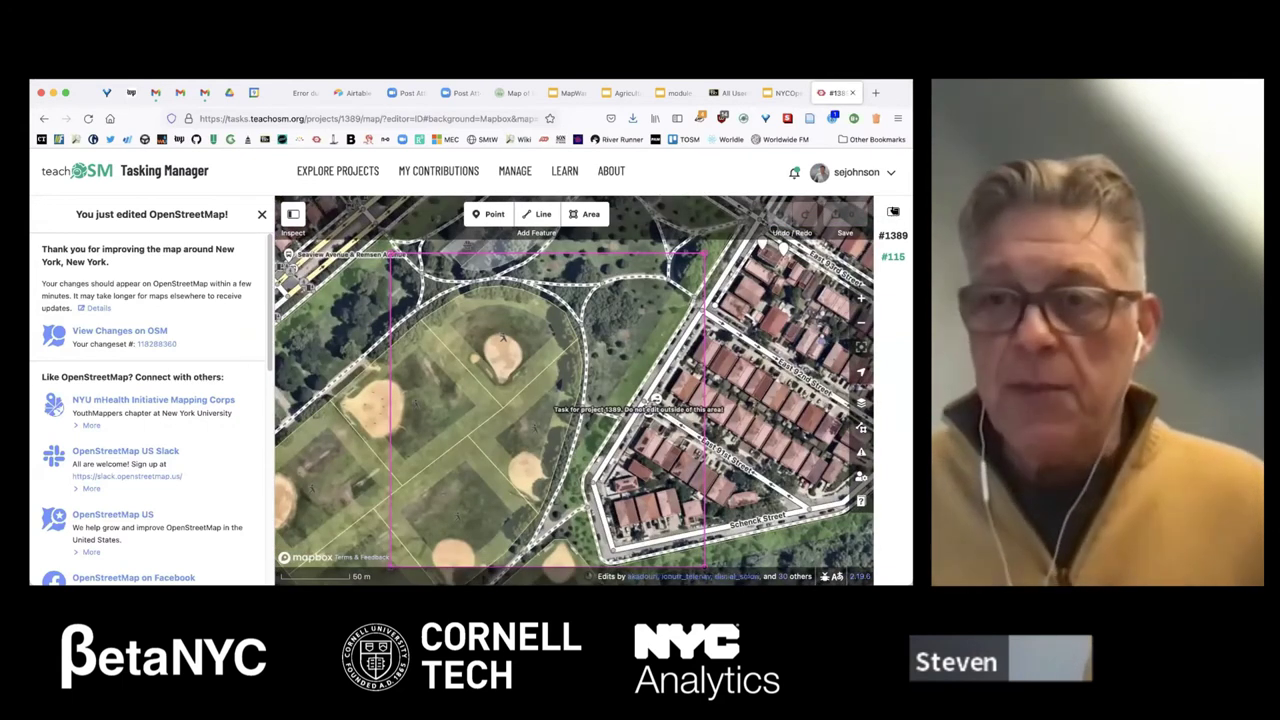
# - Mark task #115 as completely mapped, add the comment "Verify curb types here." and submit the task
pyautogui.click(893, 212)
pyautogui.scroll(-2, 878, 381)
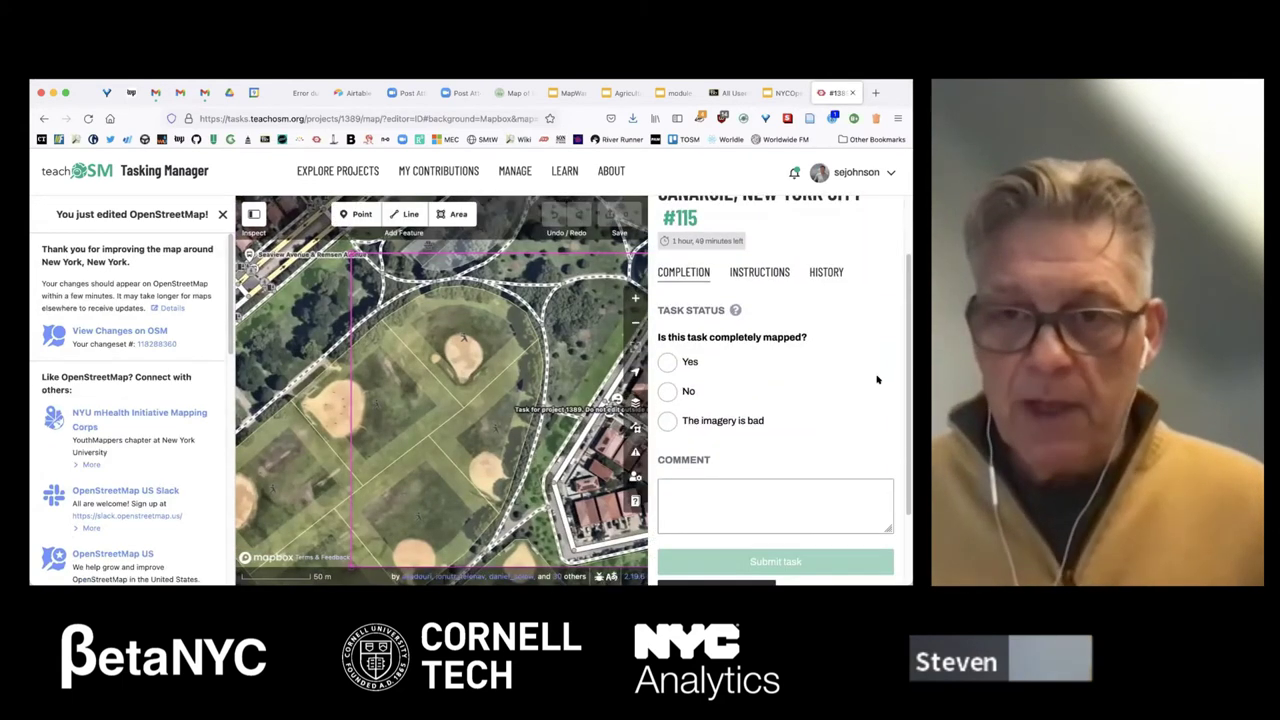
pyautogui.click(668, 328)
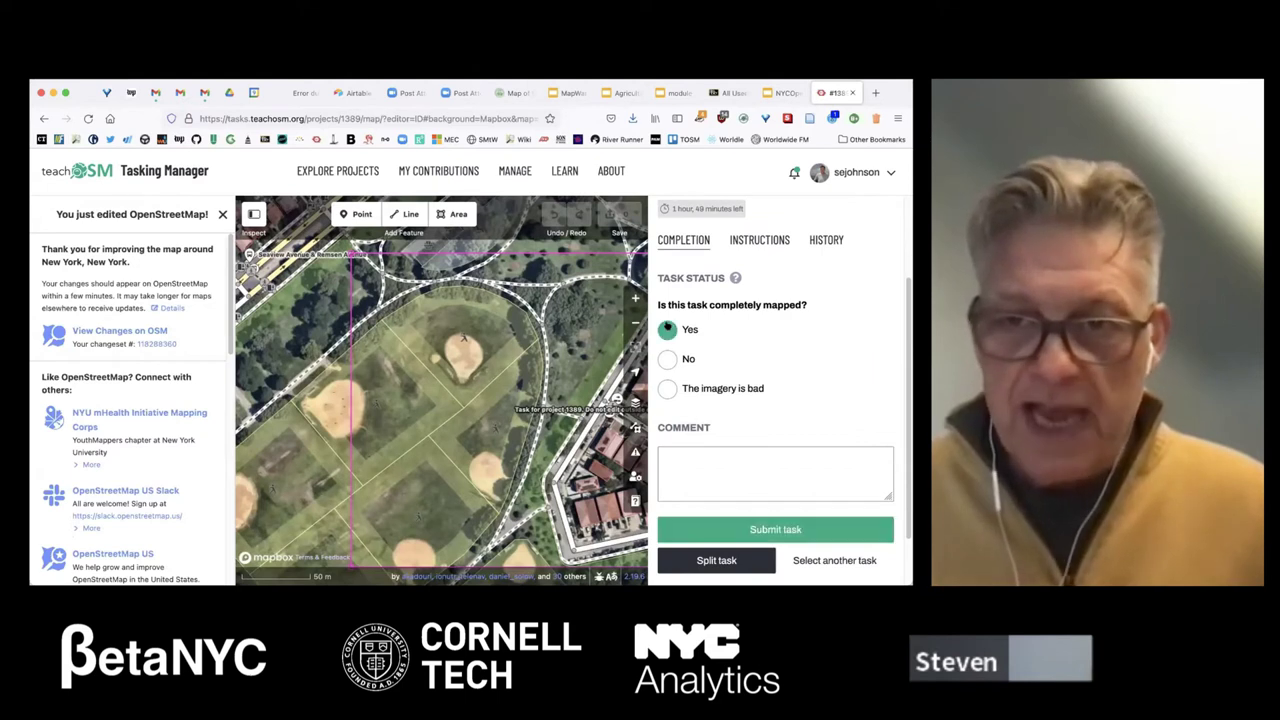
pyautogui.click(737, 461)
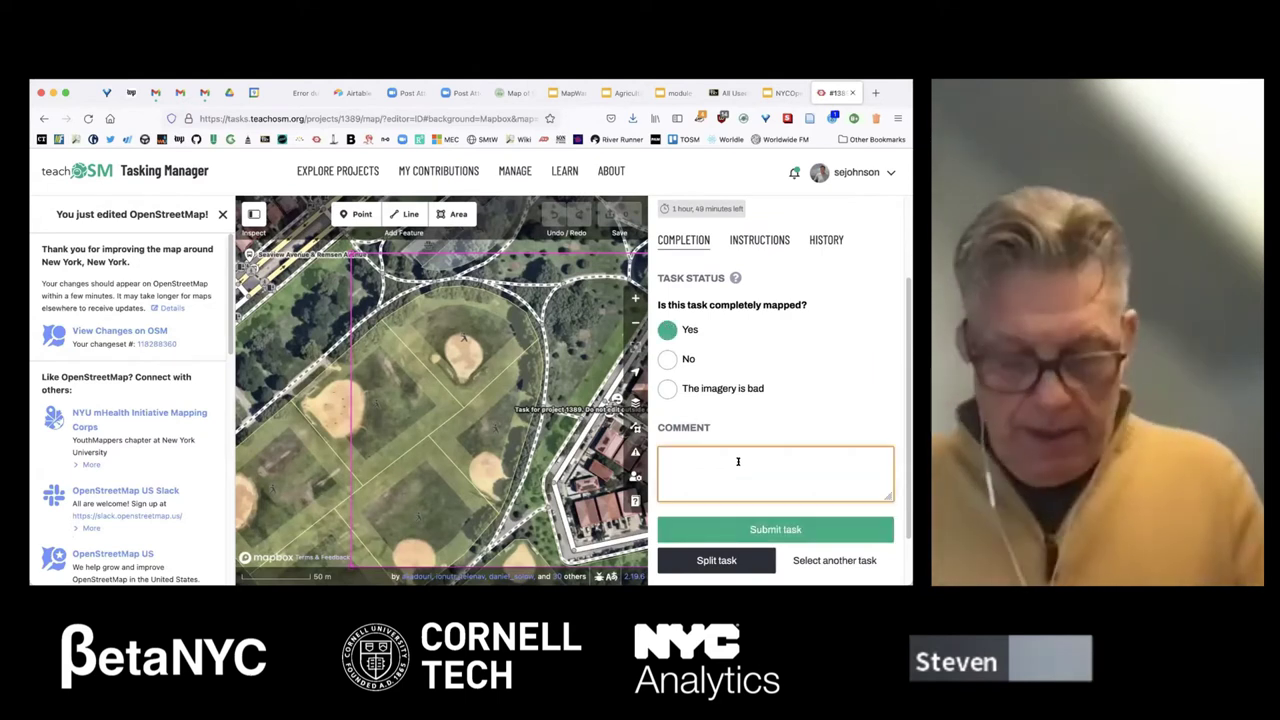
pyautogui.write('Verify')
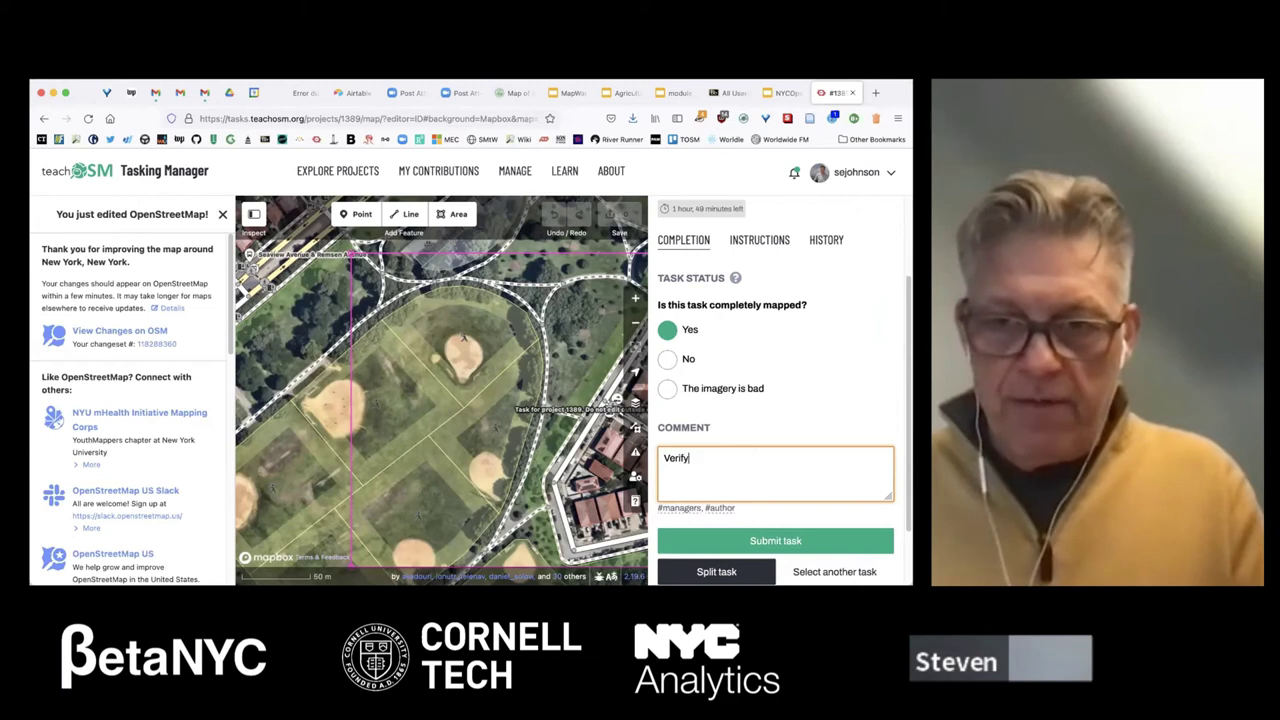
pyautogui.write(' curb types')
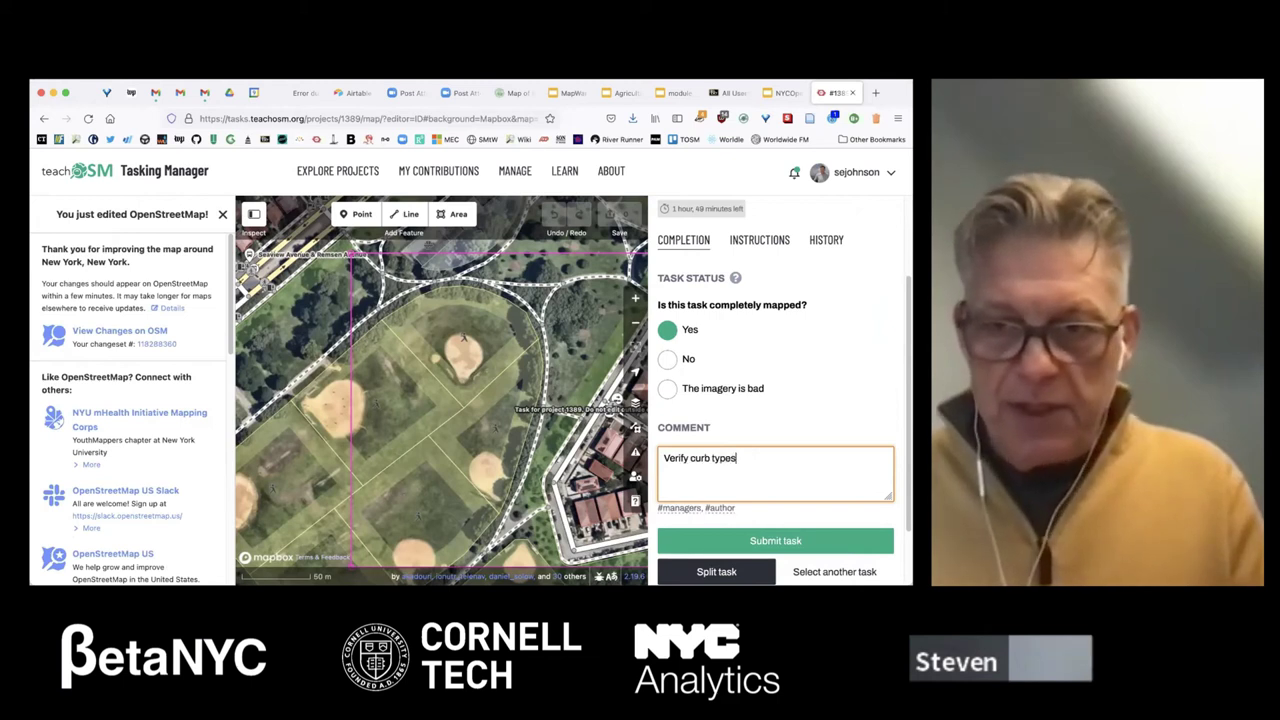
pyautogui.write(' here.')
pyautogui.click(769, 540)
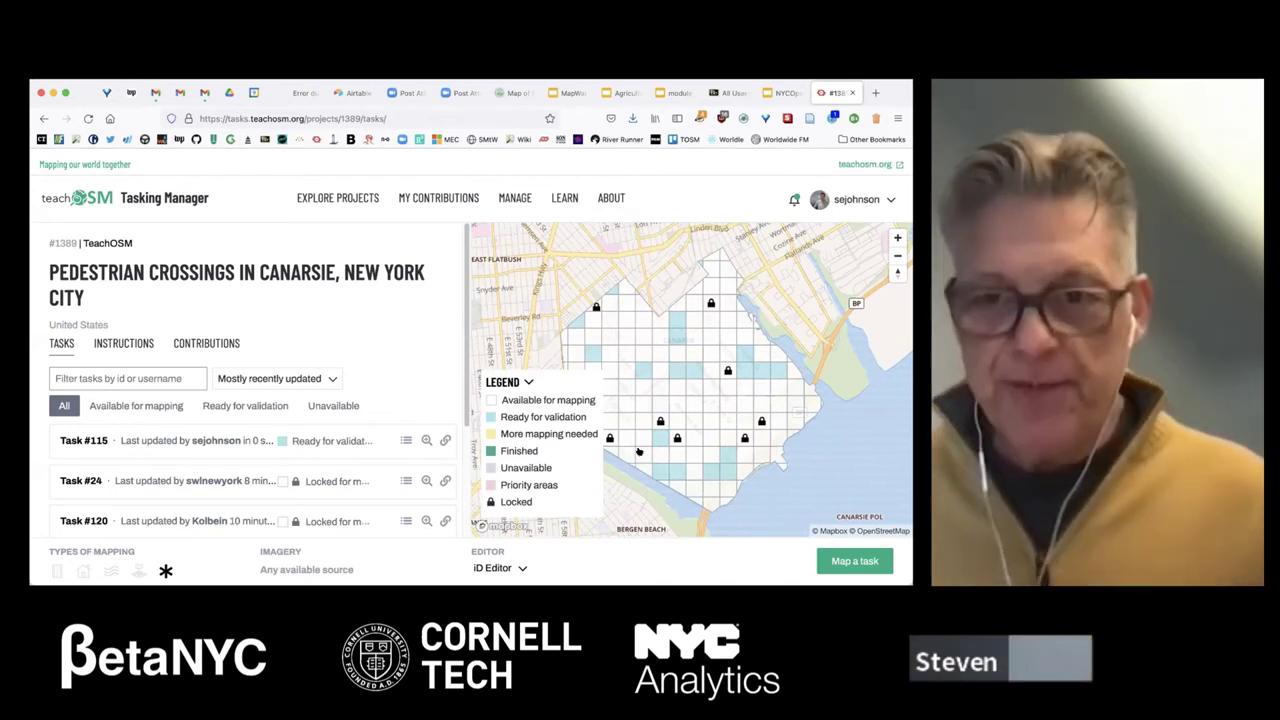
# - Start mapping the available task square #47 in the iD Editor and hide the task details to enlarge the map
pyautogui.click(639, 452)
pyautogui.click(839, 561)
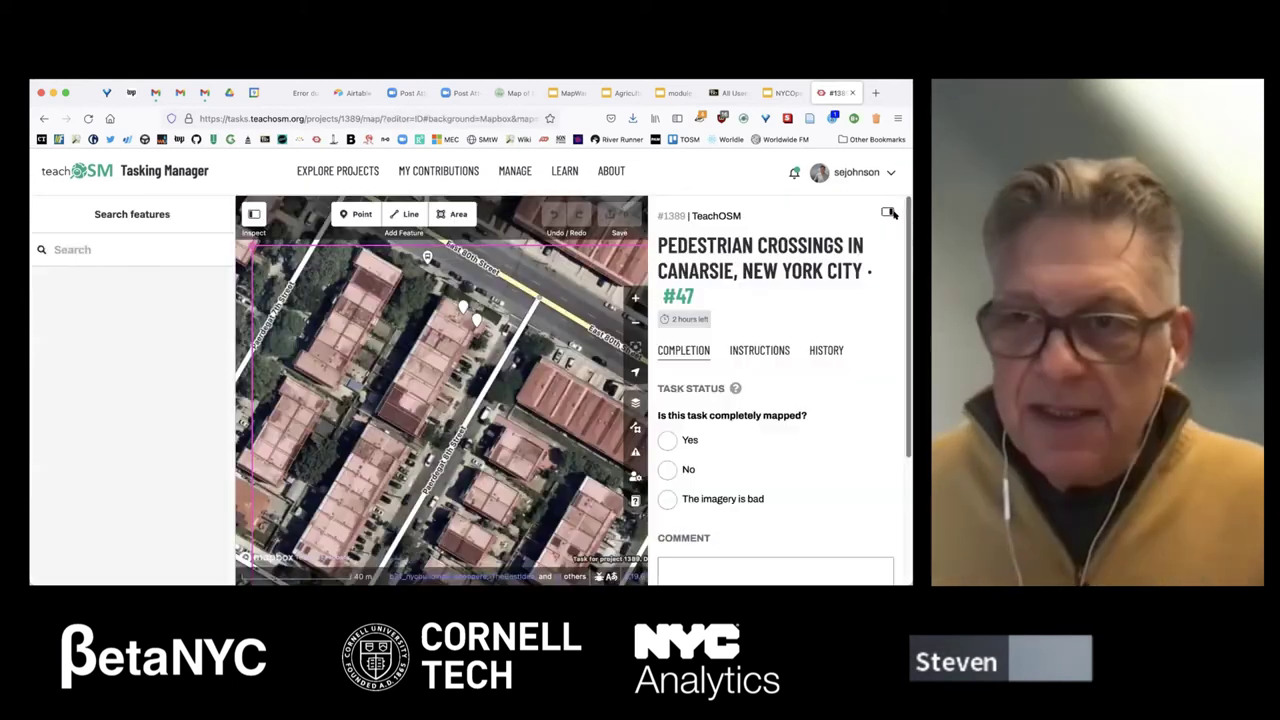
pyautogui.click(887, 213)
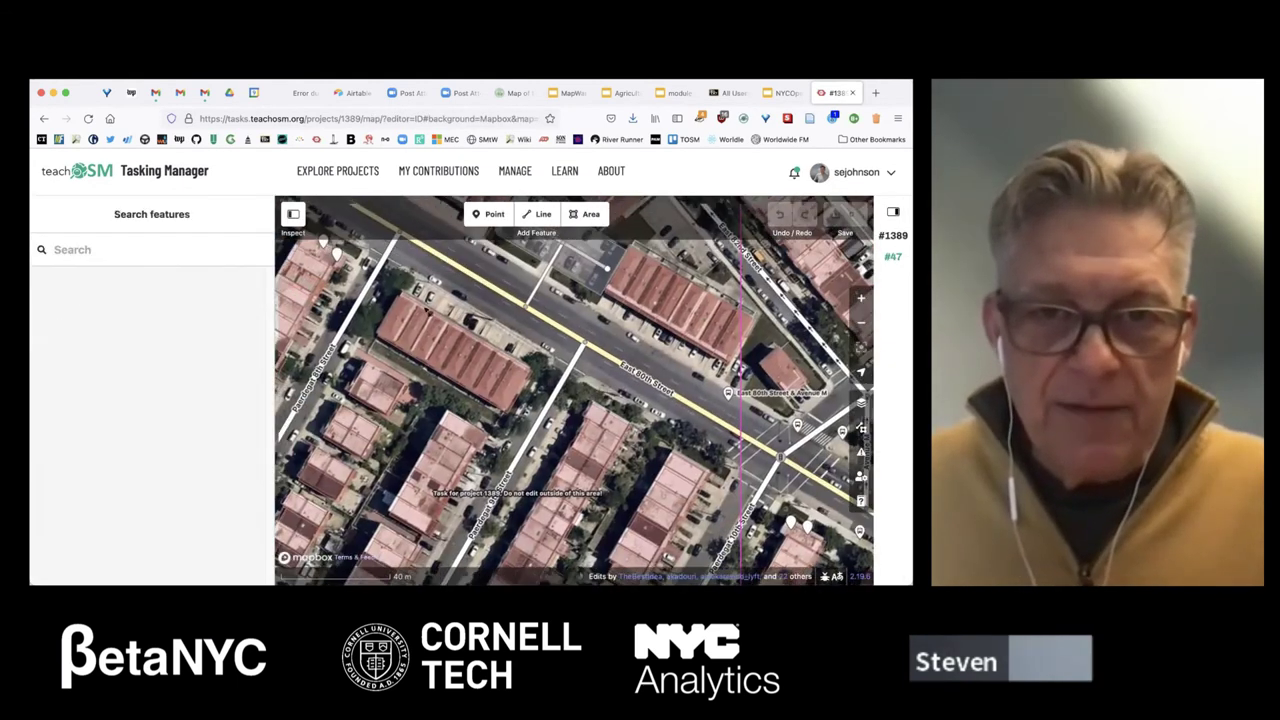
# - Add a Marked Crosswalk point on Paerdegat 8th Street just before its junction with East 80th Street, with the refuge island left unknown
pyautogui.click(571, 373)
pyautogui.scroll(5, 565, 345)
pyautogui.scroll(3, 617, 347)
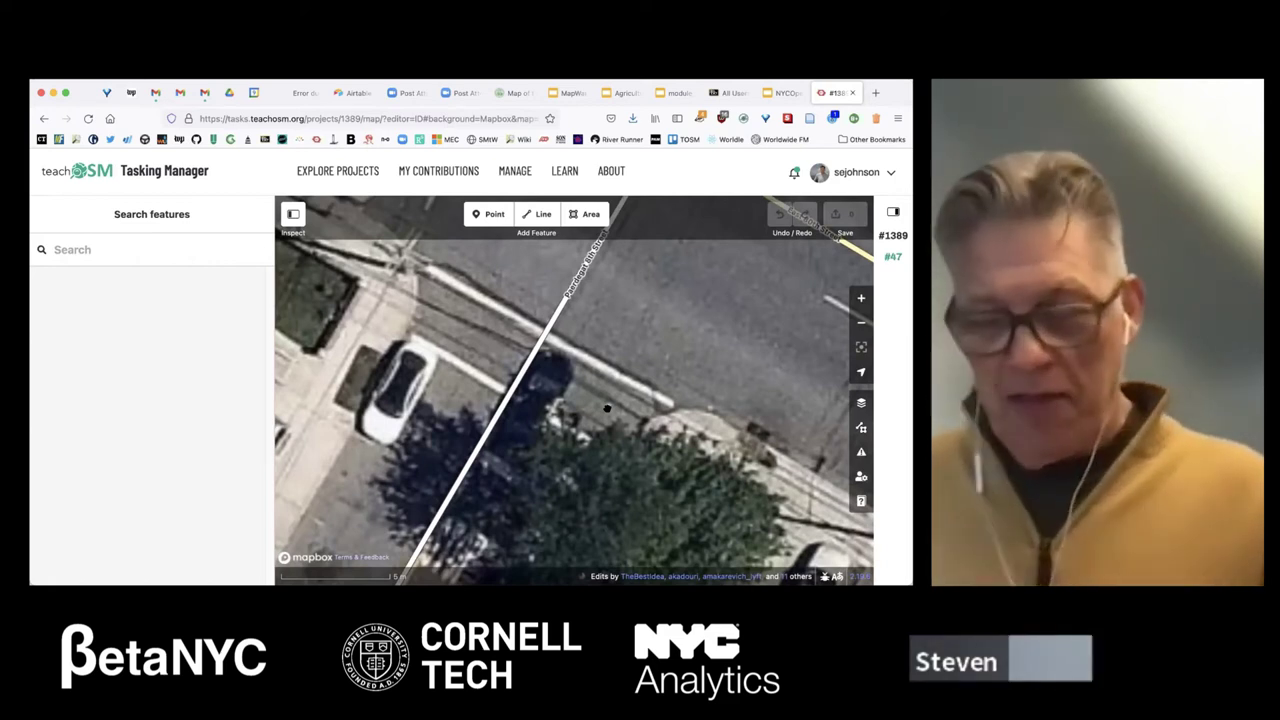
pyautogui.click(482, 213)
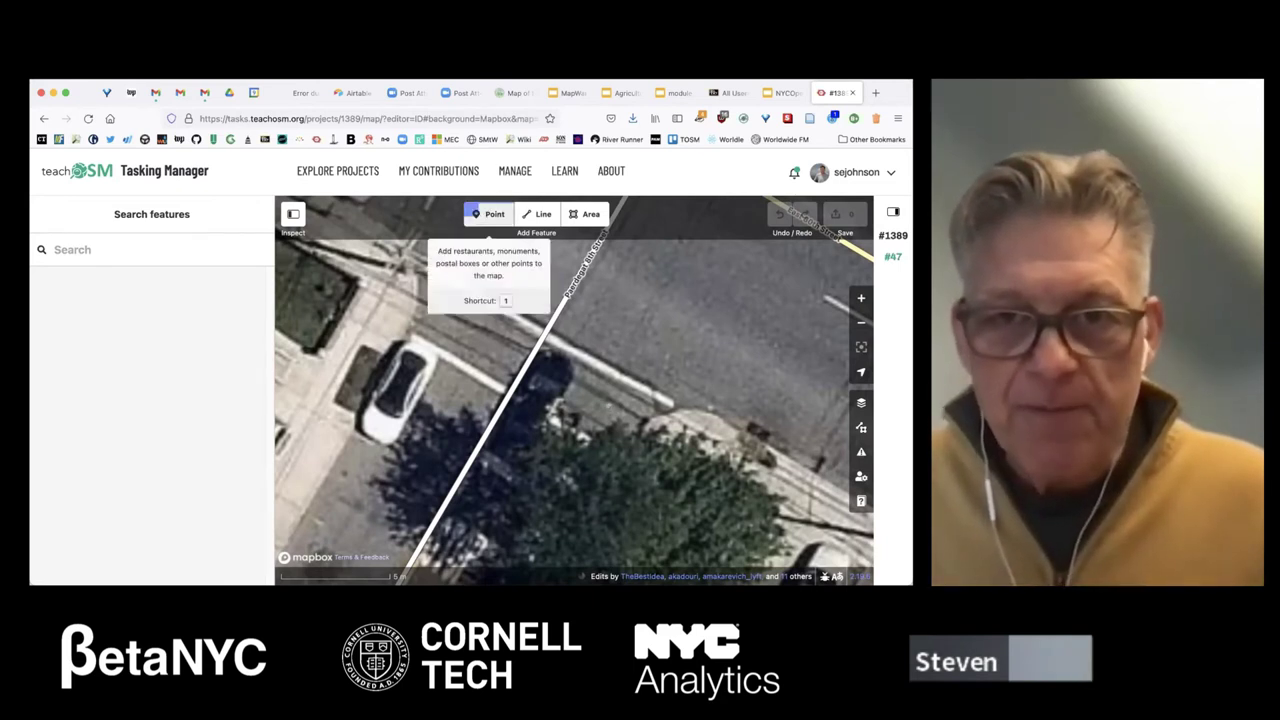
pyautogui.moveTo(527, 362)
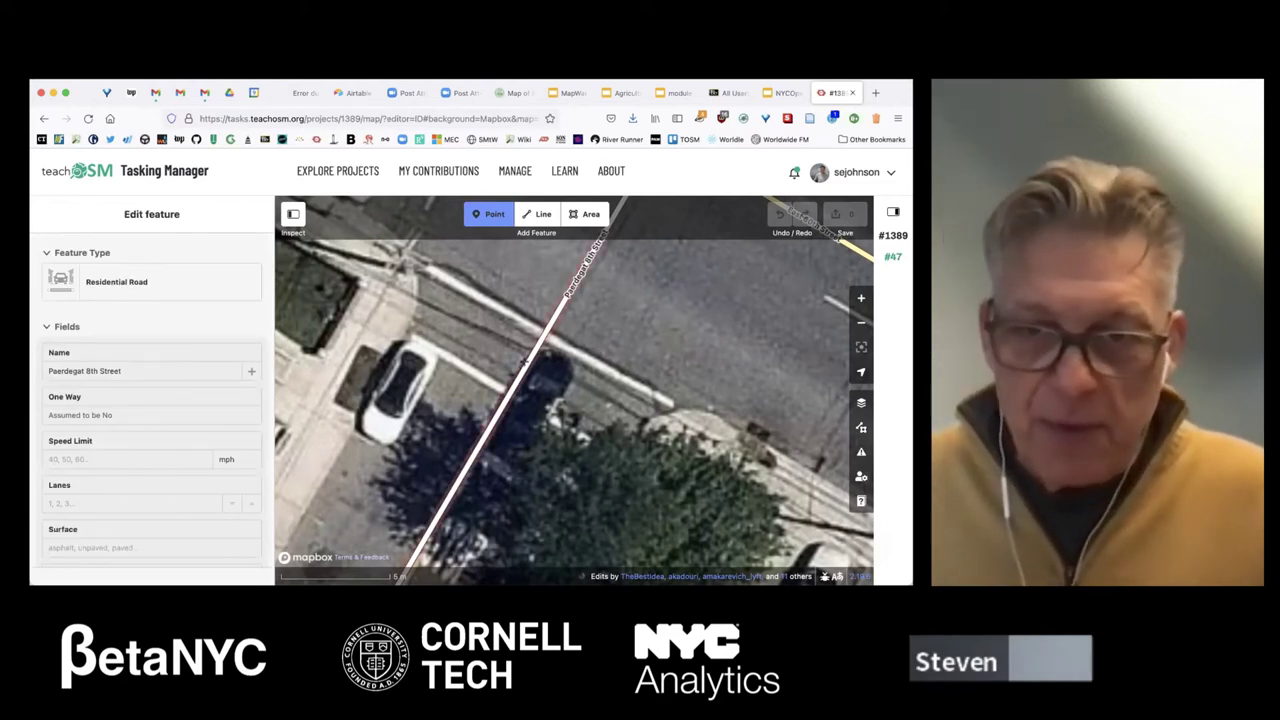
pyautogui.click(527, 362)
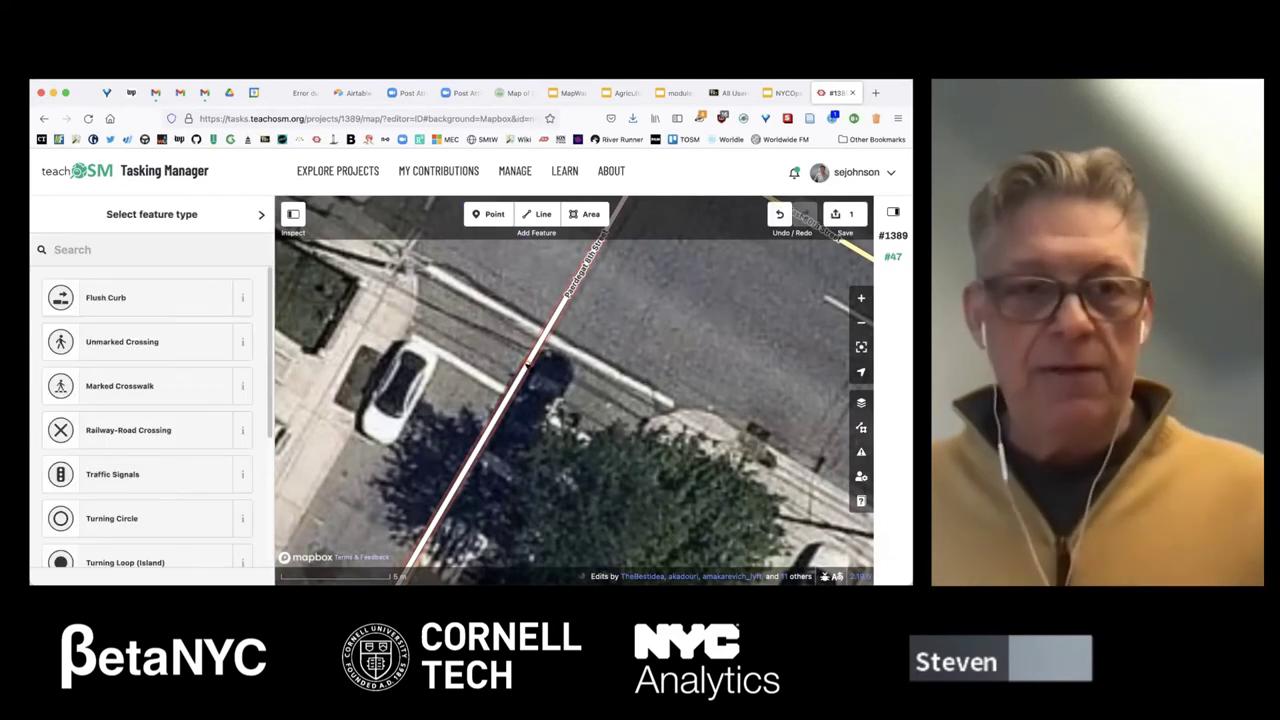
pyautogui.click(62, 385)
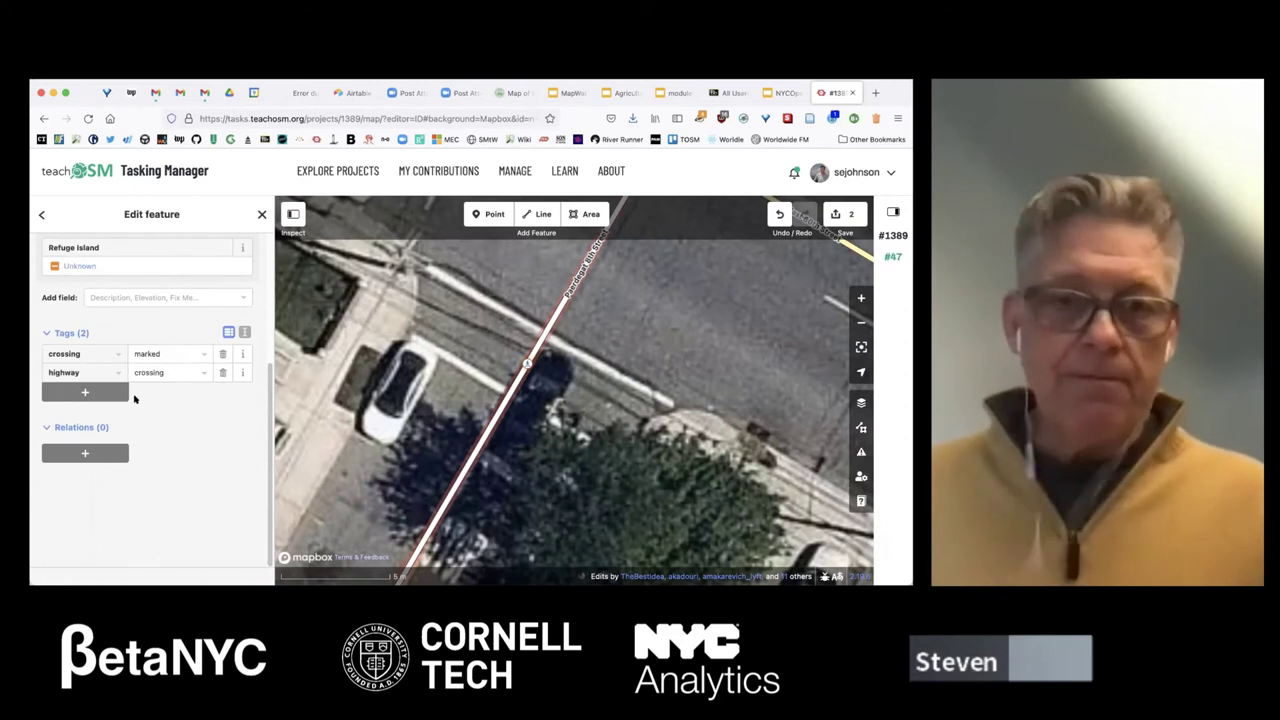
pyautogui.click(95, 266)
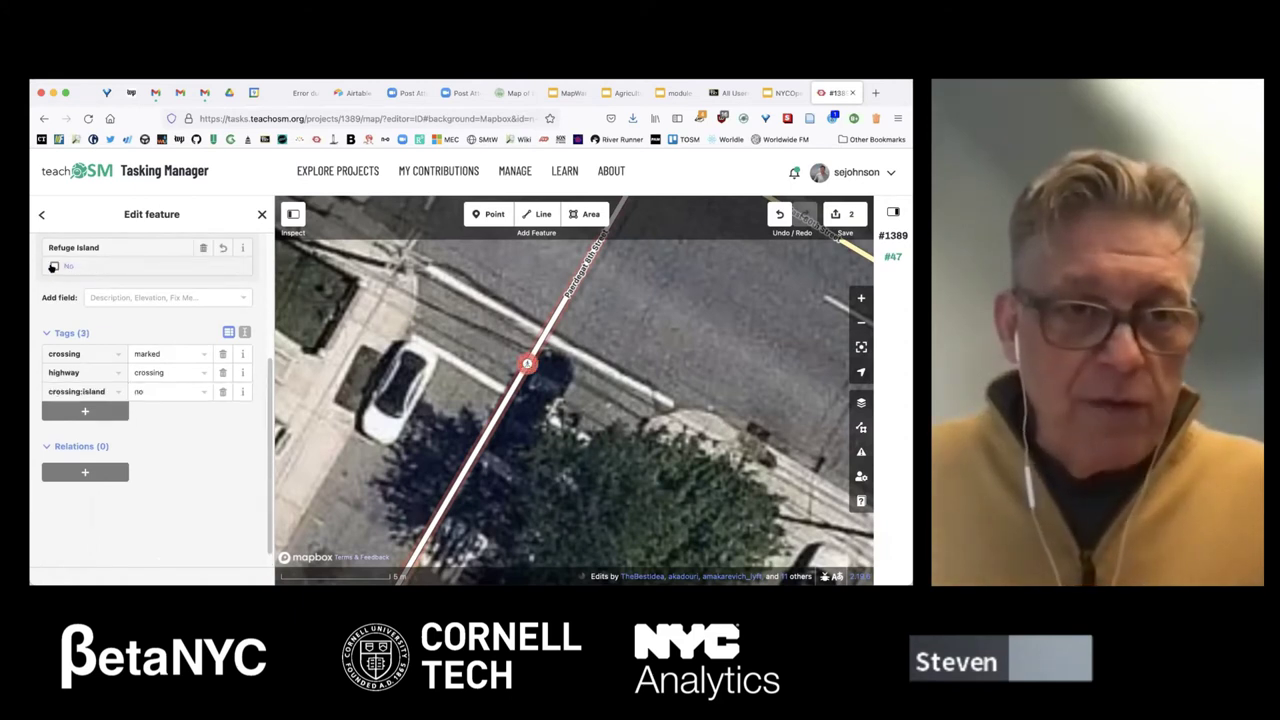
pyautogui.click(53, 266)
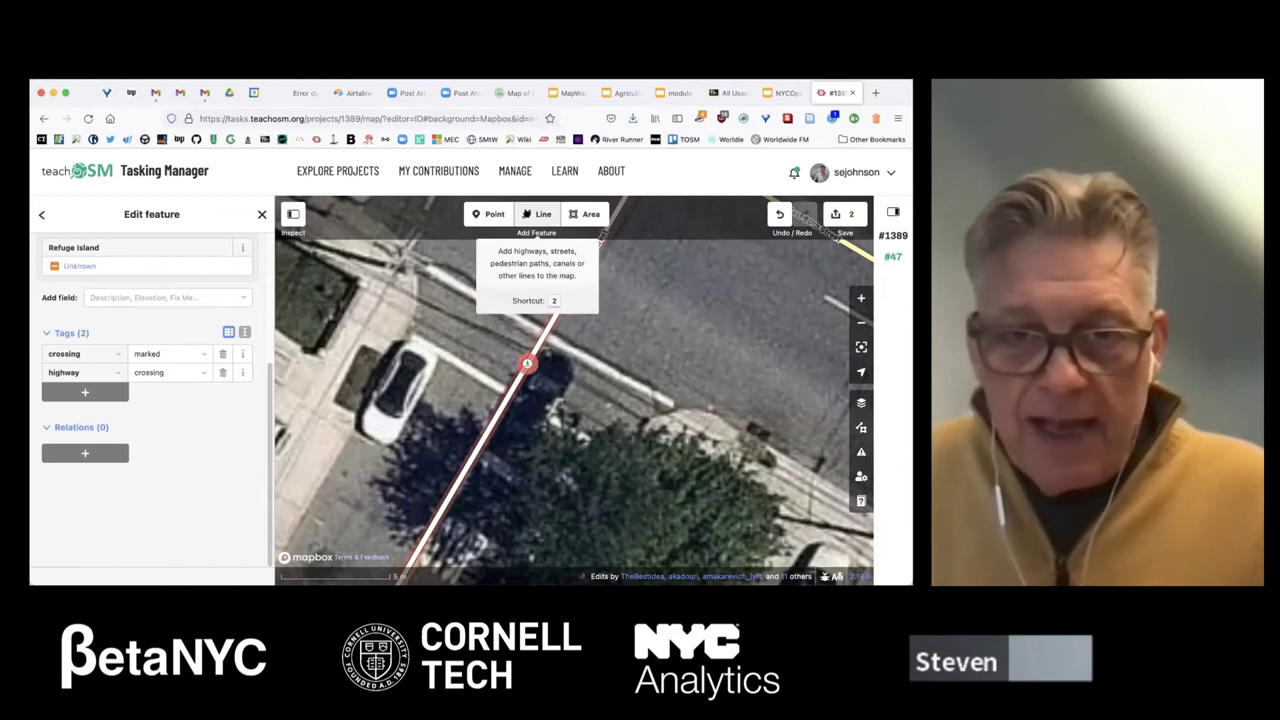
# - Draw a line from curb to curb across Paerdegat 8th Street through the crossing point and classify it as Marked Crosswalk
pyautogui.click(540, 214)
pyautogui.click(413, 304)
pyautogui.doubleClick(641, 430)
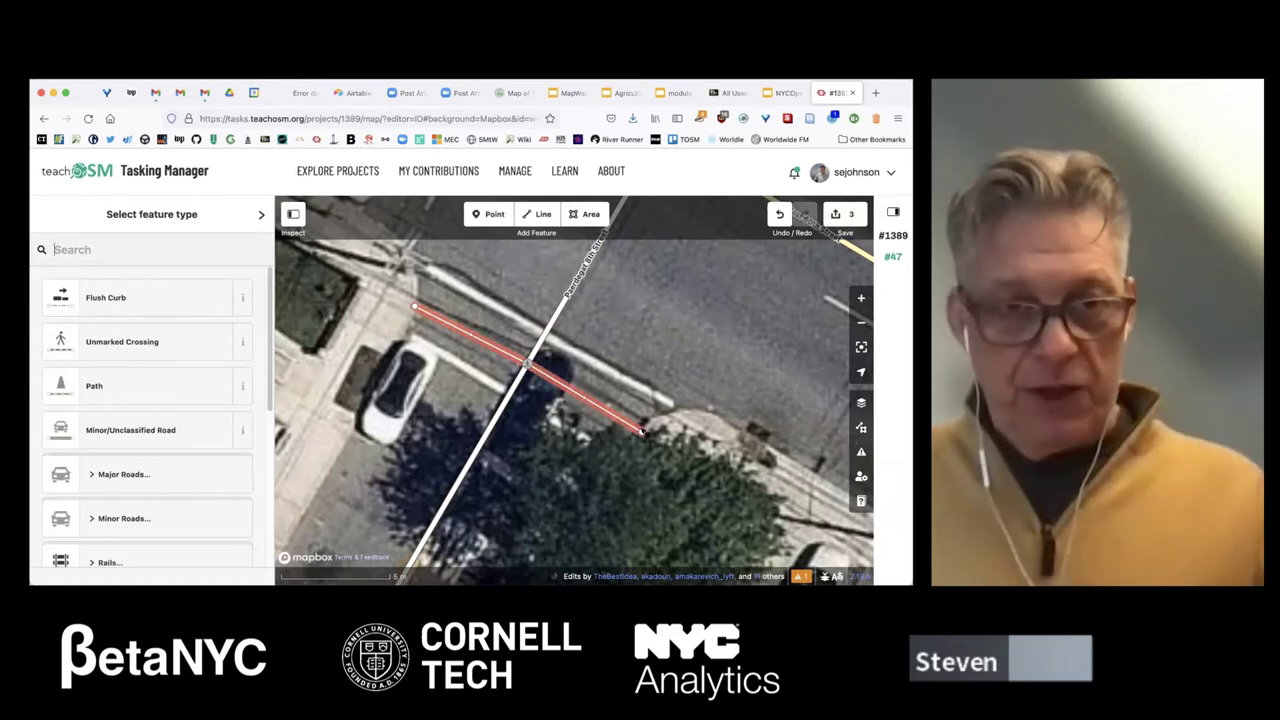
pyautogui.write('ma')
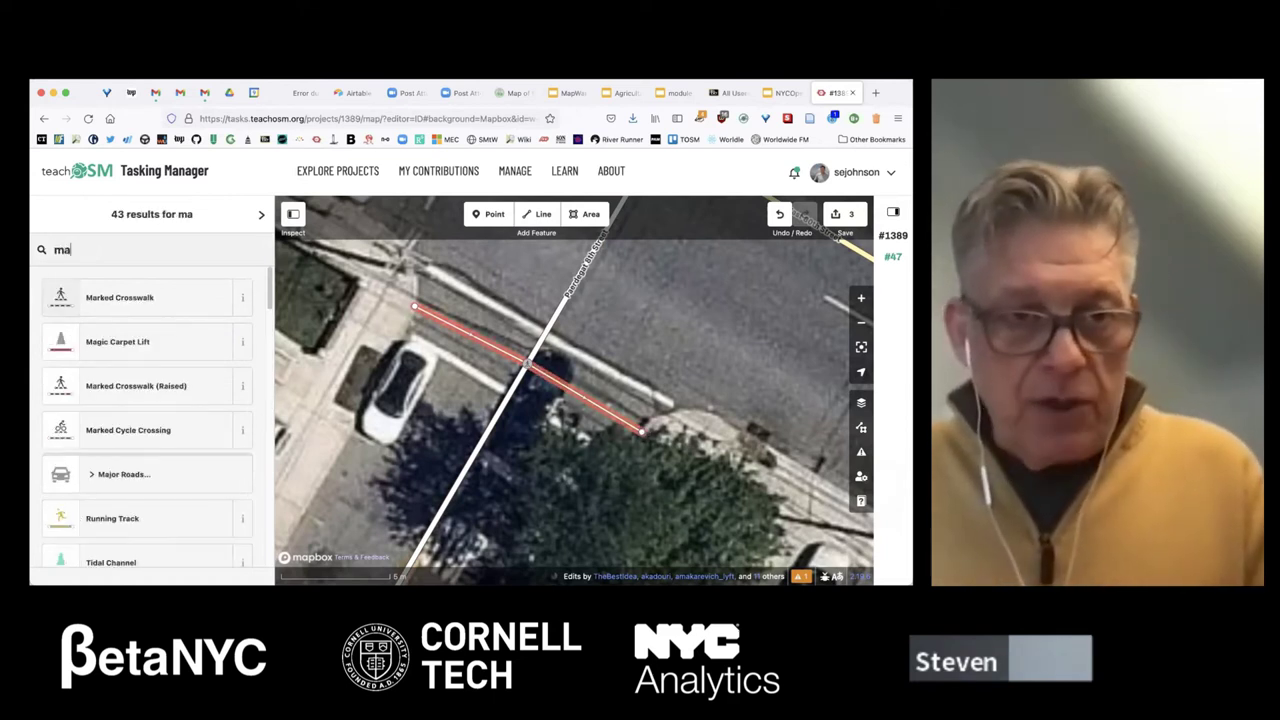
pyautogui.write('rk')
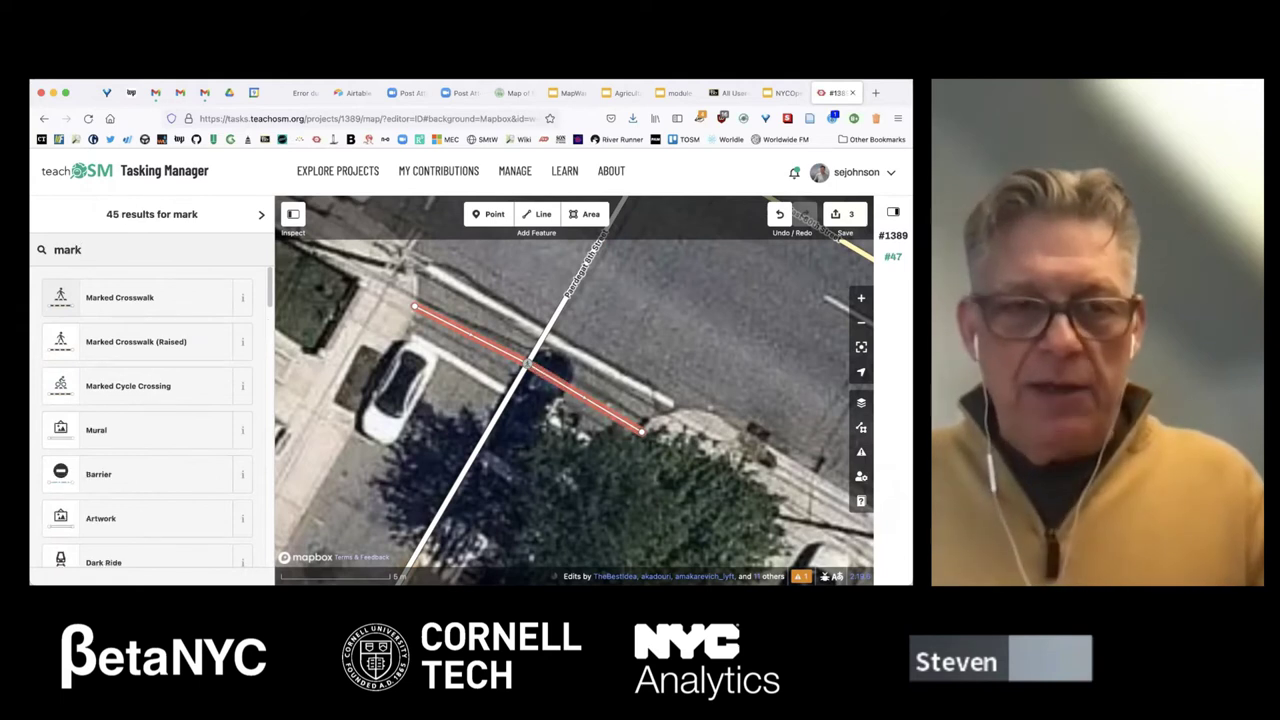
pyautogui.write('ed')
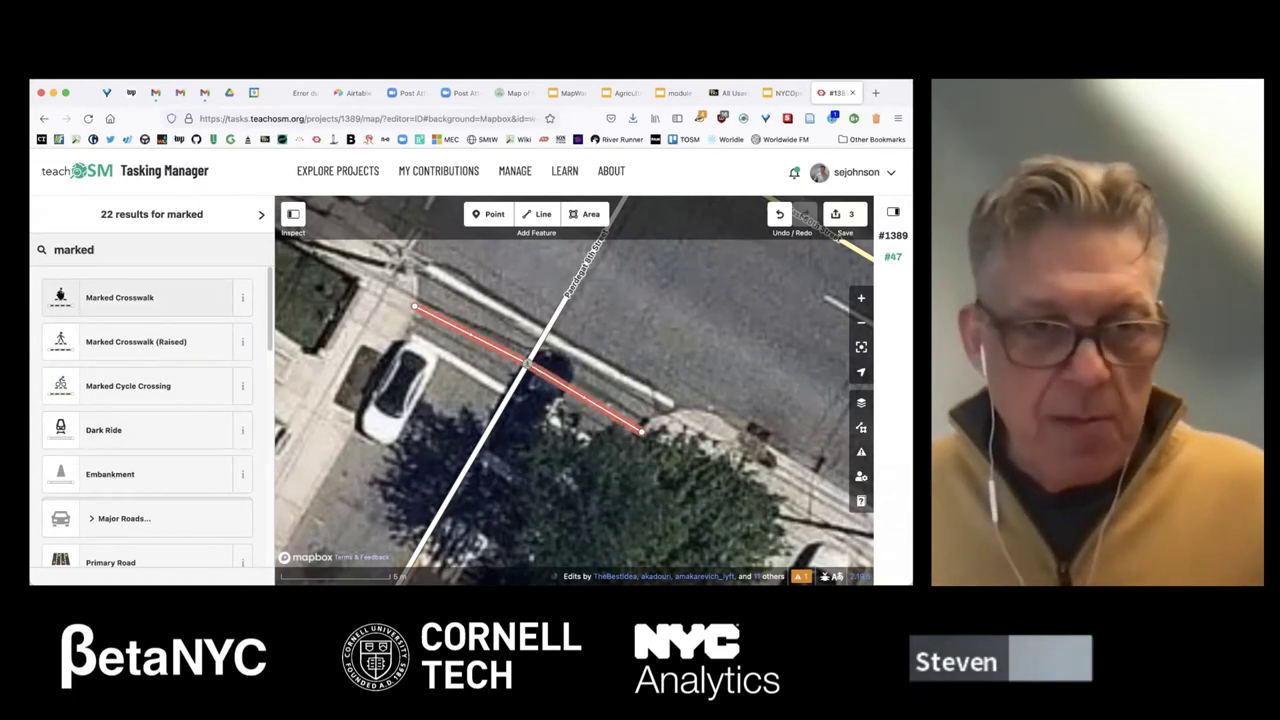
pyautogui.click(130, 297)
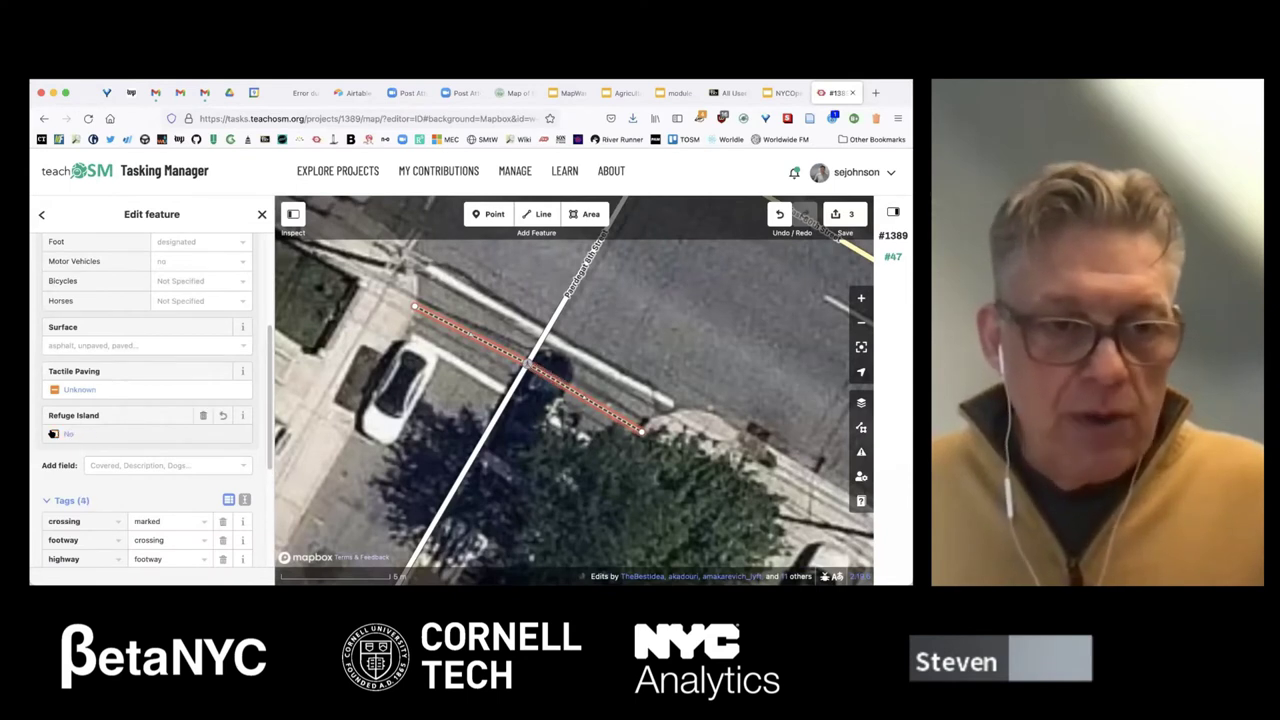
# - Clear the refuge island value from the Paerdegat 8th Street crosswalk line and straighten the line
pyautogui.click(203, 415)
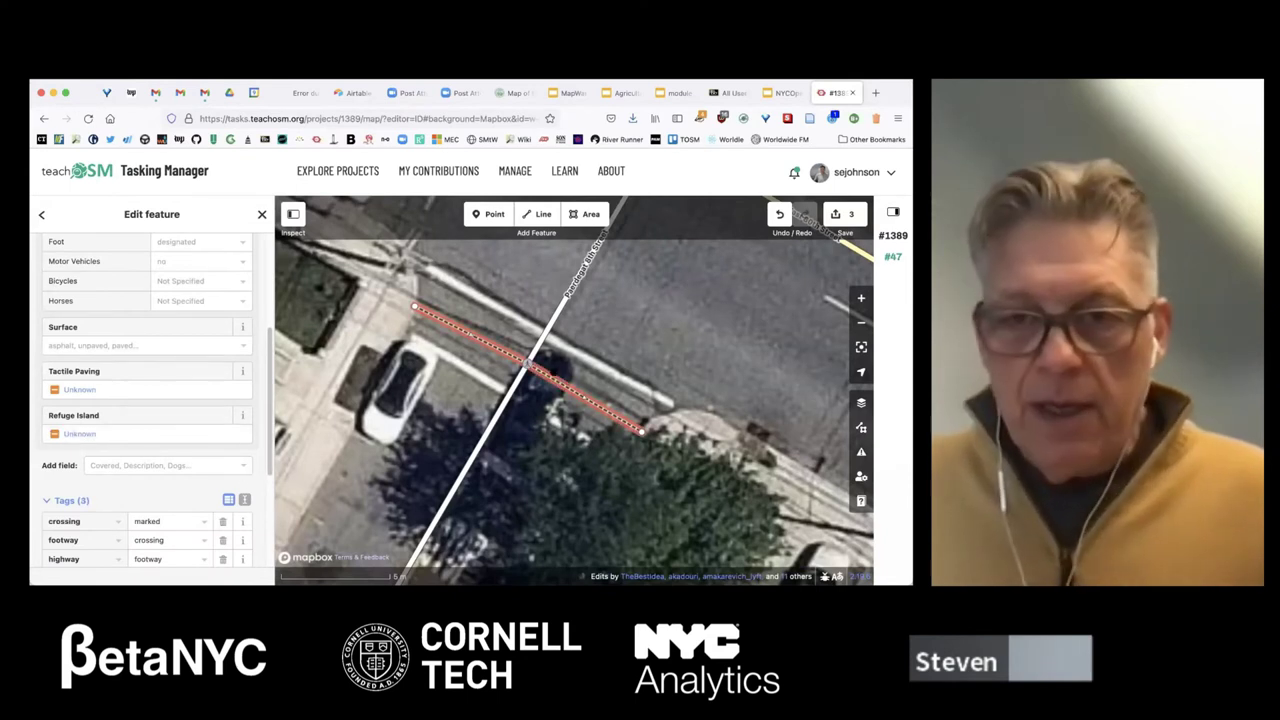
pyautogui.rightClick(452, 322)
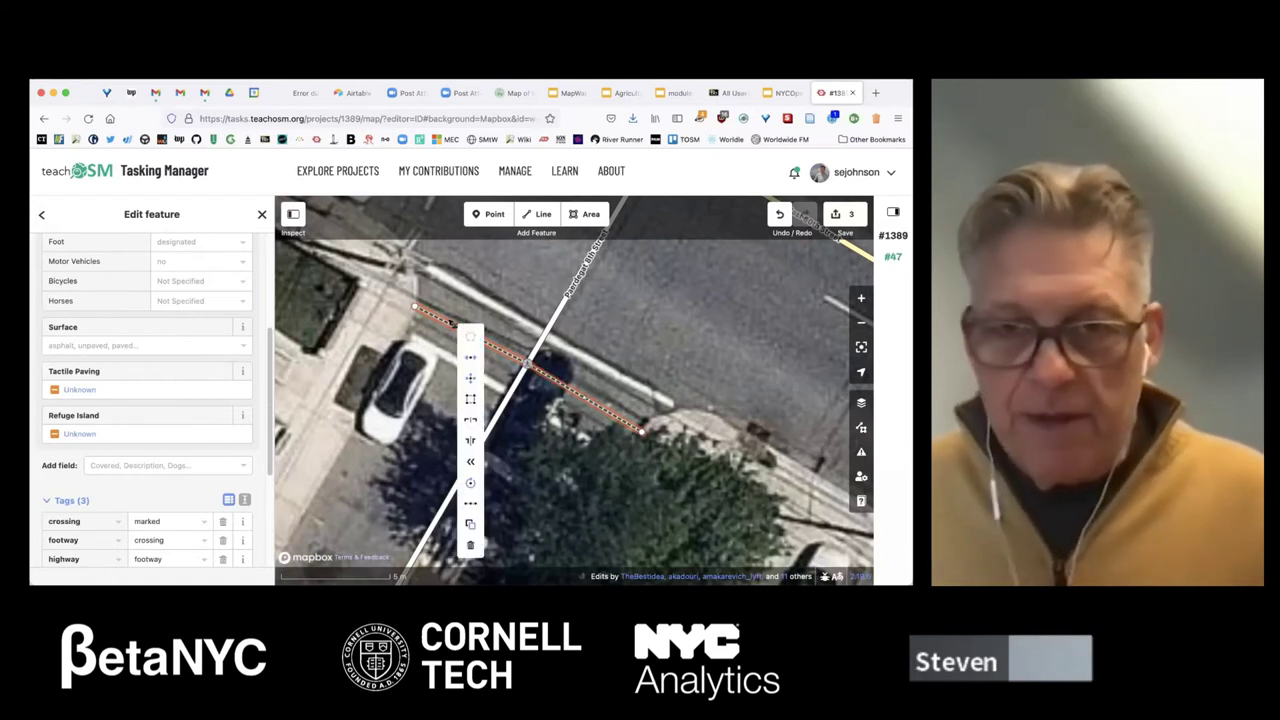
pyautogui.click(469, 502)
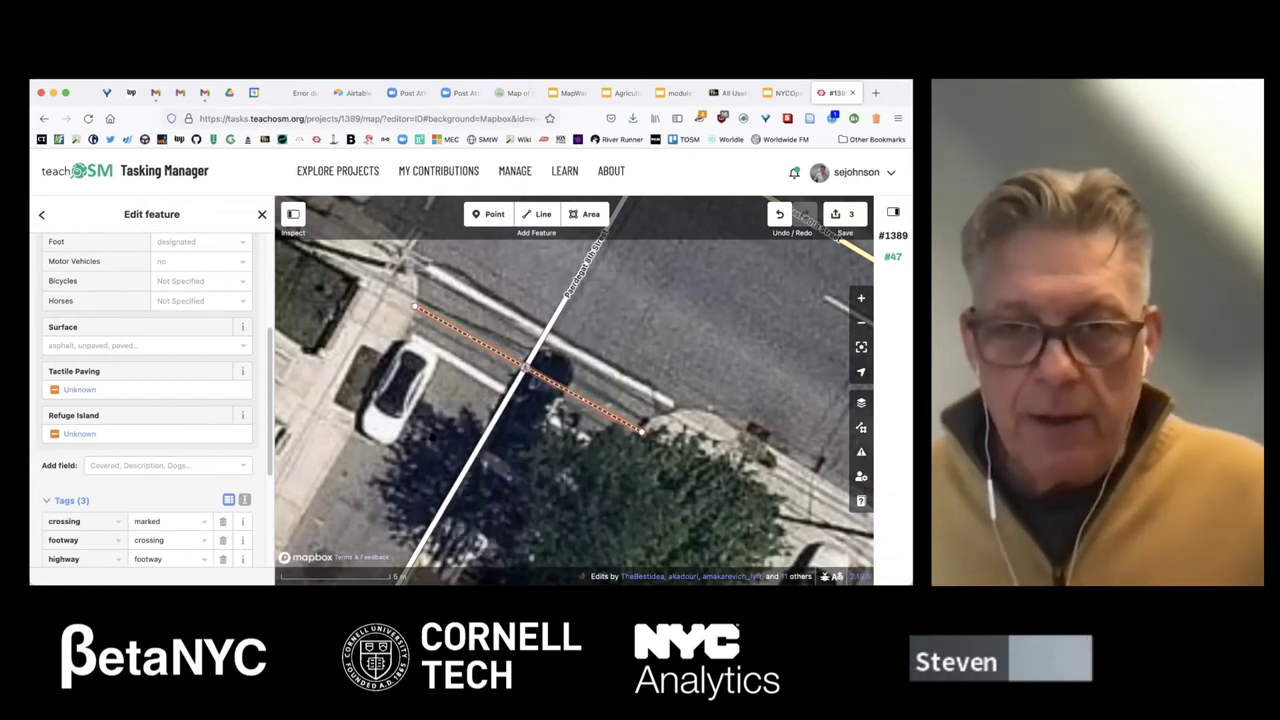
# - Add a Flush Curb point at the northwest end of the crosswalk line and give it the tag verify=yes
pyautogui.click(490, 214)
pyautogui.click(415, 307)
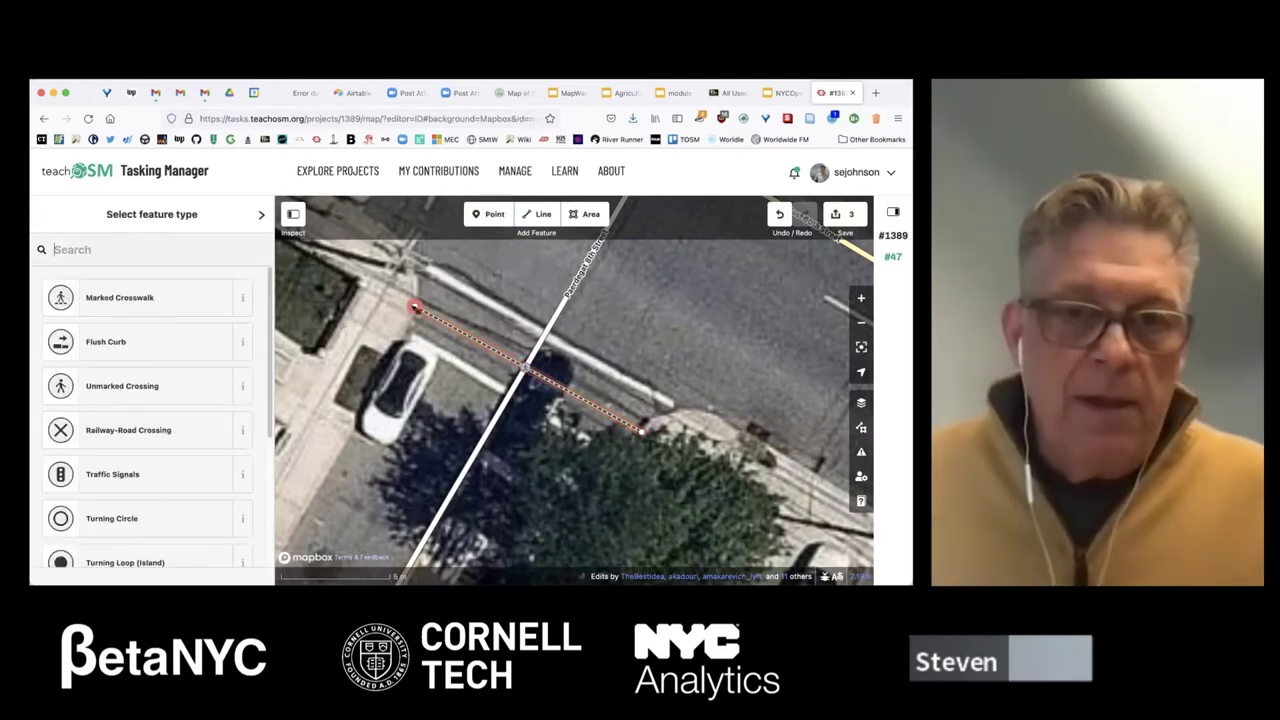
pyautogui.click(110, 341)
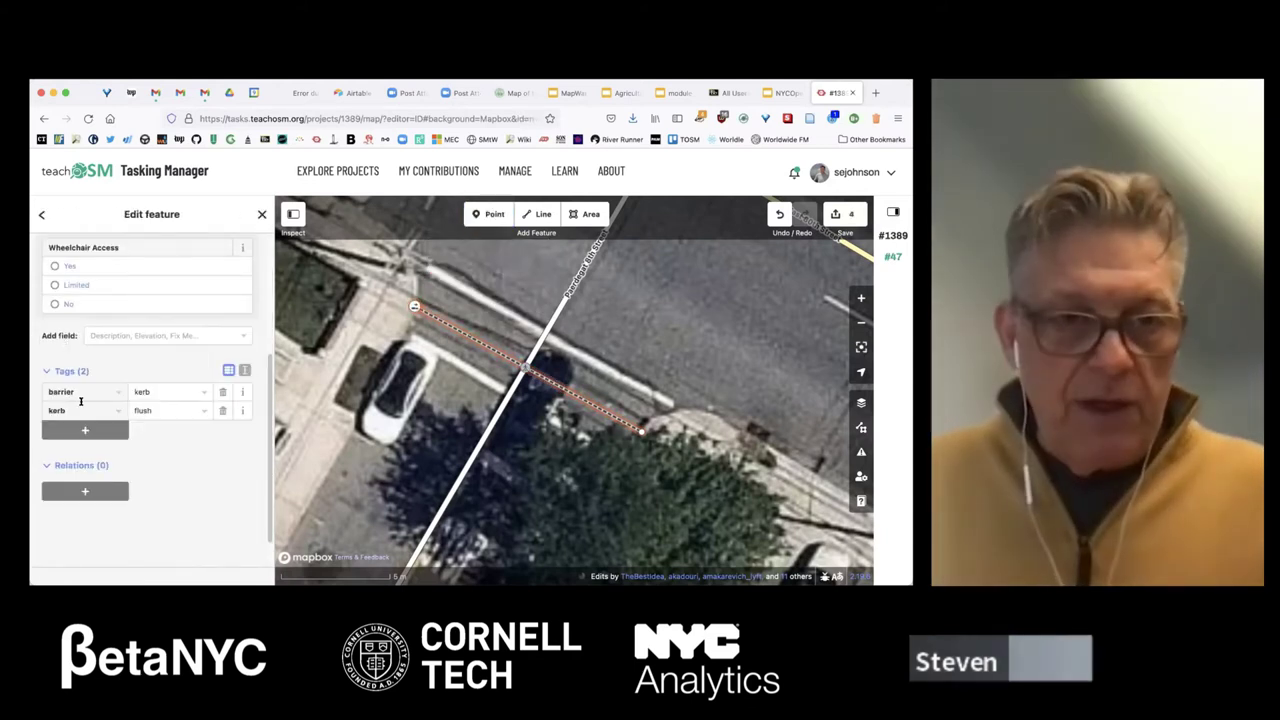
pyautogui.click(85, 430)
pyautogui.write('verify')
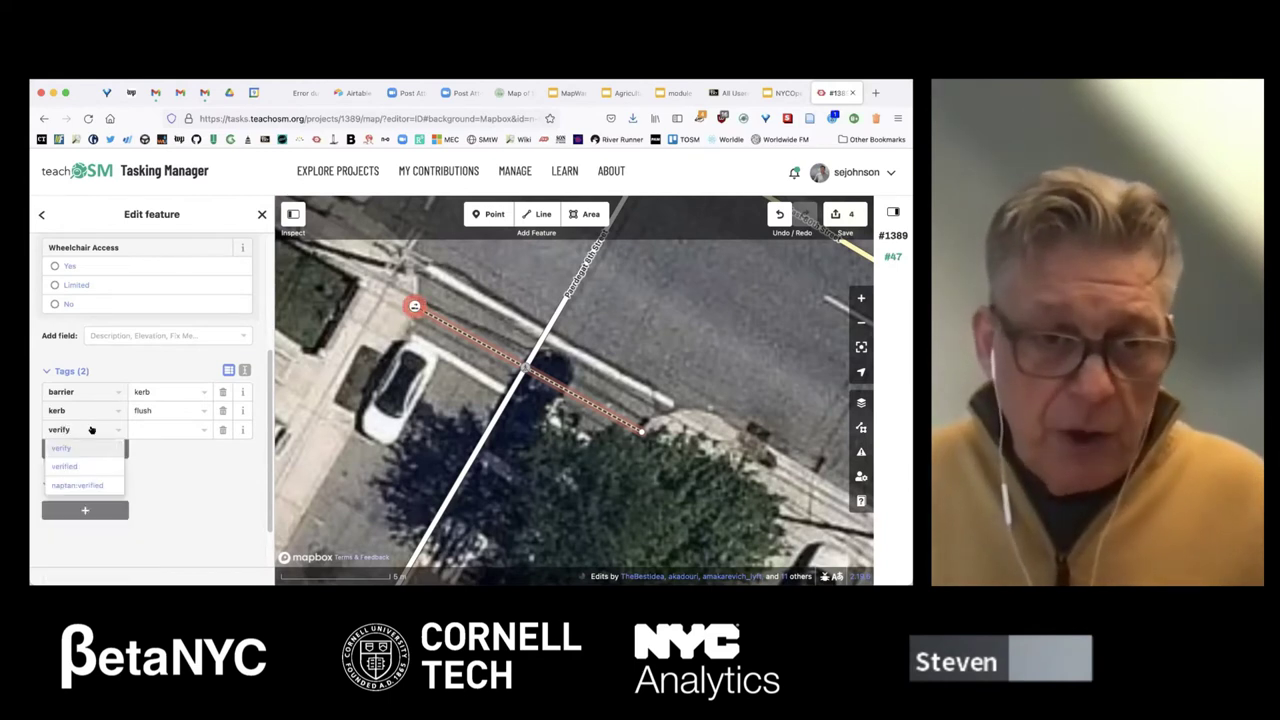
pyautogui.press('Tab')
pyautogui.write('yes')
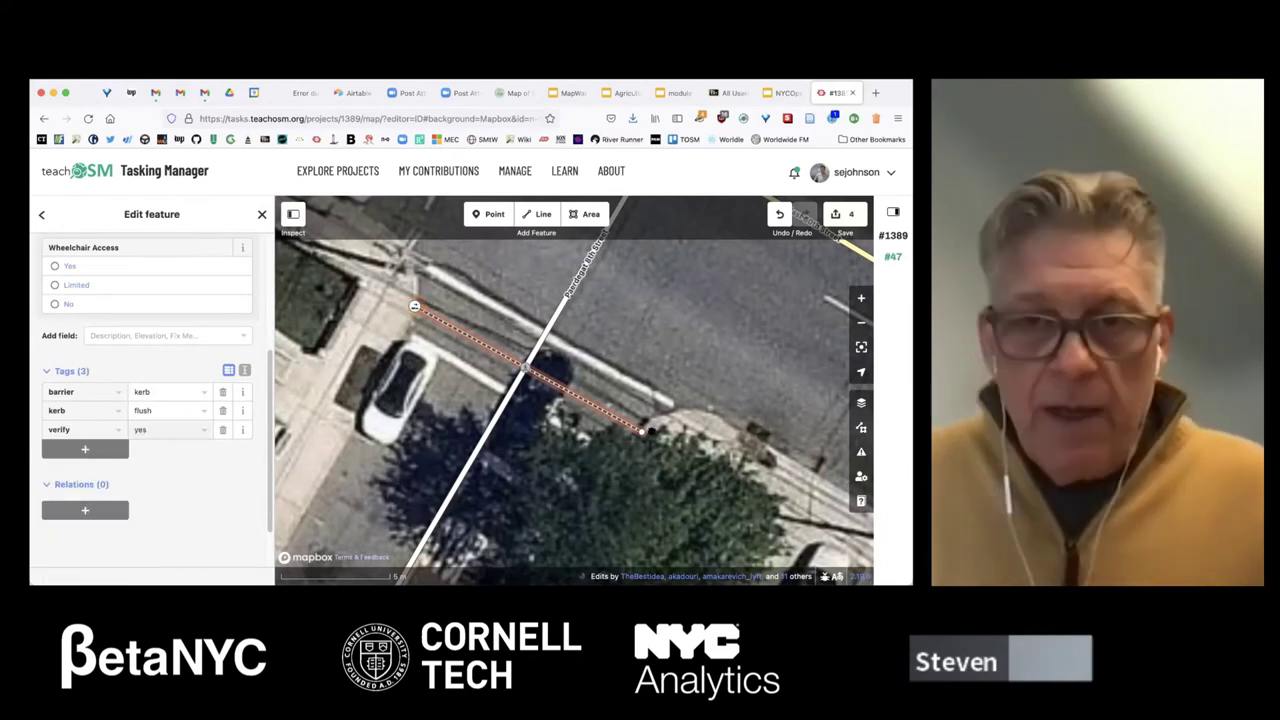
# - Add a Flush Curb point with the tag verify=yes at the southeast end of the crosswalk line
pyautogui.click(486, 213)
pyautogui.click(641, 432)
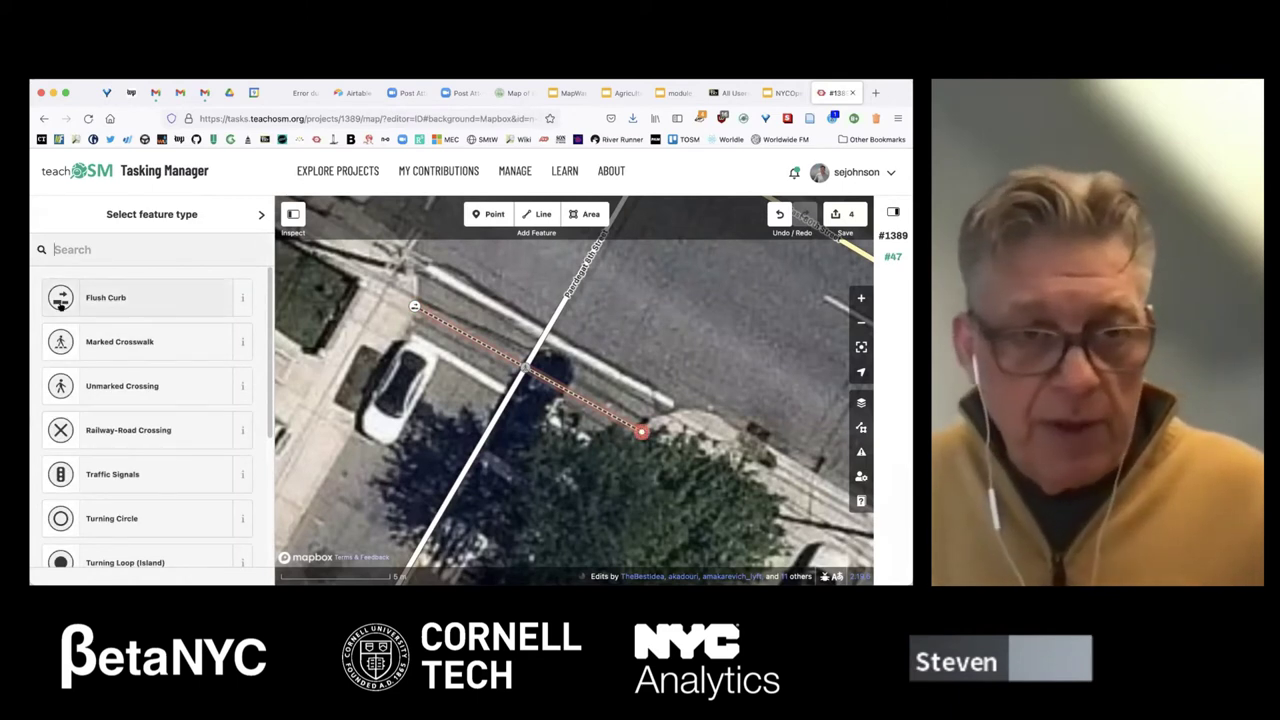
pyautogui.click(52, 292)
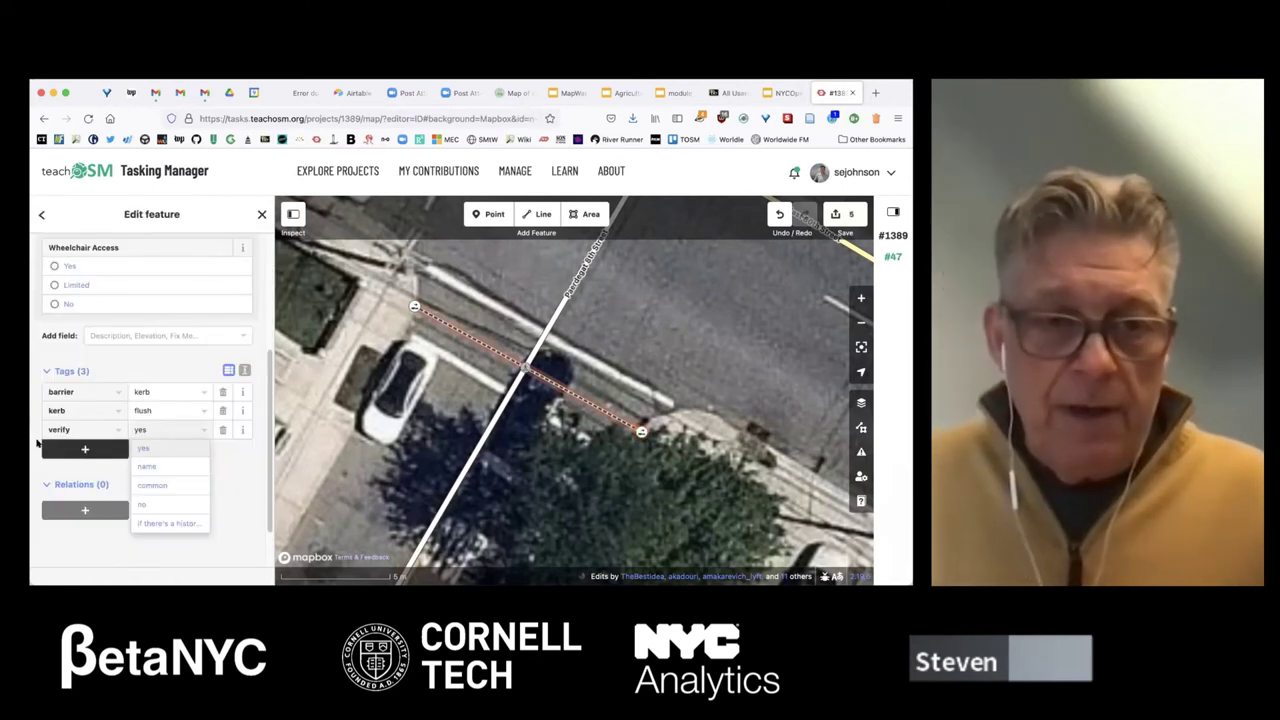
pyautogui.click(155, 446)
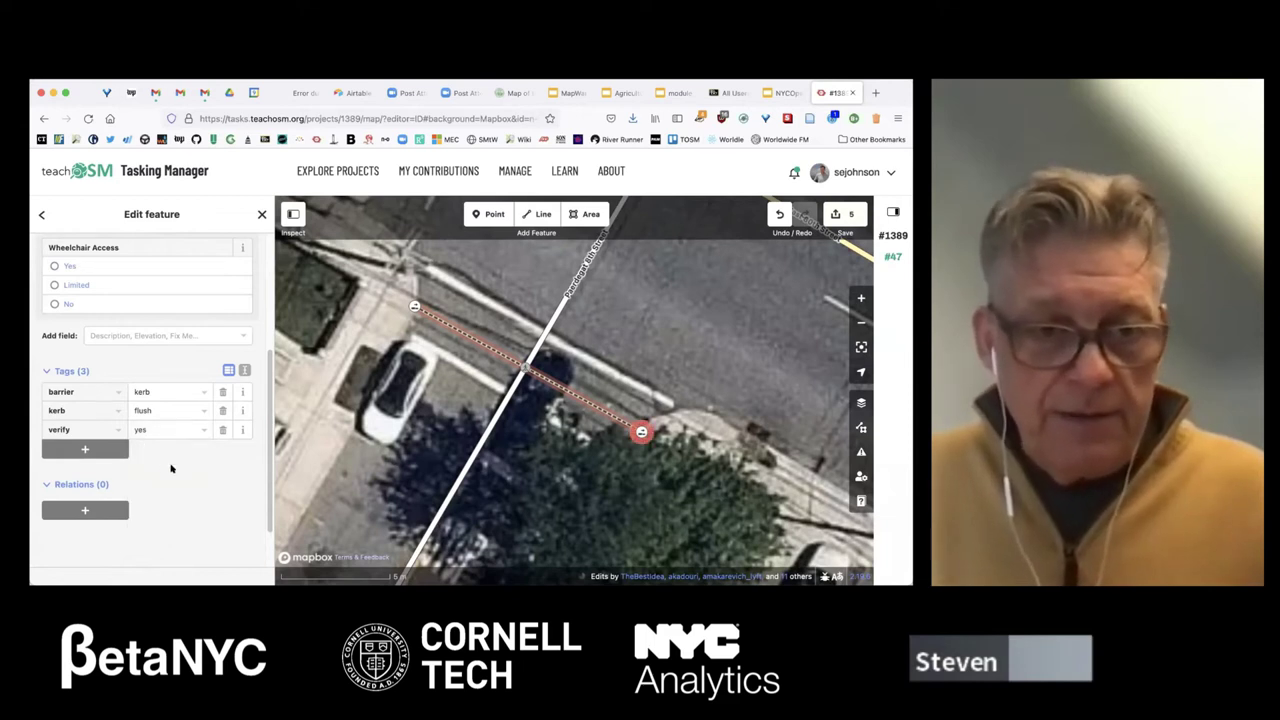
# - Add an Unmarked Crossing point on Paerdegat 9th Street just before East 80th Street, with the refuge island left unknown
pyautogui.click(861, 322)
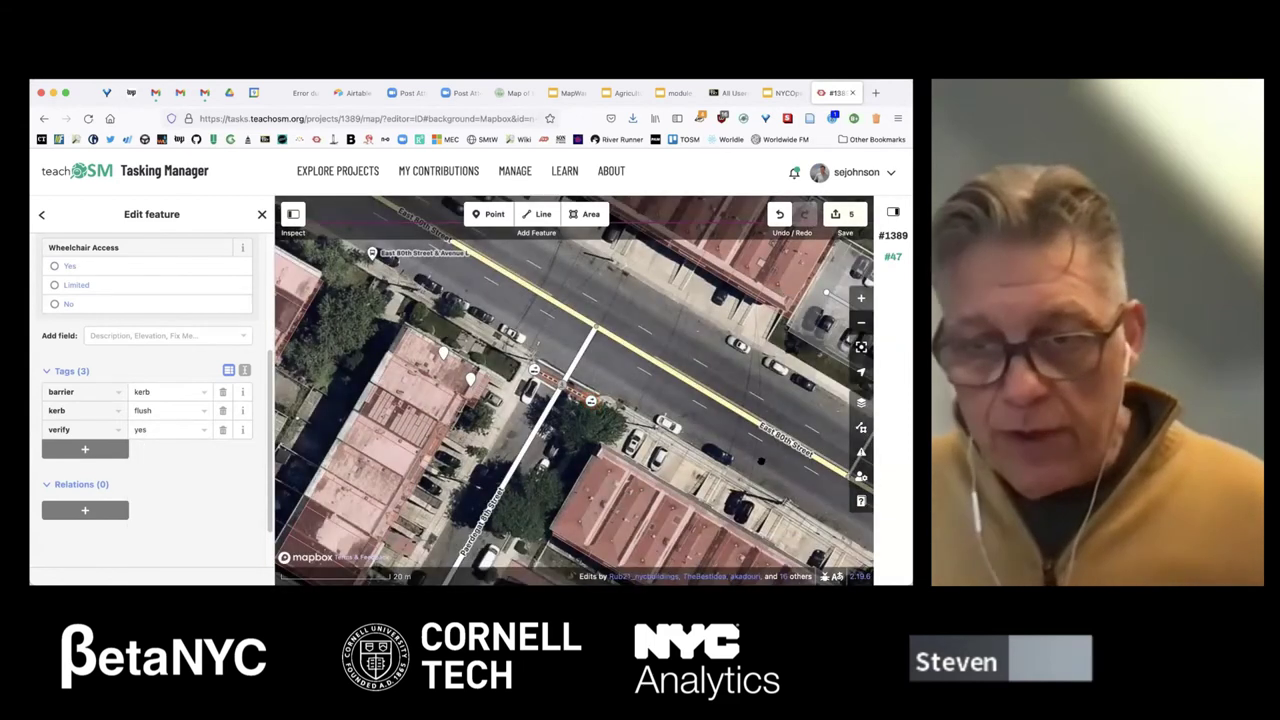
pyautogui.scroll(-2, 573, 390)
pyautogui.hscroll(3, 741, 441)
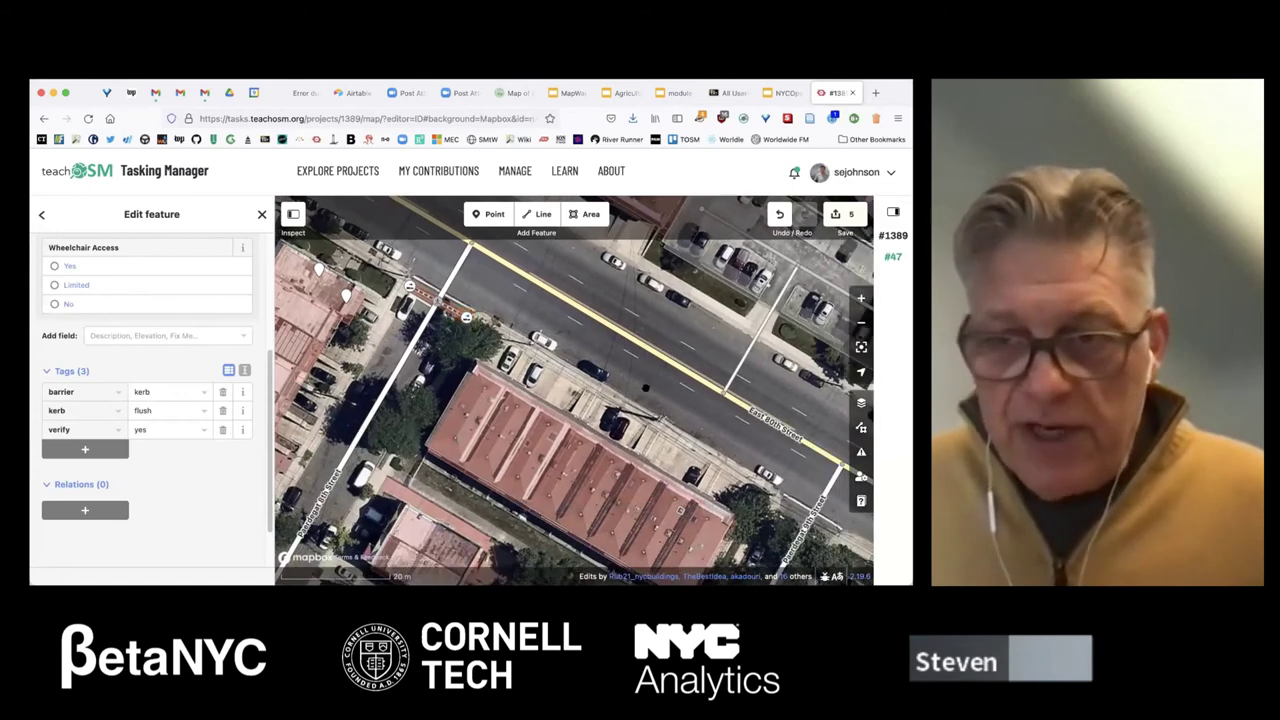
pyautogui.scroll(-2, 741, 441)
pyautogui.hscroll(3, 741, 441)
pyautogui.scroll(-2, 741, 441)
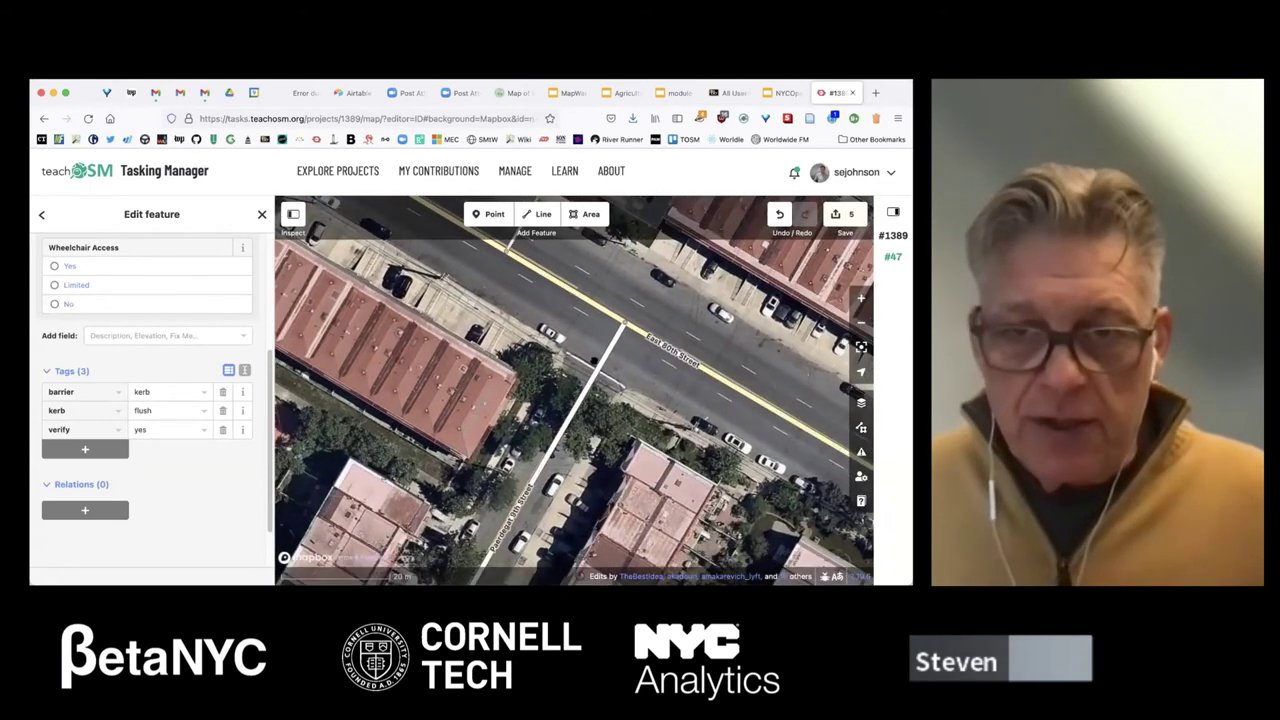
pyautogui.scroll(-2, 600, 390)
pyautogui.press('Escape')
pyautogui.scroll(3, 600, 390)
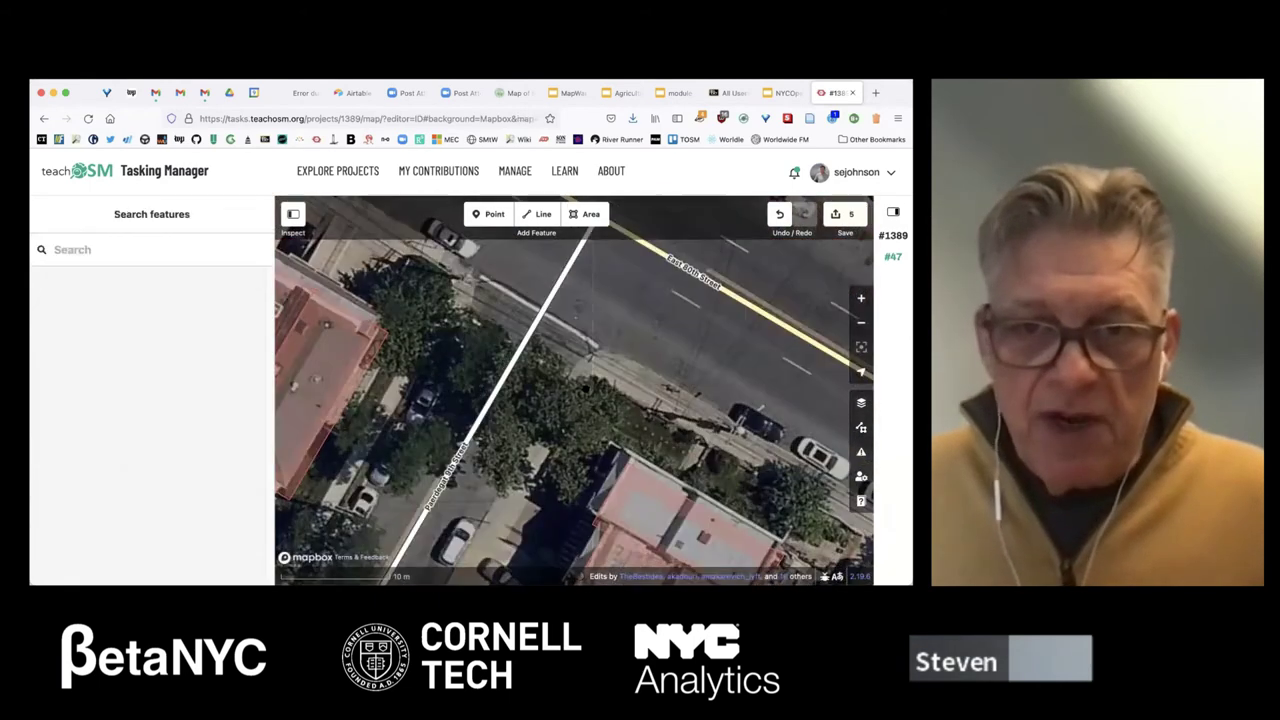
pyautogui.scroll(3, 590, 370)
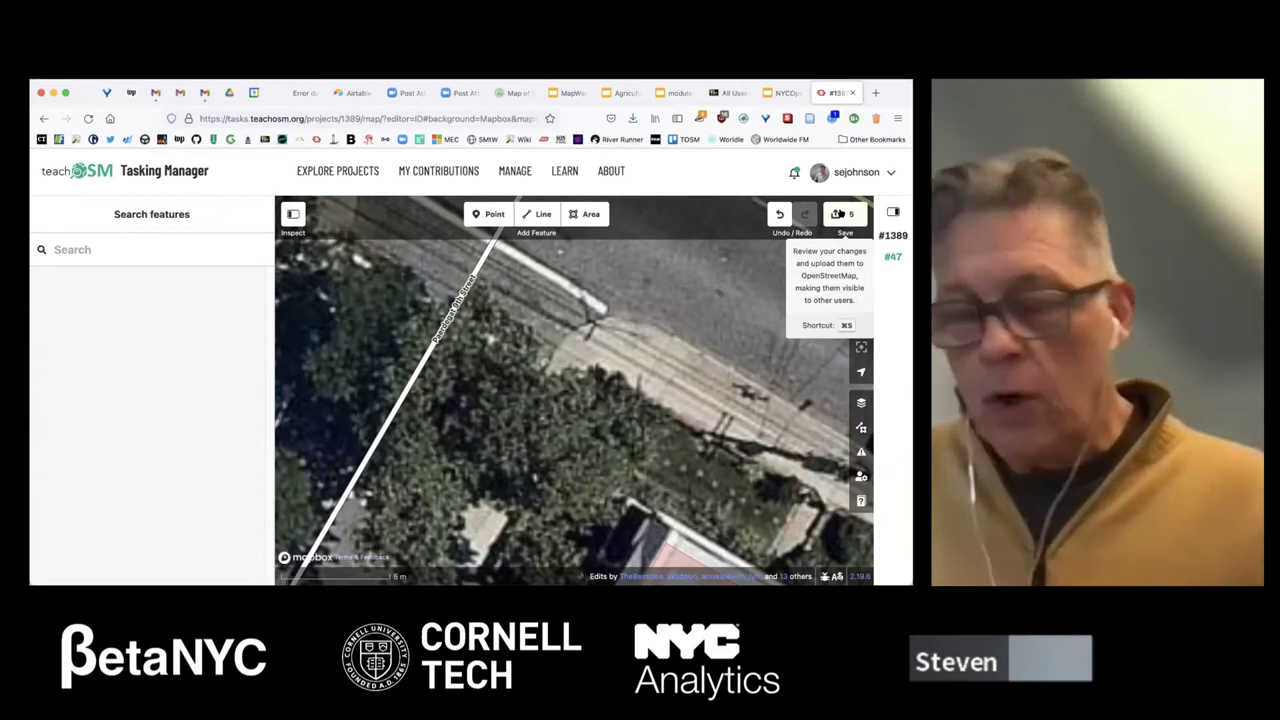
pyautogui.moveTo(494, 374); pyautogui.dragTo(554, 446)
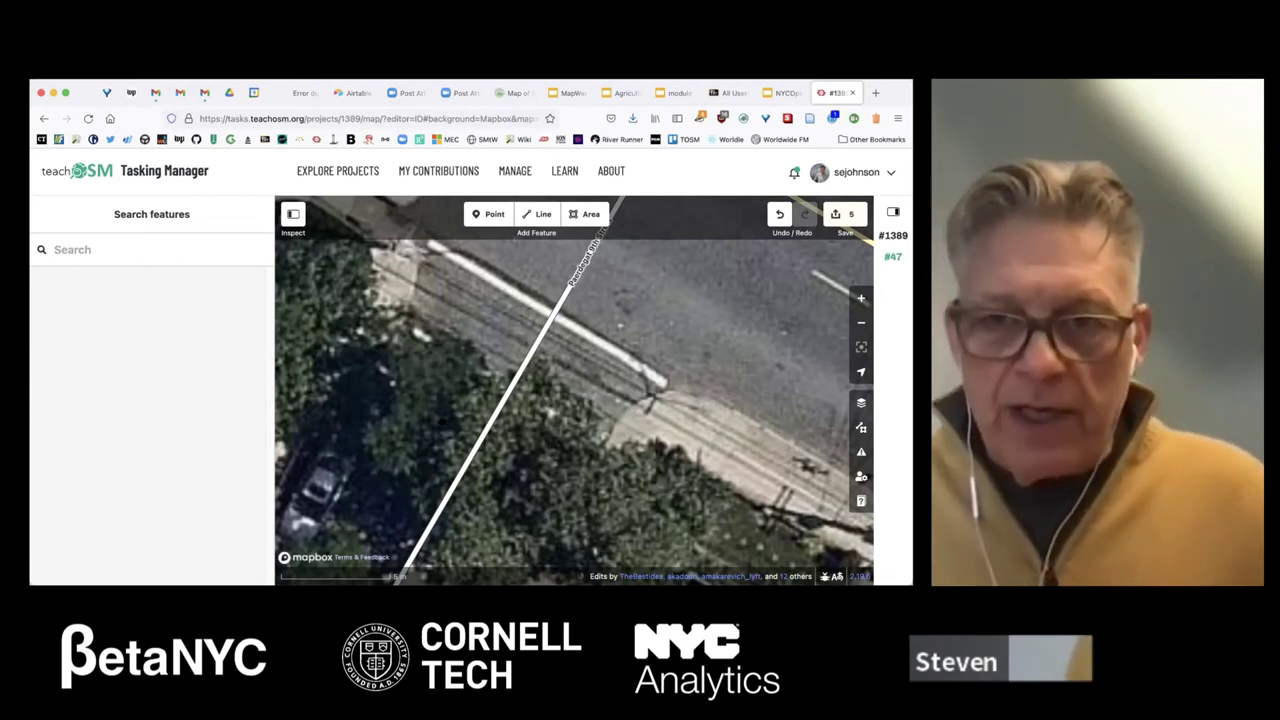
pyautogui.hscroll(-3, 574, 390)
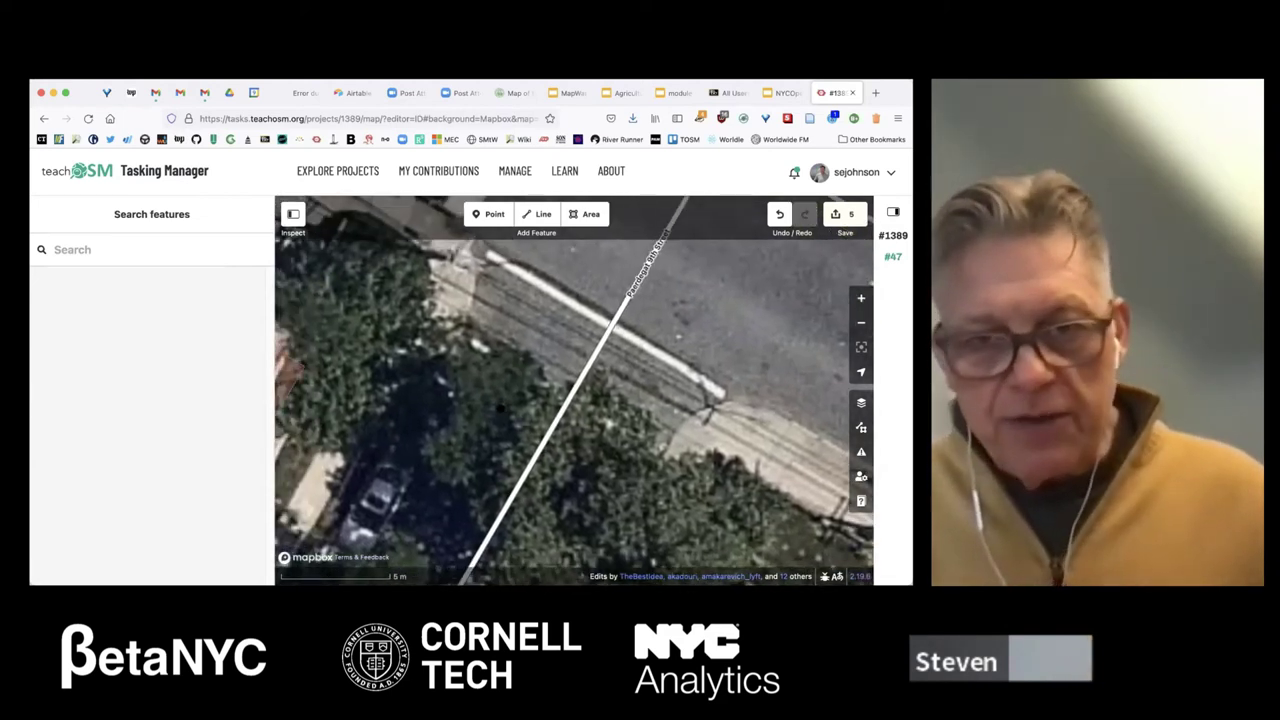
pyautogui.press('1')
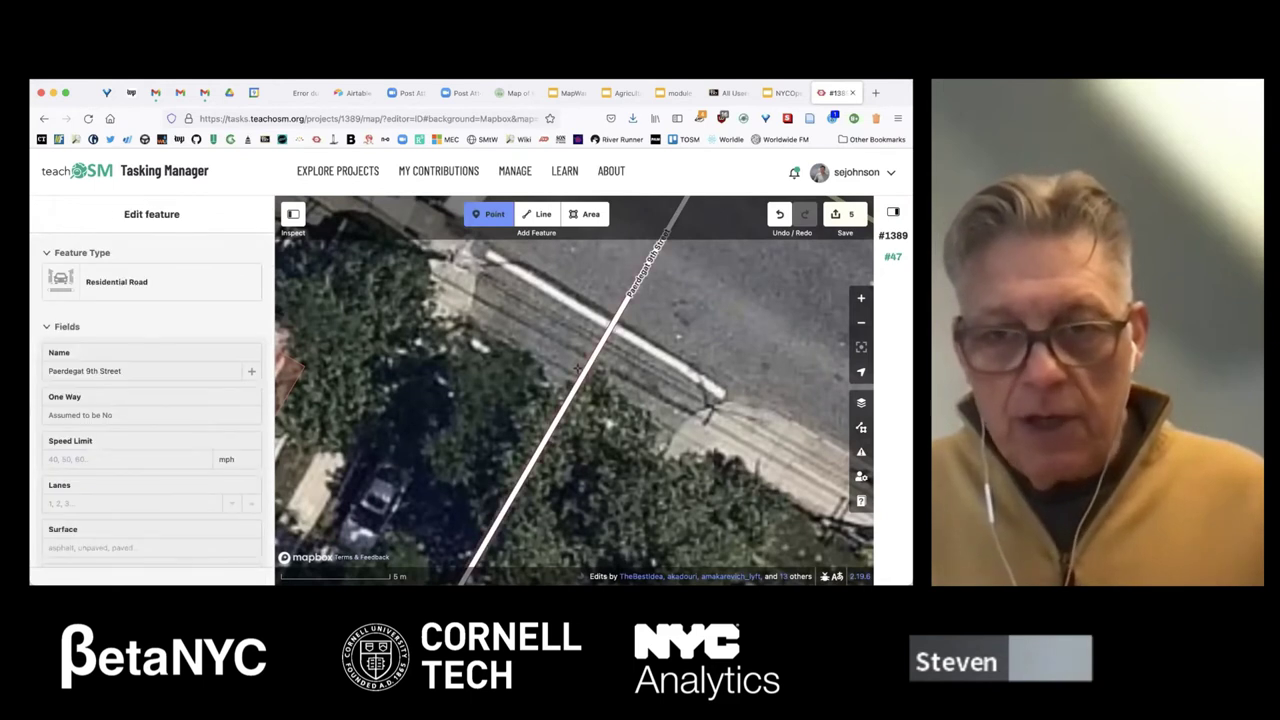
pyautogui.click(586, 364)
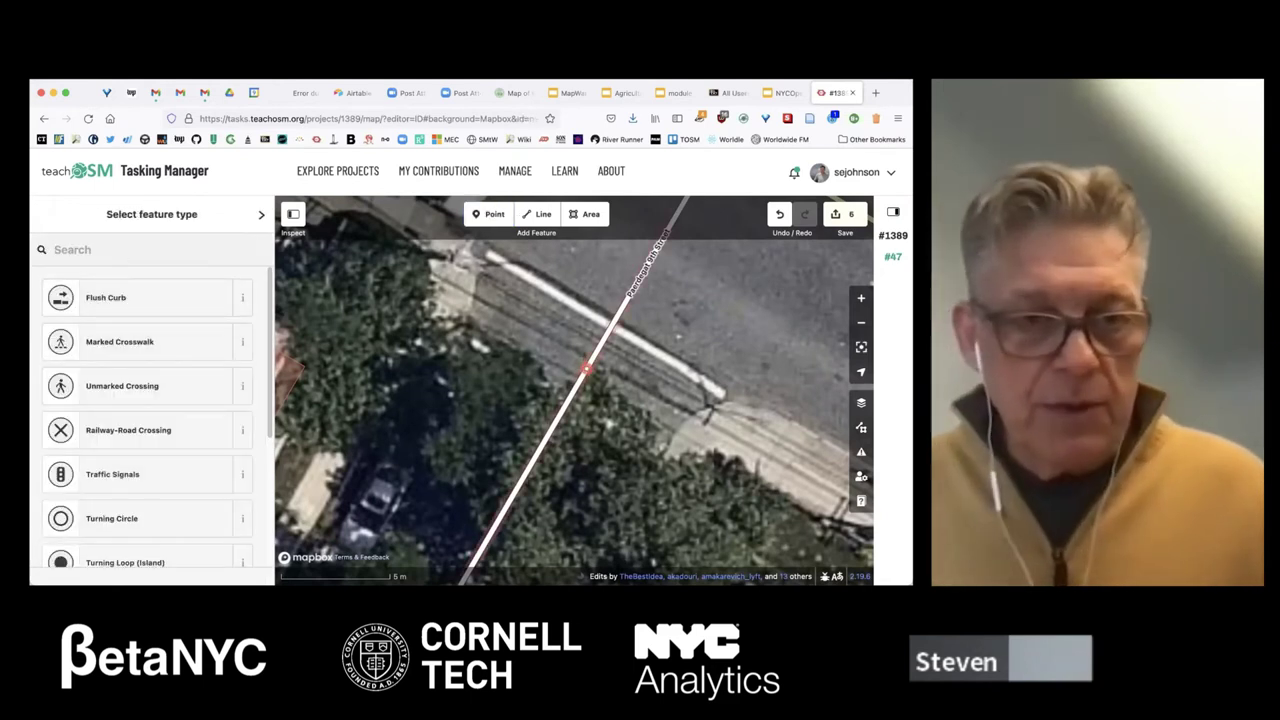
pyautogui.click(100, 385)
pyautogui.click(55, 266)
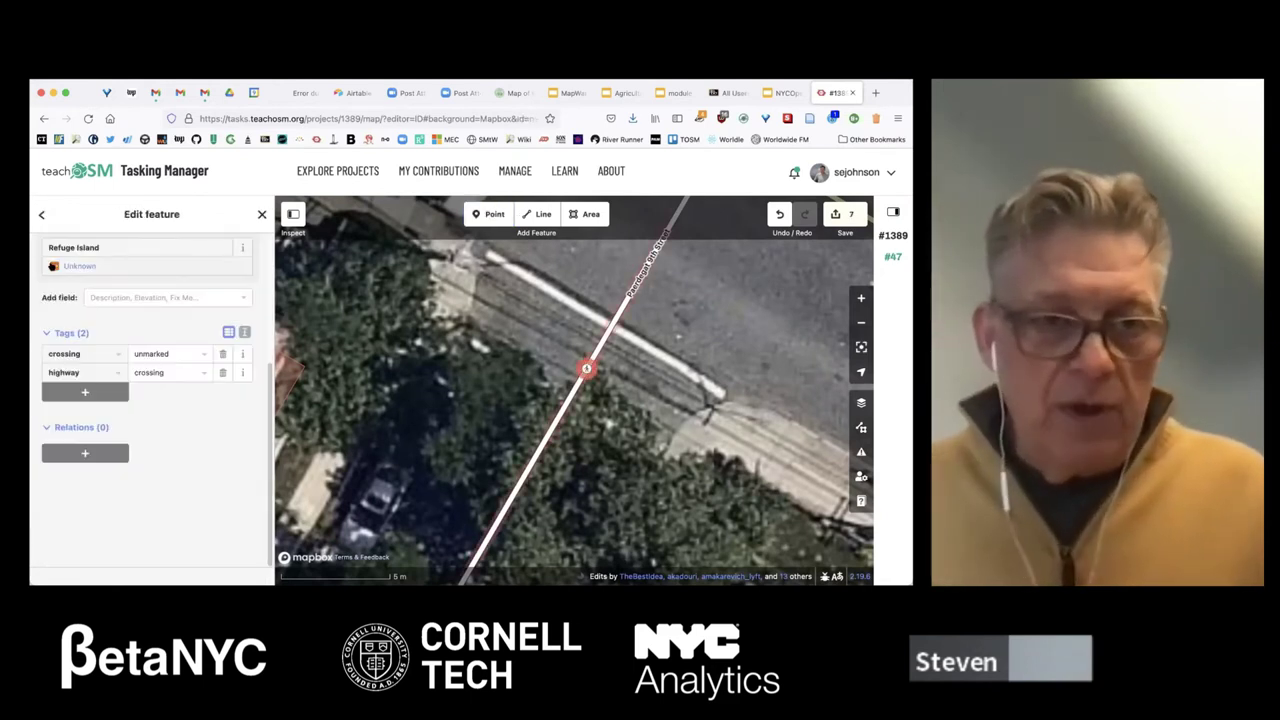
pyautogui.click(53, 266)
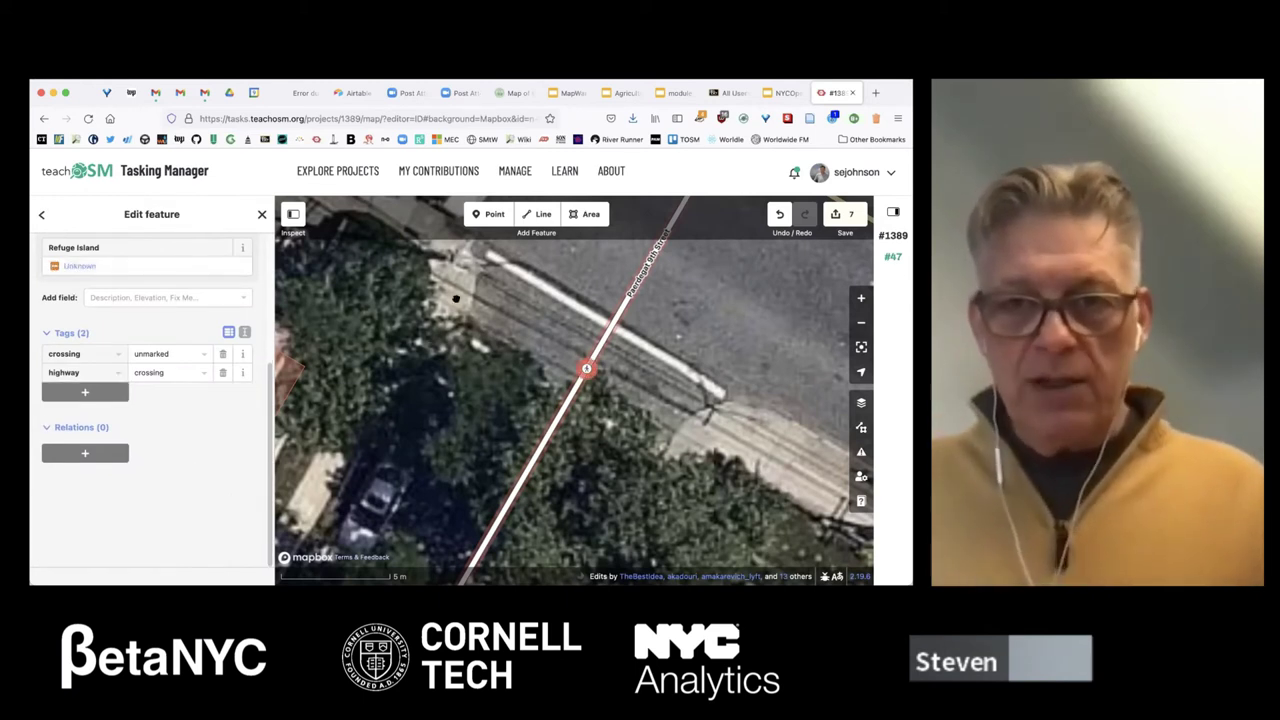
# - Draw a Marked Crosswalk line across Paerdegat 9th Street through the unmarked crossing point, from curb to curb, with the refuge island set to No
pyautogui.click(539, 214)
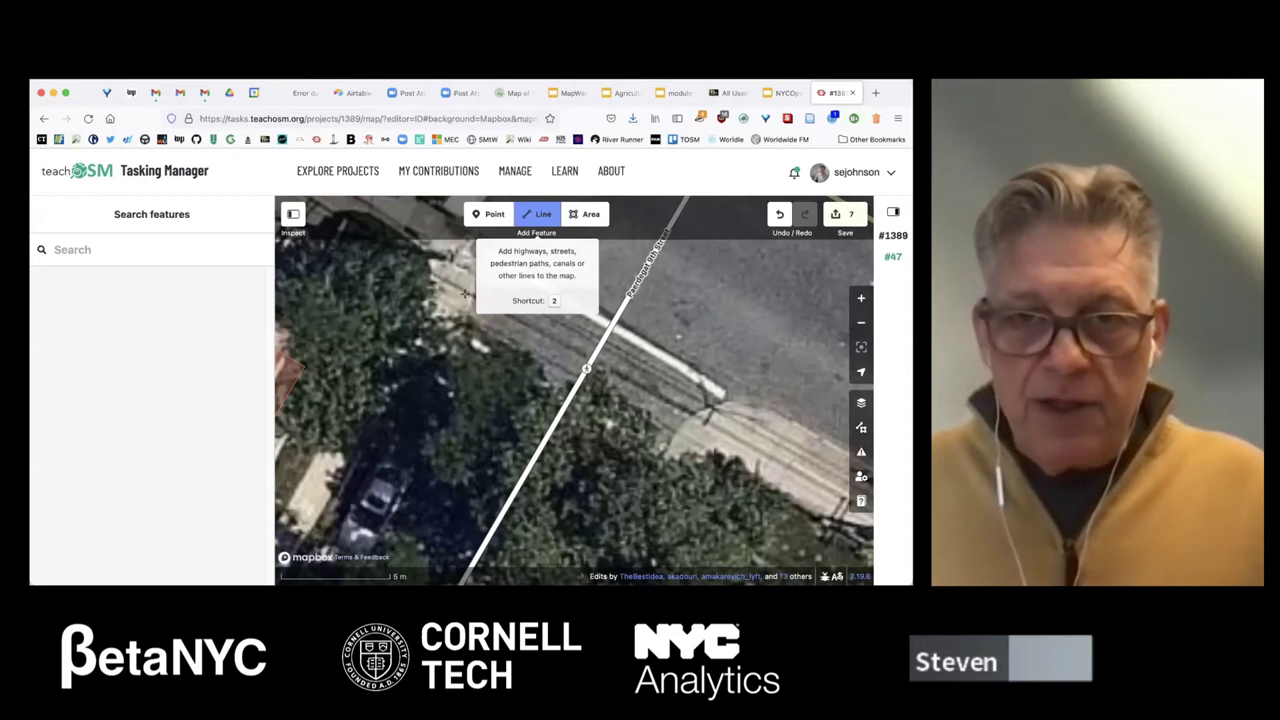
pyautogui.click(586, 369)
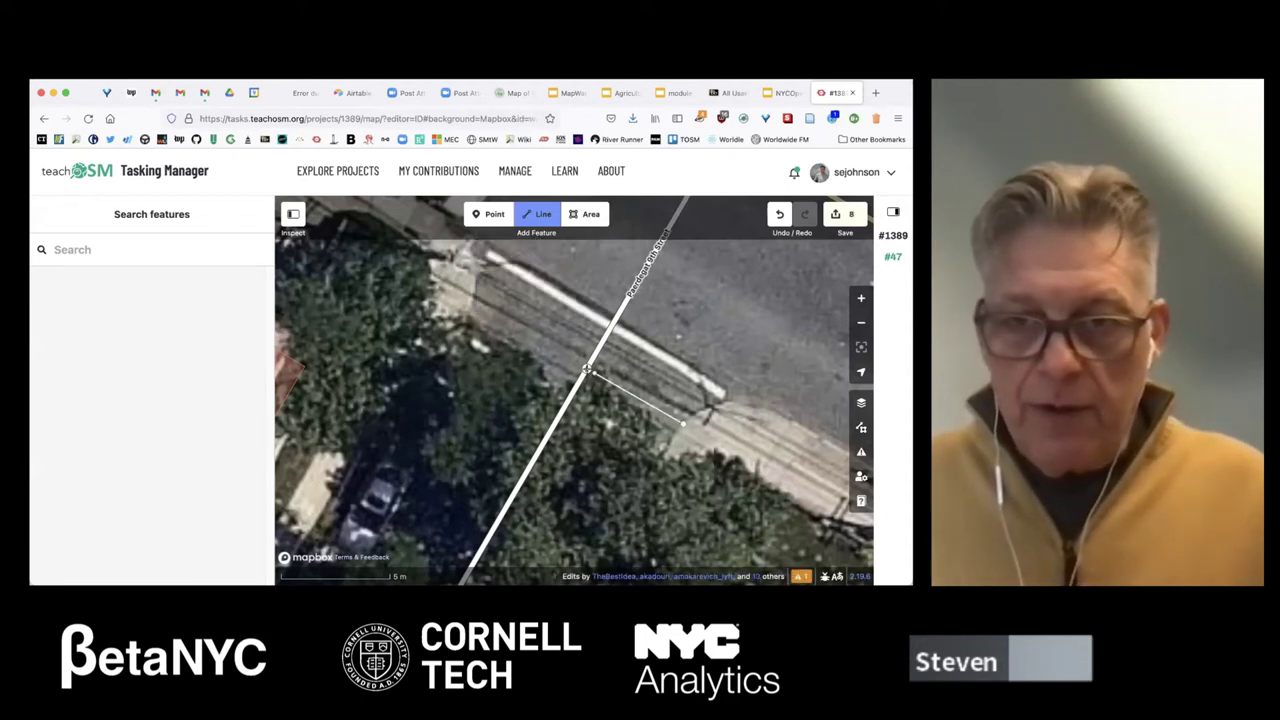
pyautogui.click(683, 423)
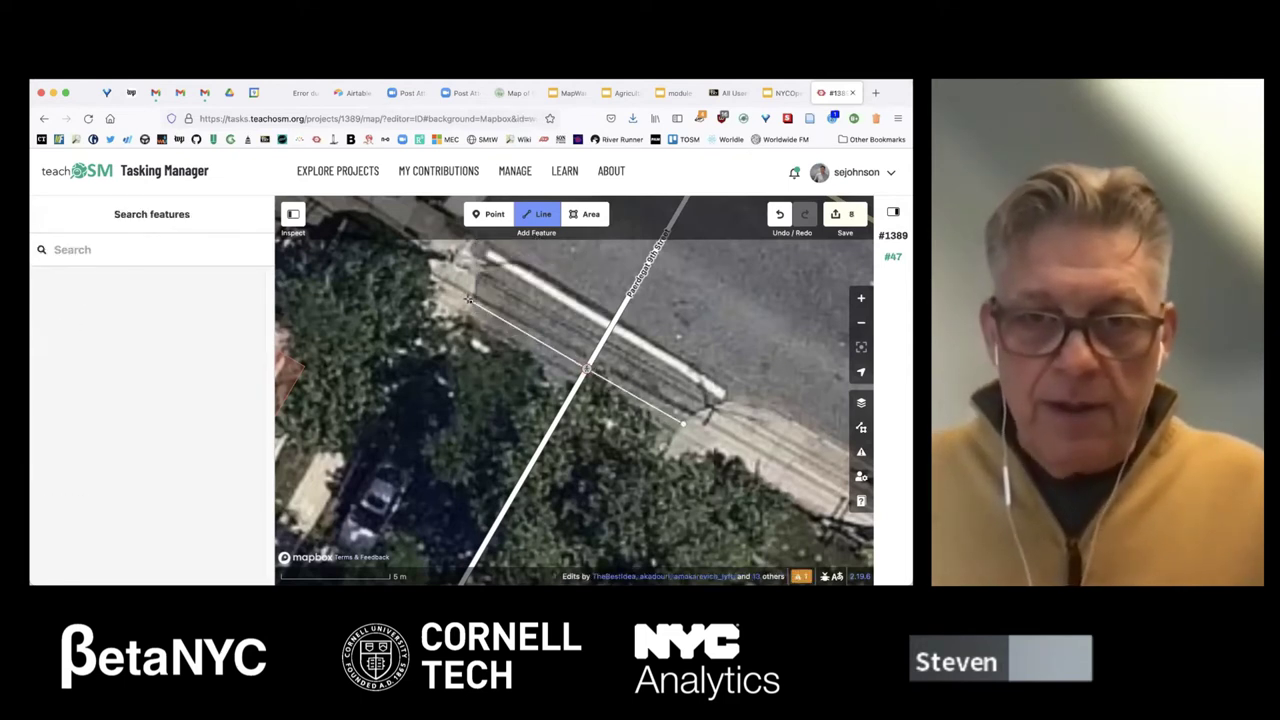
pyautogui.doubleClick(468, 299)
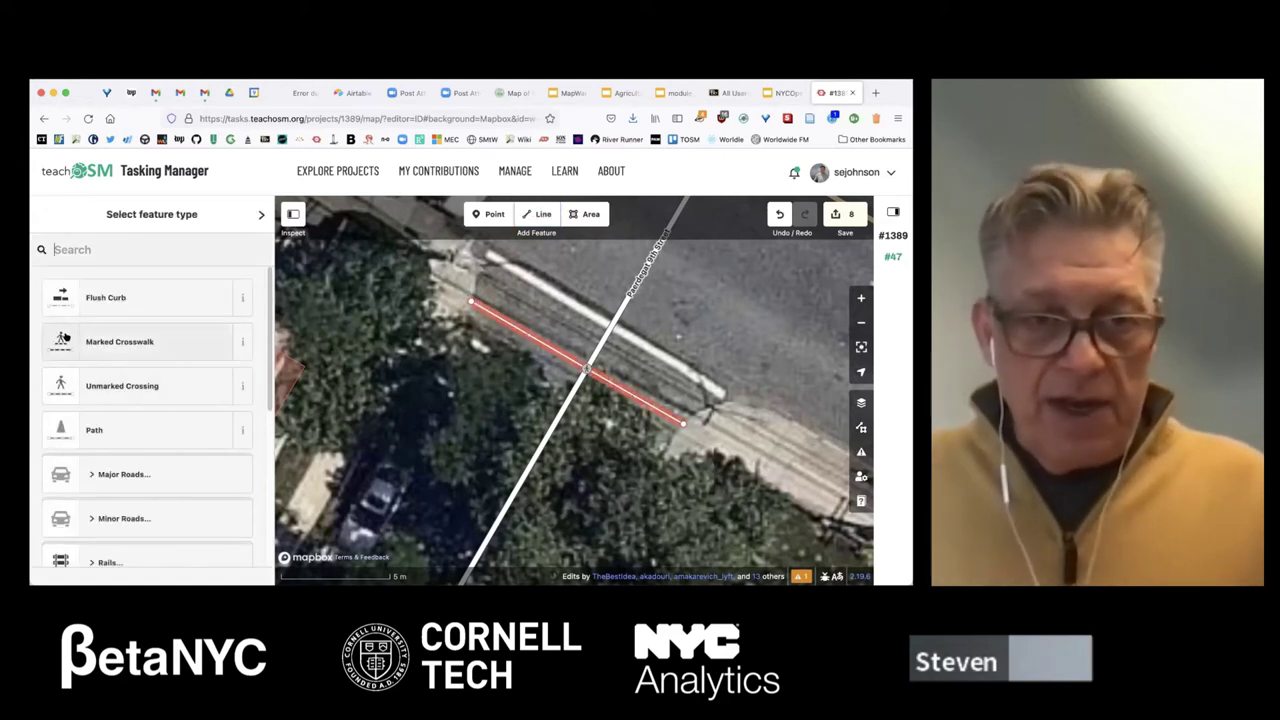
pyautogui.click(64, 338)
pyautogui.click(54, 390)
pyautogui.click(54, 390)
pyautogui.scroll(-3, 54, 390)
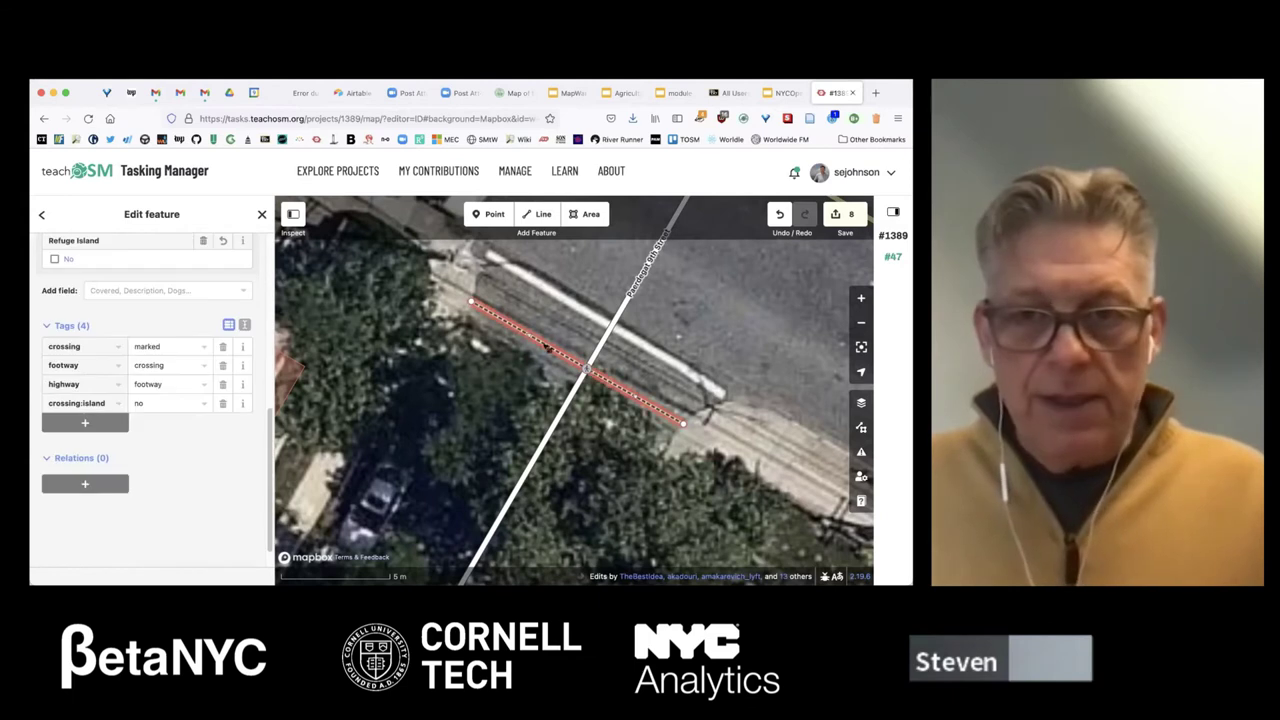
pyautogui.rightClick(545, 342)
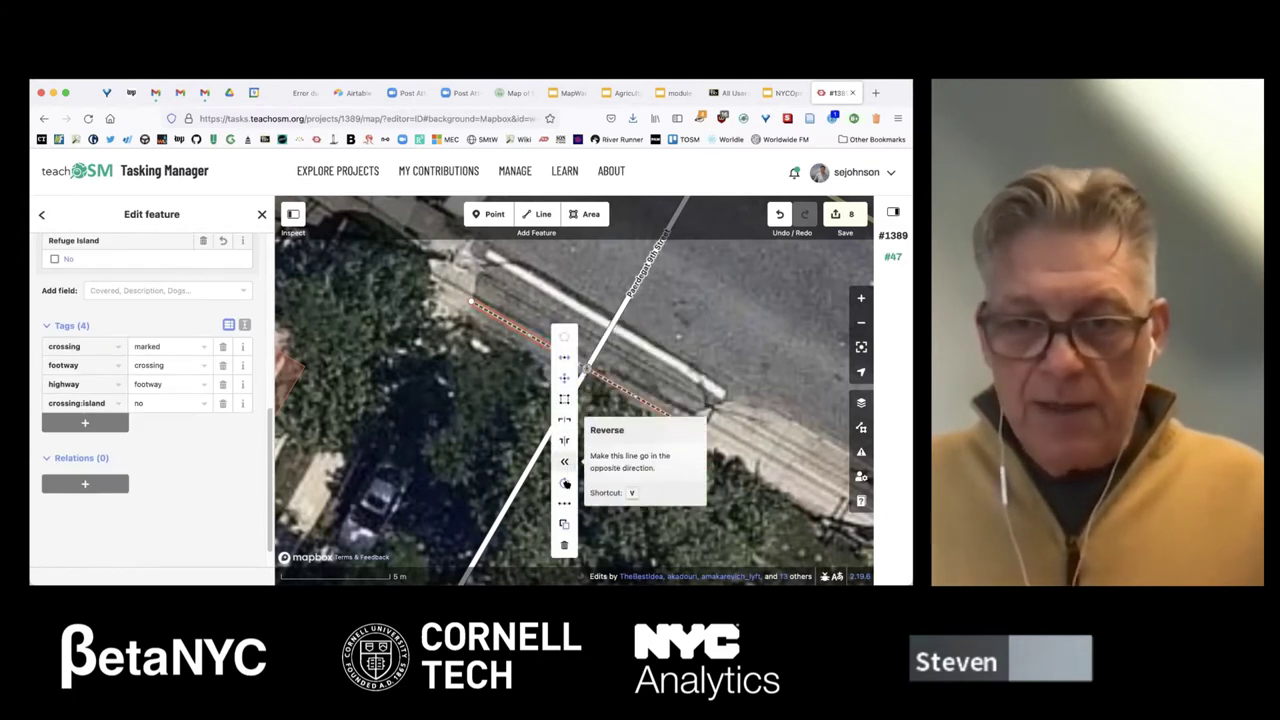
pyautogui.click(592, 372)
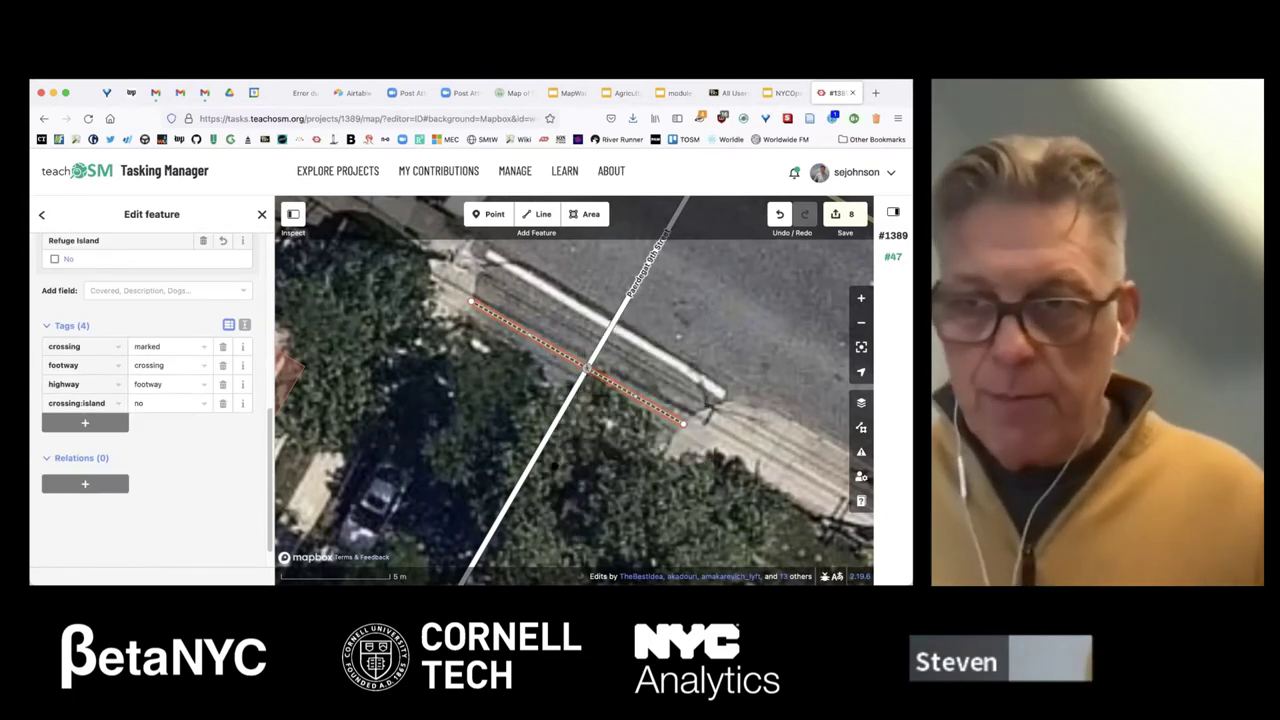
# - Add Flush Curb points at both ends of the Paerdegat 9th Street crosswalk line
pyautogui.click(486, 214)
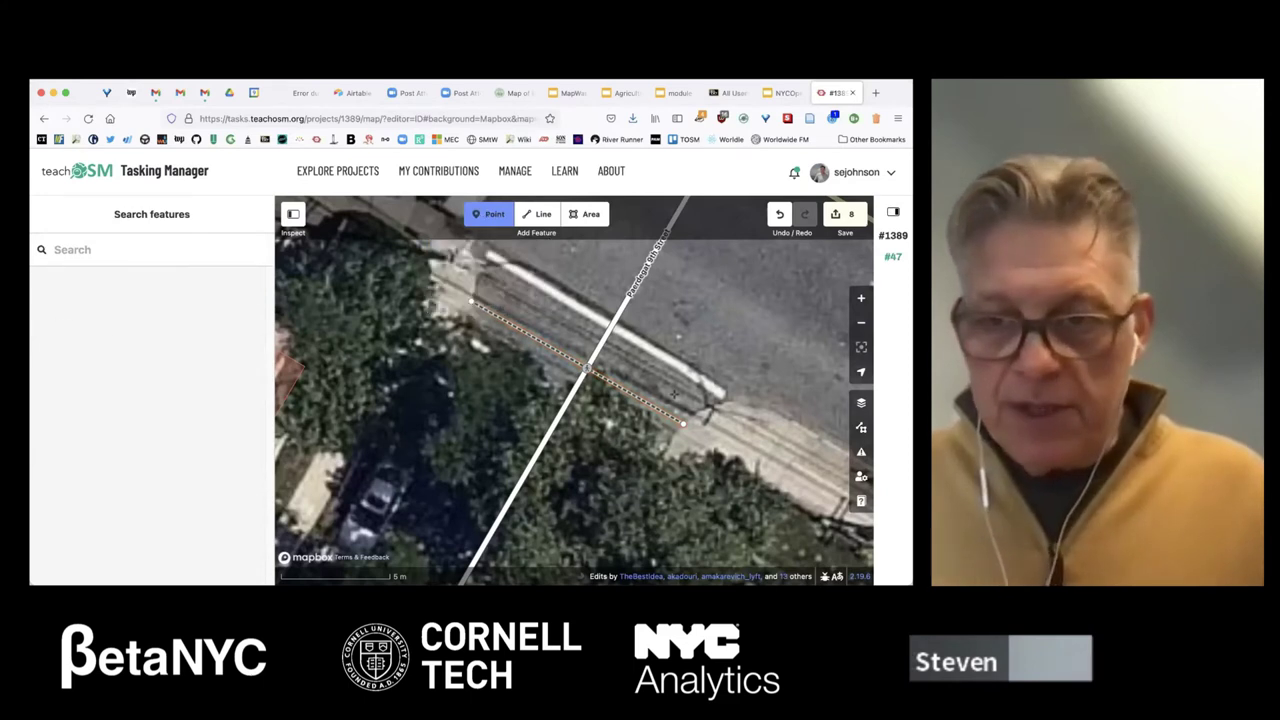
pyautogui.click(683, 423)
pyautogui.click(78, 338)
pyautogui.press('Escape')
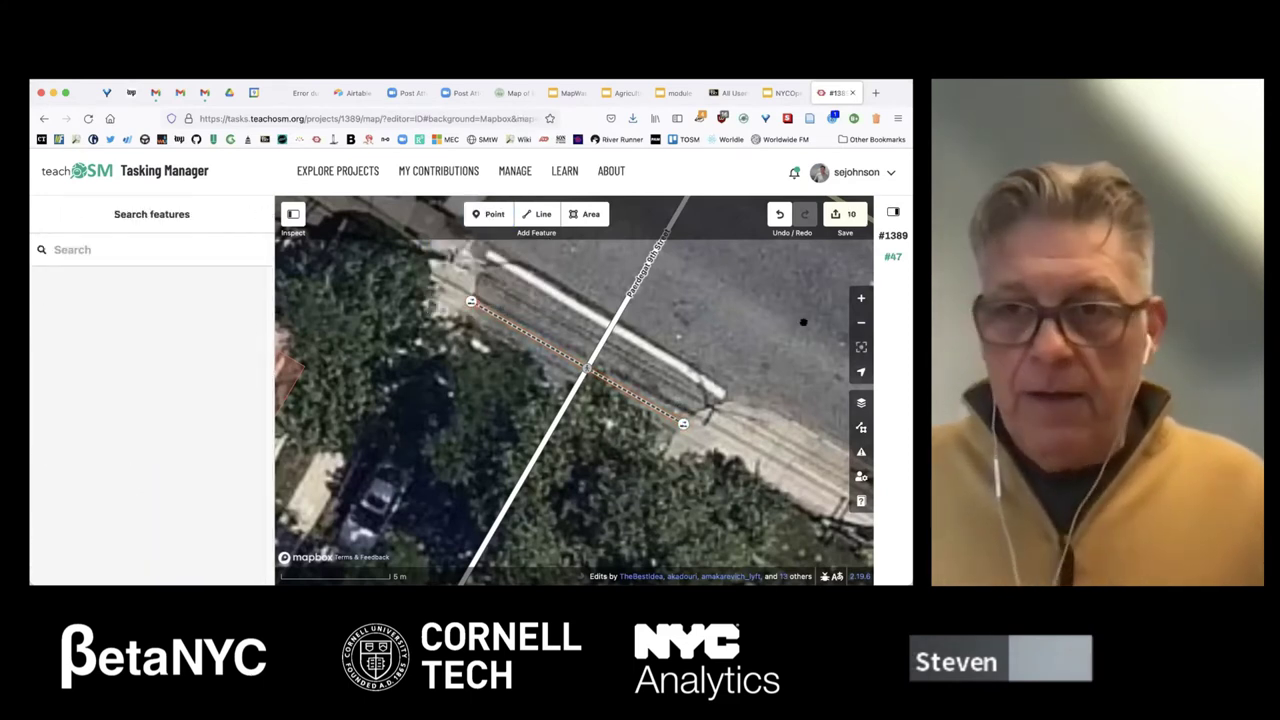
# - Look over the East 80th Street and Paerdegat 10th Street intersection, and survey the blocks down to Paerdegat Avenue North
pyautogui.click(861, 322)
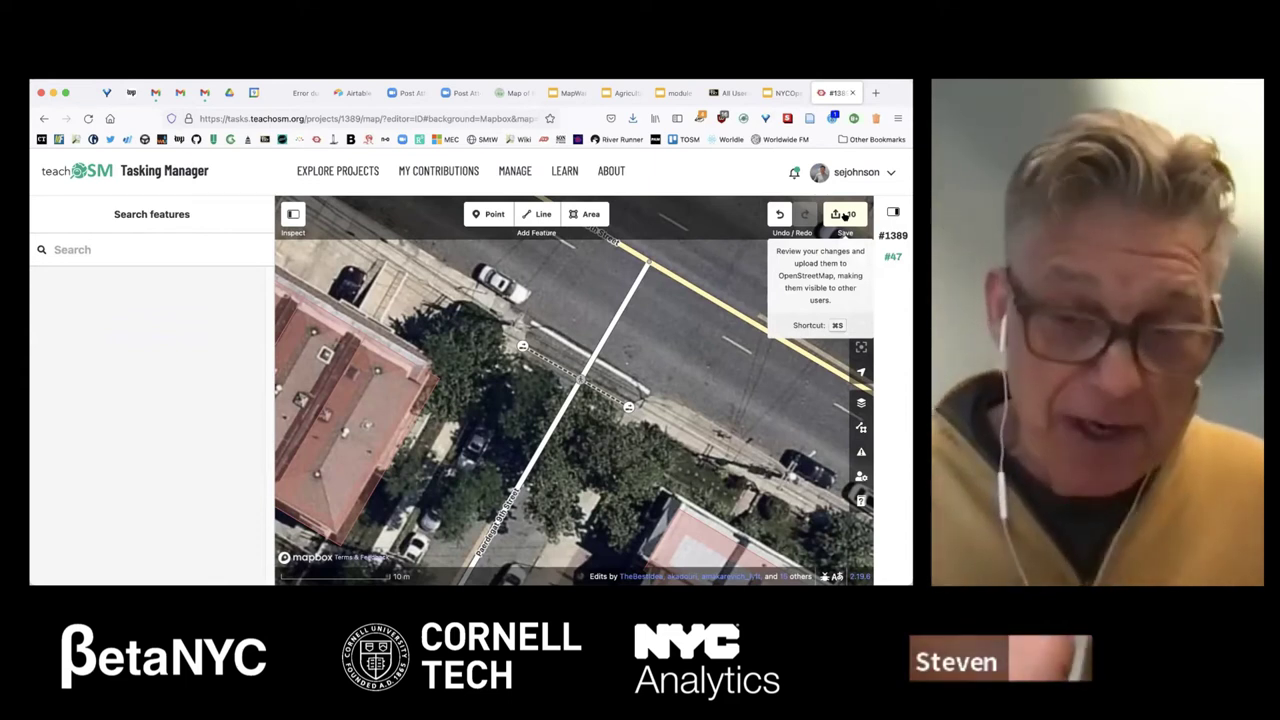
pyautogui.moveTo(789, 411); pyautogui.dragTo(440, 255)
pyautogui.moveTo(760, 470); pyautogui.dragTo(294, 359)
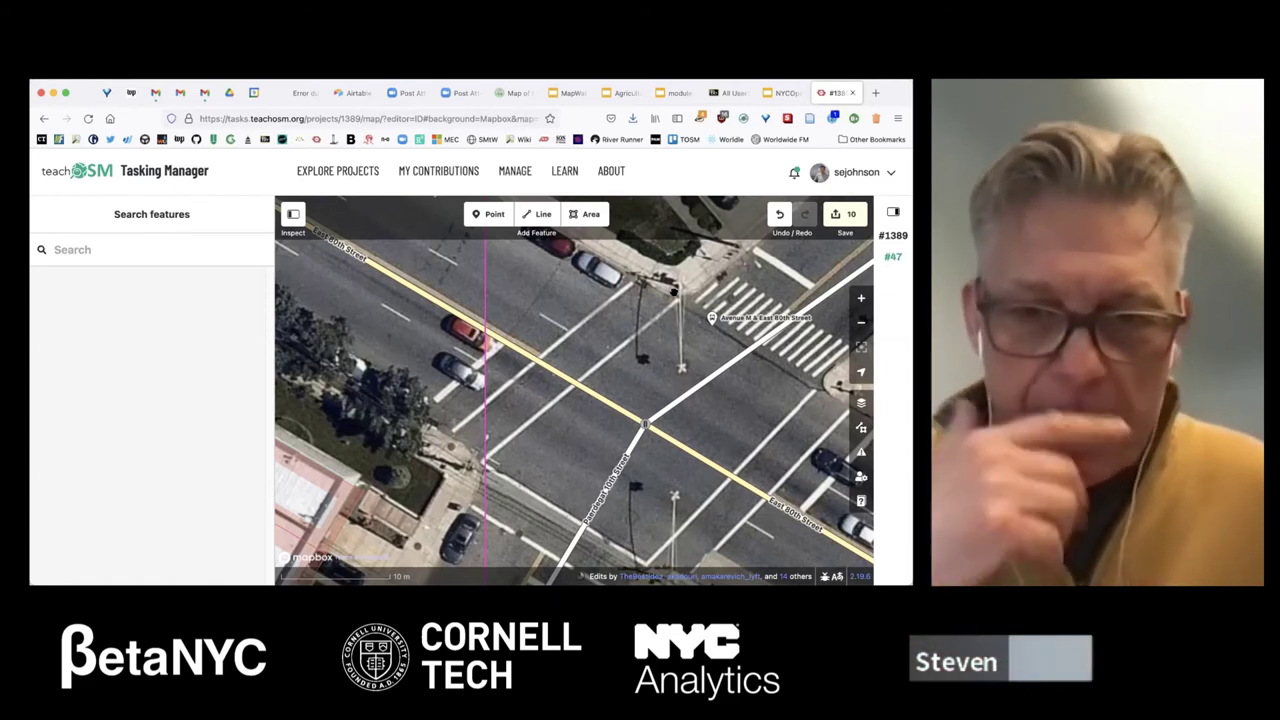
pyautogui.moveTo(527, 348)
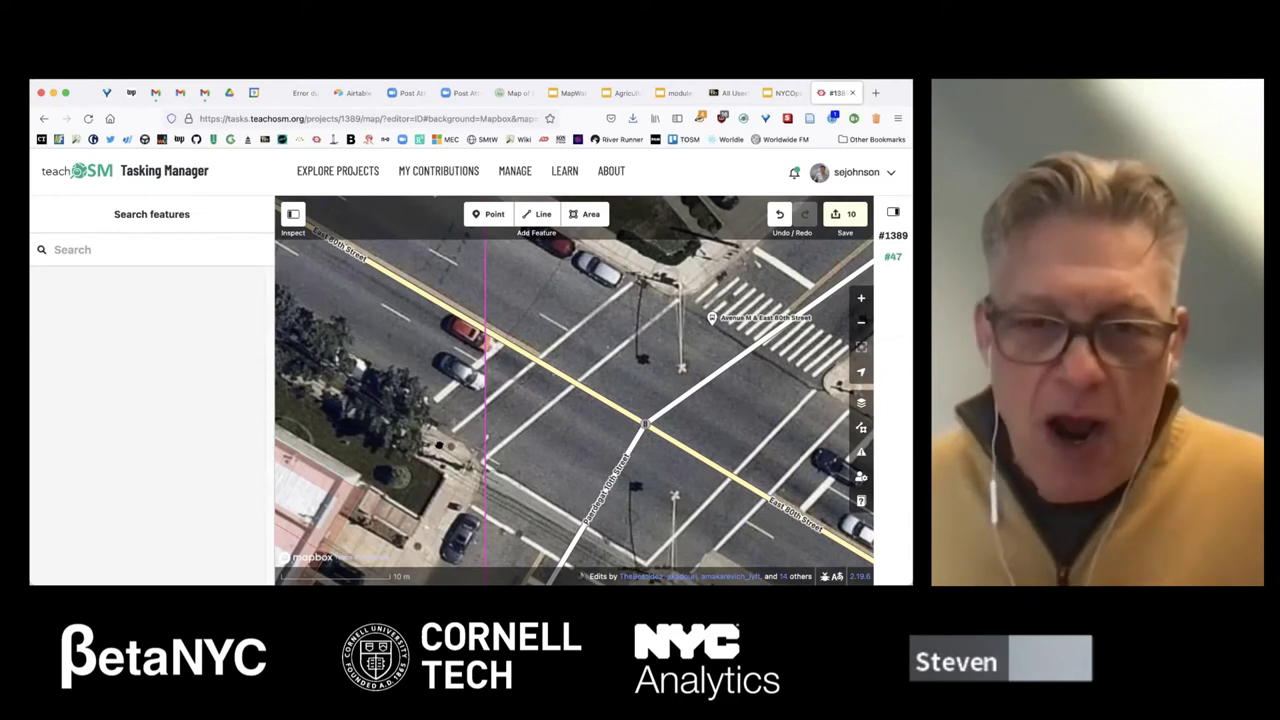
pyautogui.moveTo(527, 348); pyautogui.dragTo(665, 261)
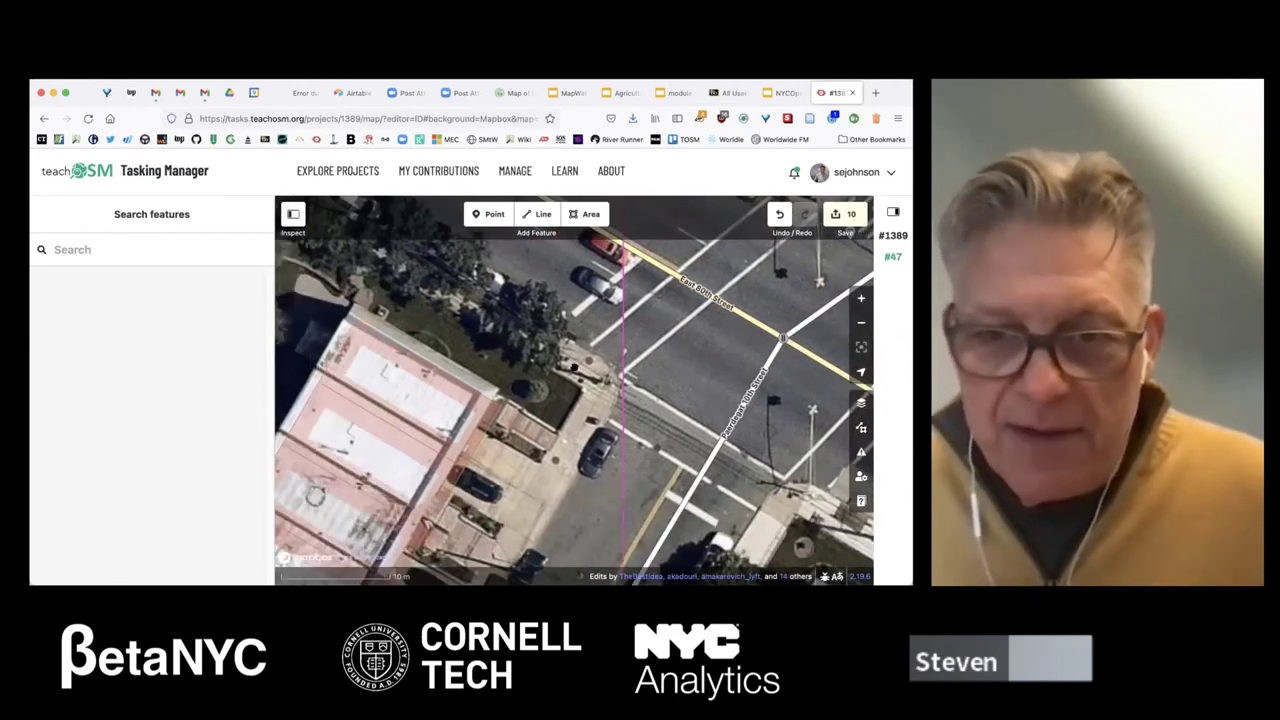
pyautogui.moveTo(514, 487); pyautogui.dragTo(700, 440)
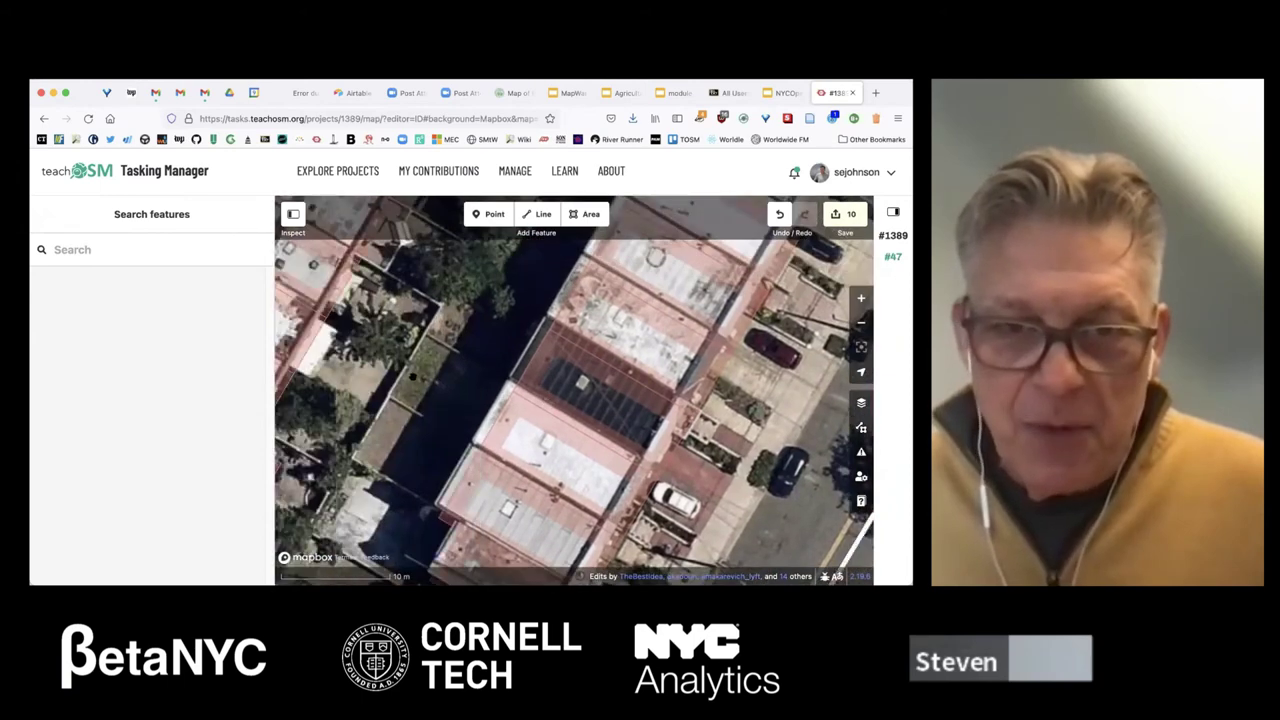
pyautogui.moveTo(560, 380); pyautogui.dragTo(653, 392)
pyautogui.click(861, 322)
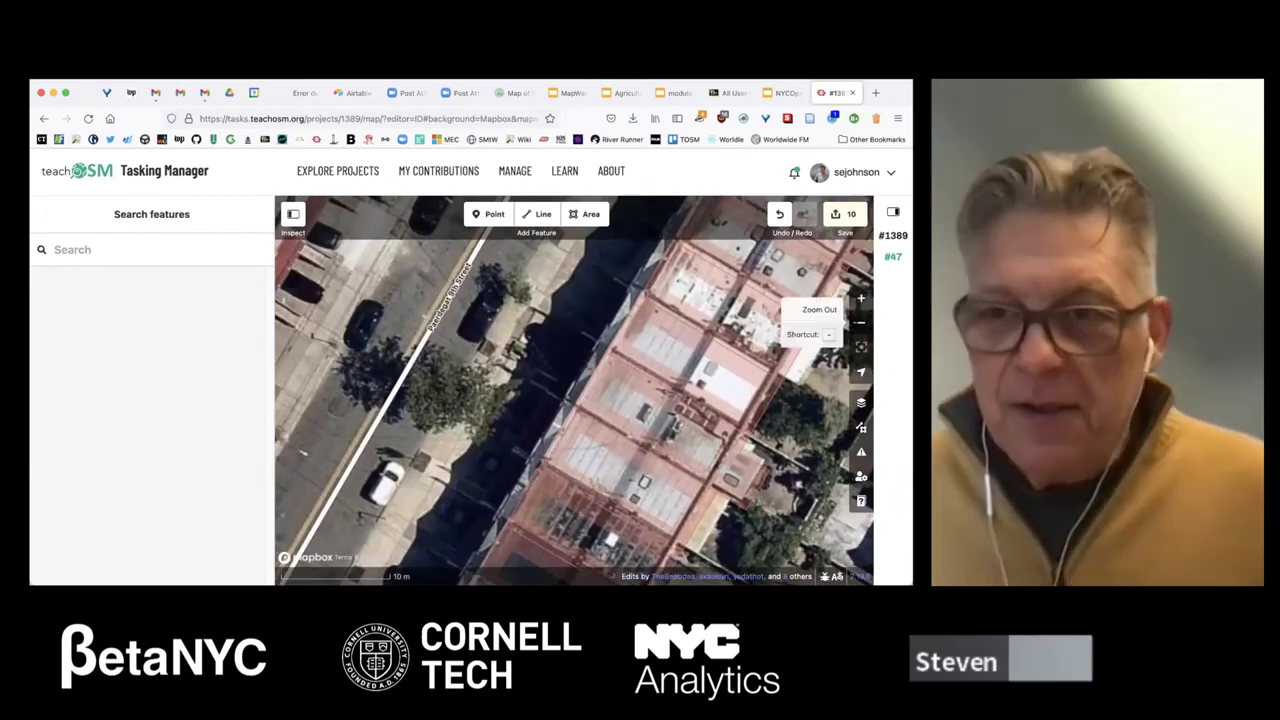
pyautogui.click(861, 322)
pyautogui.moveTo(560, 400); pyautogui.dragTo(425, 330)
pyautogui.scroll(5, 555, 425)
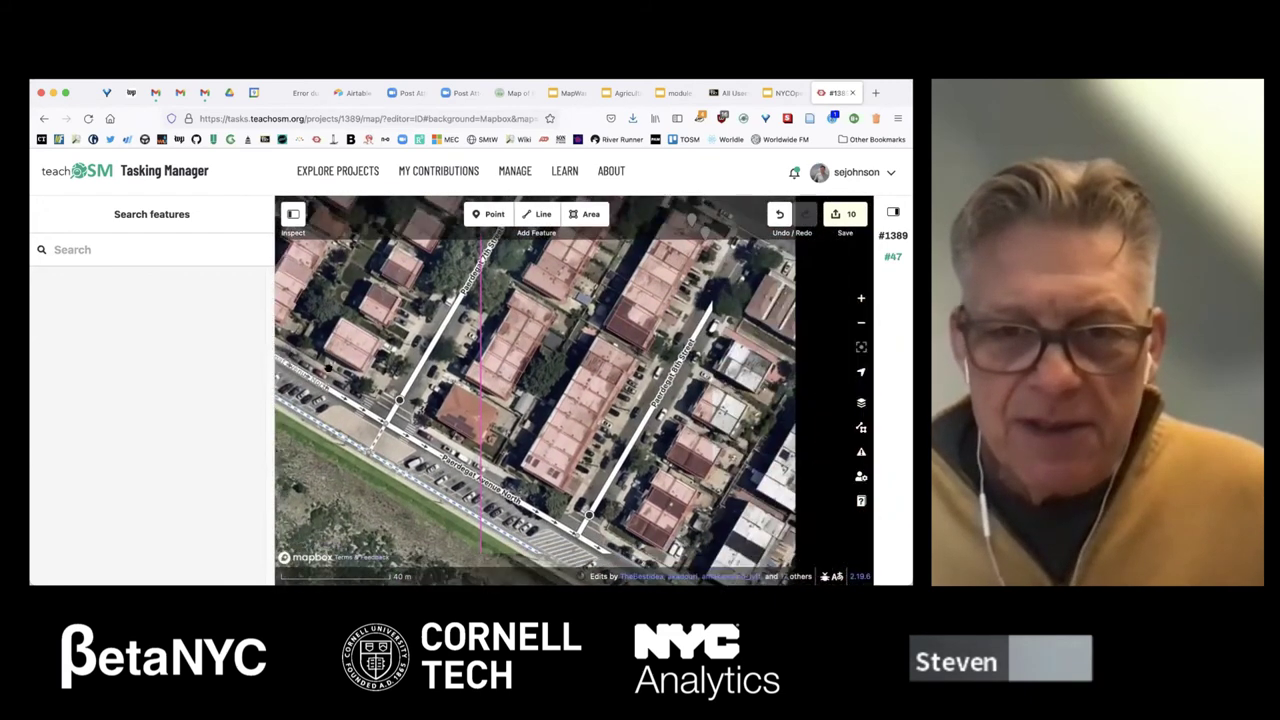
# - Add an Unmarked Crossing point on Paerdegat 8th Street between the stop sign and Paerdegat Avenue North
pyautogui.click(546, 410)
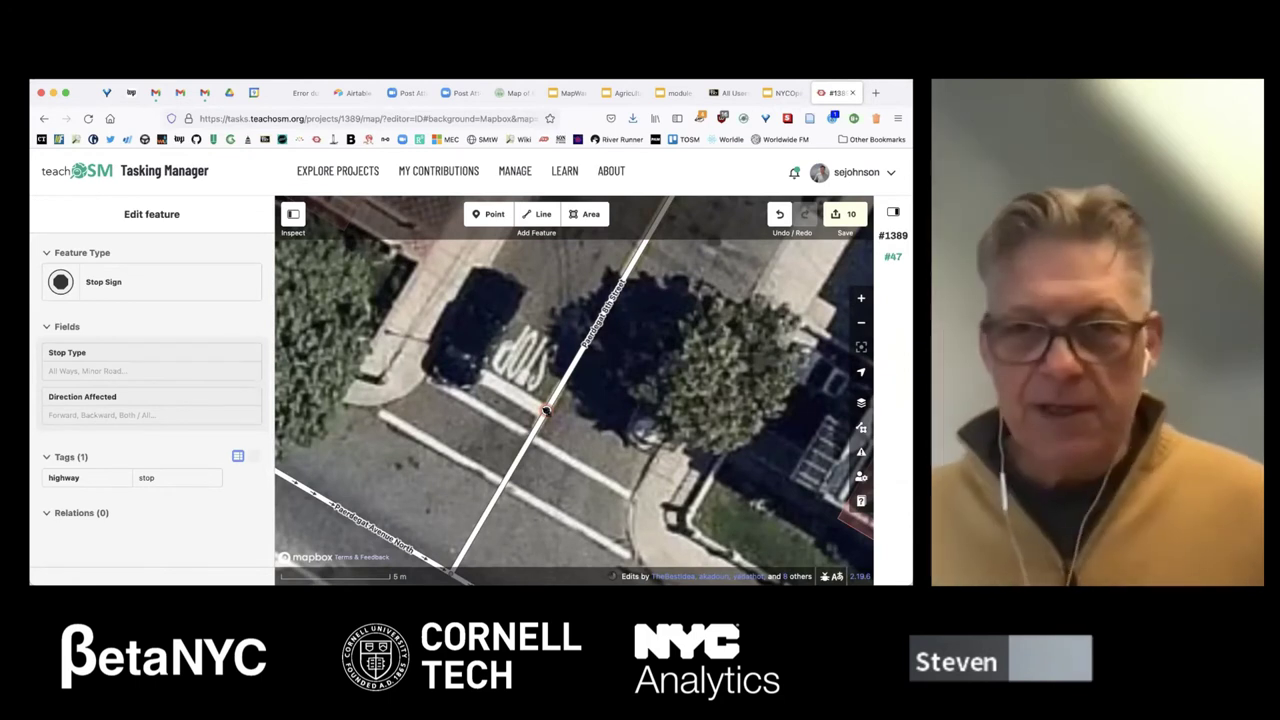
pyautogui.moveTo(520, 457); pyautogui.dragTo(523, 419)
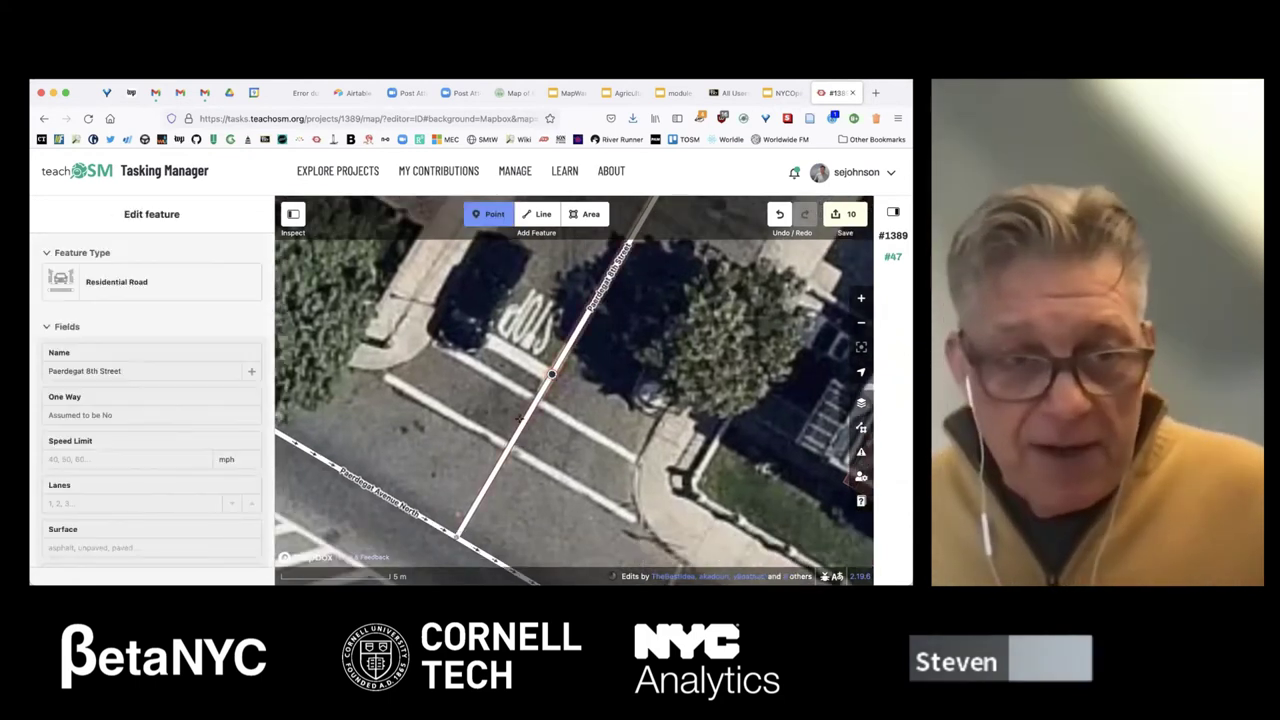
pyautogui.click(523, 421)
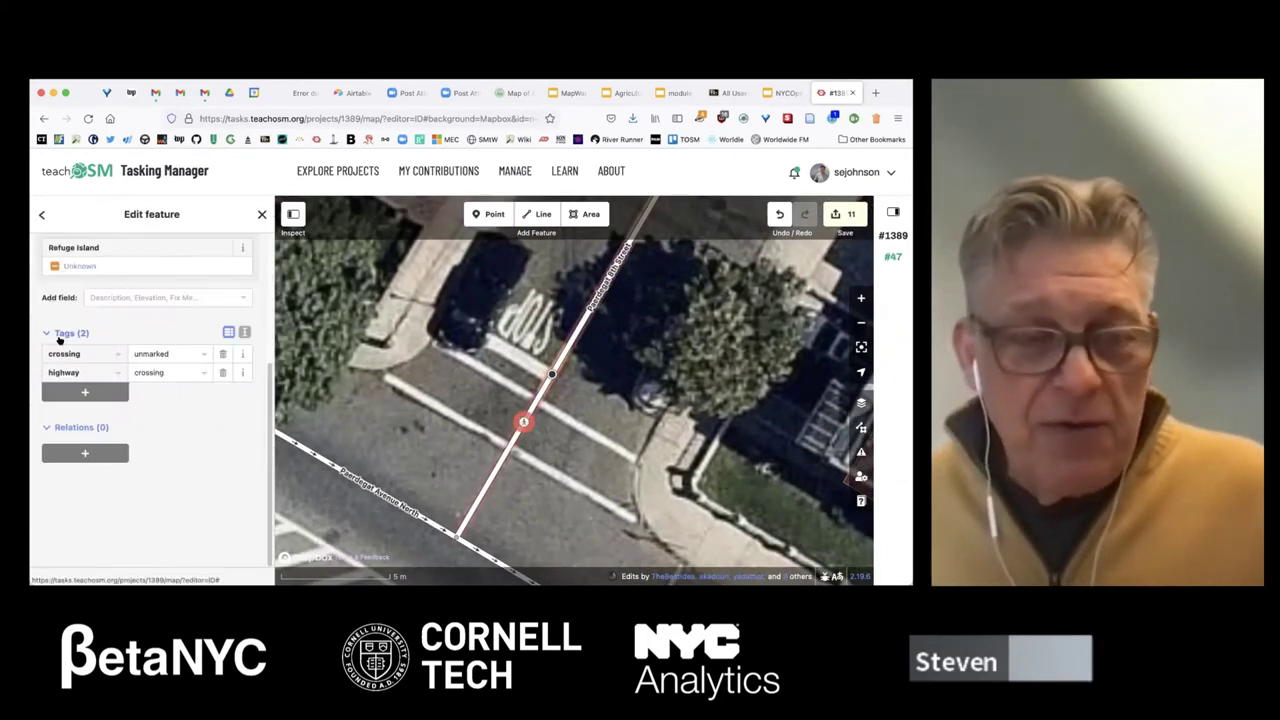
# - Draw a Marked Crosswalk line across Paerdegat 8th Street through the crossing point near Paerdegat Avenue North, with the refuge island set to No
pyautogui.click(529, 215)
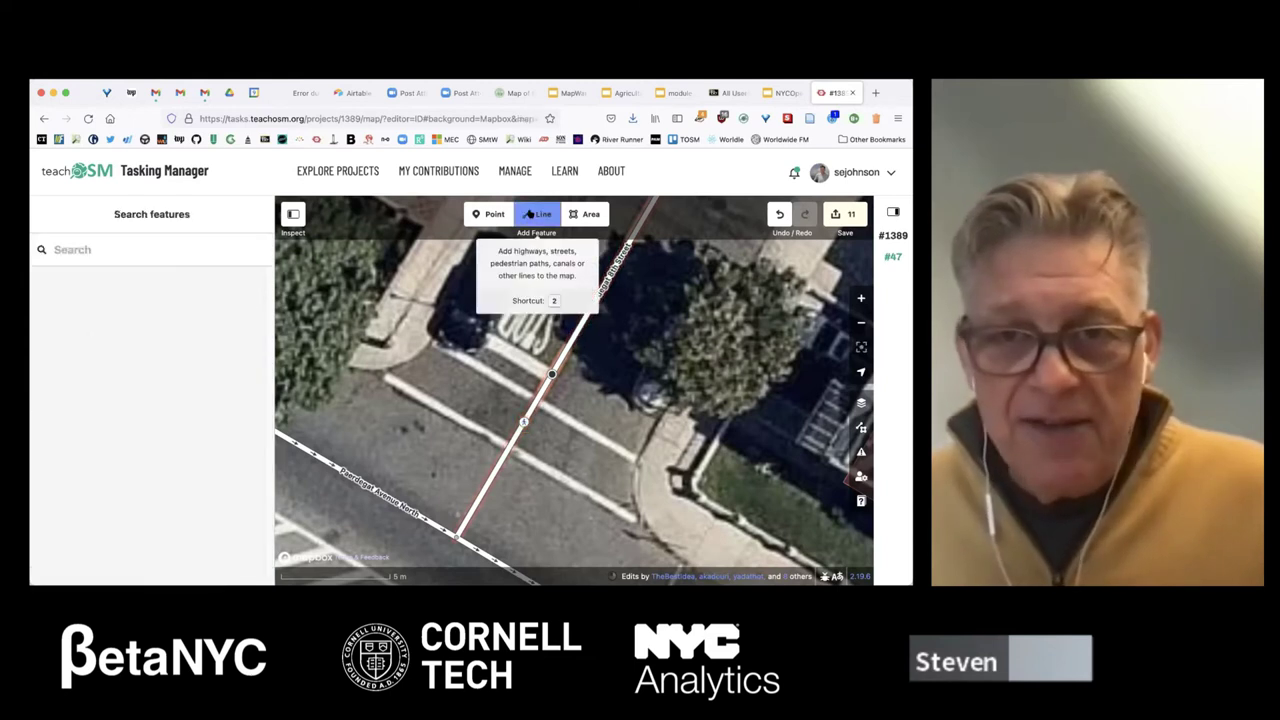
pyautogui.click(408, 360)
pyautogui.click(523, 421)
pyautogui.doubleClick(630, 485)
pyautogui.click(140, 340)
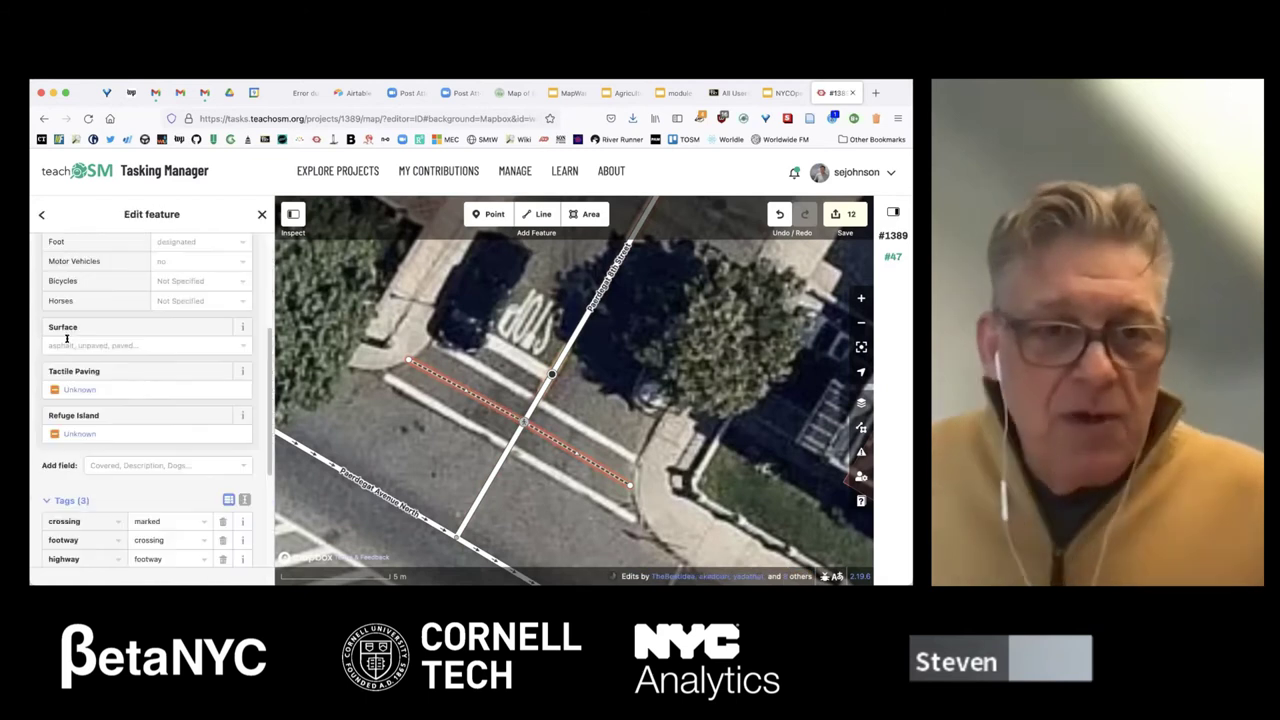
pyautogui.click(60, 433)
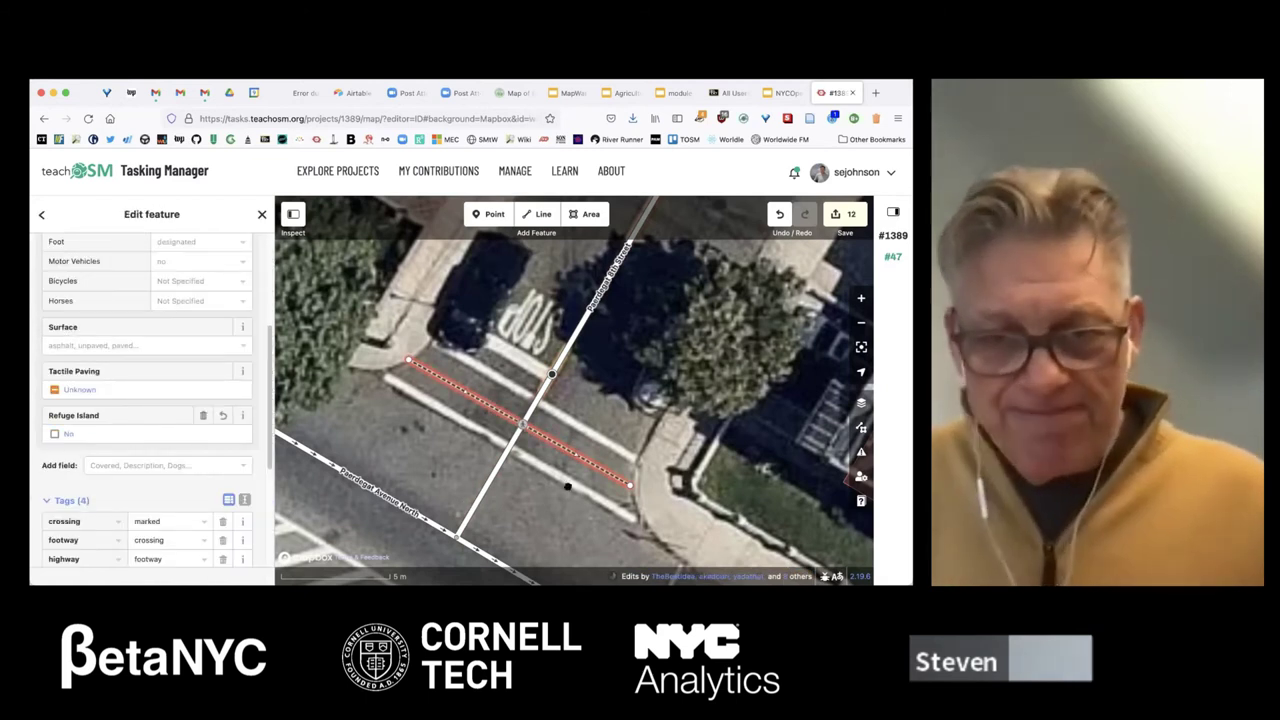
# - Add Flush Curb points at both ends of the crosswalk line near Paerdegat Avenue North
pyautogui.click(488, 215)
pyautogui.click(488, 215)
pyautogui.scroll(3, 623, 370)
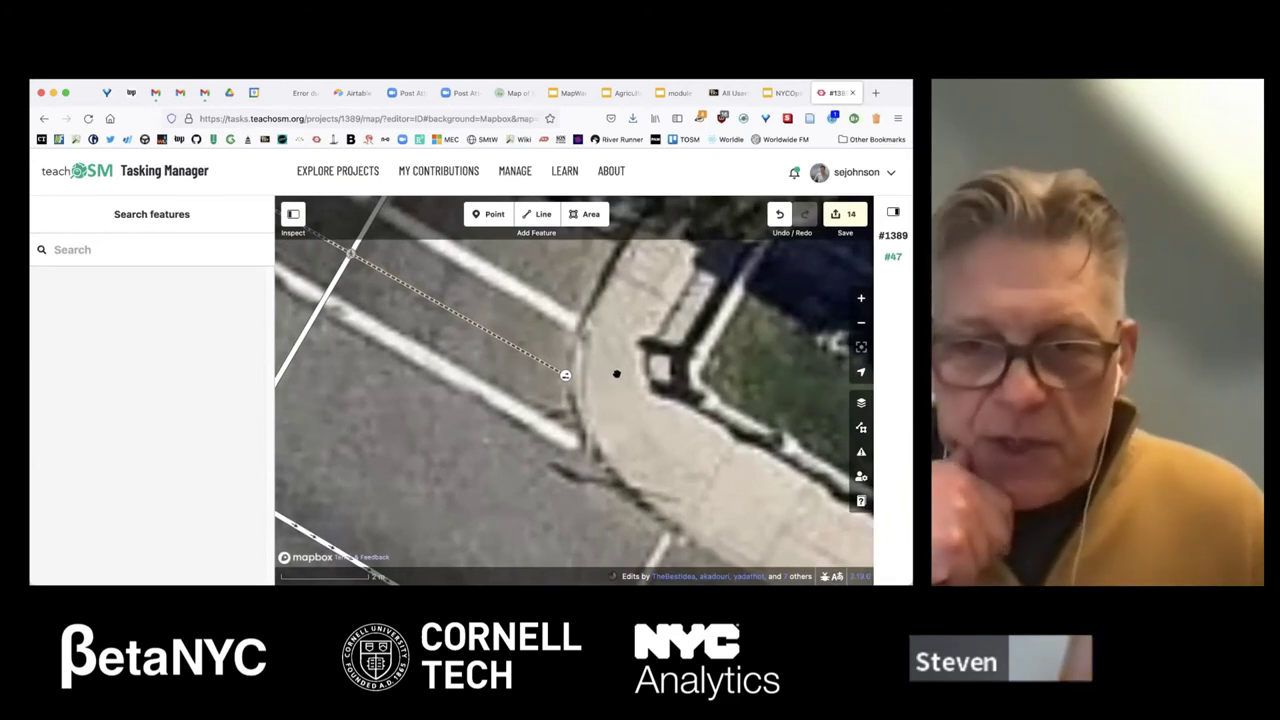
# - Examine the curb and sidewalk imagery around the southeast end of the Paerdegat 8th Street crosswalk
pyautogui.moveTo(614, 374); pyautogui.dragTo(563, 381)
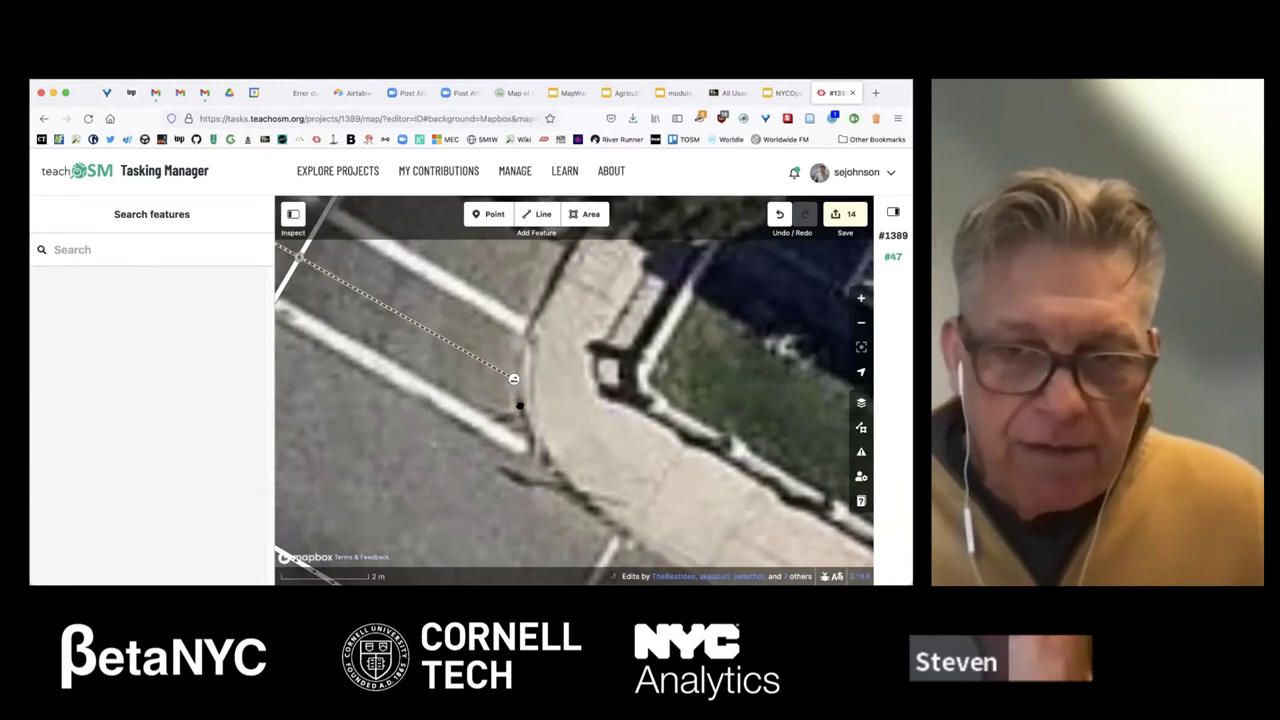
pyautogui.click(514, 379)
pyautogui.click(528, 442)
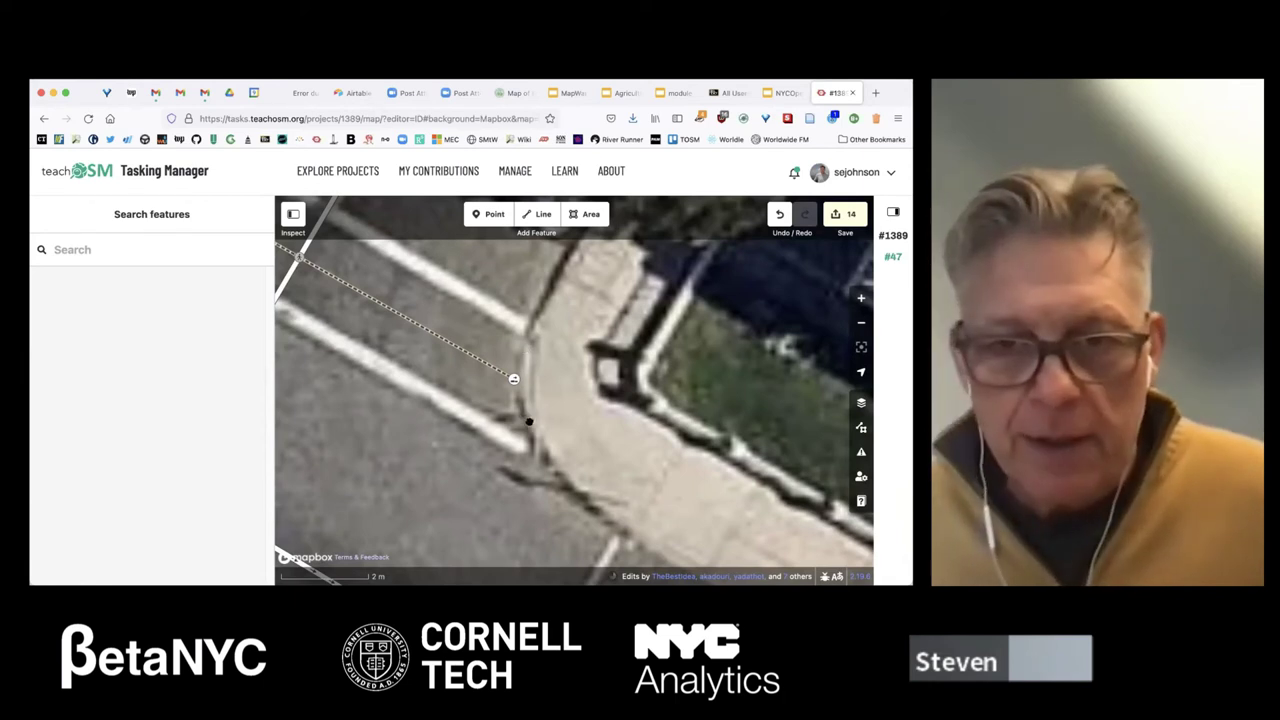
pyautogui.scroll(1, 529, 421)
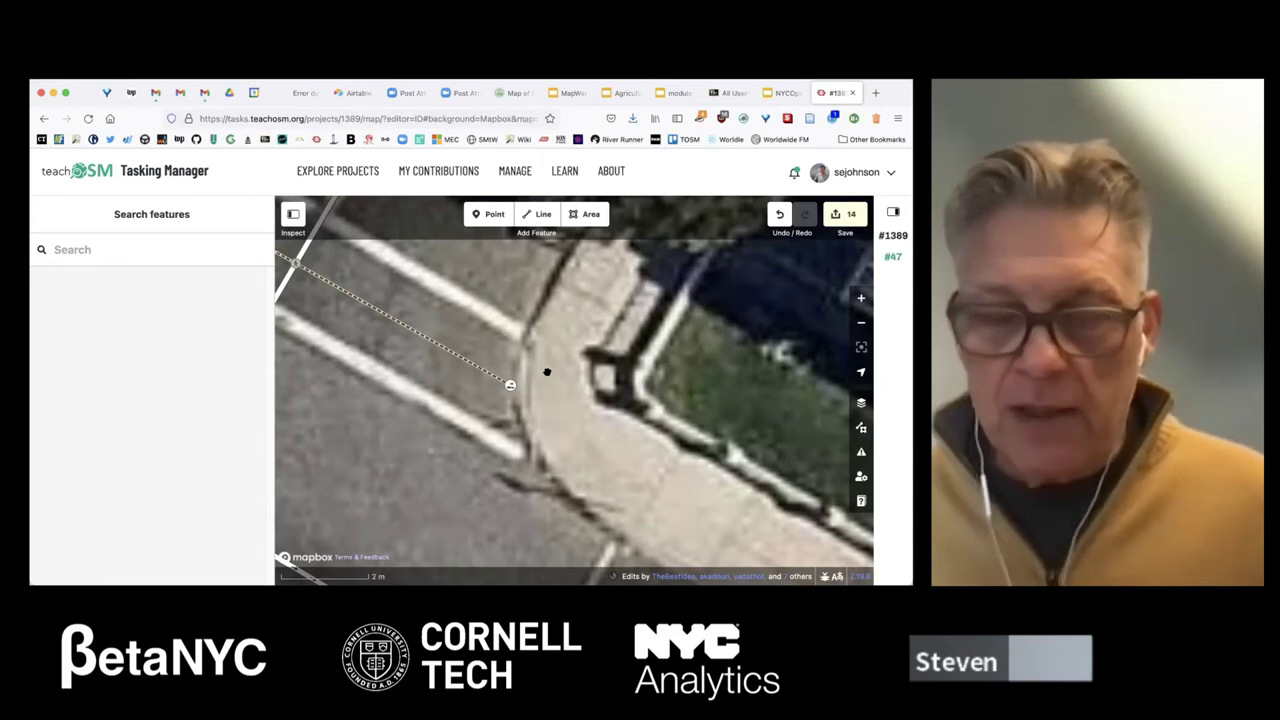
pyautogui.moveTo(547, 372); pyautogui.dragTo(546, 379)
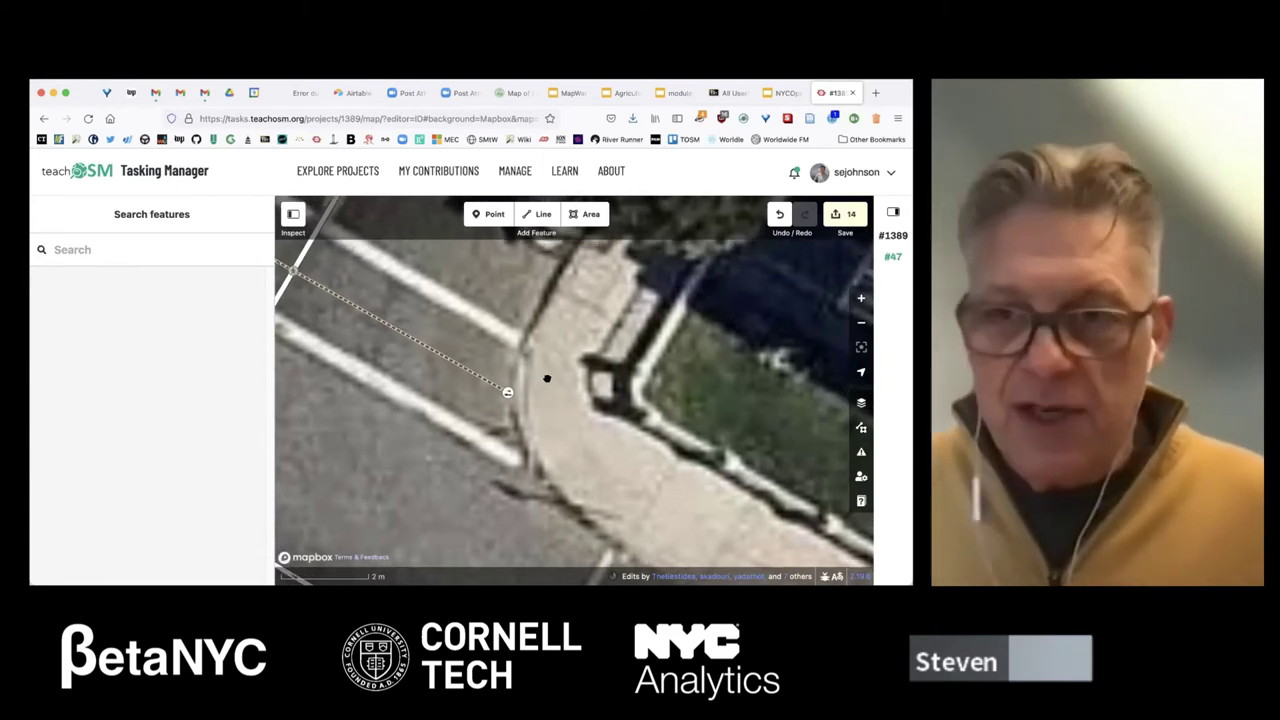
pyautogui.moveTo(543, 387); pyautogui.dragTo(554, 389)
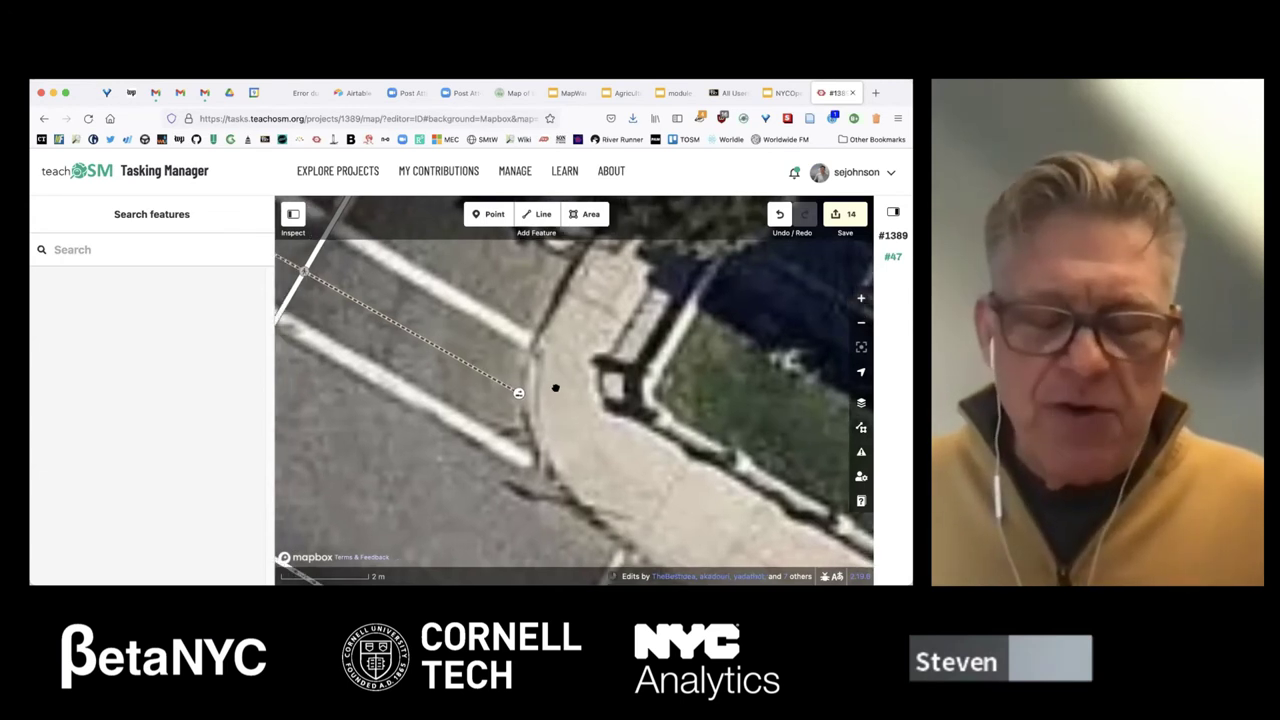
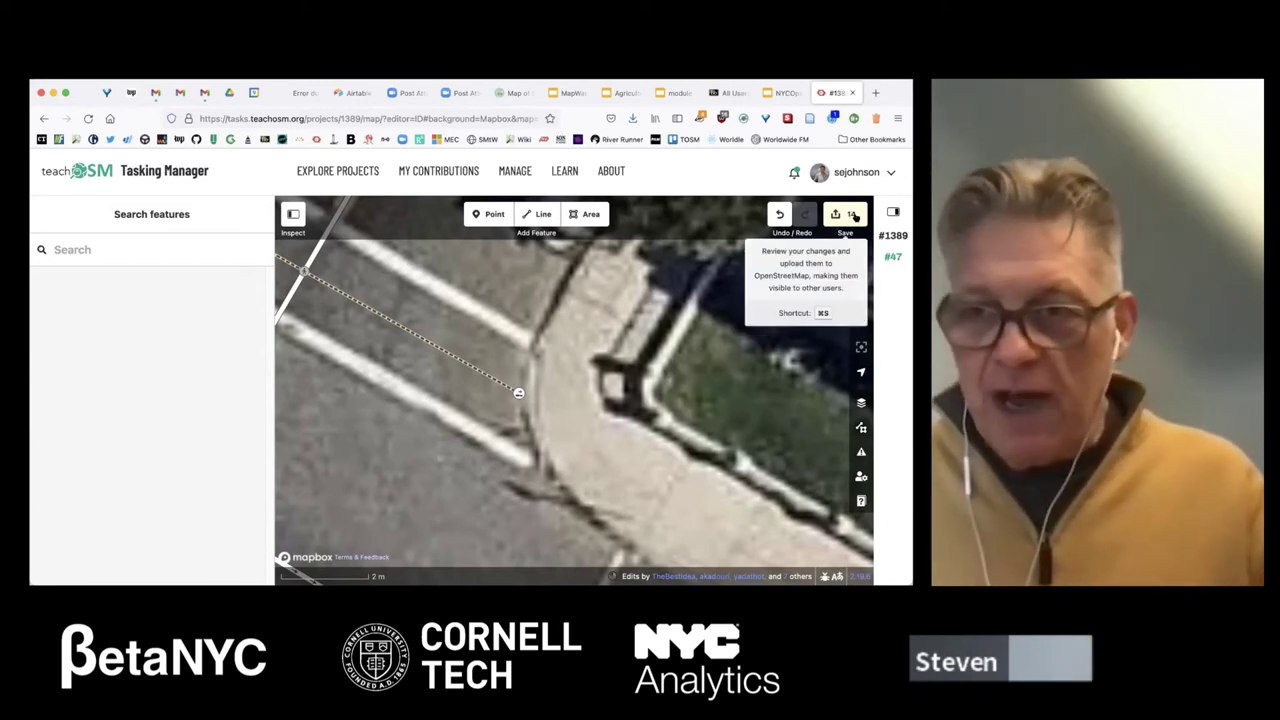
# - Add aerial imagery as a source to the changeset commented "Added curbs & crossings" and upload the edits to OpenStreetMap
pyautogui.click(853, 215)
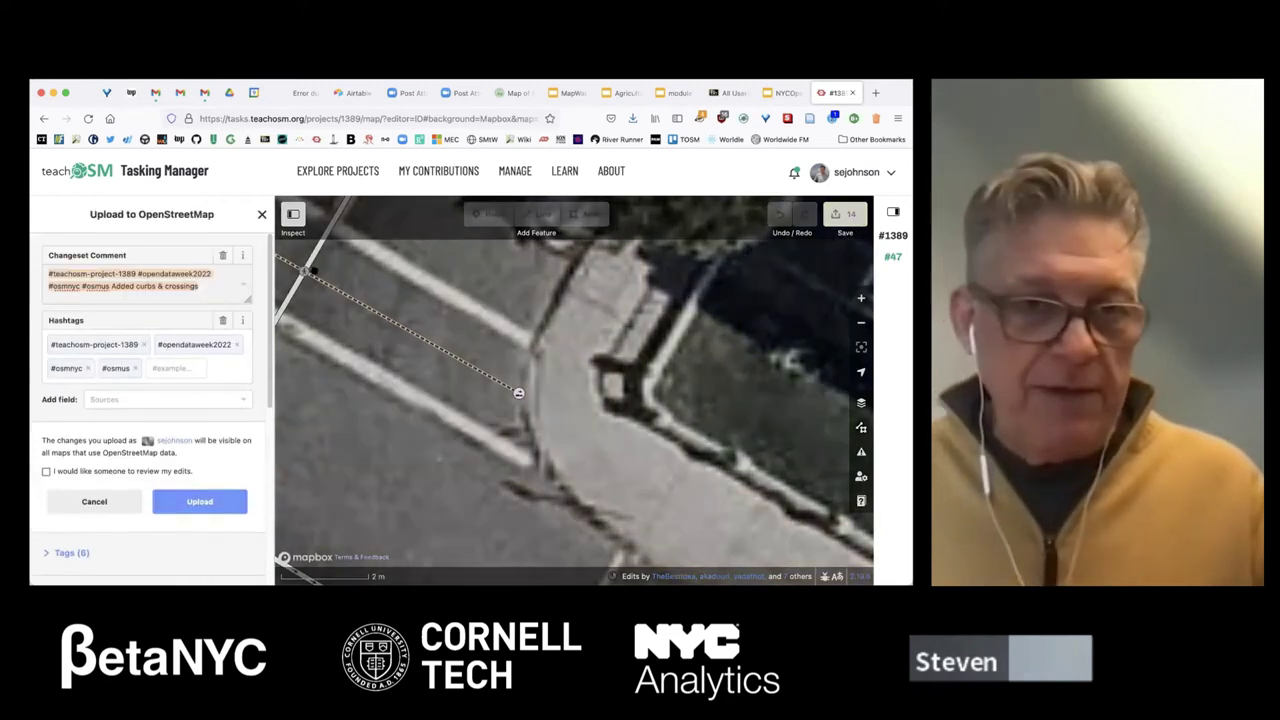
pyautogui.click(222, 289)
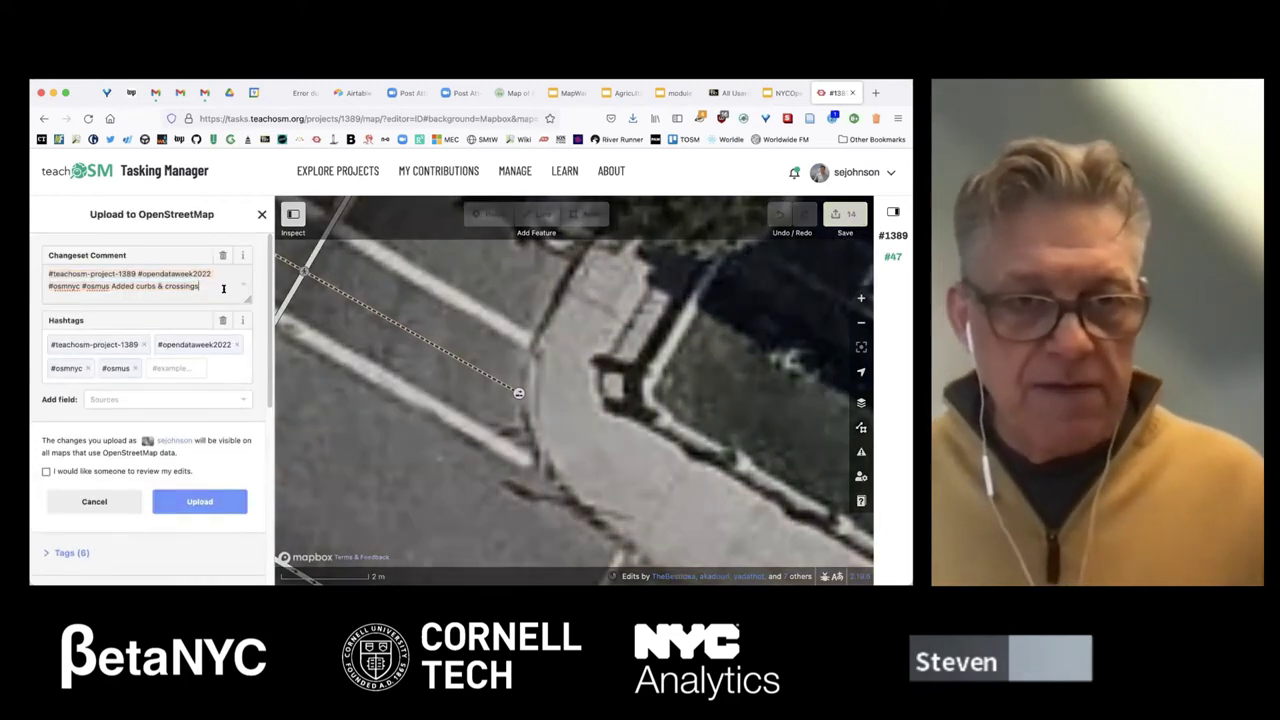
pyautogui.click(143, 399)
pyautogui.click(107, 412)
pyautogui.click(76, 343)
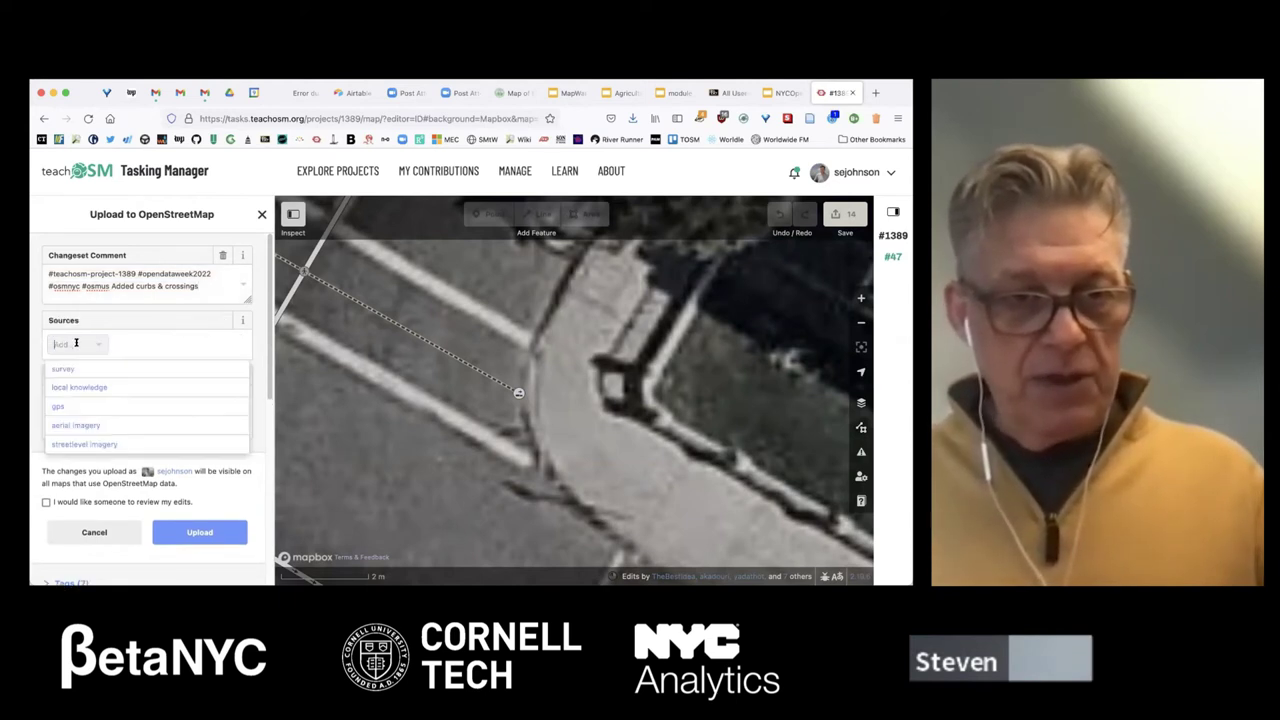
pyautogui.click(85, 422)
pyautogui.scroll(-3, 86, 424)
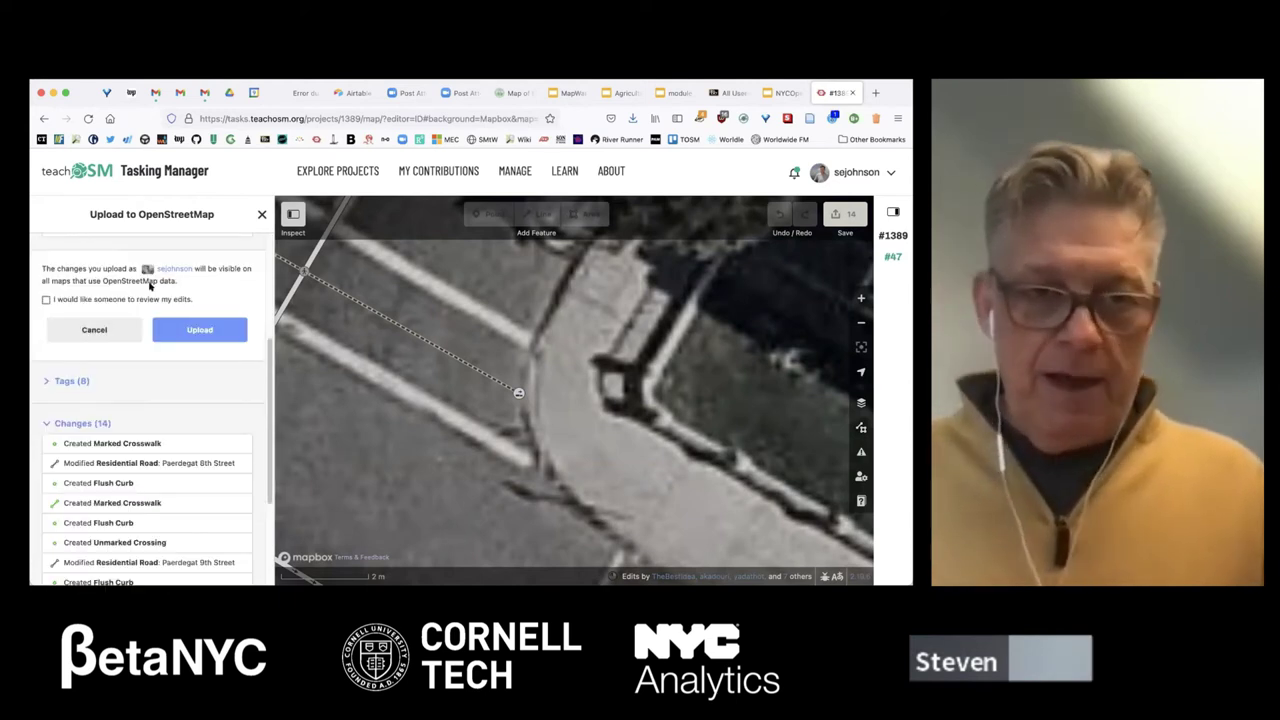
pyautogui.click(189, 331)
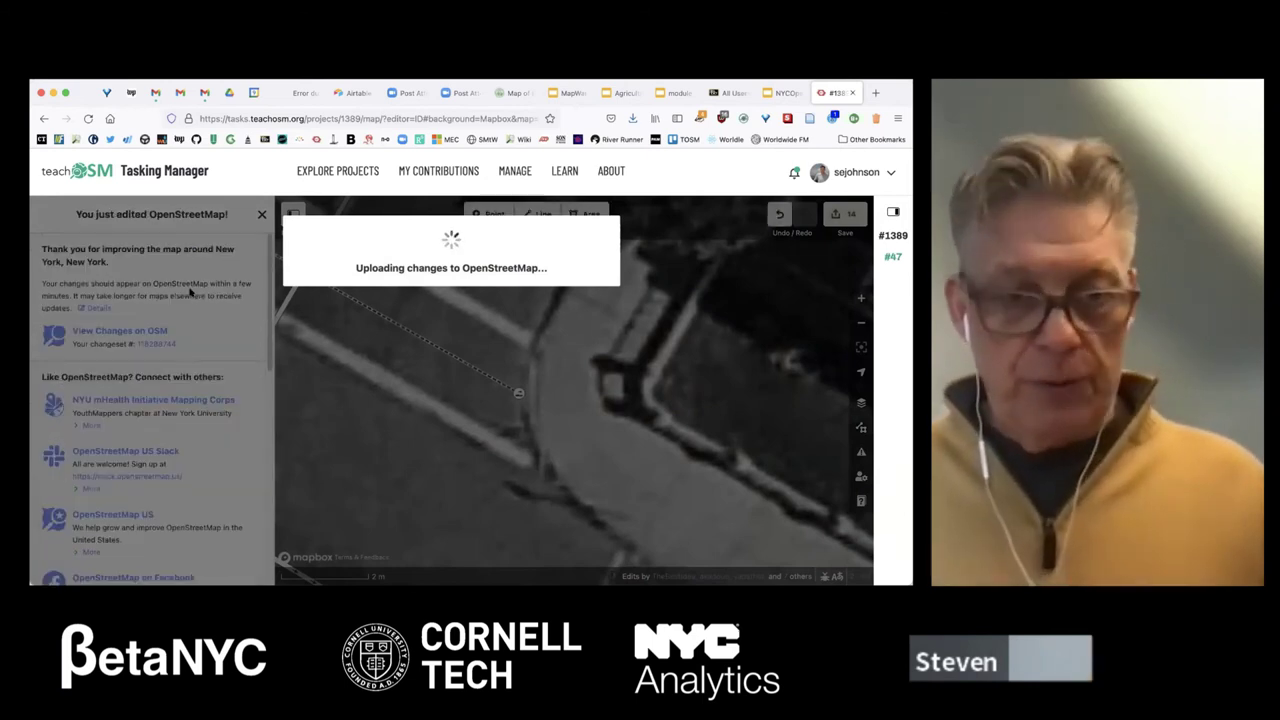
pyautogui.hscroll(5, 813, 393)
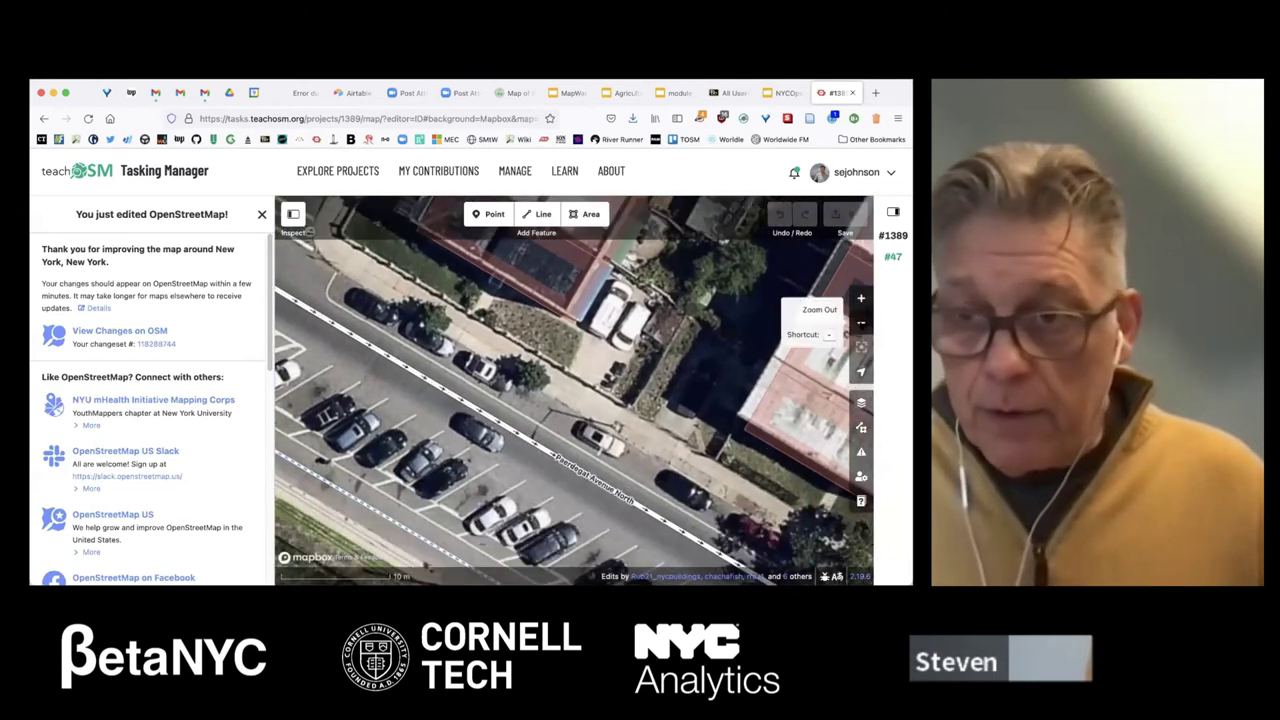
# - Tag the line across the side street near Paerdegat Avenue North as Marked Crosswalk and make its southeast end a Flush Curb
pyautogui.click(861, 322)
pyautogui.click(861, 322)
pyautogui.scroll(5, 574, 390)
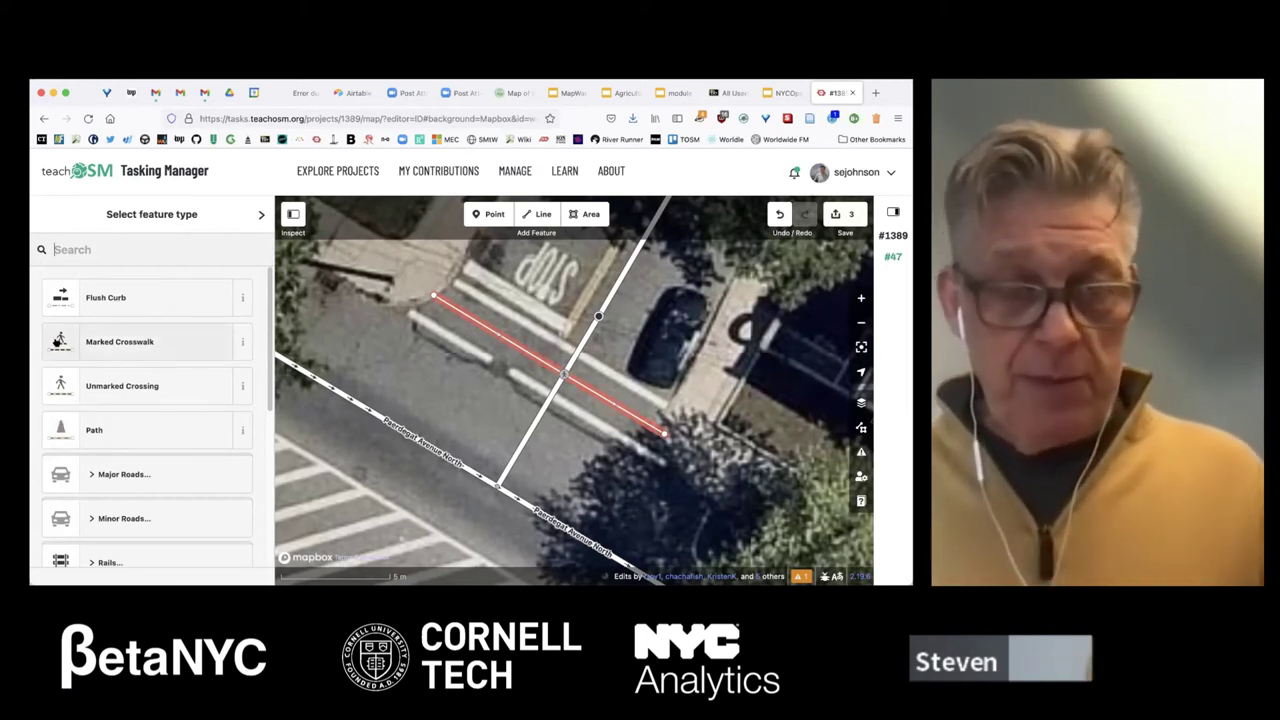
pyautogui.click(58, 341)
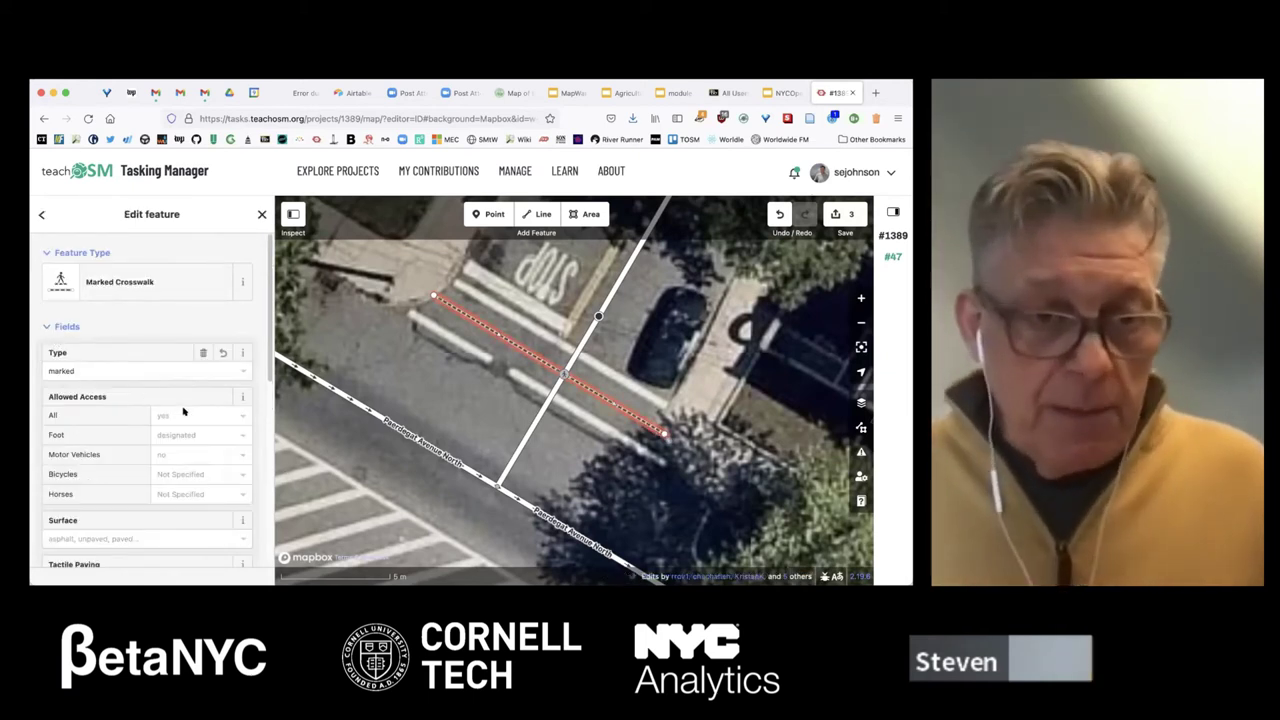
pyautogui.scroll(-5, 183, 411)
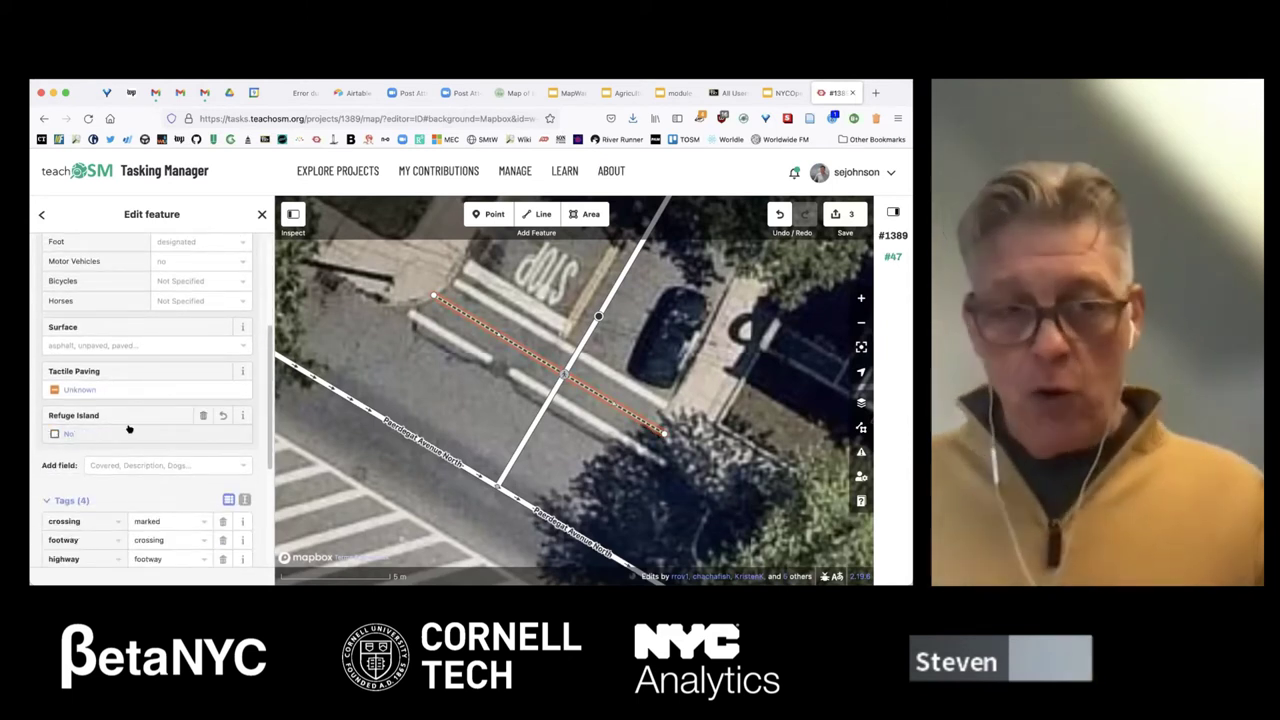
pyautogui.click(664, 433)
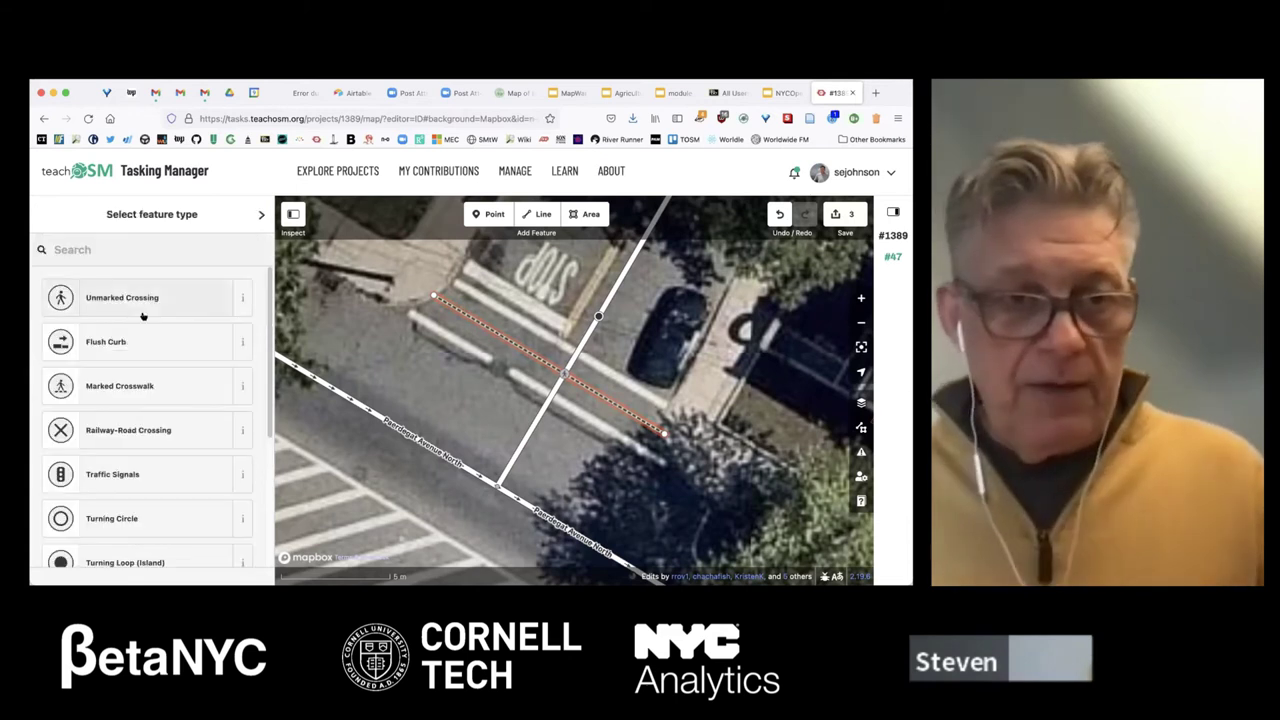
pyautogui.click(130, 341)
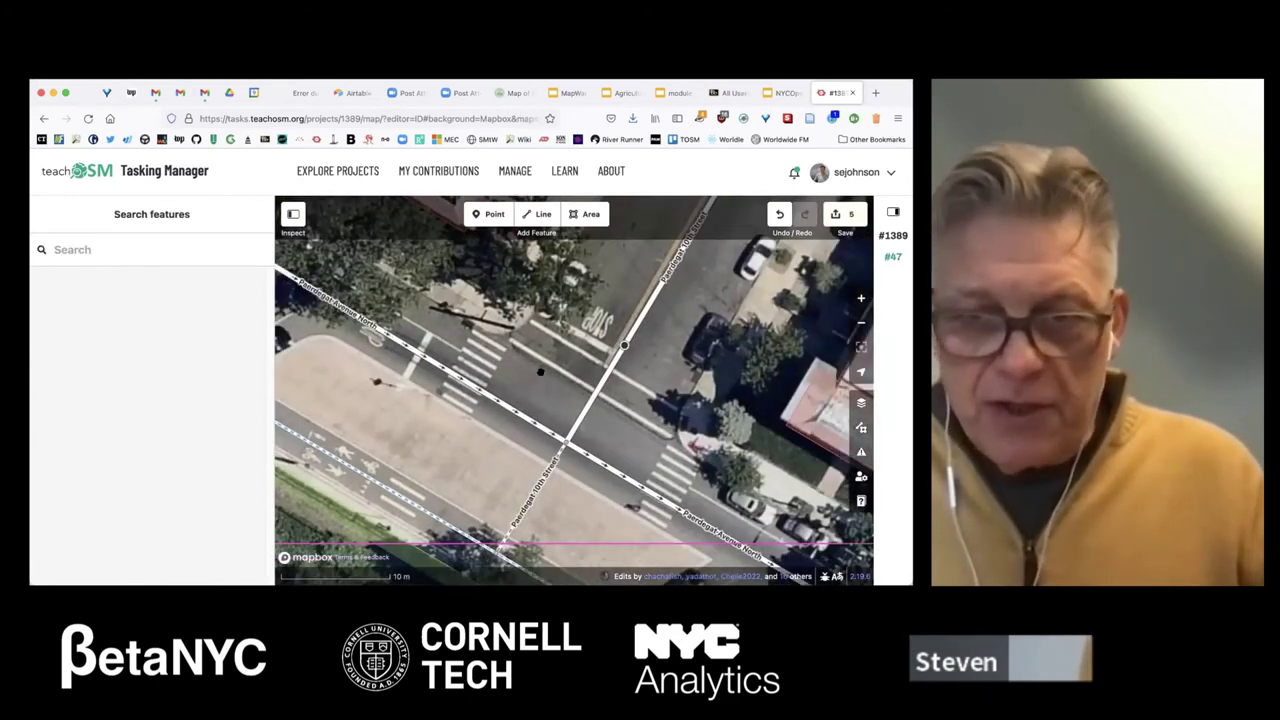
# - Add an Unmarked Crossing point on Paerdegat 10th Street between its stop sign and Paerdegat Avenue North, with the refuge island set to No
pyautogui.press('Right')
pyautogui.scroll(3, 525, 370)
pyautogui.moveTo(523, 374); pyautogui.dragTo(454, 399)
pyautogui.click(608, 333)
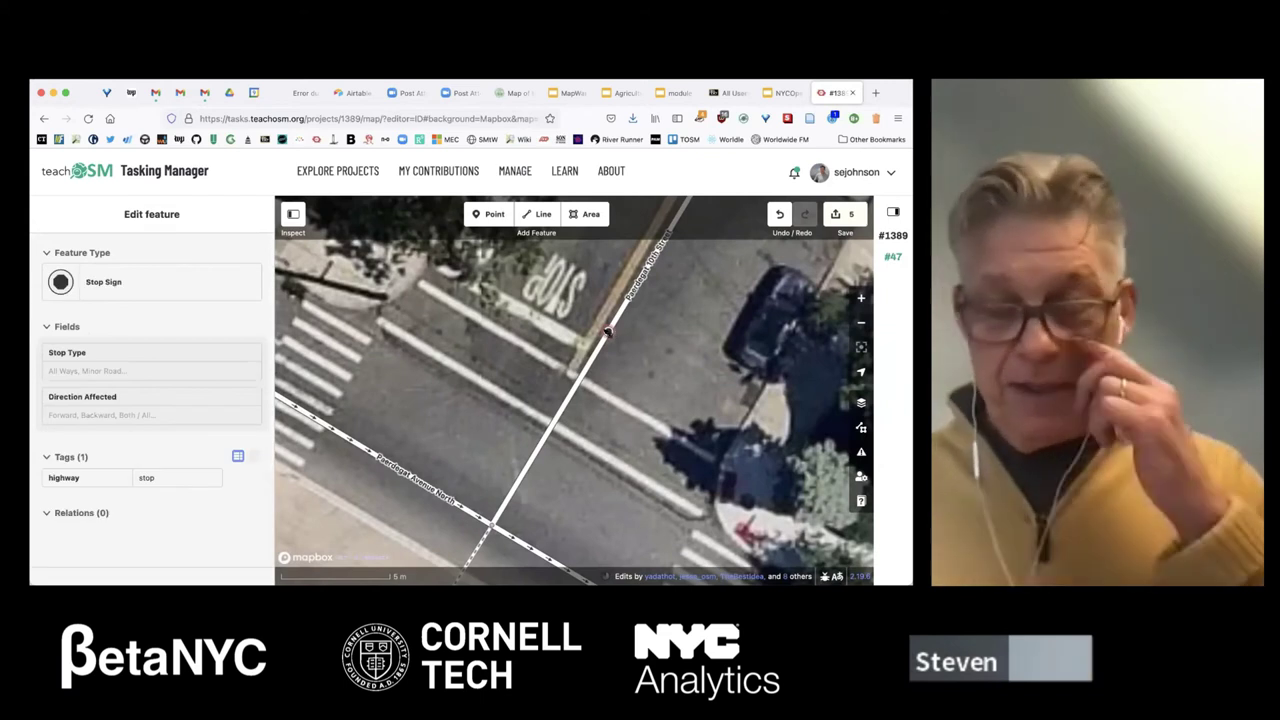
pyautogui.press('Escape')
pyautogui.press('1')
pyautogui.click(566, 400)
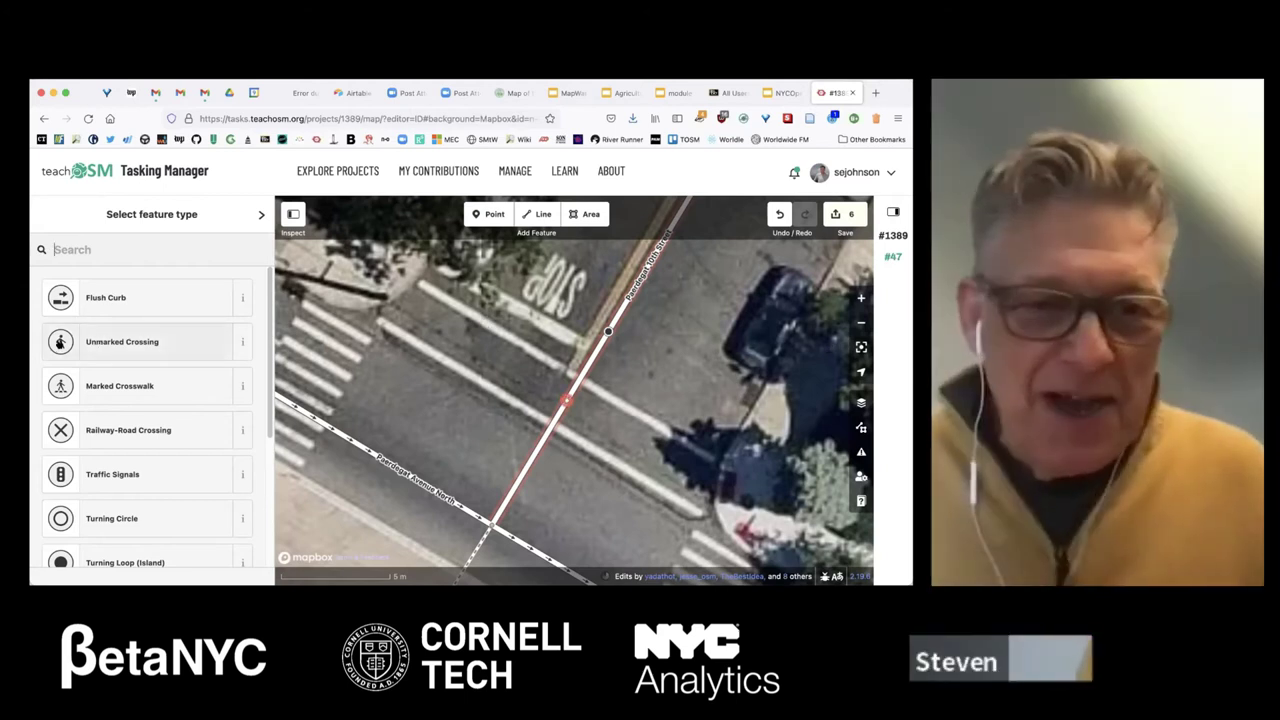
pyautogui.click(122, 341)
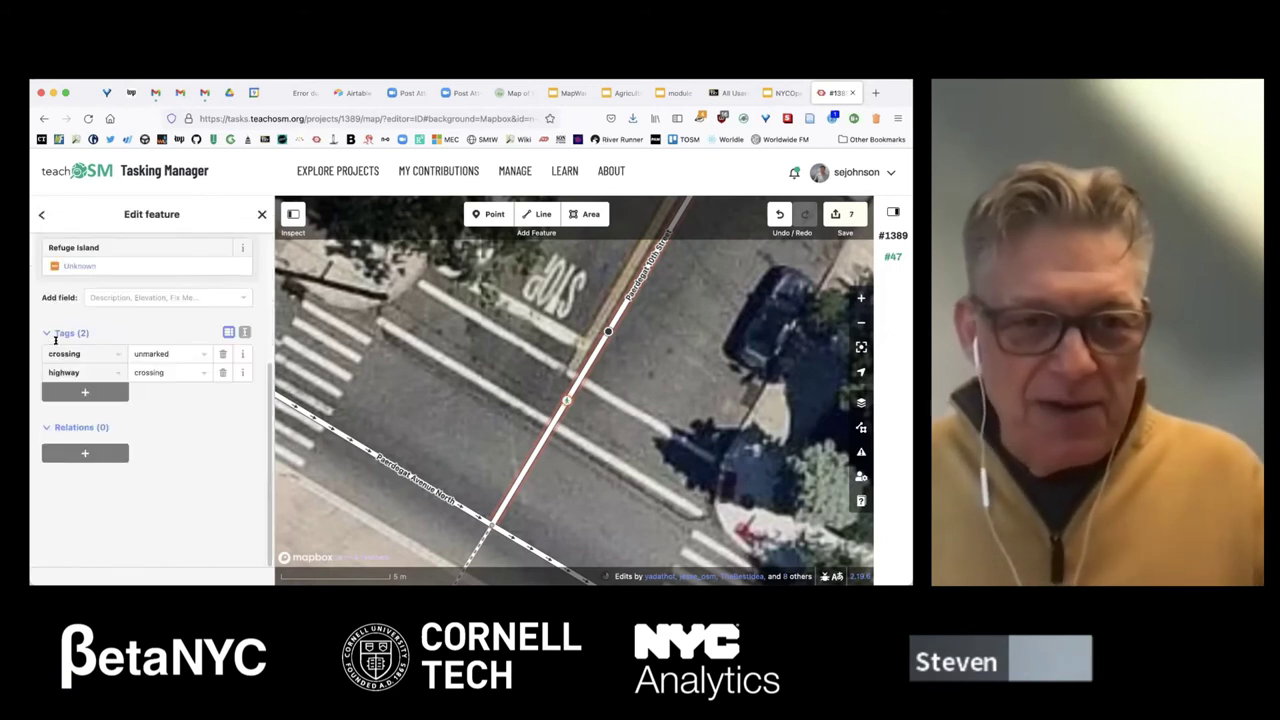
pyautogui.click(54, 266)
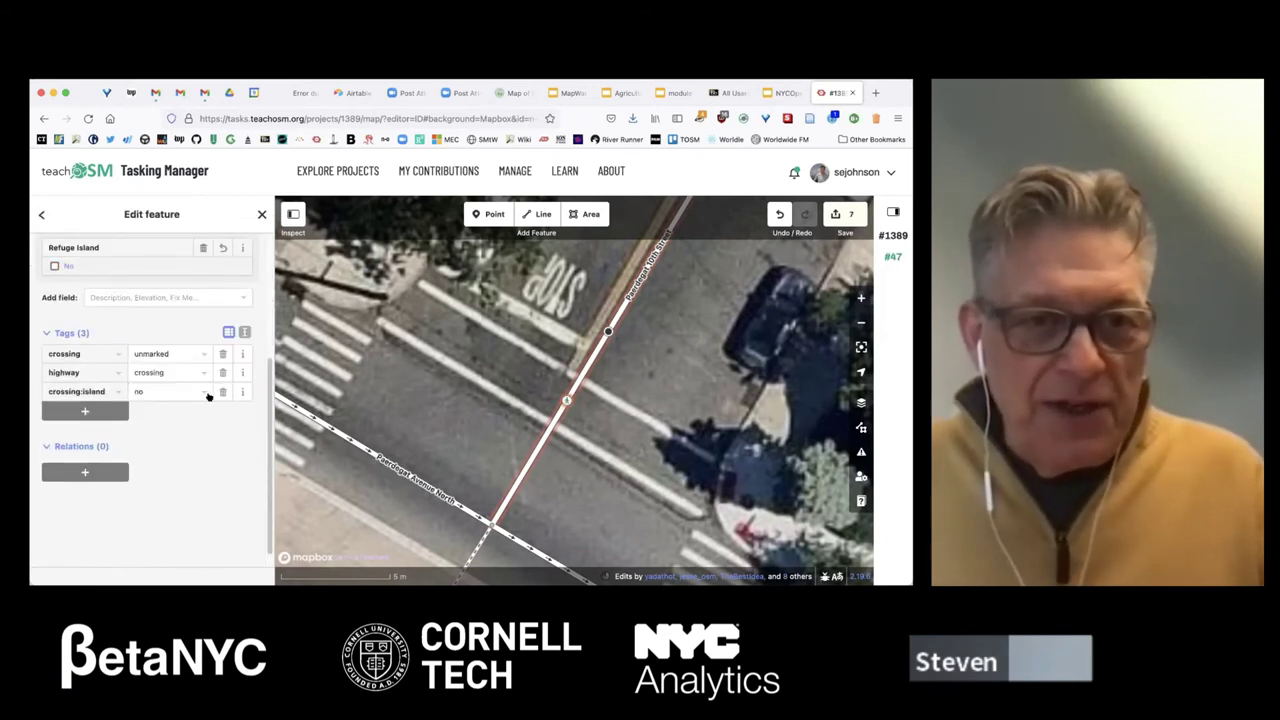
pyautogui.click(54, 266)
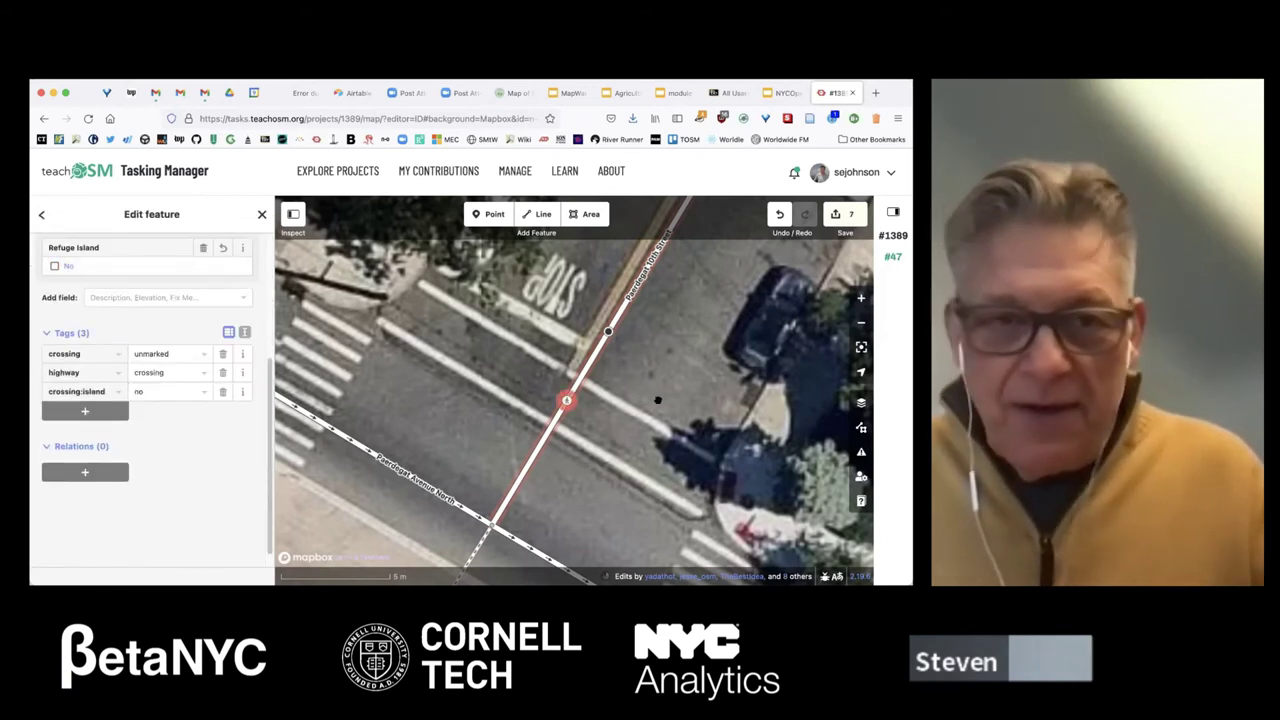
# - Examine the imagery of the southeast corner and the tan painted area at Paerdegat 10th Street and Paerdegat Avenue North
pyautogui.scroll(-1, 730, 390)
pyautogui.click(861, 322)
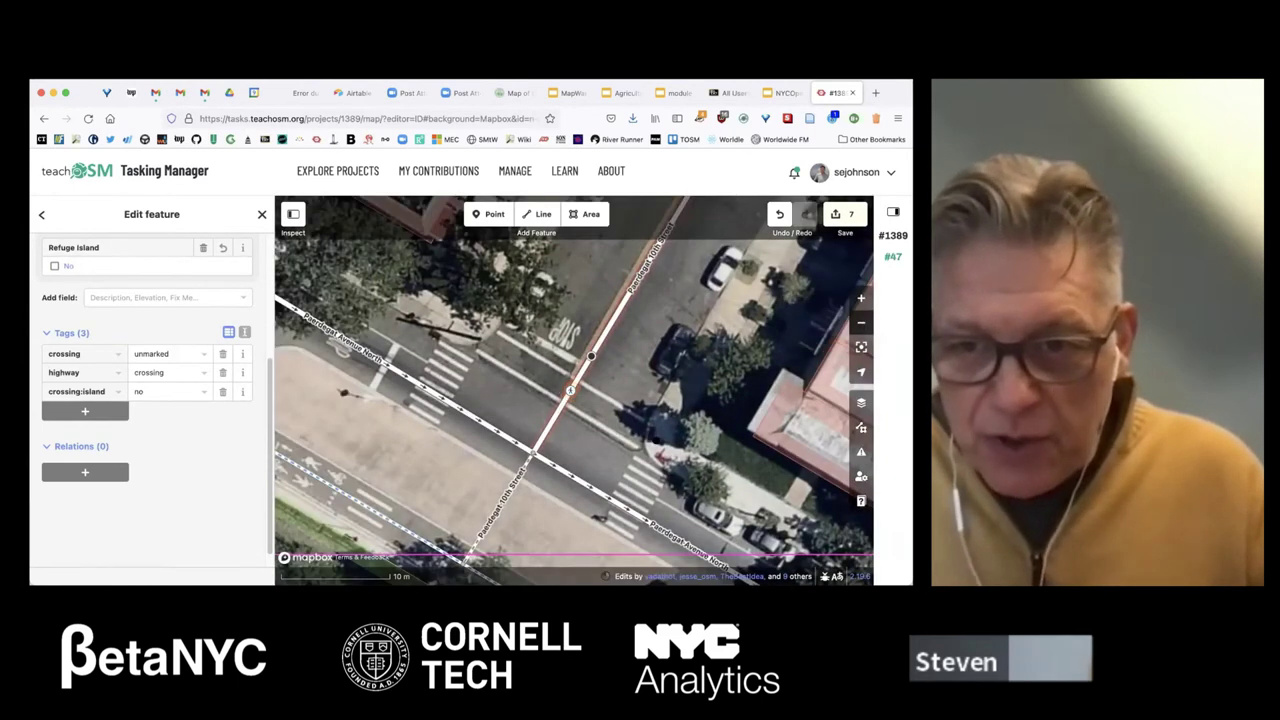
pyautogui.doubleClick(660, 449)
pyautogui.scroll(3, 657, 446)
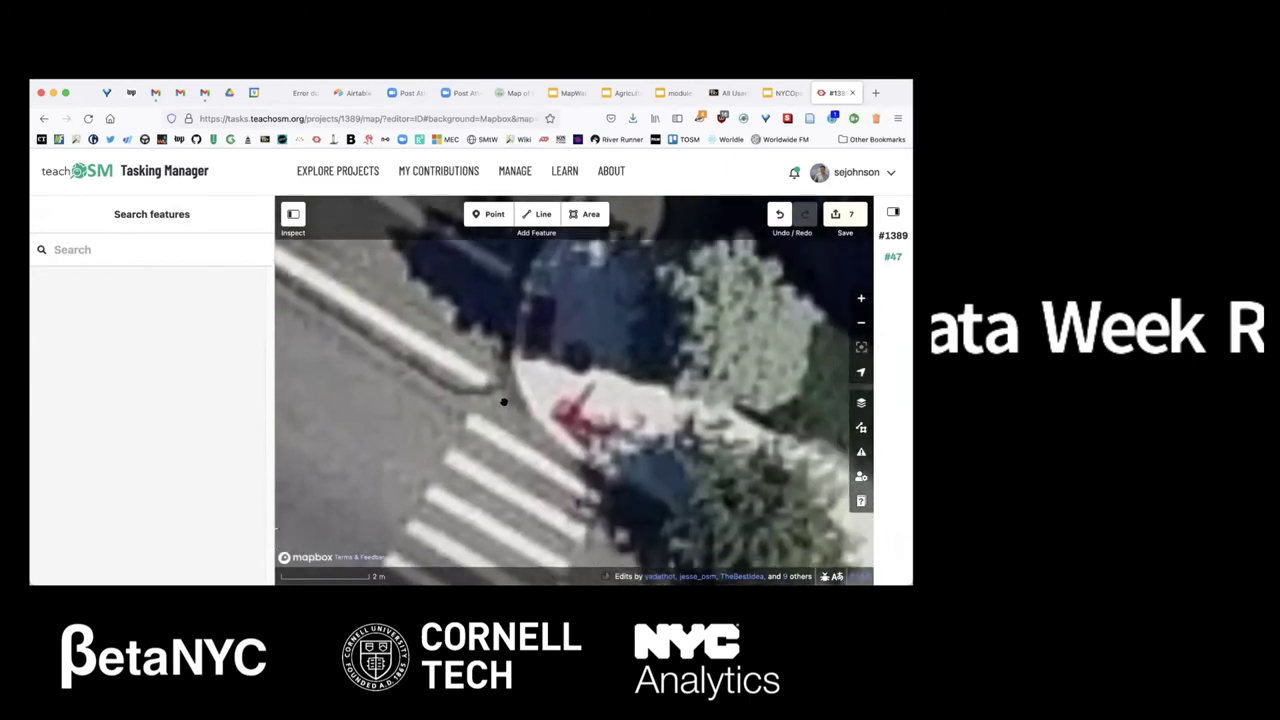
pyautogui.scroll(-3, 492, 394)
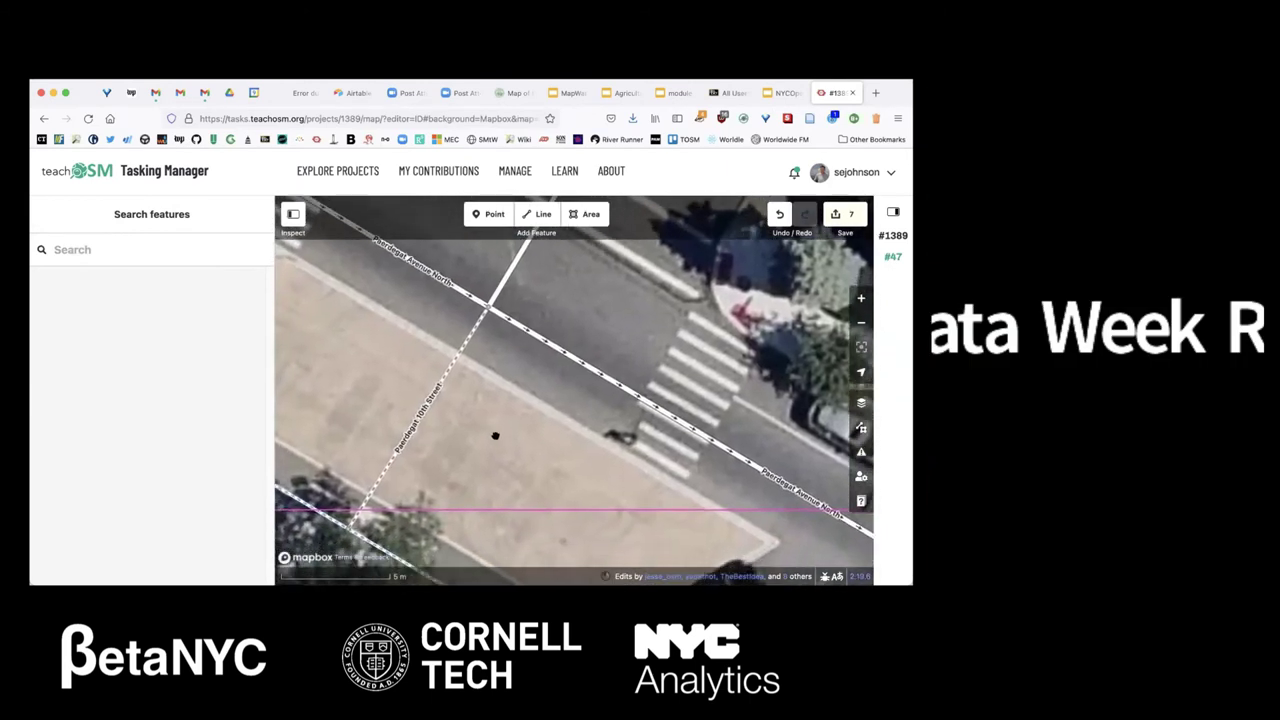
pyautogui.click(861, 323)
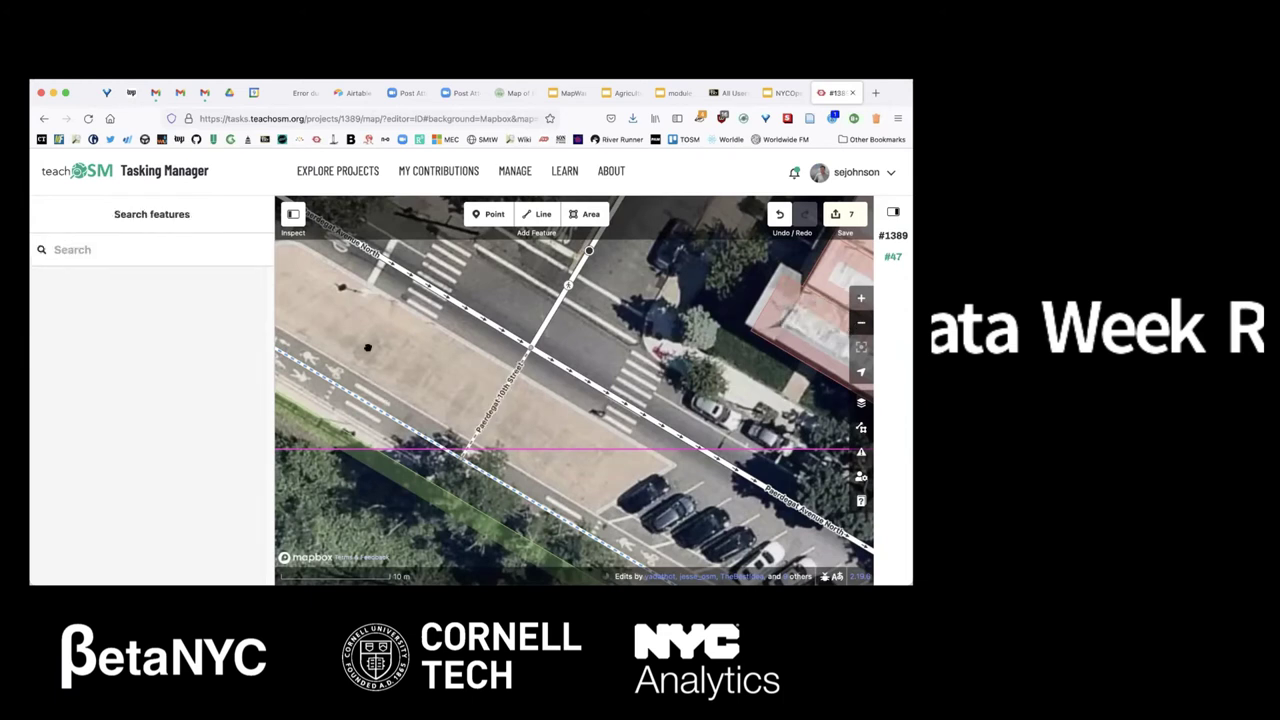
pyautogui.moveTo(560, 380); pyautogui.dragTo(675, 405)
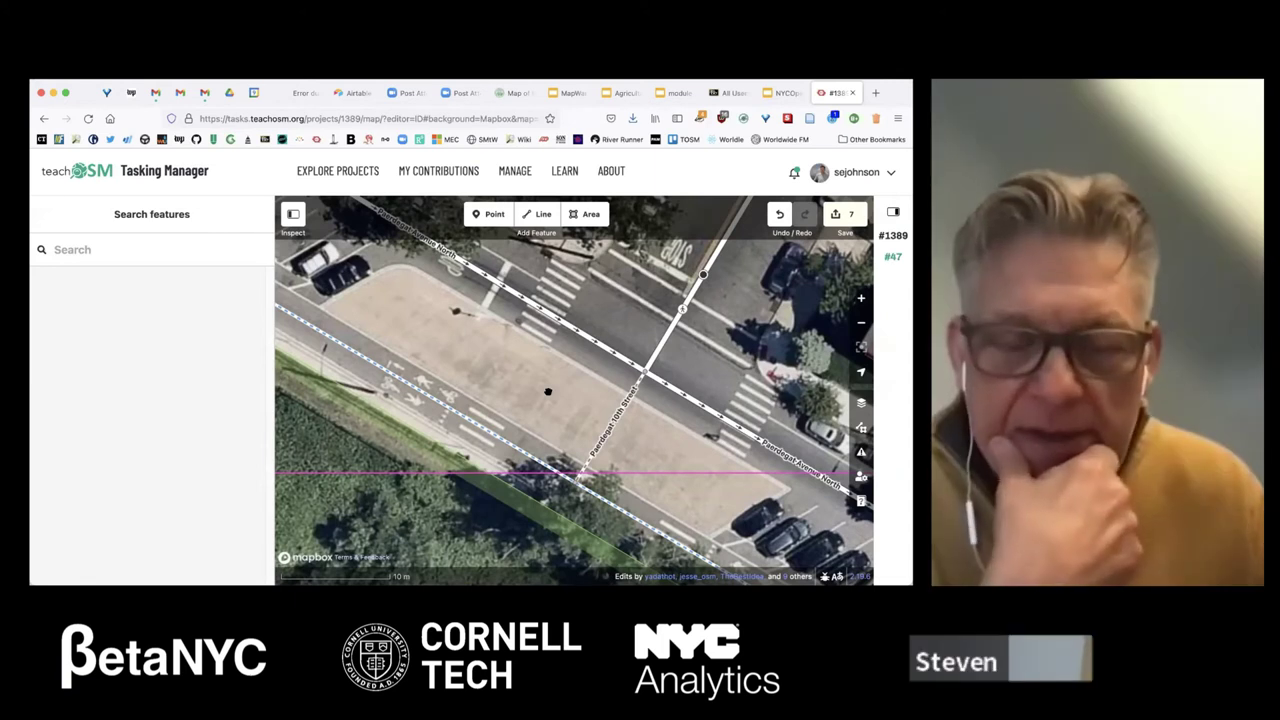
# - Inspect the cycle path along Paerdegat Avenue North, then search feature types for "multi" and view the Cycle & Foot Path description
pyautogui.click(353, 353)
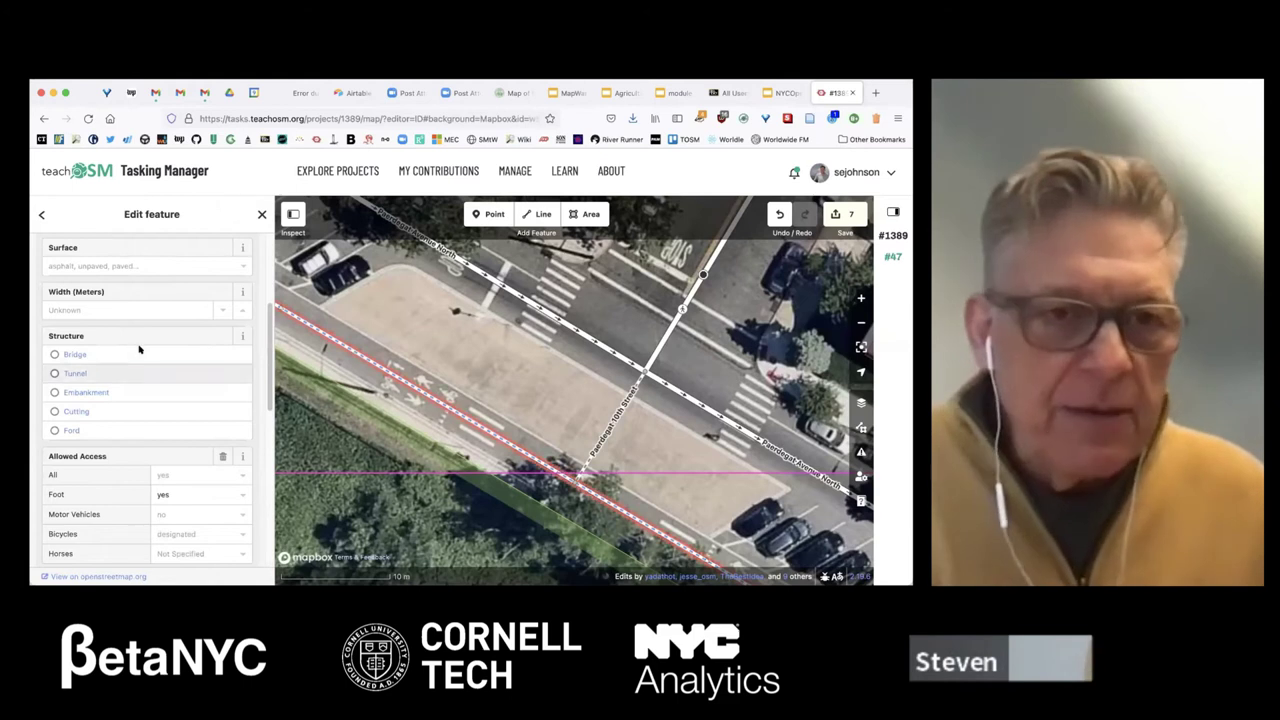
pyautogui.scroll(3, 139, 349)
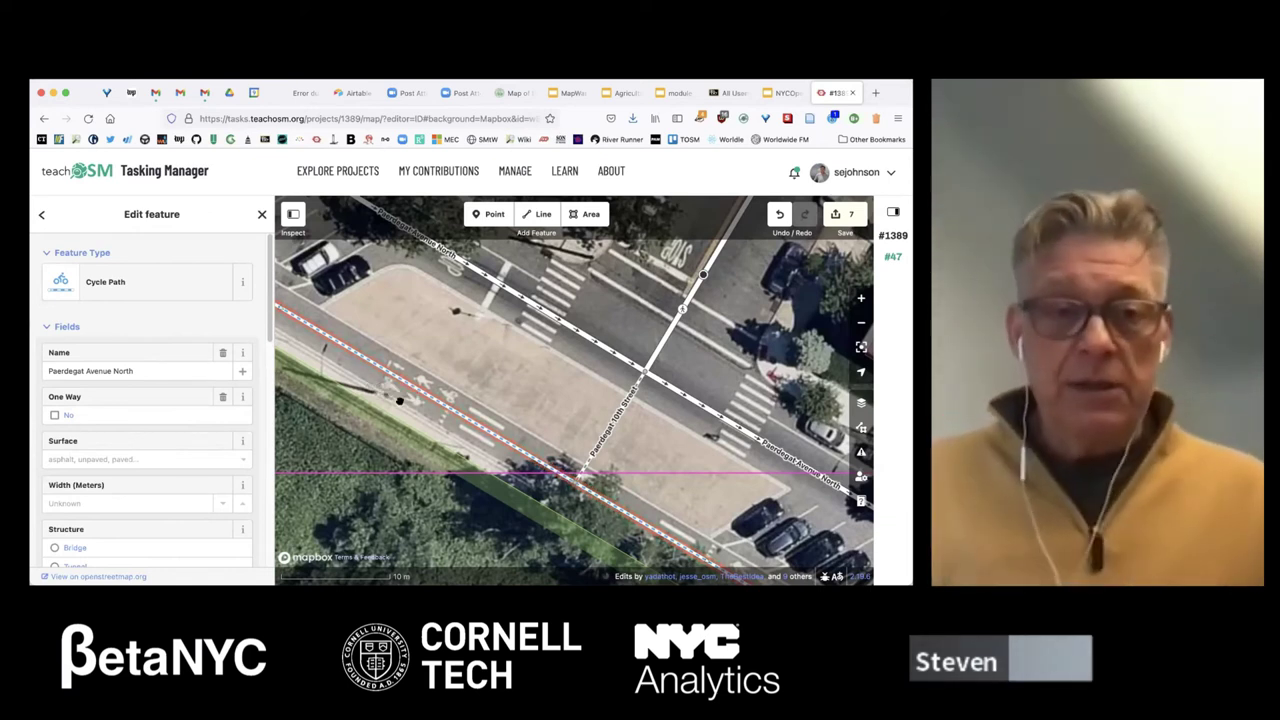
pyautogui.click(41, 214)
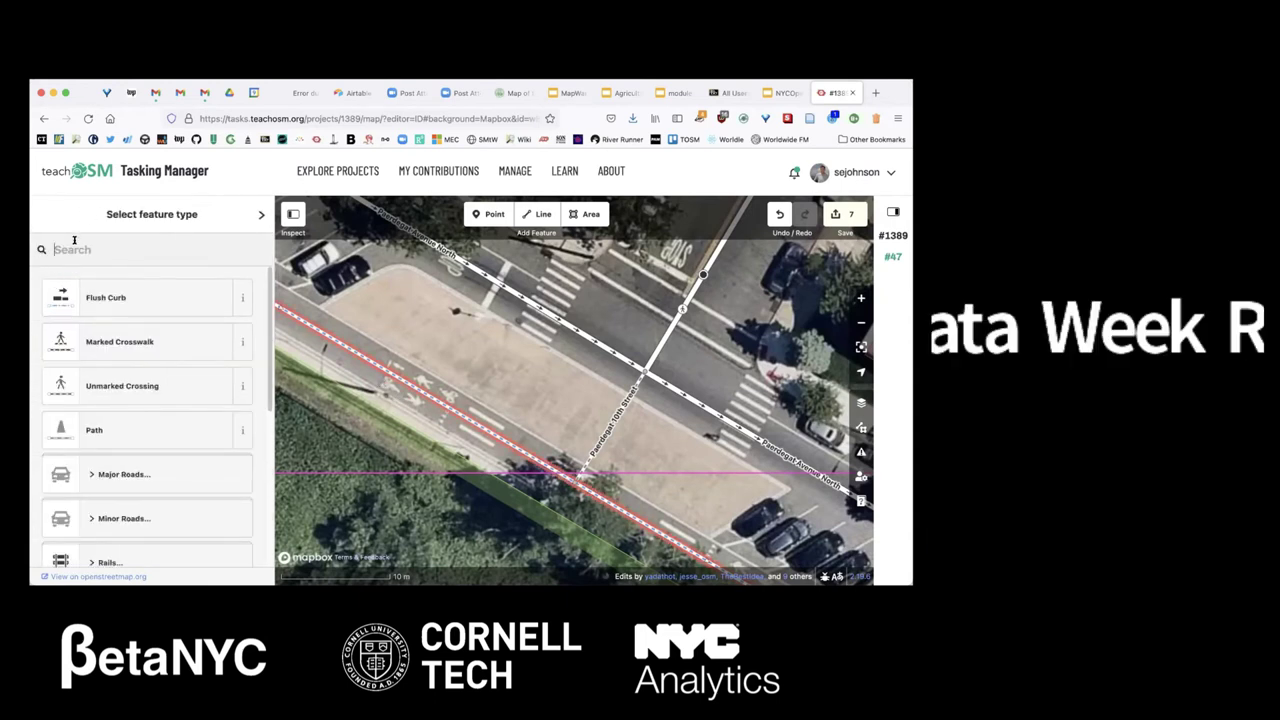
pyautogui.write('mul')
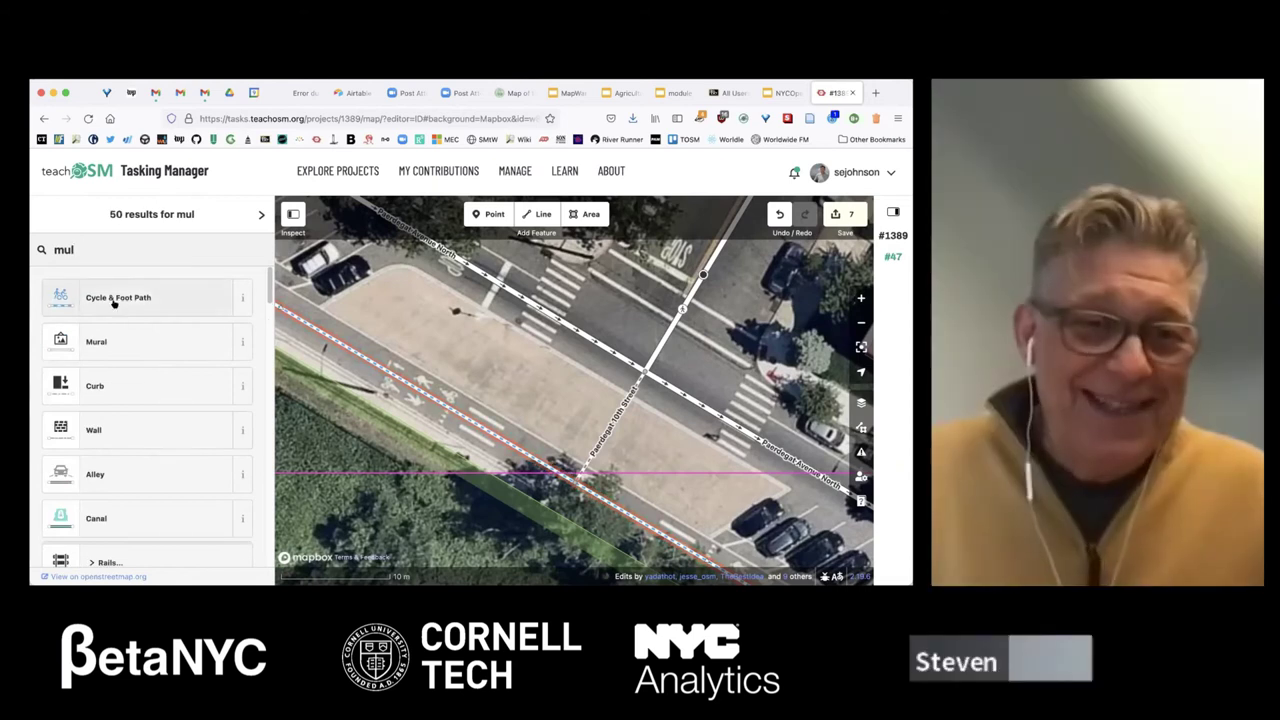
pyautogui.click(165, 300)
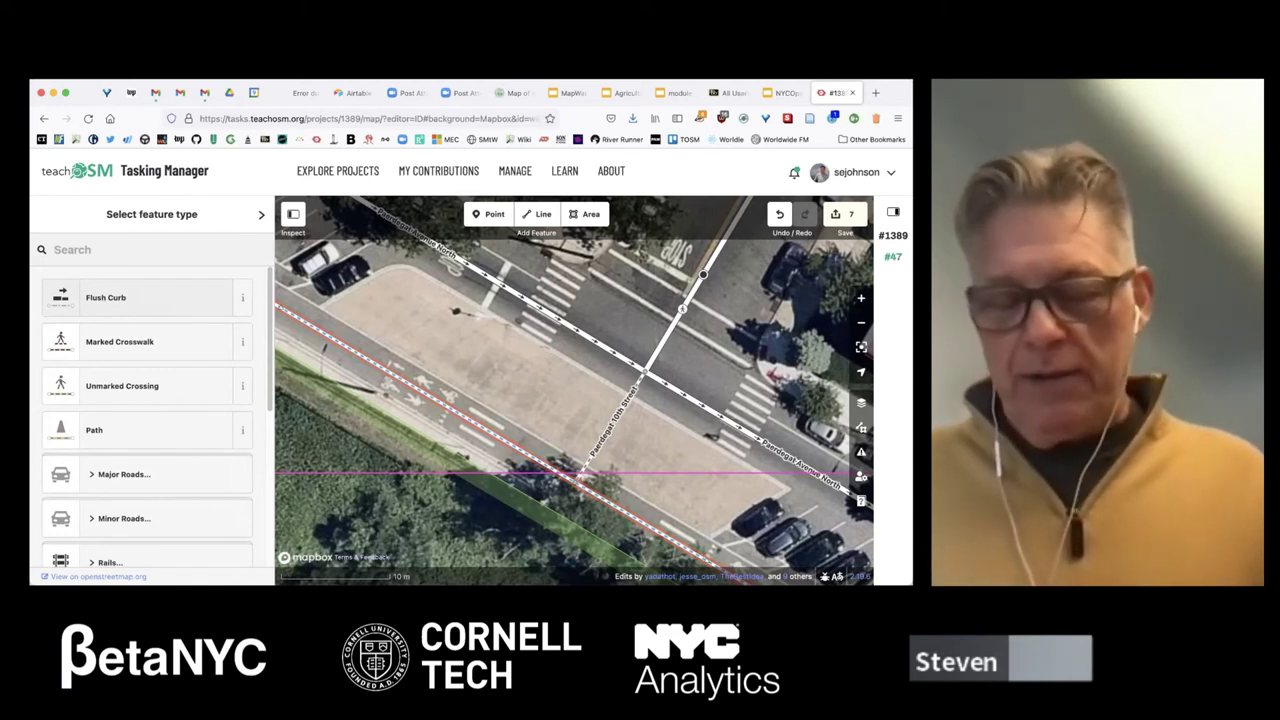
pyautogui.write('multi')
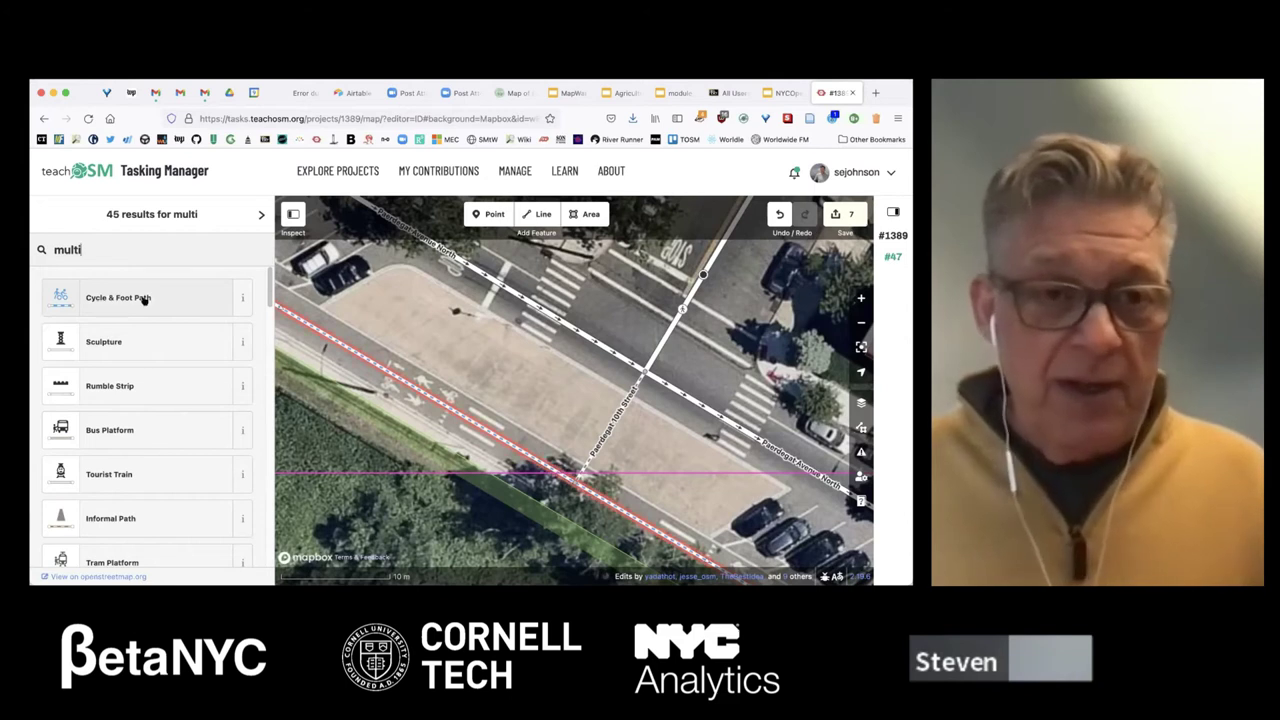
pyautogui.click(242, 298)
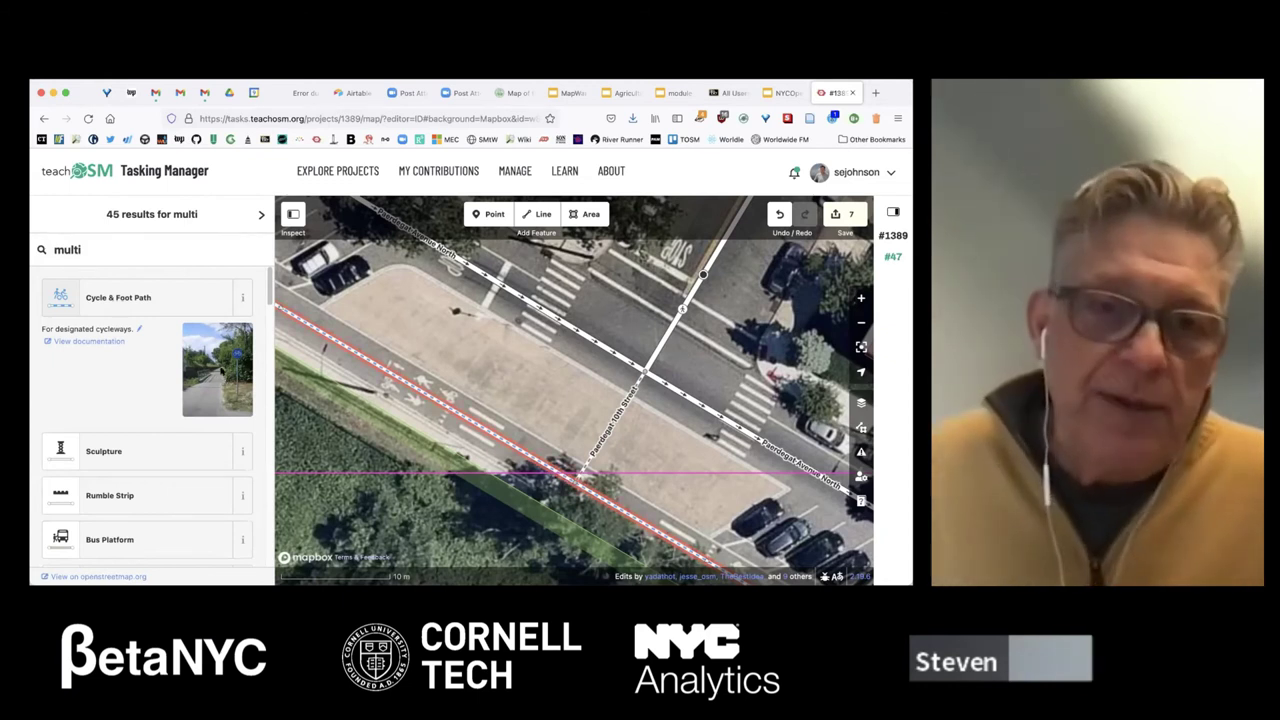
pyautogui.click(238, 298)
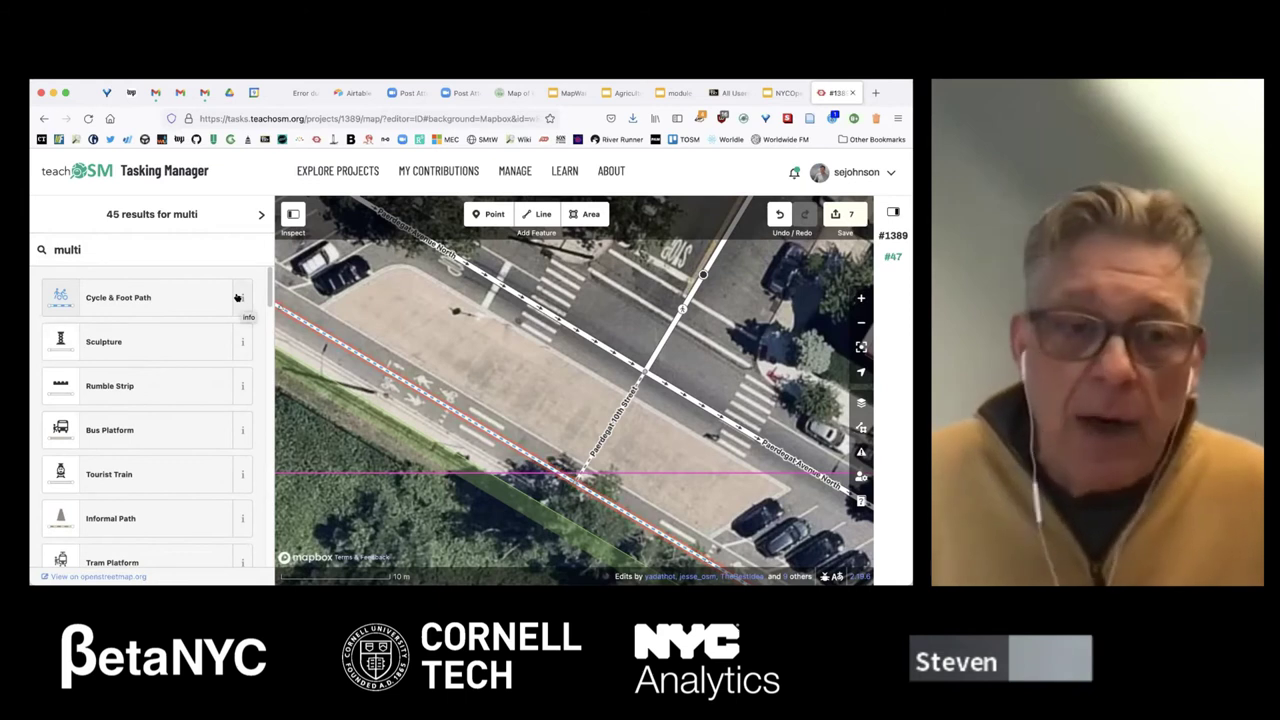
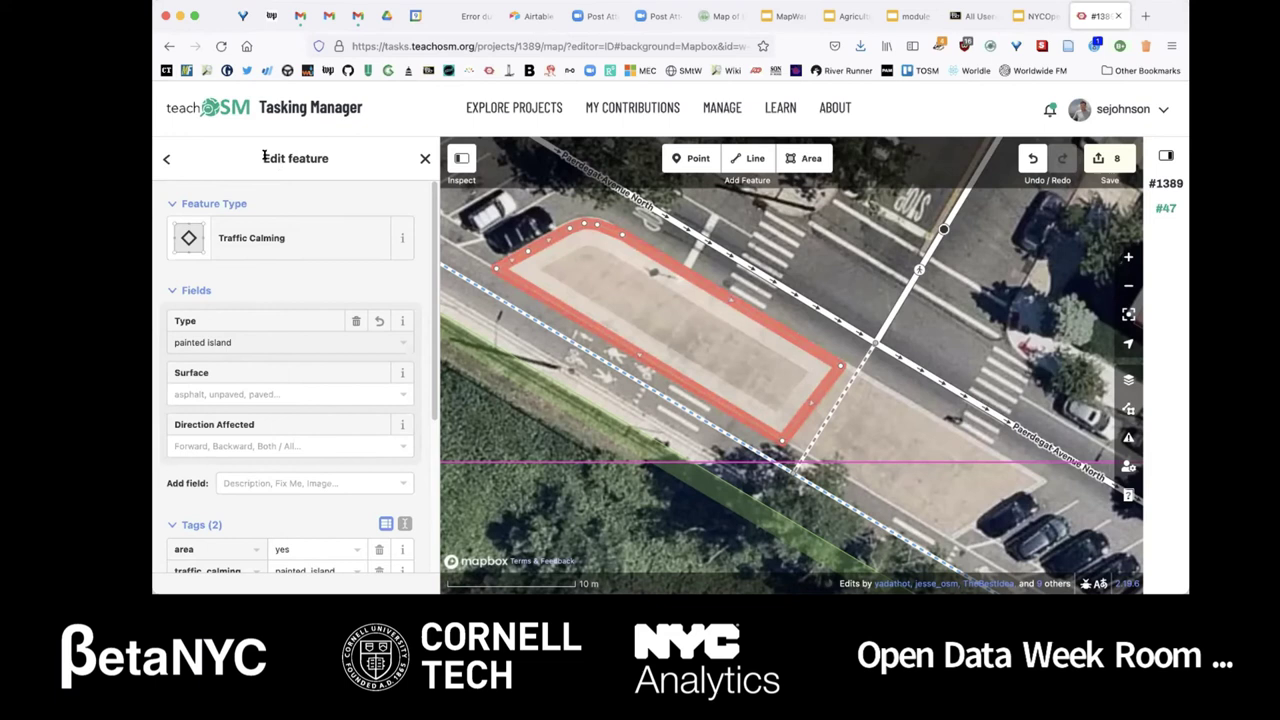
# - Search feature types for "pedes" for the painted island area and view the Pedestrian Area description
pyautogui.click(164, 160)
pyautogui.write('pedes')
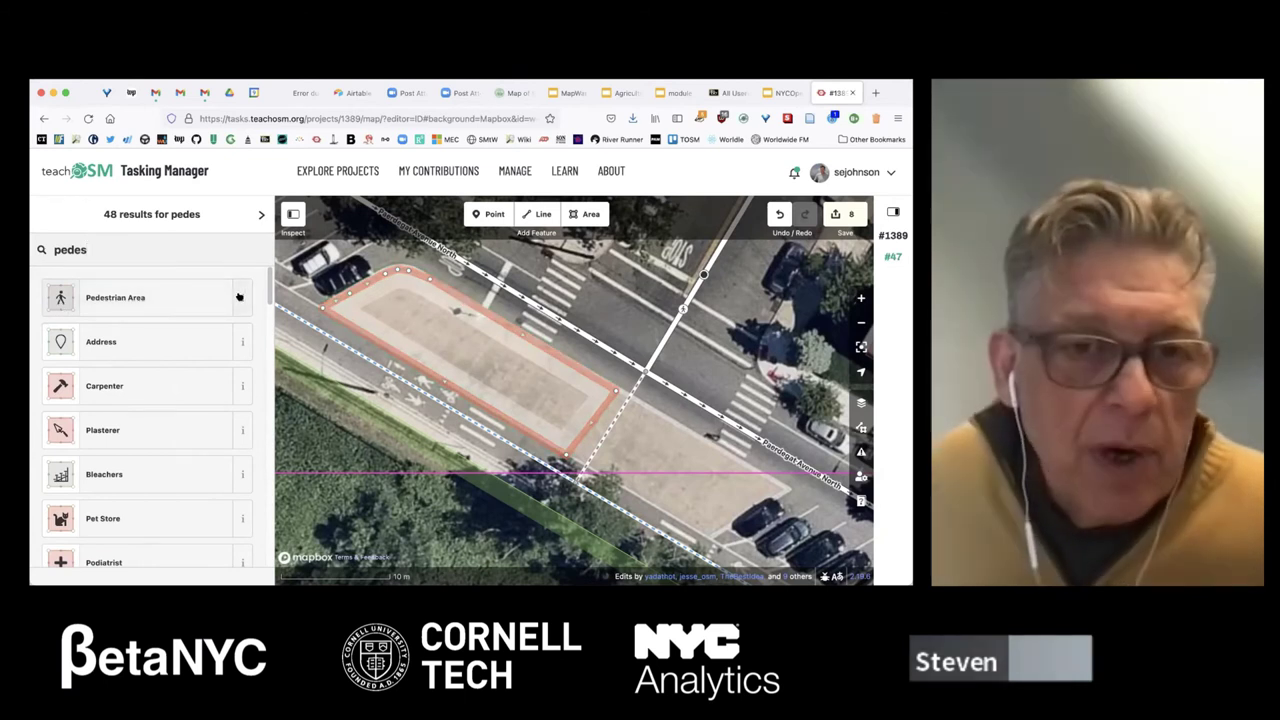
pyautogui.click(239, 297)
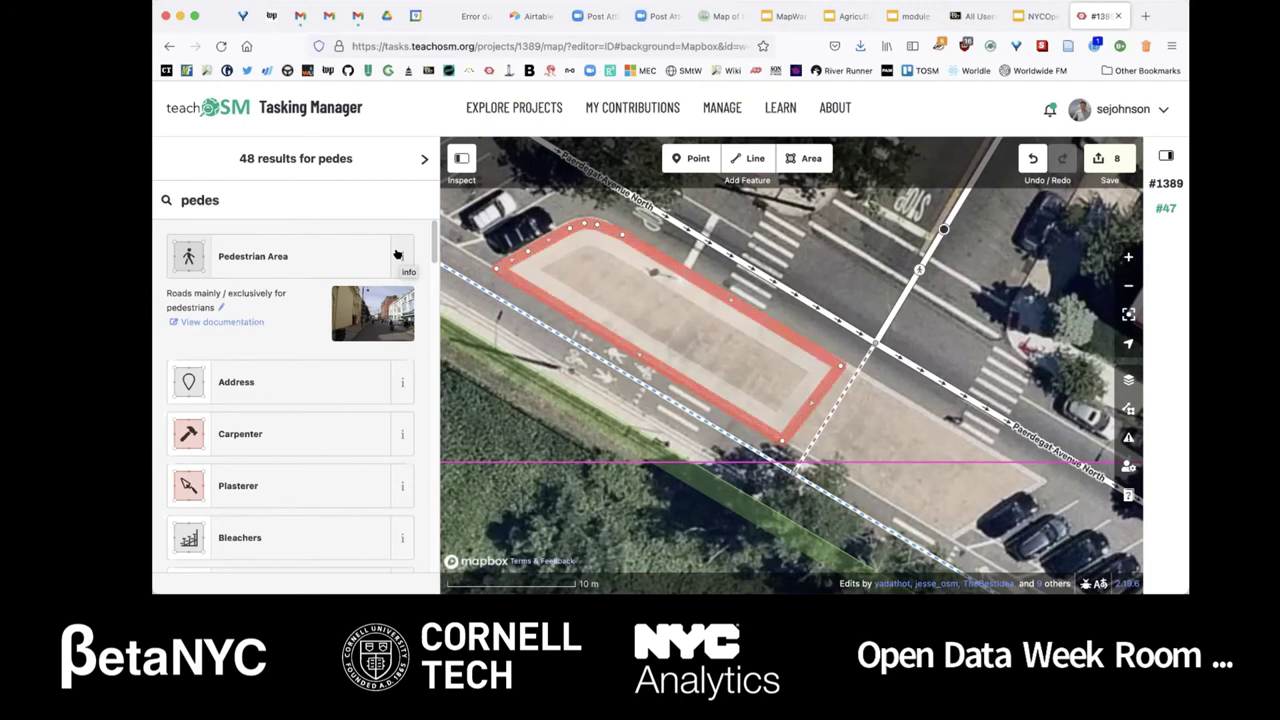
pyautogui.click(398, 255)
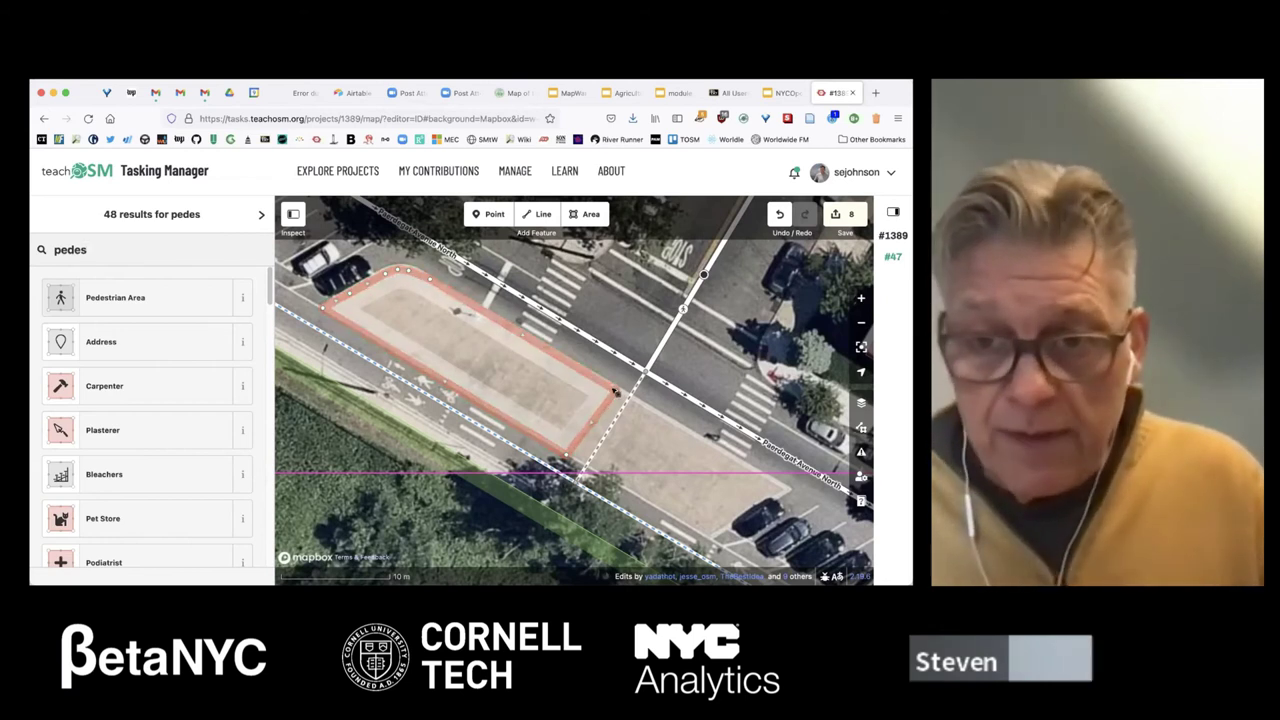
# - Extend the painted island area southeast across Paerdegat 10th Street to cover the whole tan surface up to the parked cars
pyautogui.moveTo(615, 392); pyautogui.dragTo(788, 489)
pyautogui.moveTo(582, 457); pyautogui.dragTo(712, 538)
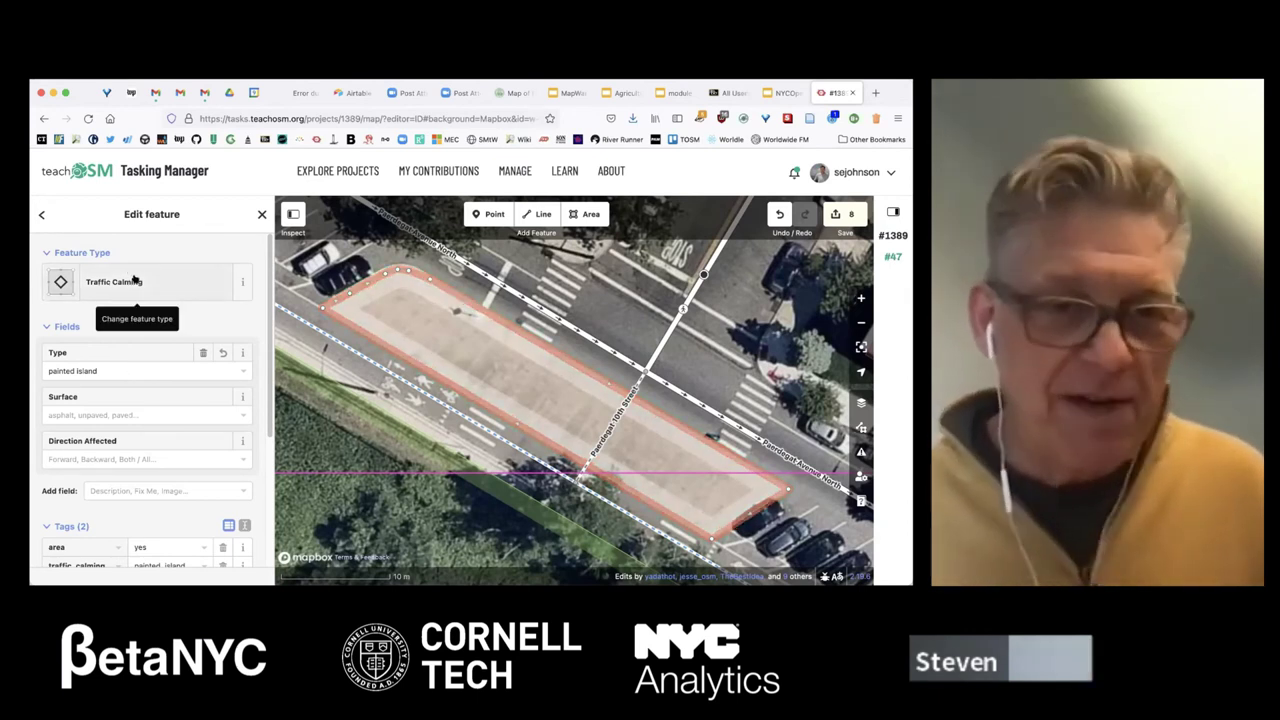
pyautogui.scroll(-2, 135, 280)
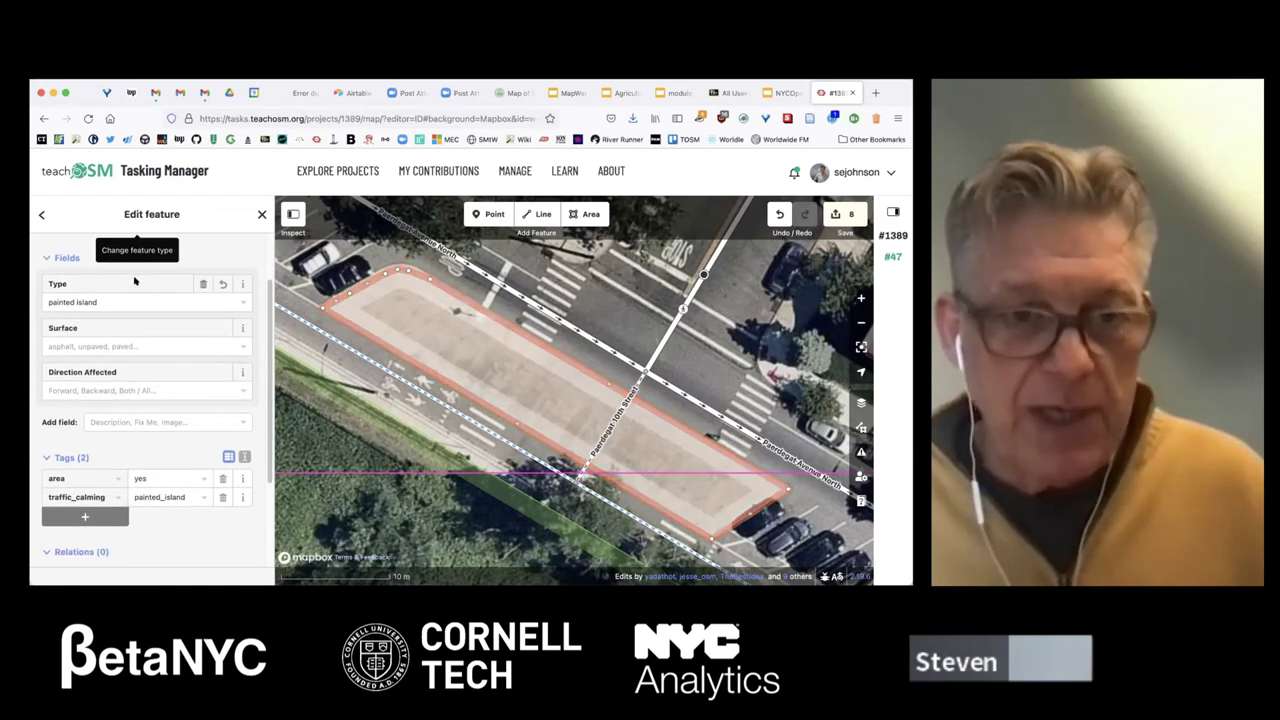
# - Examine the imagery of the curbs and crosswalk ends on both sides of Paerdegat 10th Street at Paerdegat Avenue North
pyautogui.doubleClick(810, 344)
pyautogui.moveTo(565, 383); pyautogui.dragTo(614, 486)
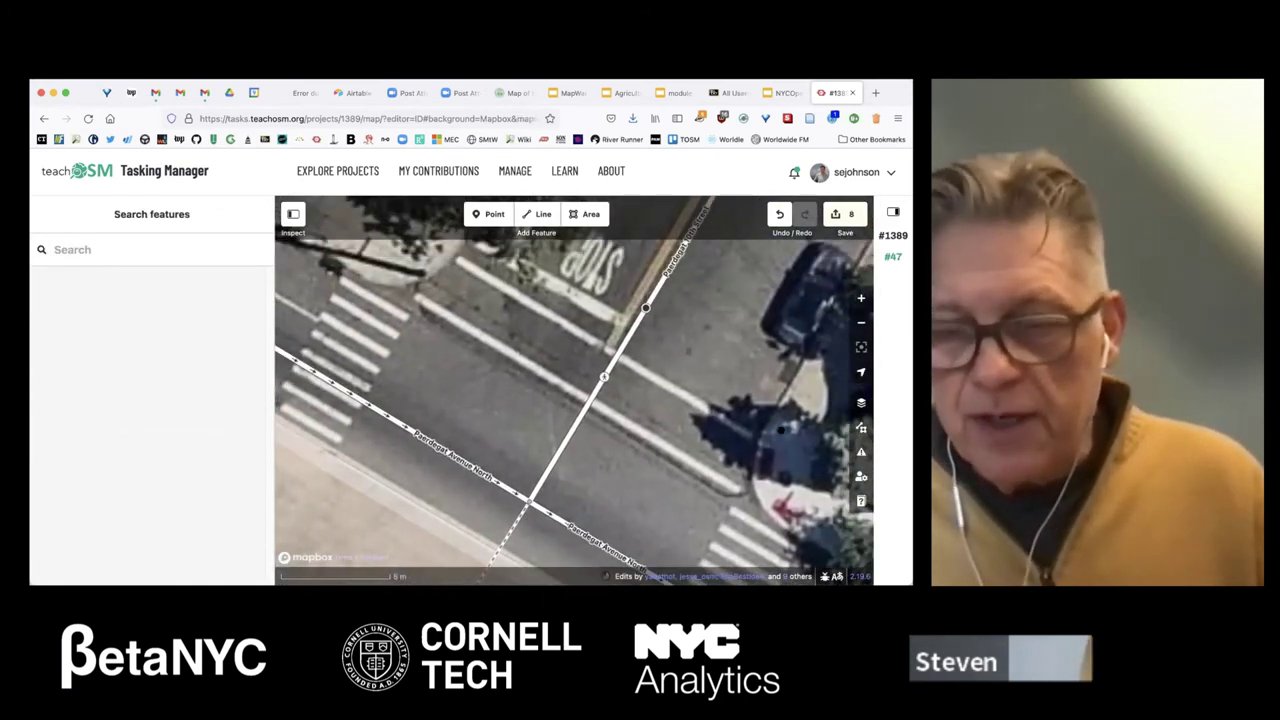
pyautogui.scroll(-1, 574, 390)
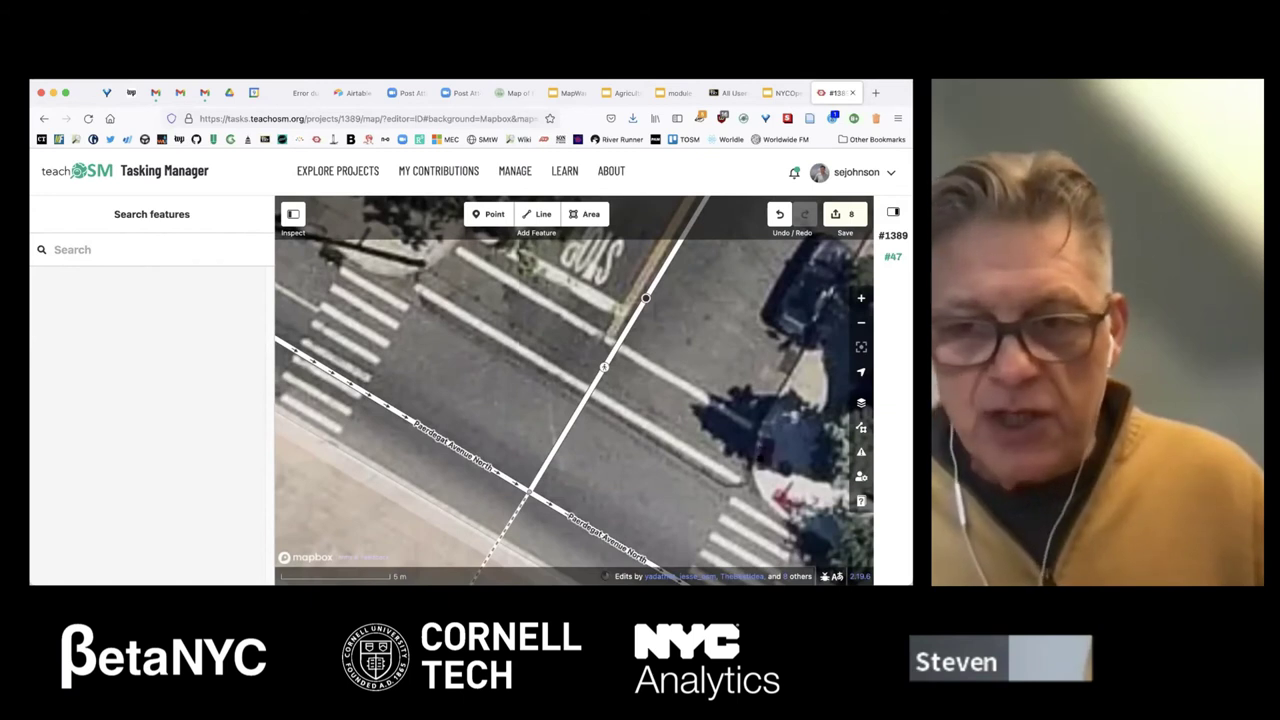
pyautogui.moveTo(757, 450); pyautogui.dragTo(655, 370)
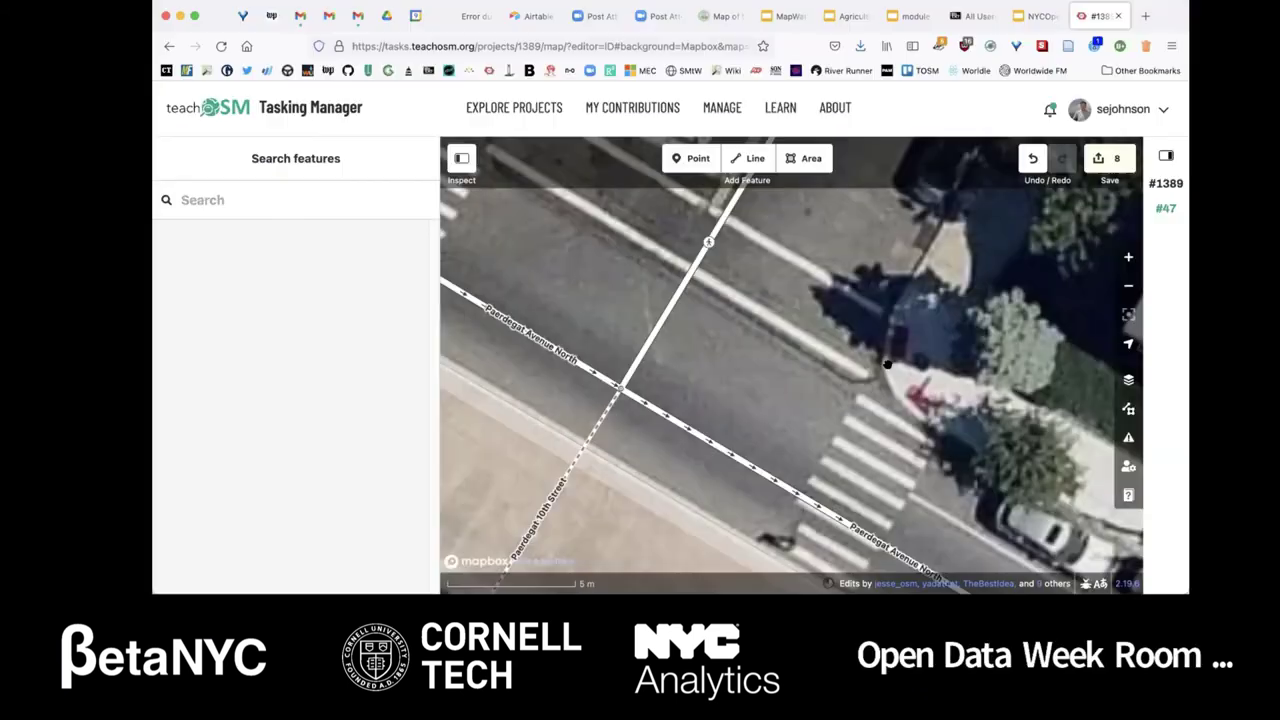
pyautogui.moveTo(756, 399); pyautogui.dragTo(791, 466)
pyautogui.moveTo(655, 376)
pyautogui.mouseDown()
pyautogui.moveTo(666, 397)
pyautogui.moveTo(654, 395)
pyautogui.mouseUp()
pyautogui.click(737, 410)
pyautogui.click(750, 432)
pyautogui.click(1128, 285)
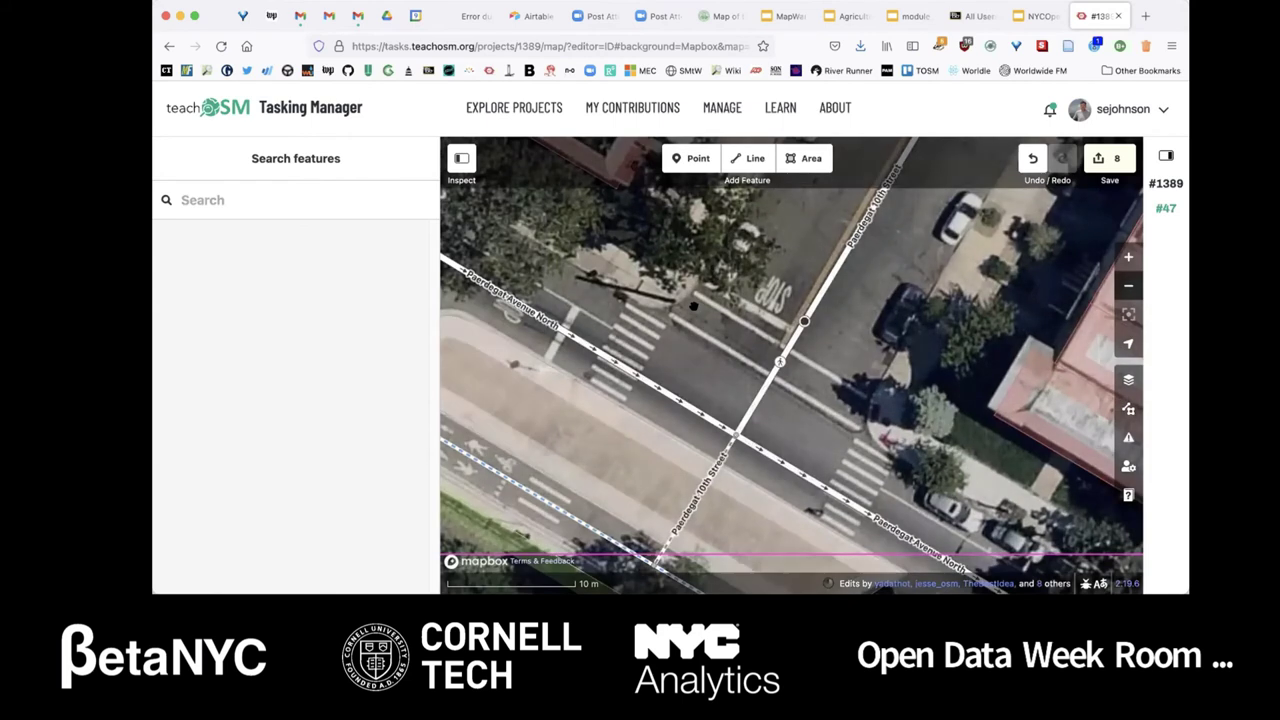
# - Draw a line across Paerdegat 10th Street between the two curbs at Paerdegat Avenue North and make it a Marked Crosswalk
pyautogui.scroll(3, 703, 318)
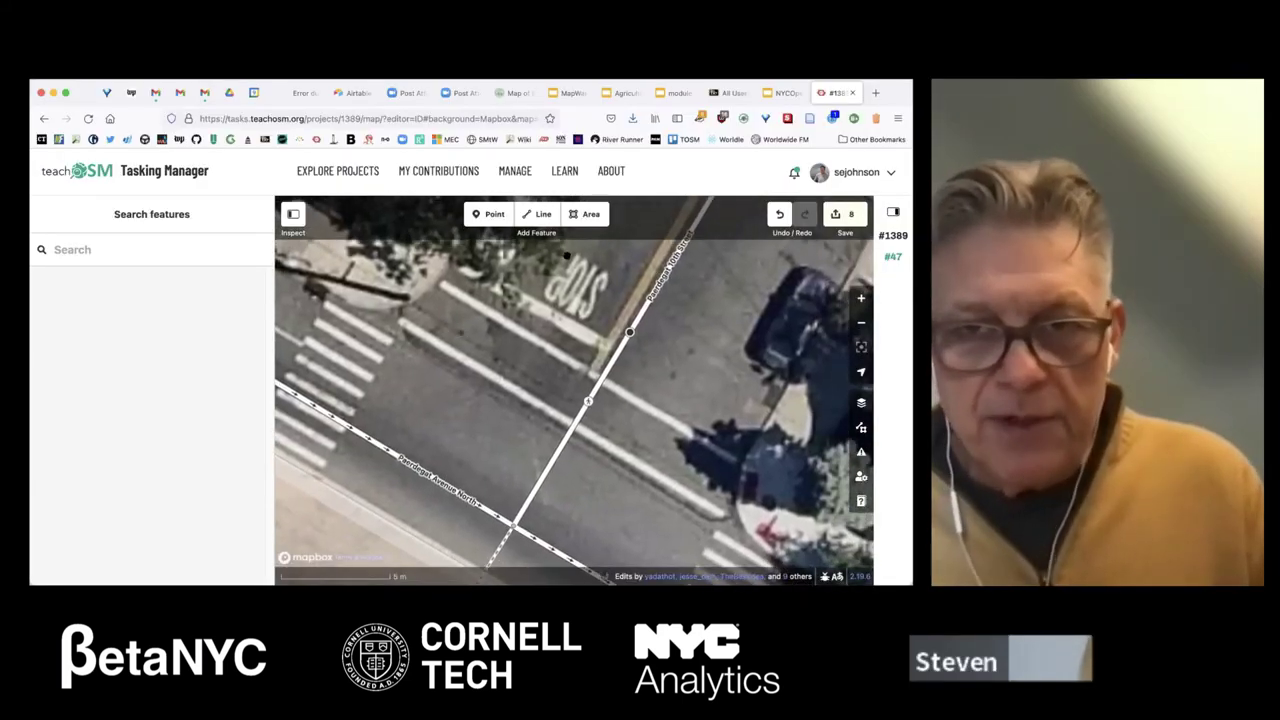
pyautogui.click(537, 214)
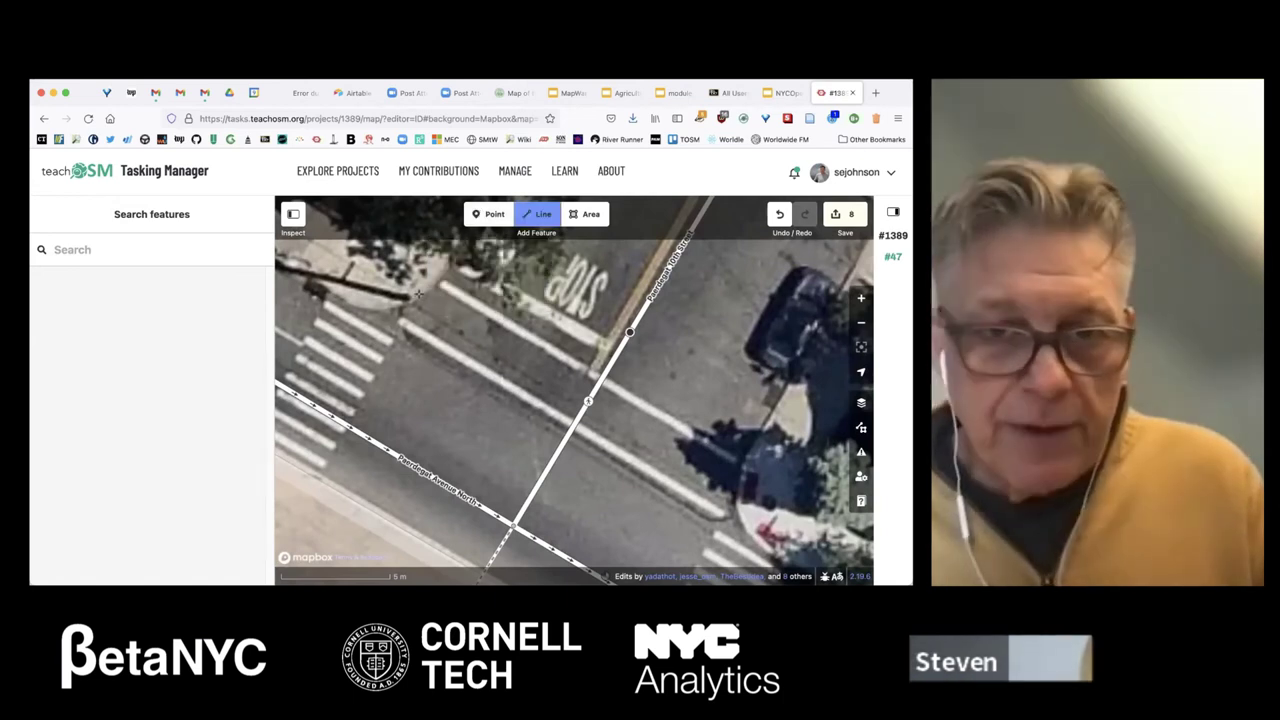
pyautogui.click(415, 297)
pyautogui.doubleClick(739, 491)
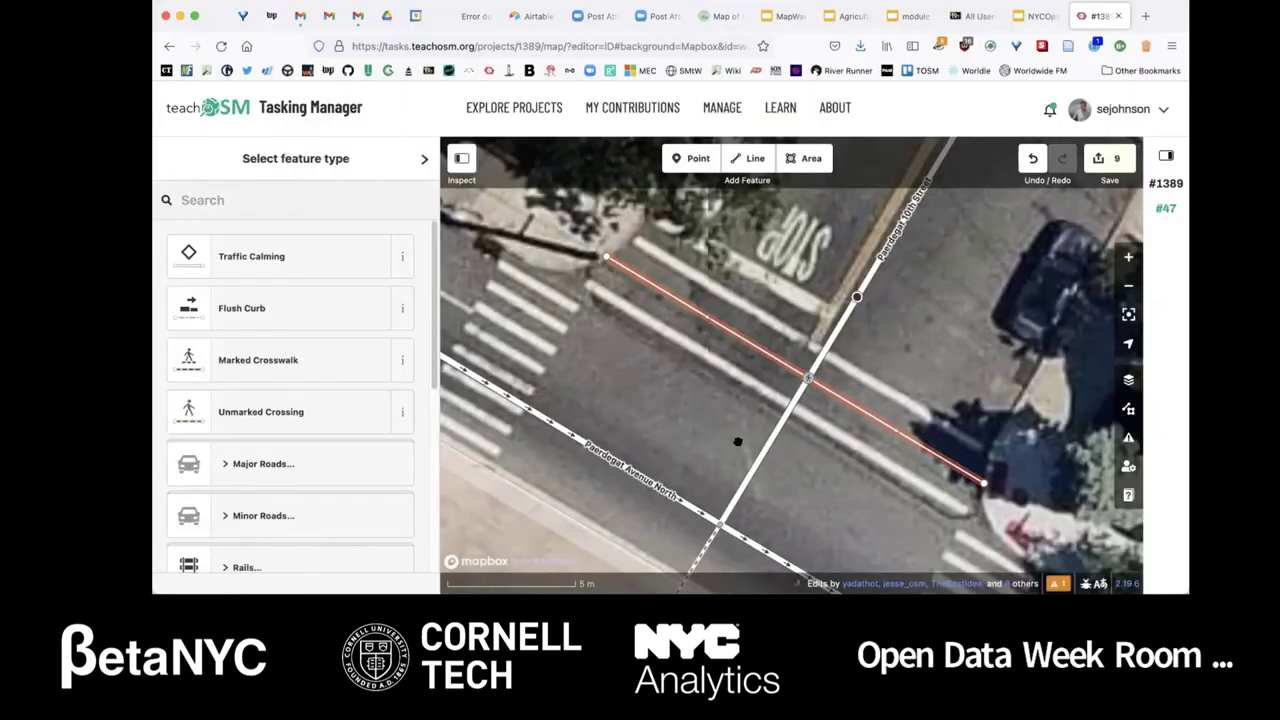
pyautogui.click(211, 358)
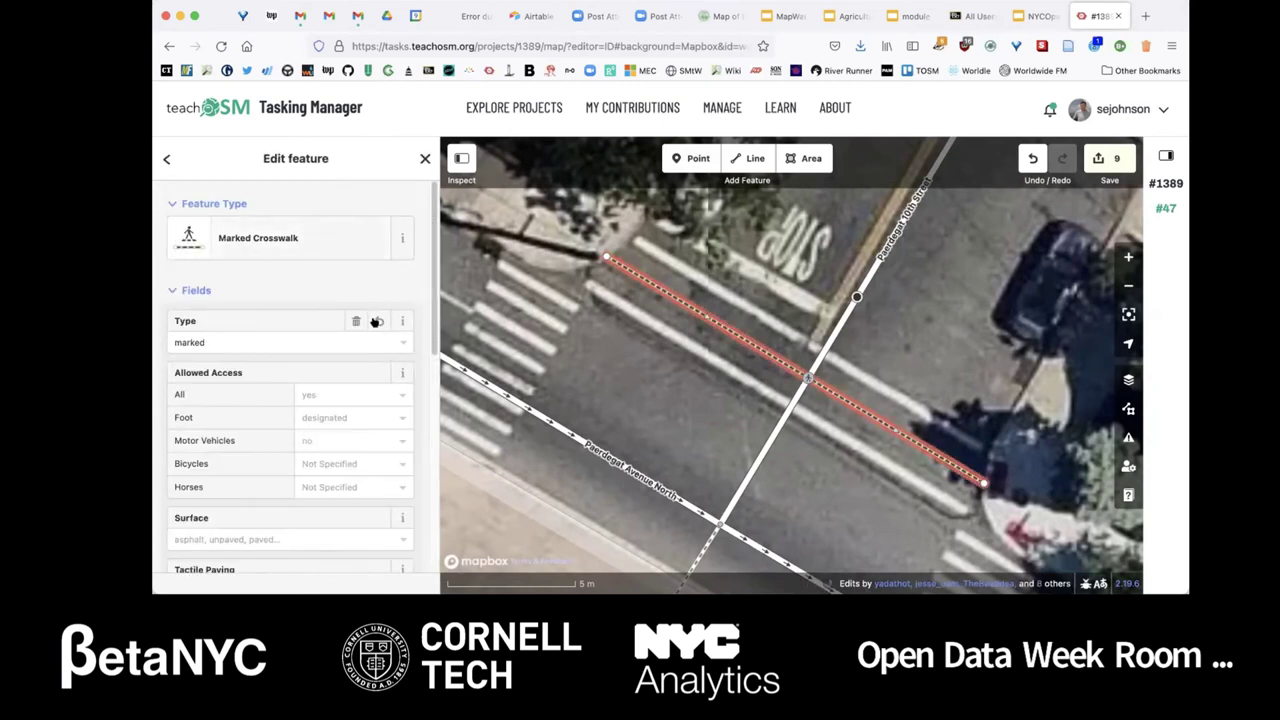
# - Set Refuge Island to No for the marked crosswalk across Paerdegat 10th Street
pyautogui.scroll(-3, 200, 430)
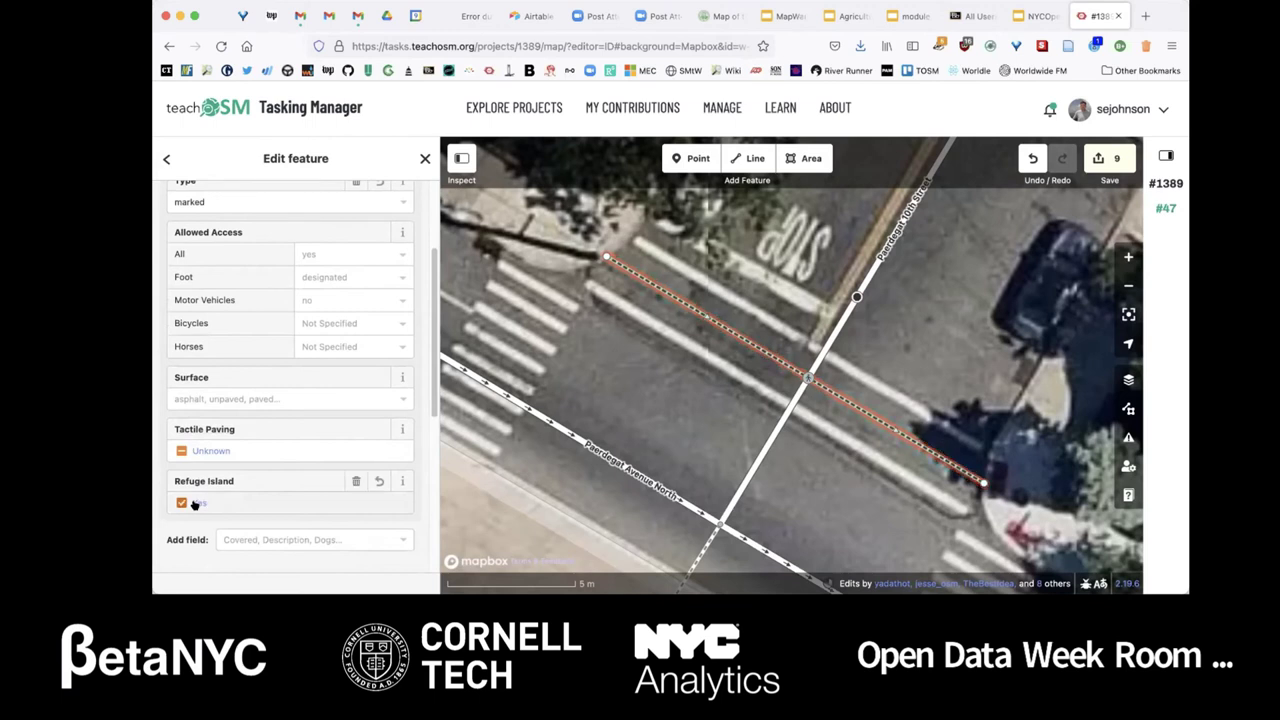
pyautogui.click(183, 503)
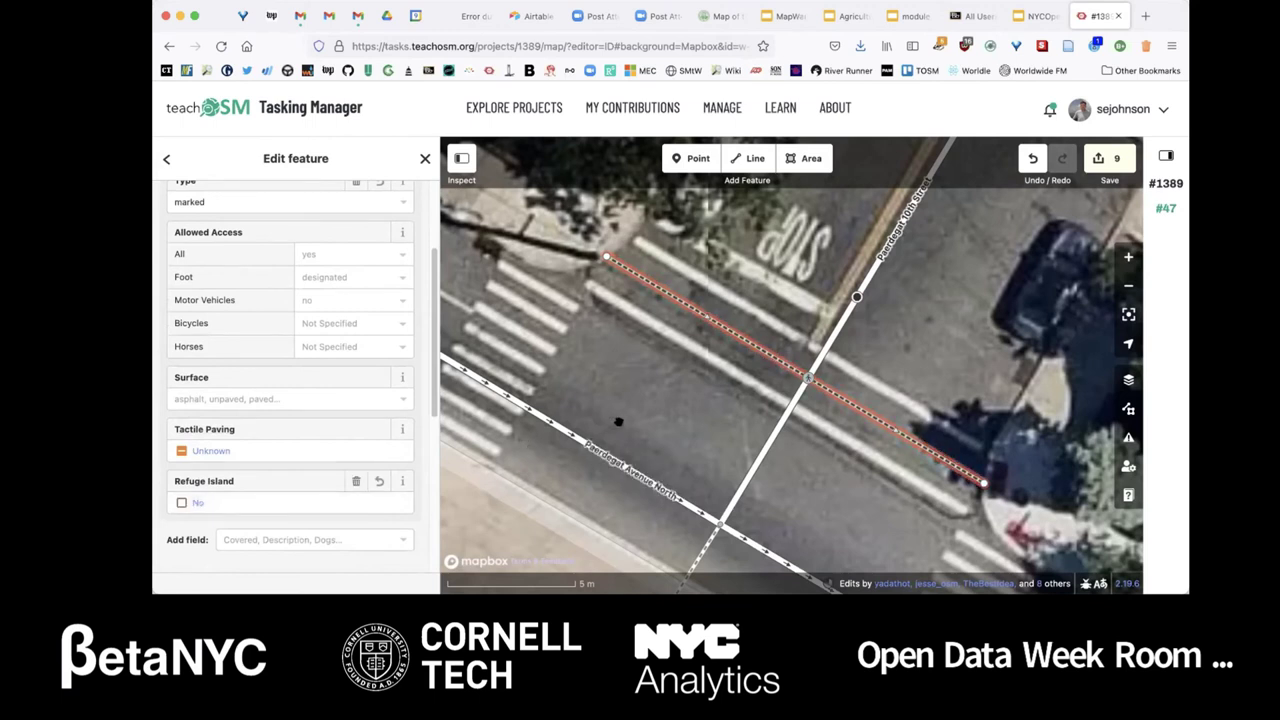
pyautogui.rightClick(700, 312)
pyautogui.click(707, 498)
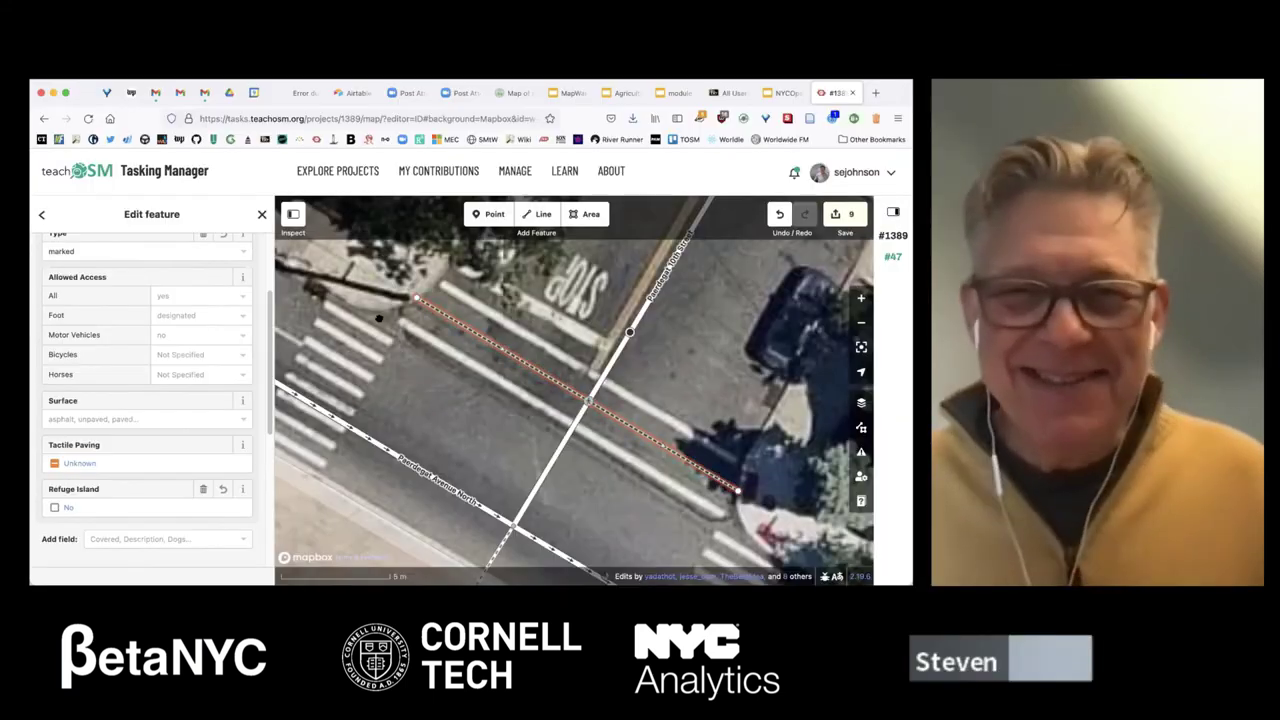
# - Add Flush Curb points at both ends of the Paerdegat 10th Street crosswalk
pyautogui.click(690, 158)
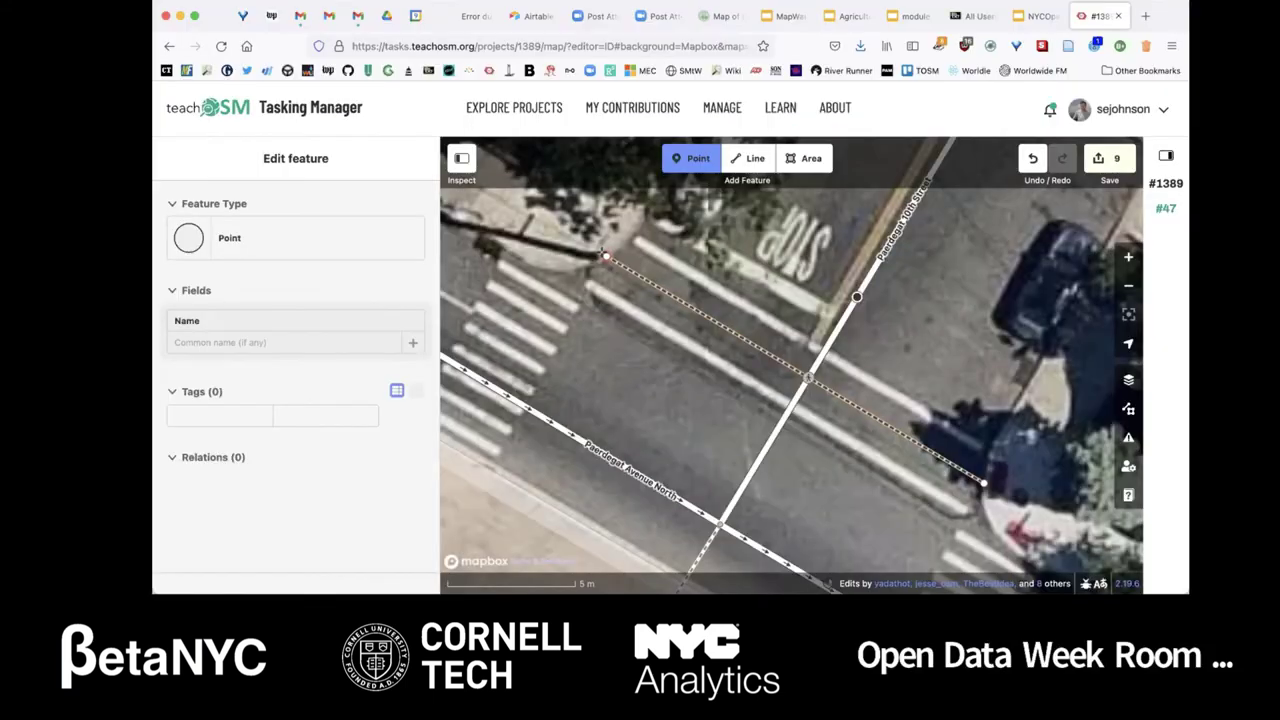
pyautogui.click(604, 256)
pyautogui.click(129, 366)
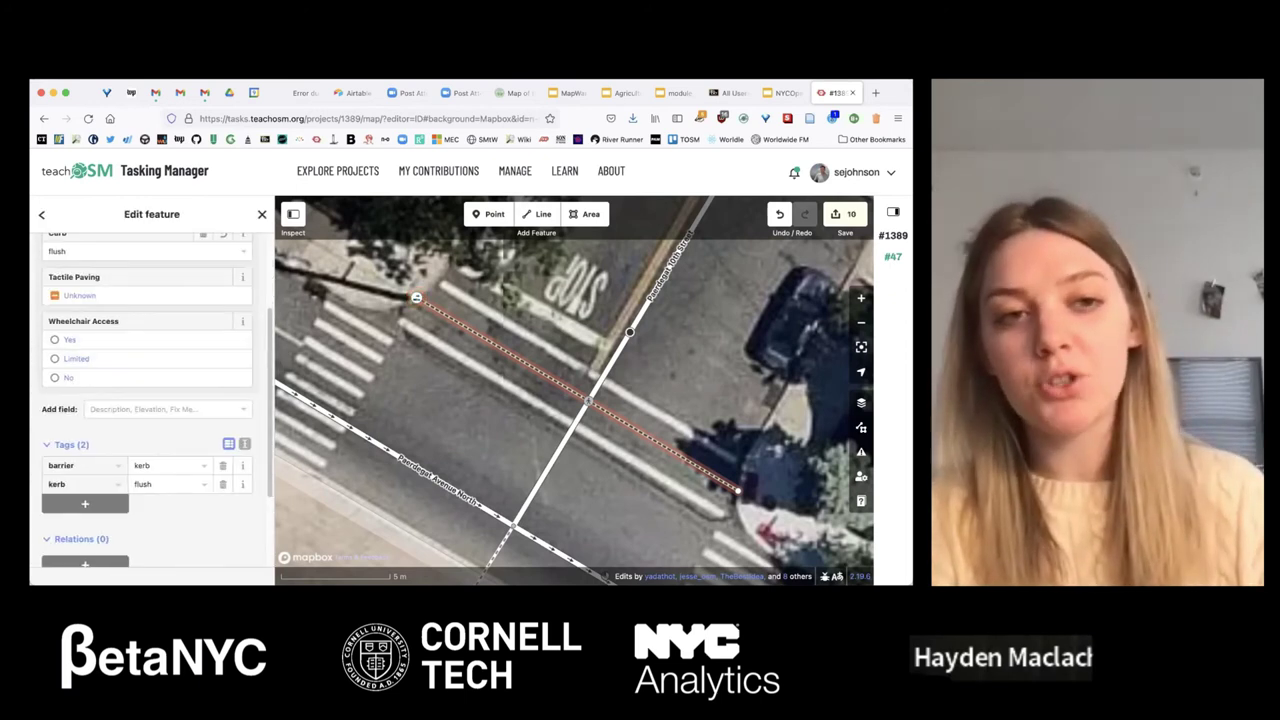
pyautogui.click(489, 213)
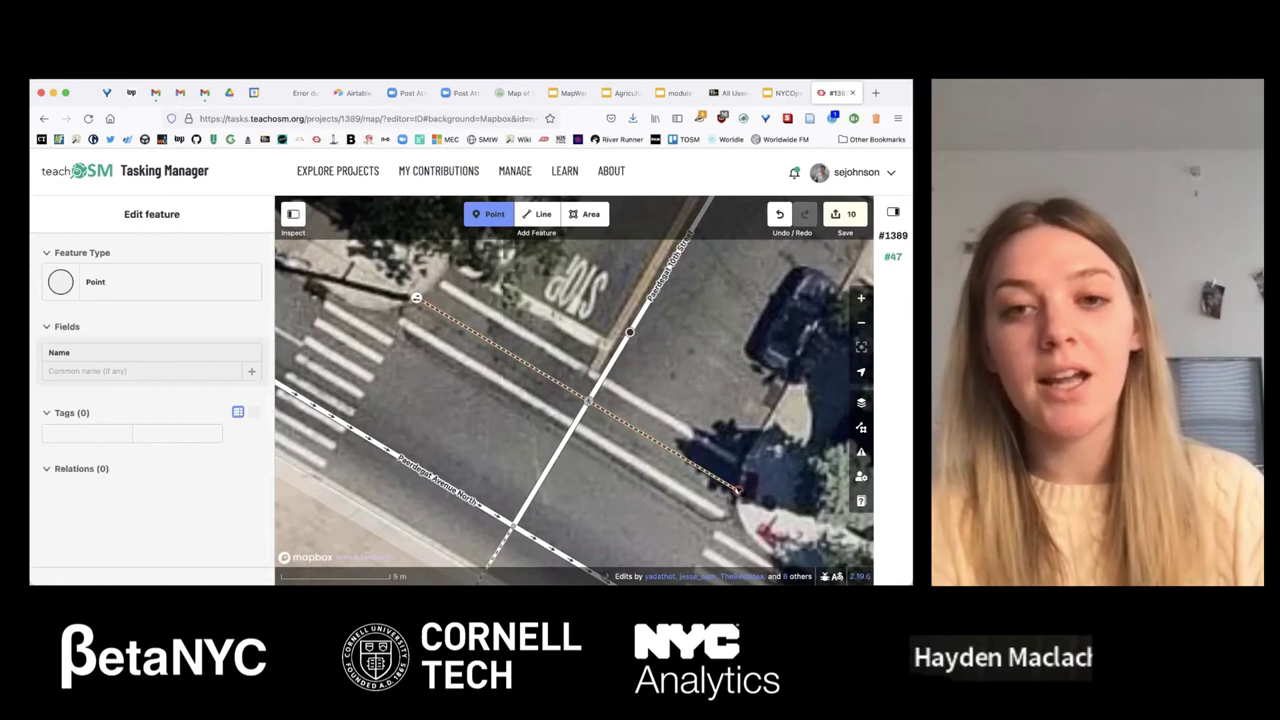
pyautogui.click(737, 490)
pyautogui.click(74, 281)
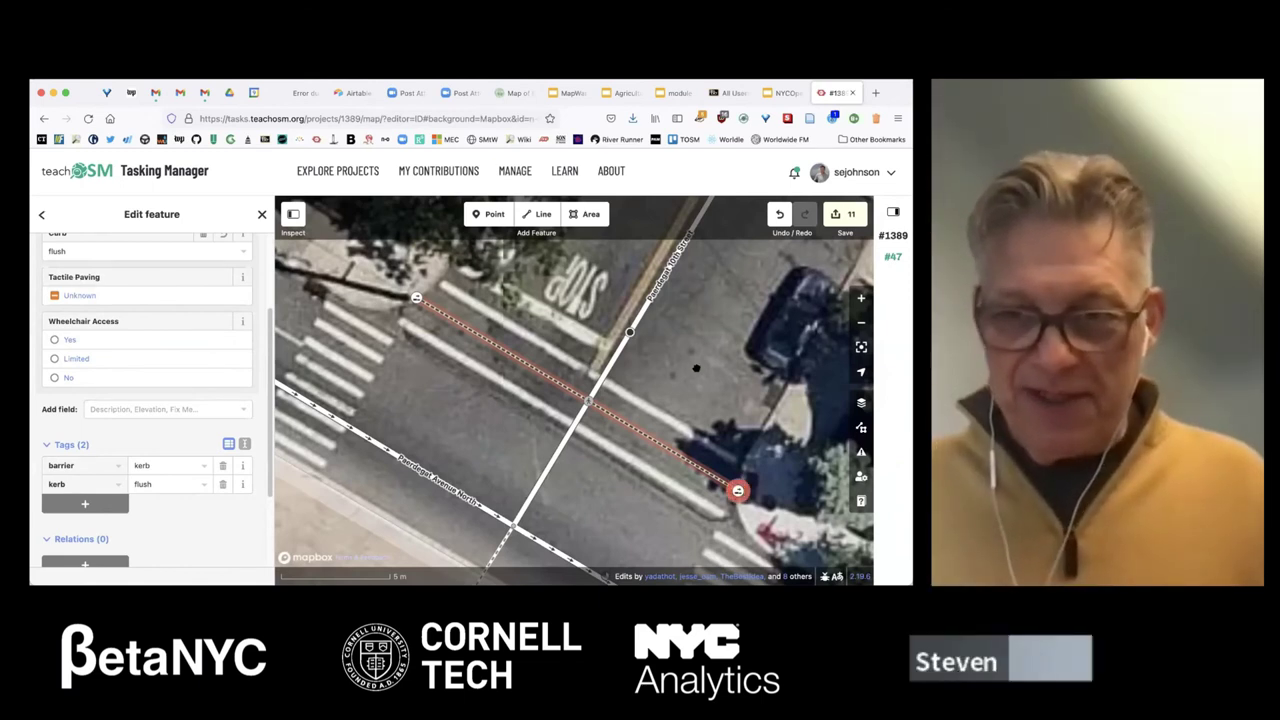
# - Switch the background to Esri World Imagery and examine the Paerdegat Avenue North crossing southeast of Paerdegat 10th Street
pyautogui.scroll(-3, 712, 320)
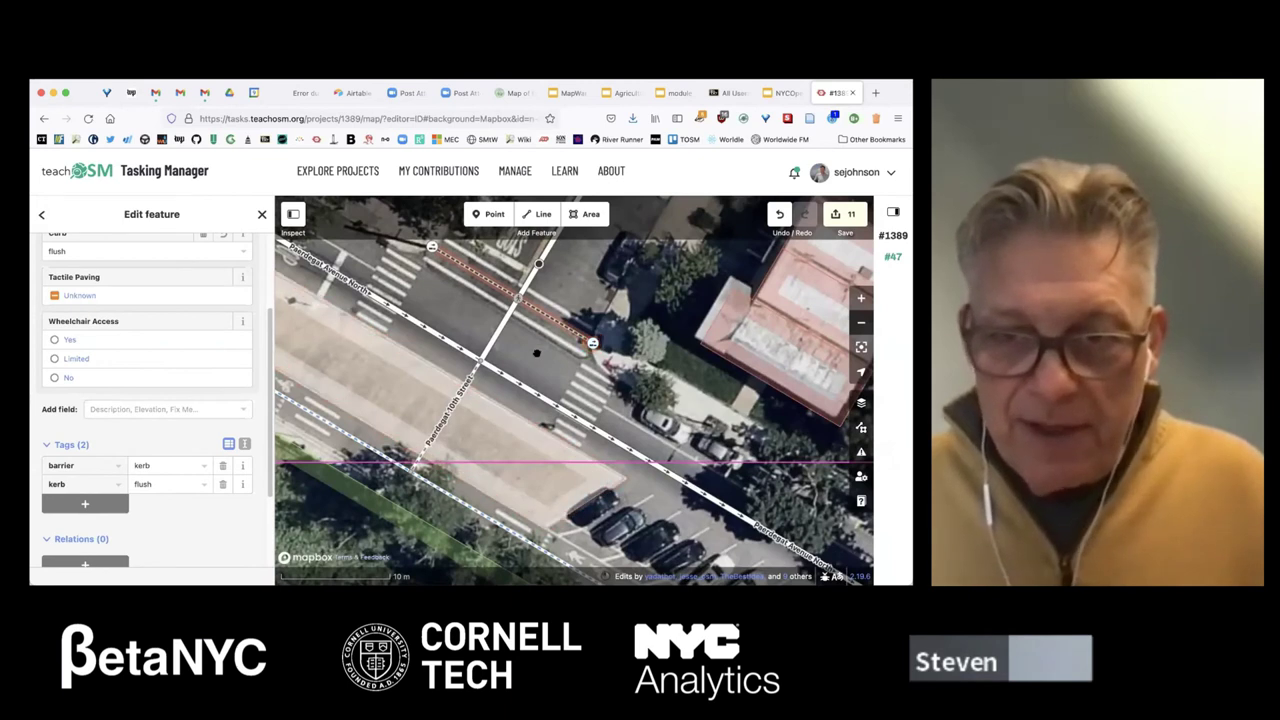
pyautogui.scroll(-2, 566, 351)
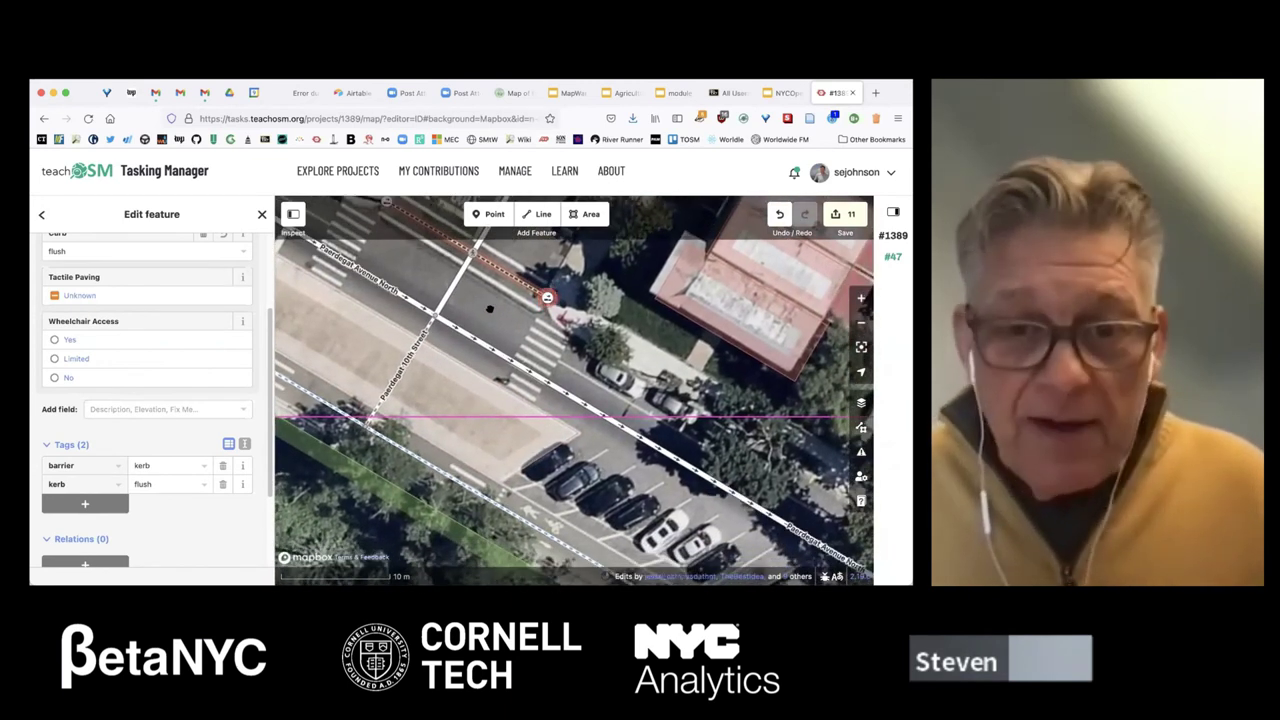
pyautogui.scroll(-5, 480, 295)
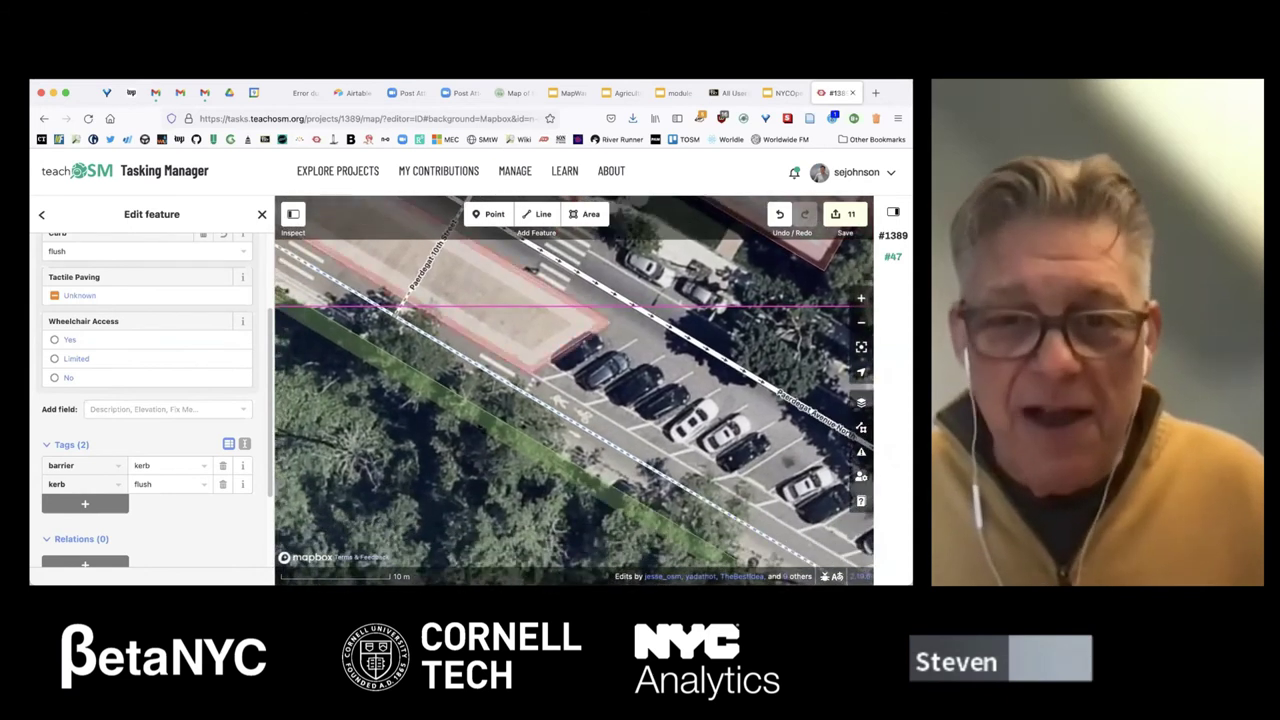
pyautogui.scroll(2, 574, 390)
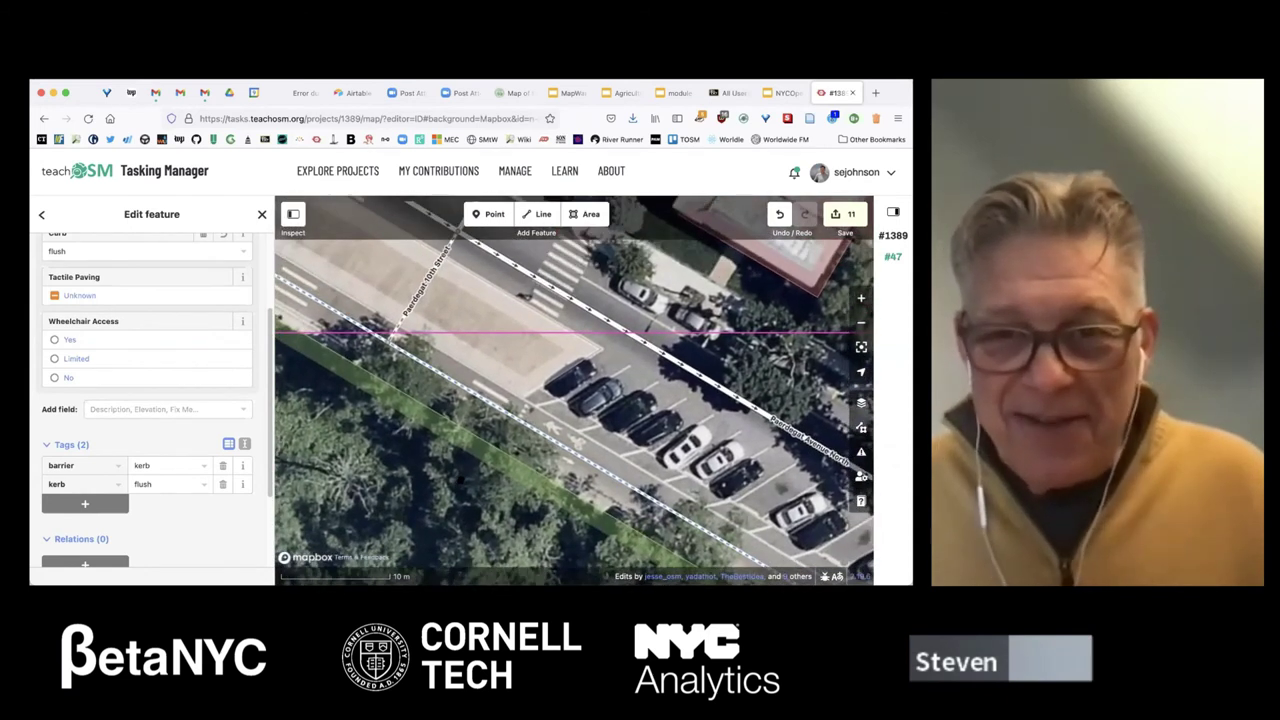
pyautogui.scroll(4, 460, 480)
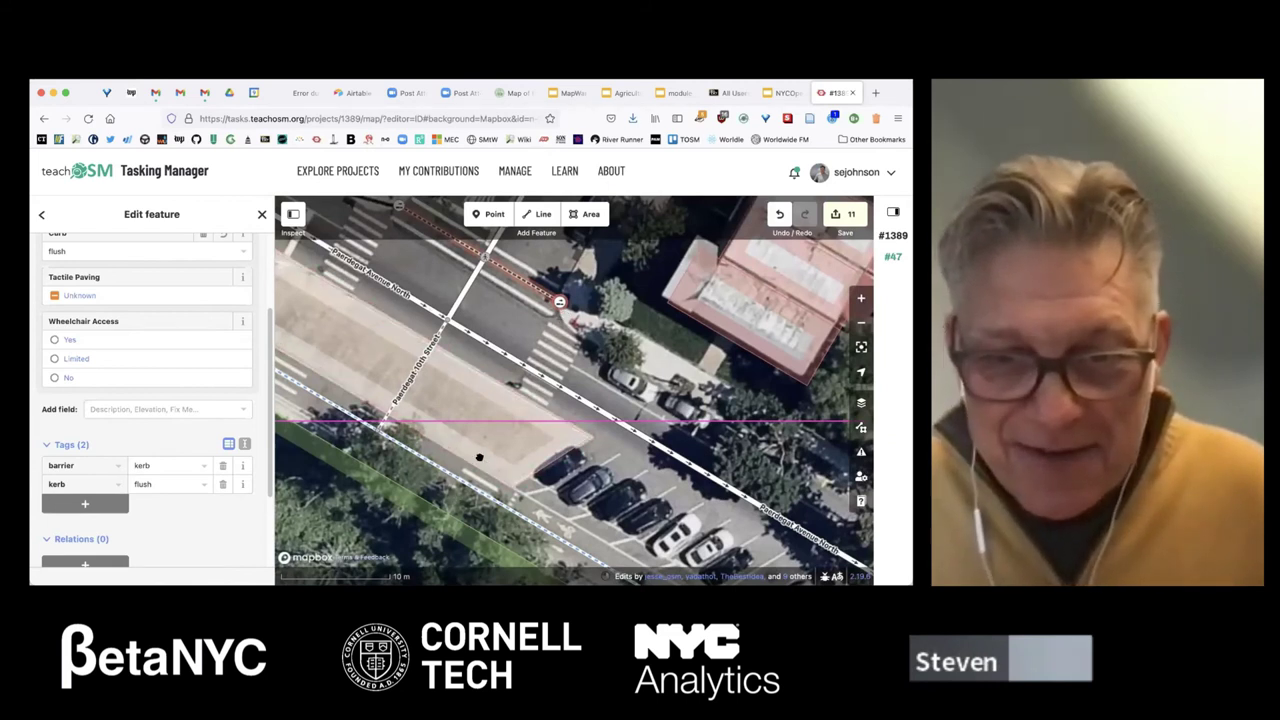
pyautogui.click(861, 297)
pyautogui.click(861, 402)
pyautogui.click(756, 284)
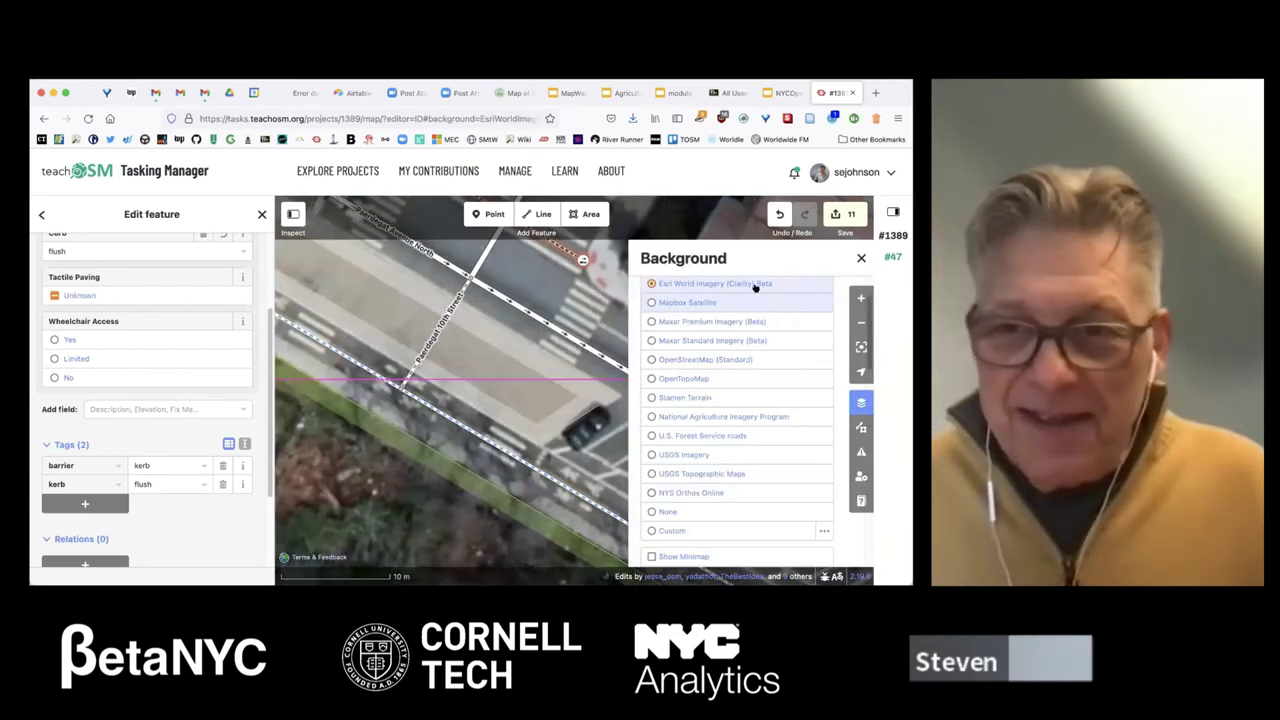
pyautogui.scroll(2, 720, 300)
pyautogui.click(692, 328)
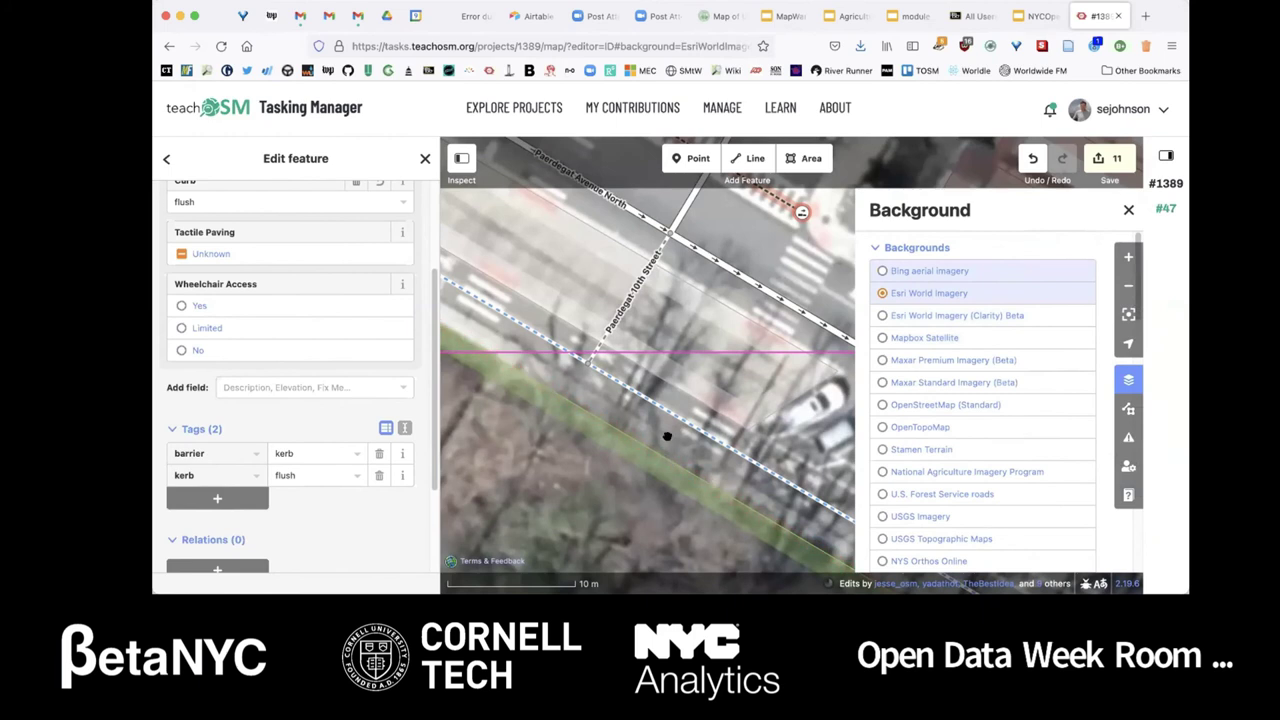
pyautogui.moveTo(665, 437); pyautogui.dragTo(620, 414)
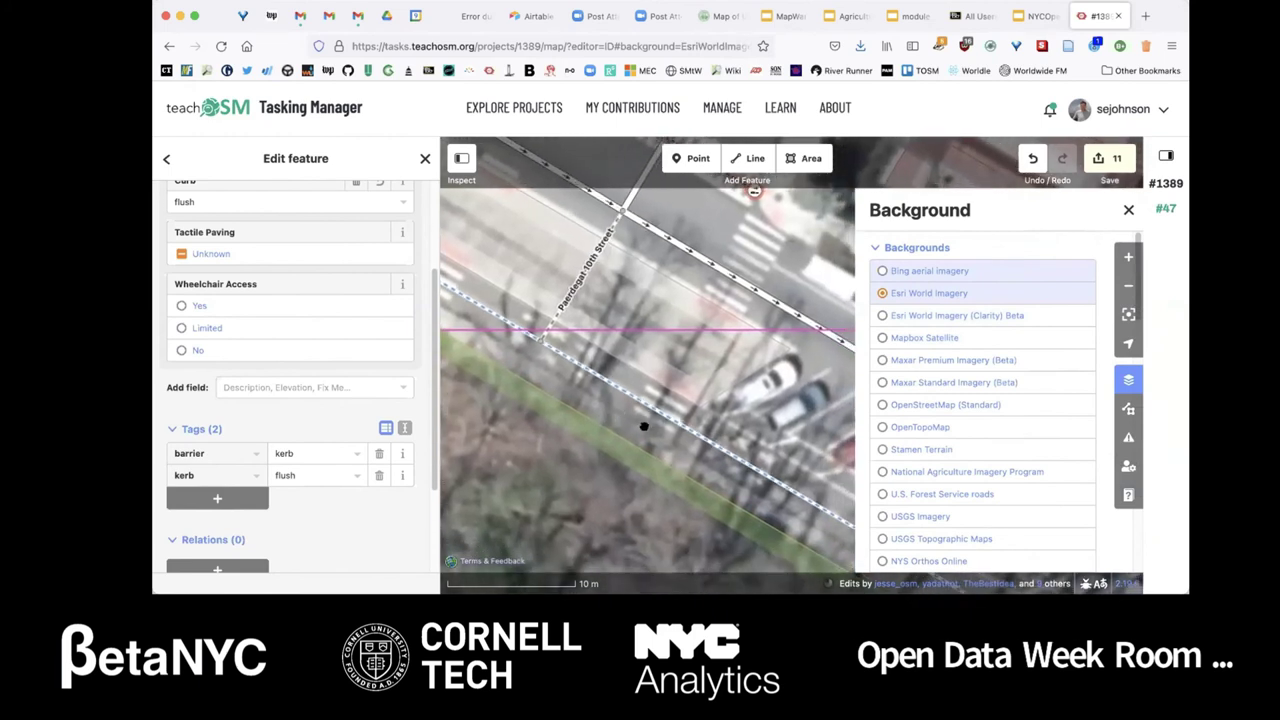
pyautogui.moveTo(648, 432); pyautogui.dragTo(620, 465)
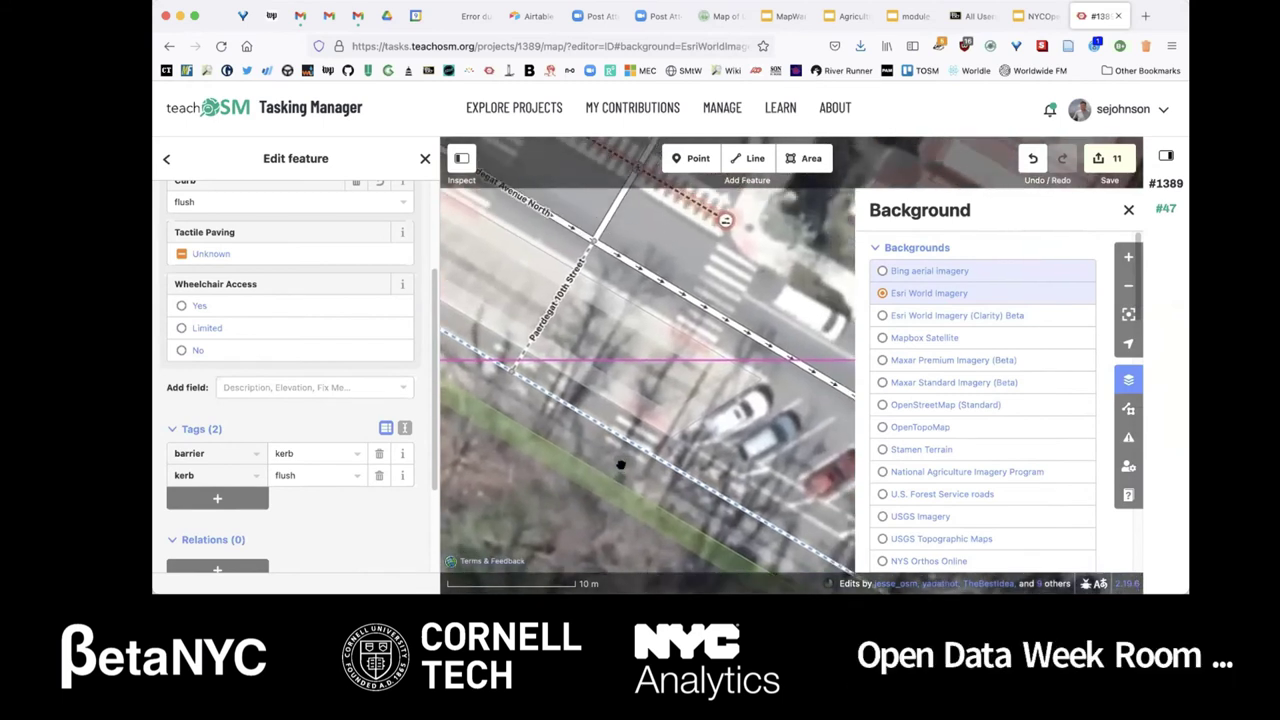
pyautogui.click(1128, 209)
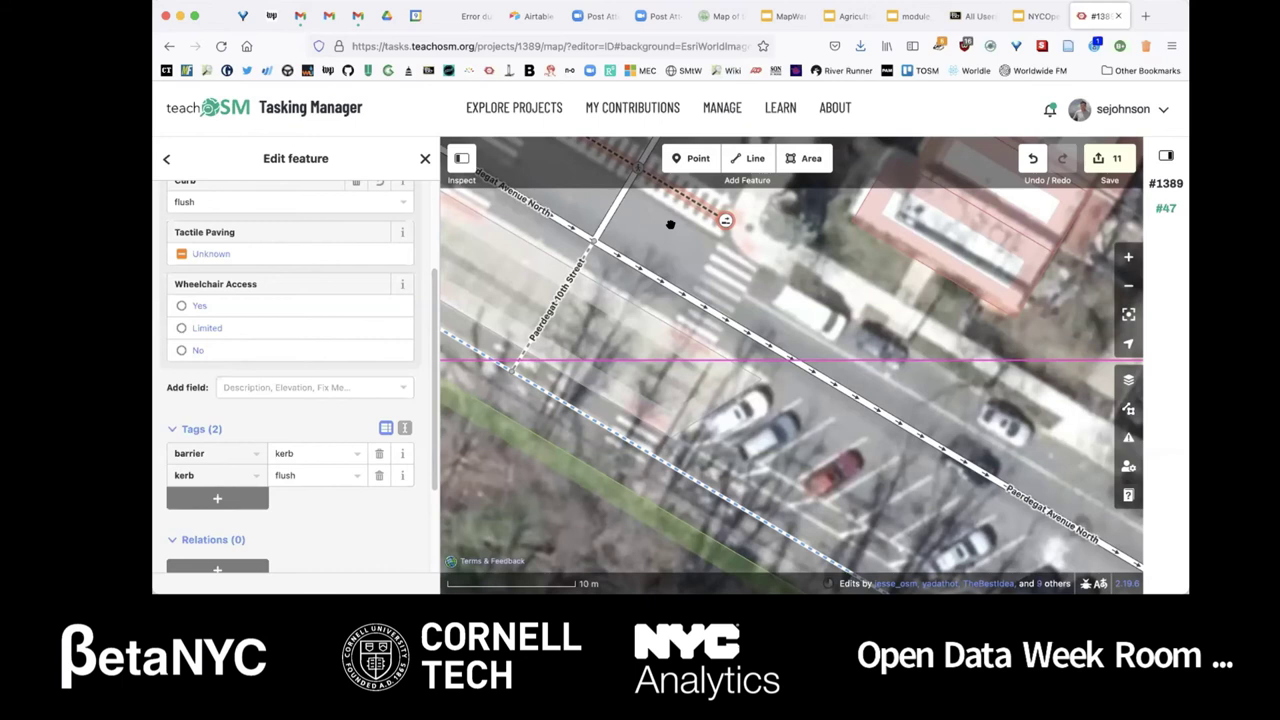
# - Map the crosswalk across Paerdegat Avenue North southeast of Paerdegat 10th Street, with flush curbs at both ends and tactile paving at the northeast end
pyautogui.click(686, 158)
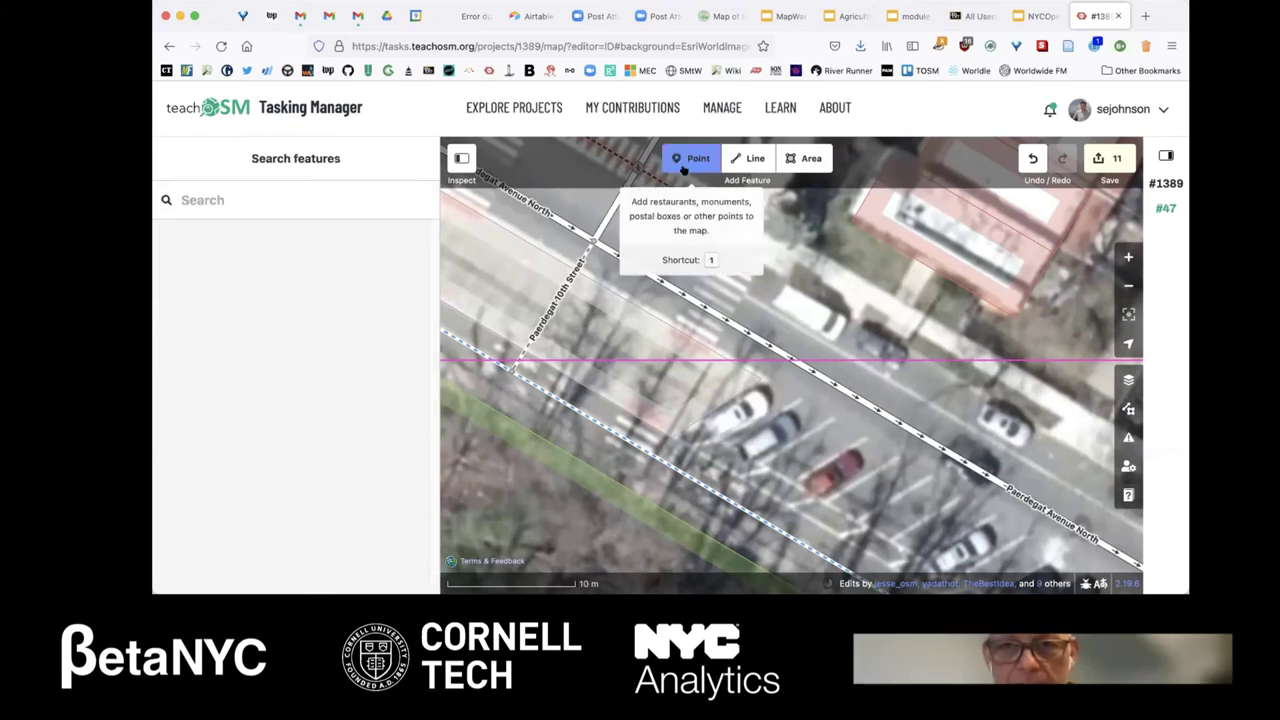
pyautogui.click(705, 307)
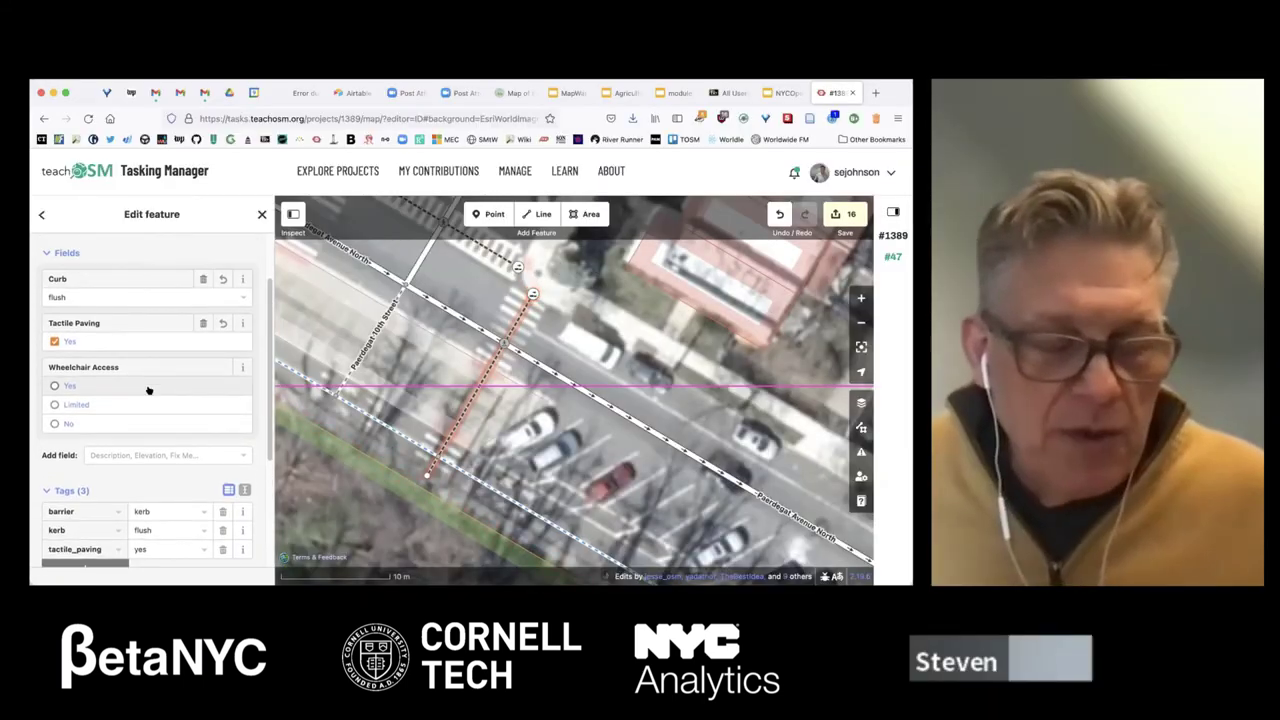
pyautogui.scroll(1, 140, 356)
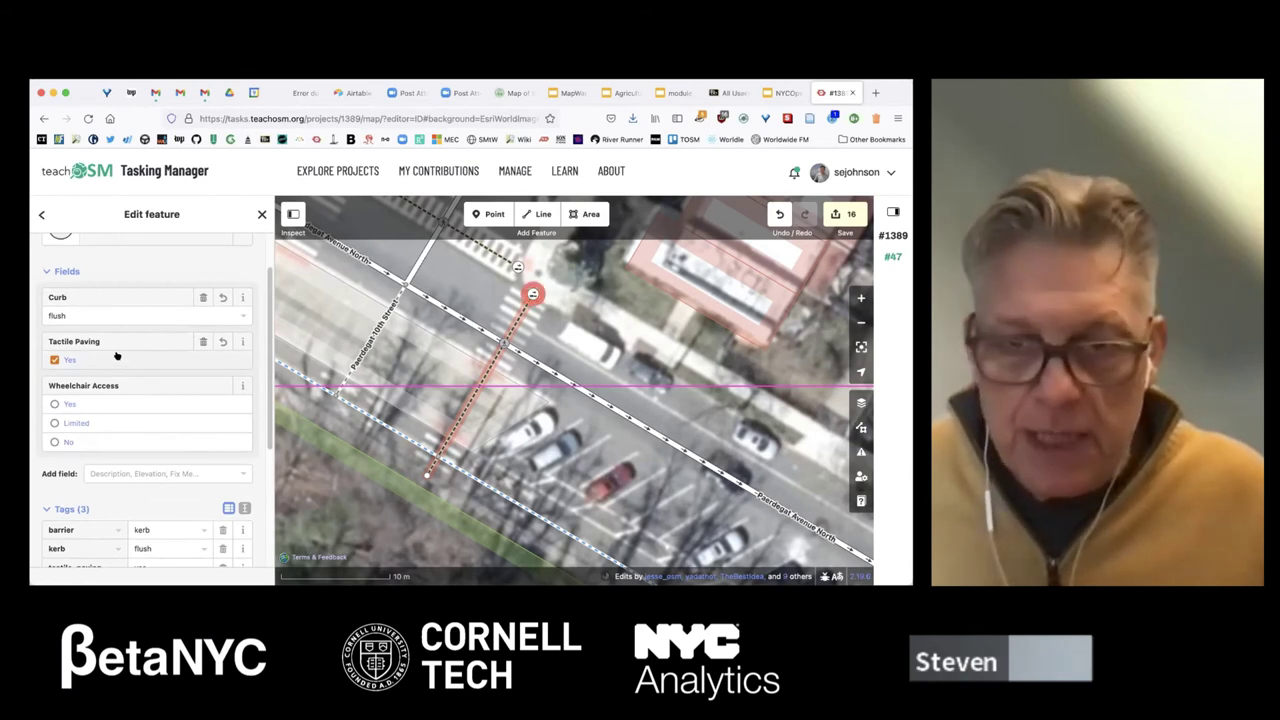
pyautogui.click(428, 477)
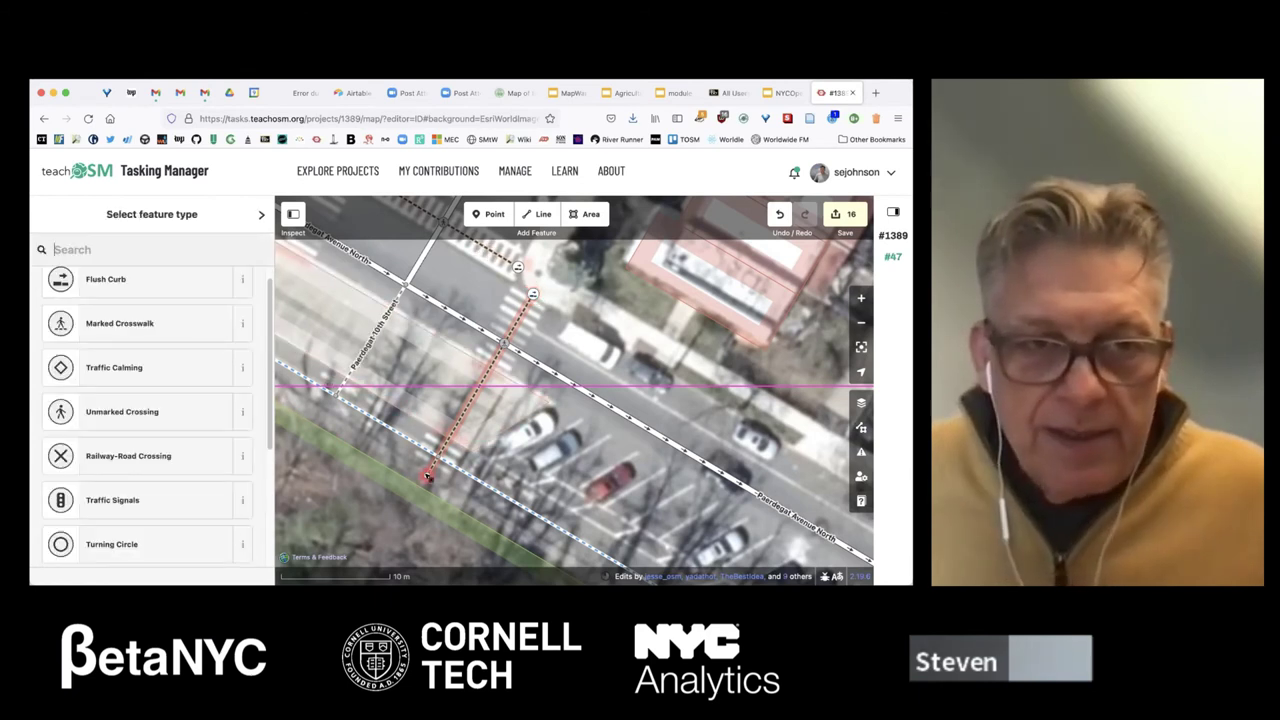
pyautogui.press('Return')
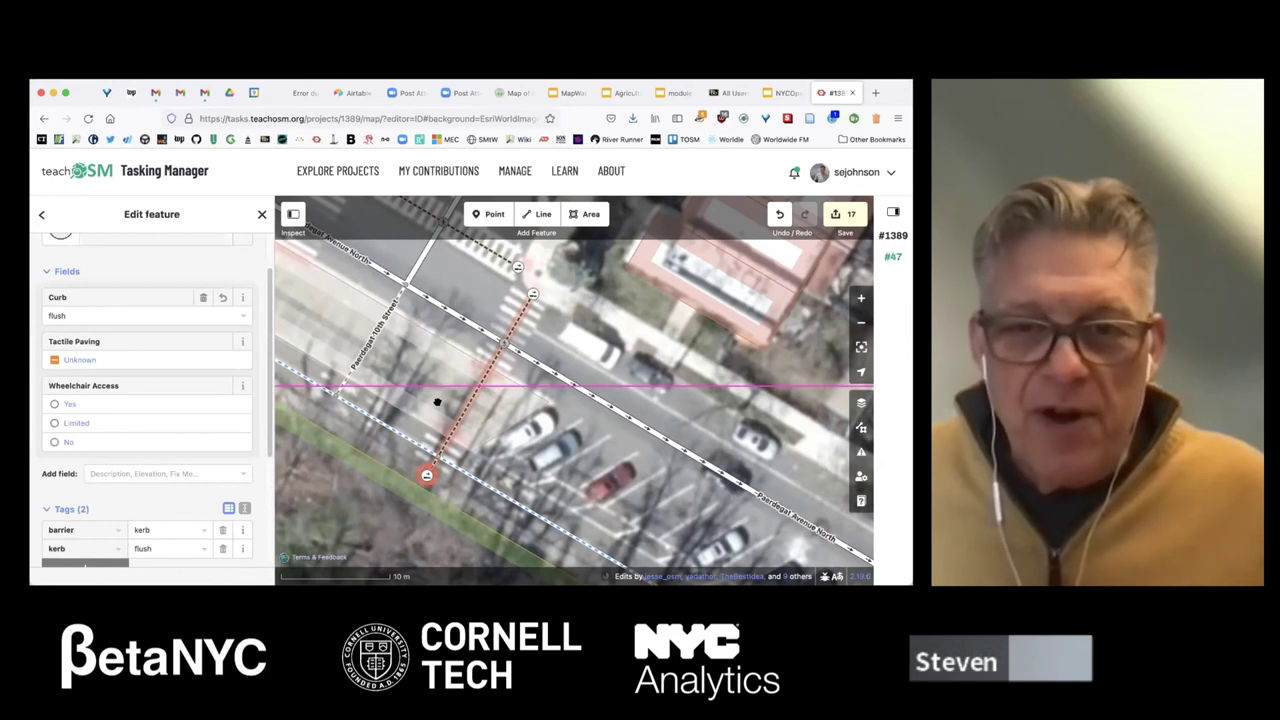
# - Examine the imagery around both ends of the Paerdegat Avenue North crosswalk, including where it crosses the cycle path
pyautogui.scroll(-3, 594, 361)
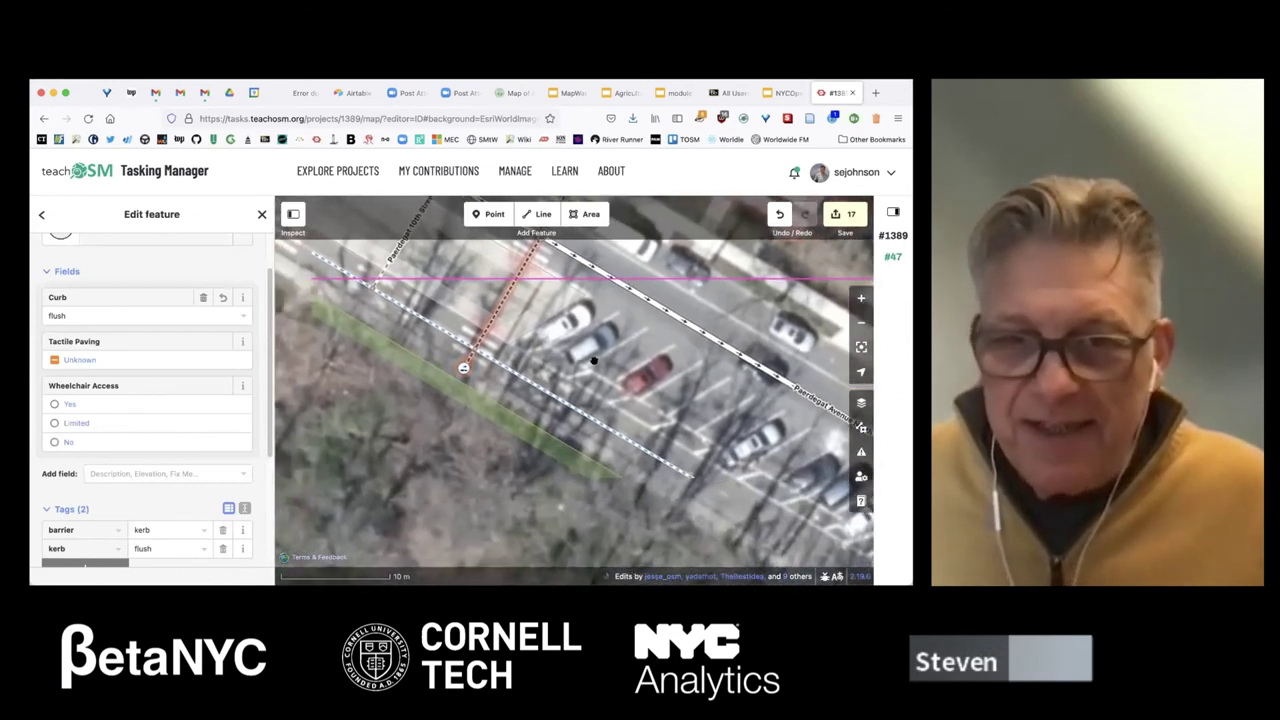
pyautogui.doubleClick(536, 373)
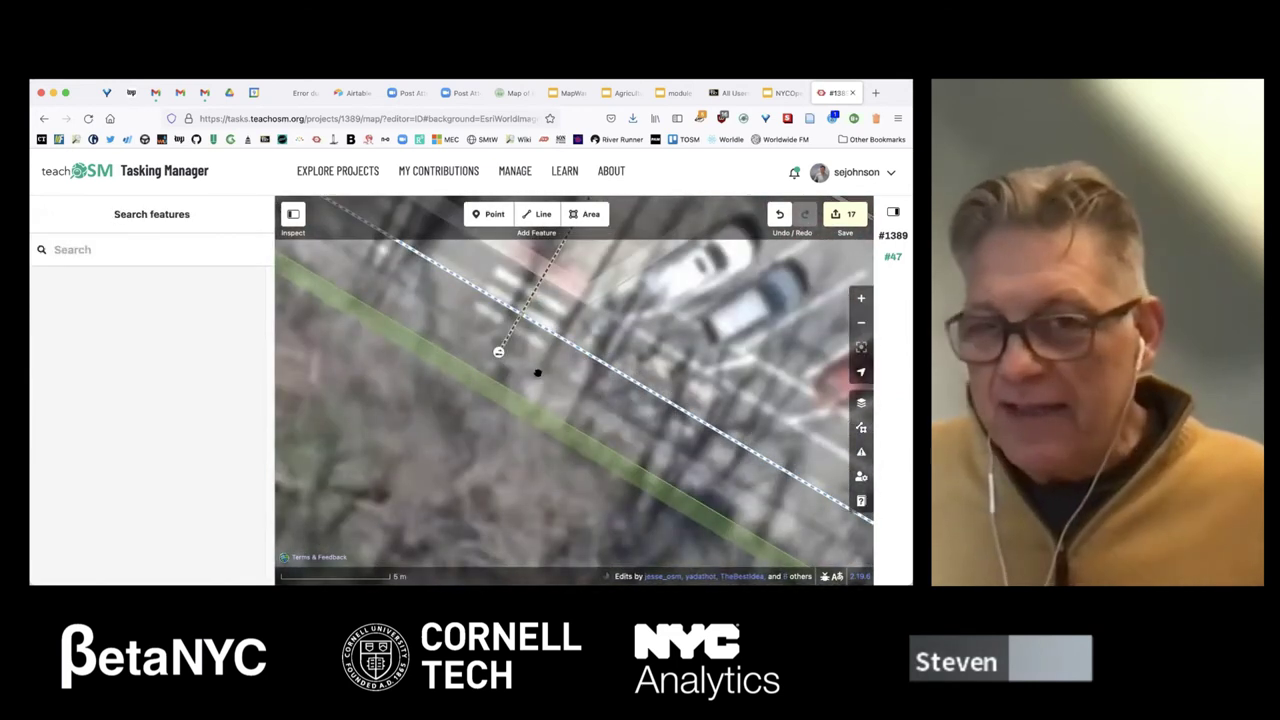
pyautogui.click(499, 352)
pyautogui.click(534, 374)
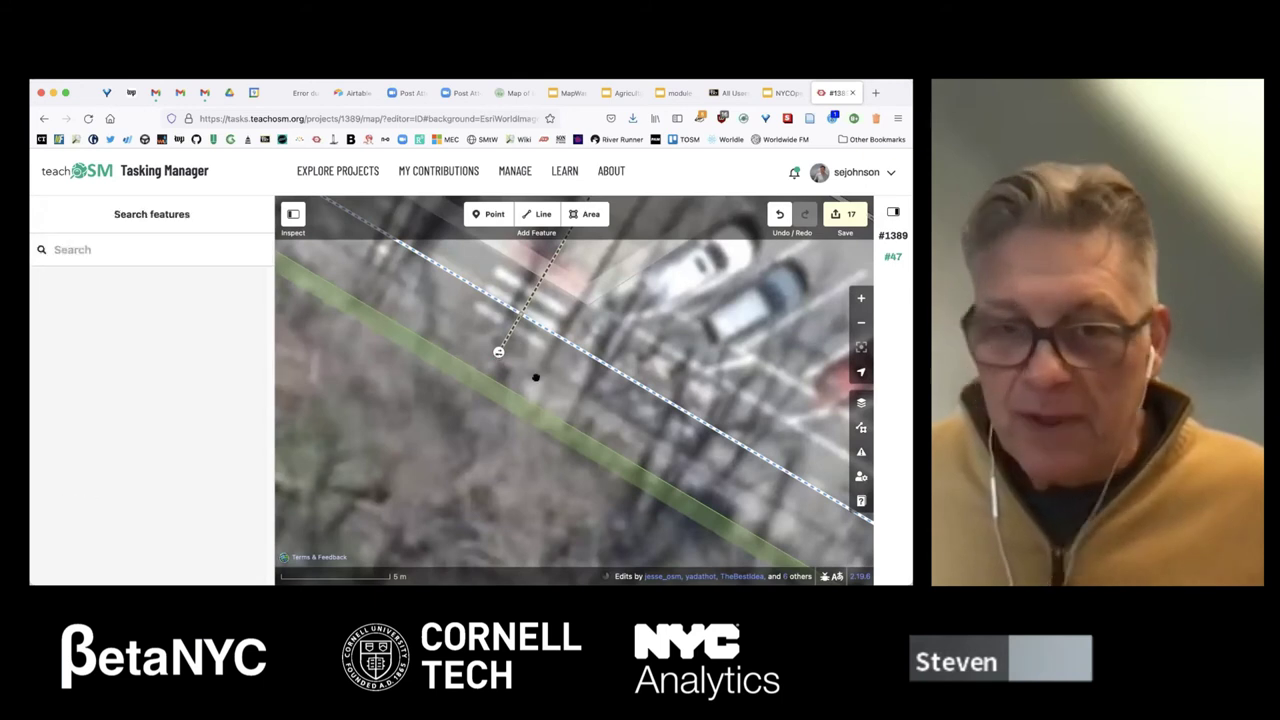
pyautogui.hscroll(-2, 570, 390)
pyautogui.moveTo(582, 398); pyautogui.dragTo(582, 380)
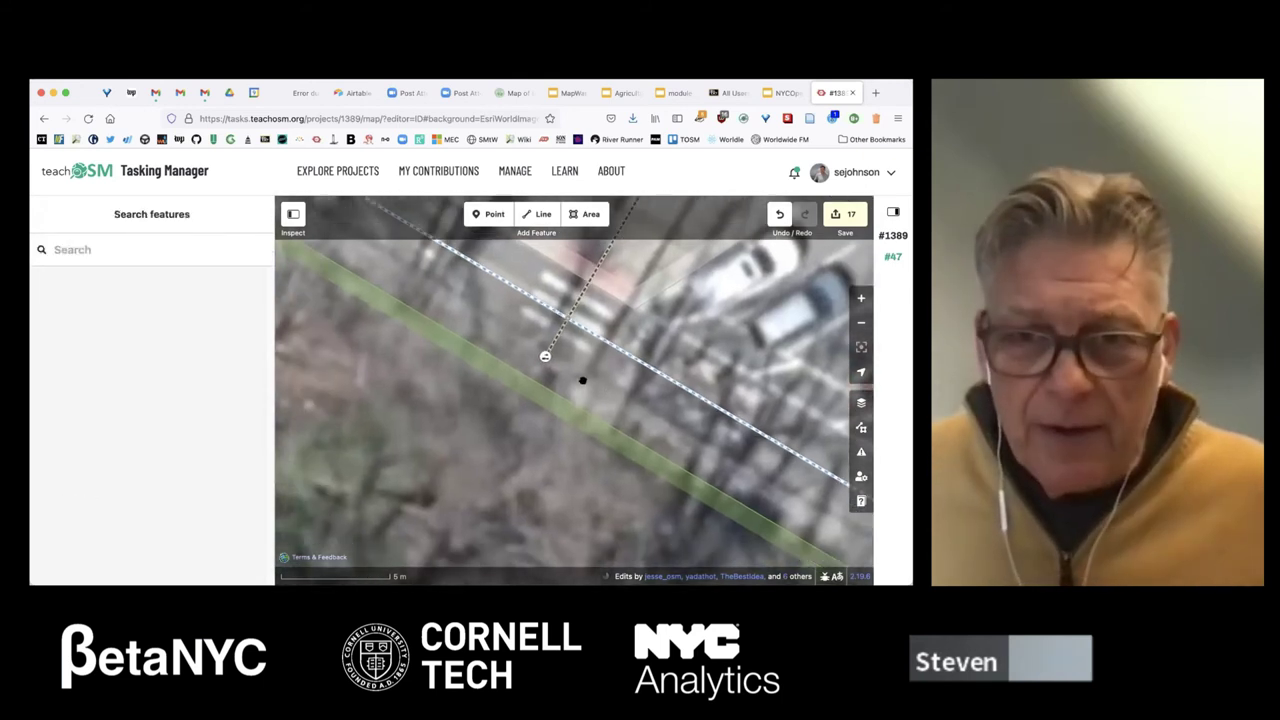
pyautogui.scroll(5, 582, 380)
pyautogui.hscroll(5, 582, 380)
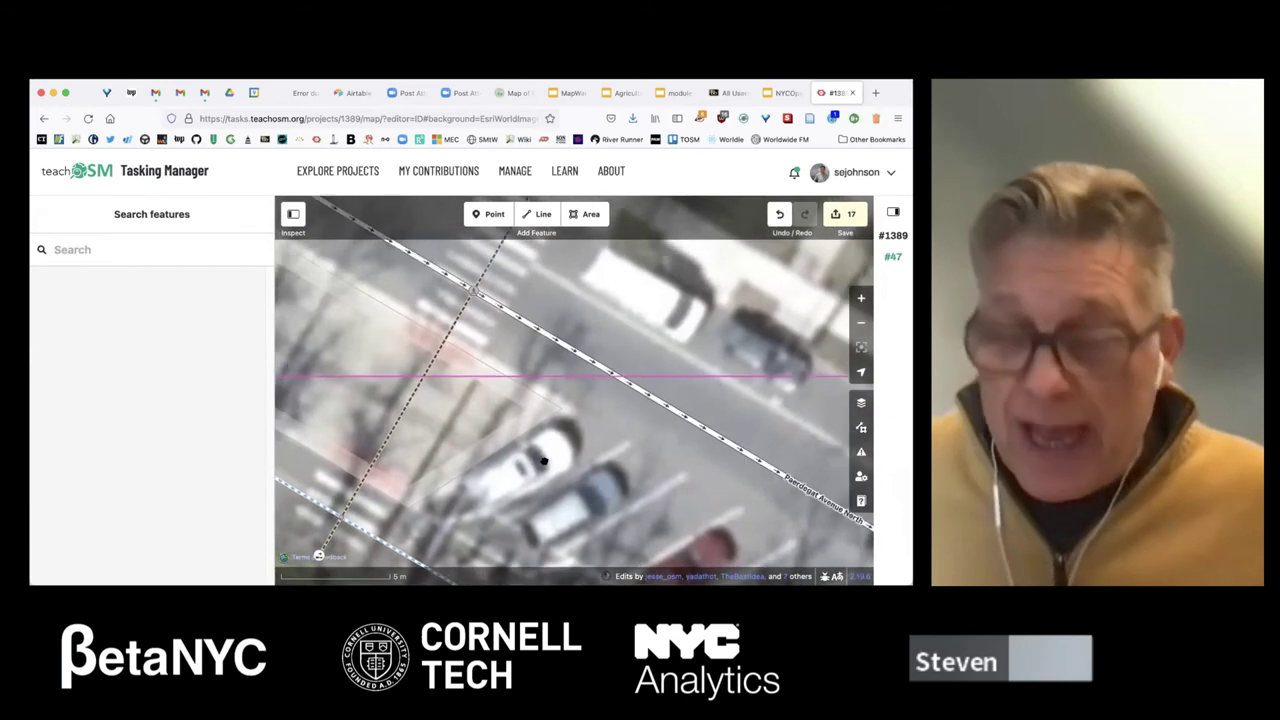
pyautogui.scroll(-5, 597, 378)
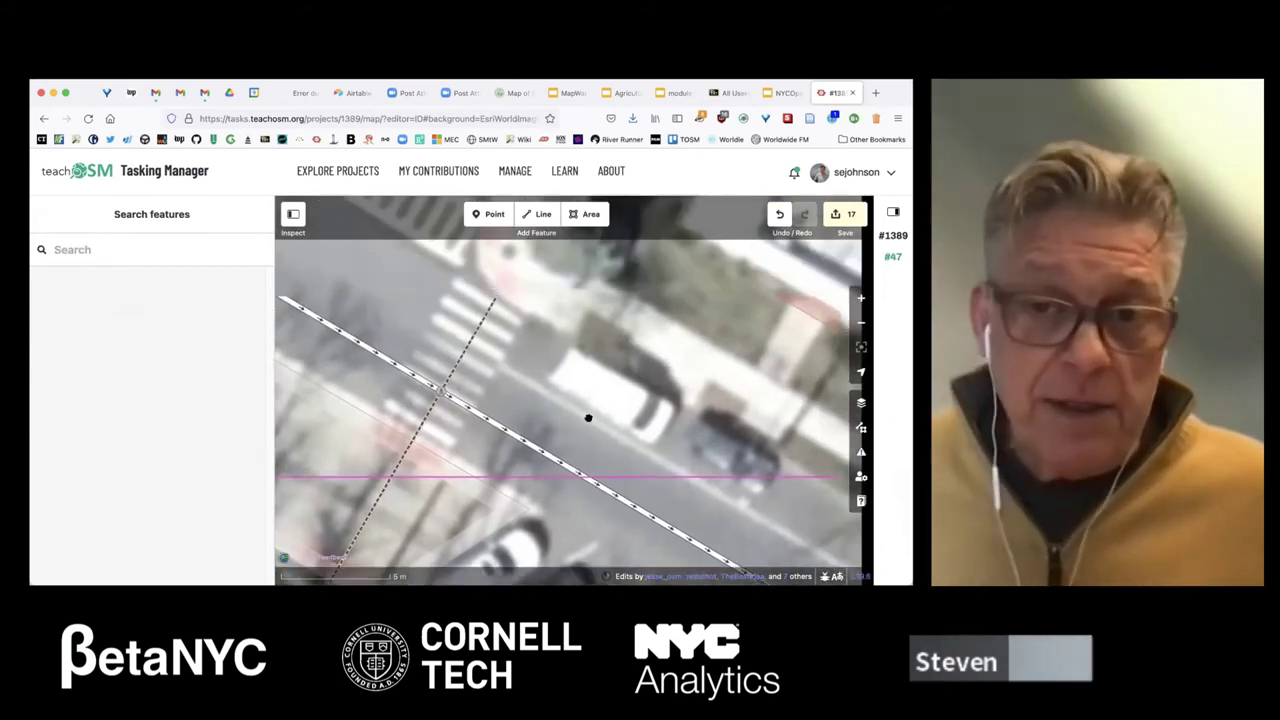
# - Set Tactile Paving to Yes for the southeast curb of the Paerdegat 10th Street crosswalk and open the OpenStreetMap upload form
pyautogui.click(546, 369)
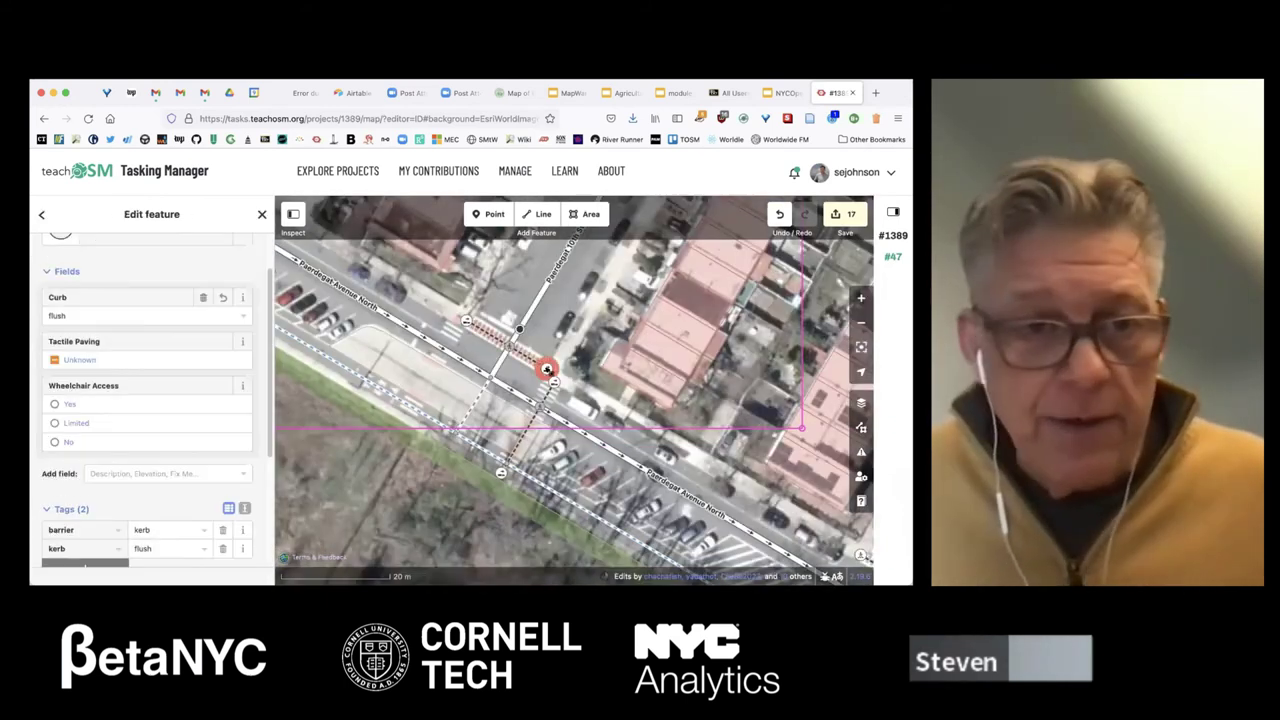
pyautogui.click(70, 359)
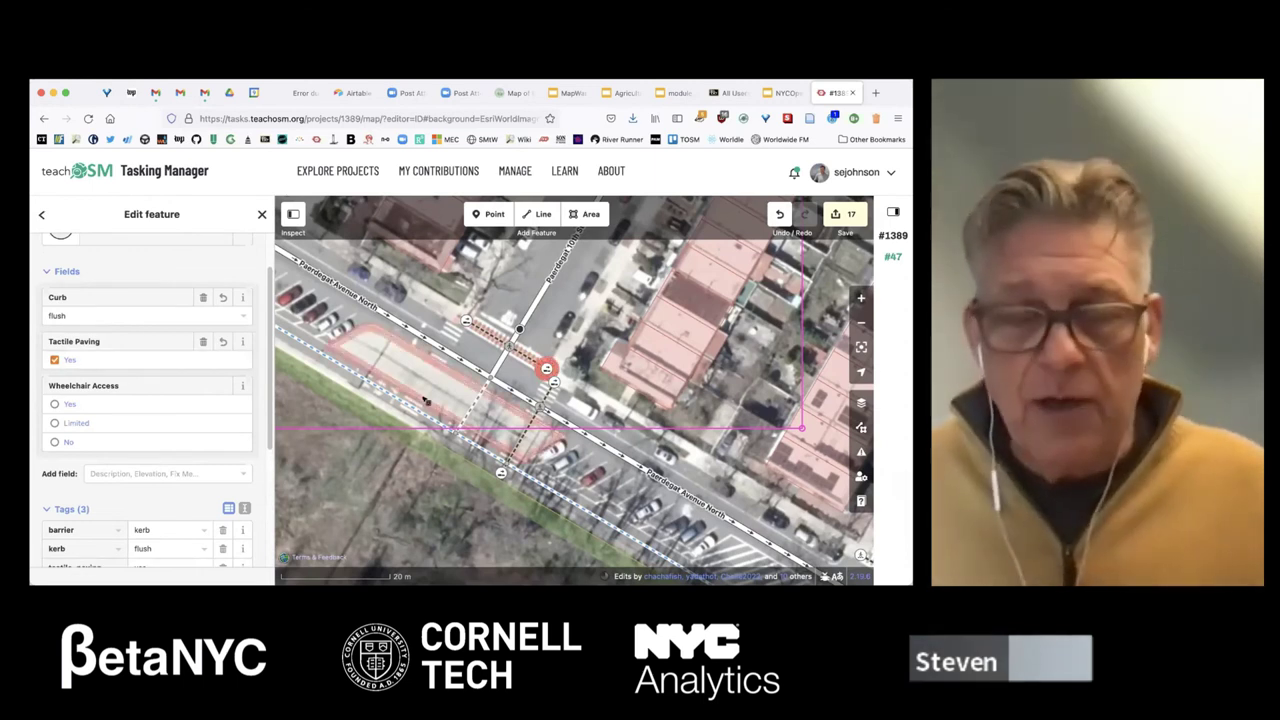
pyautogui.click(840, 214)
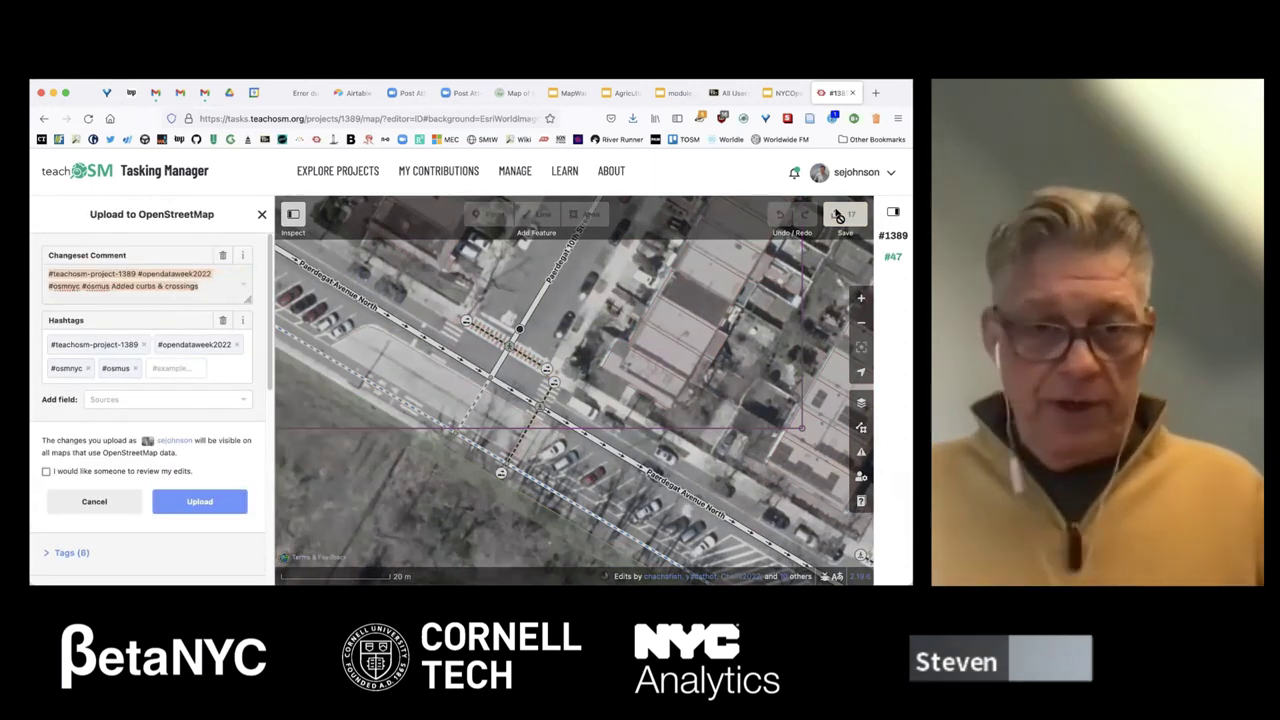
# - Upload the curb and crossing edits to OpenStreetMap and bring the whole task #47 boundary into view
pyautogui.click(199, 501)
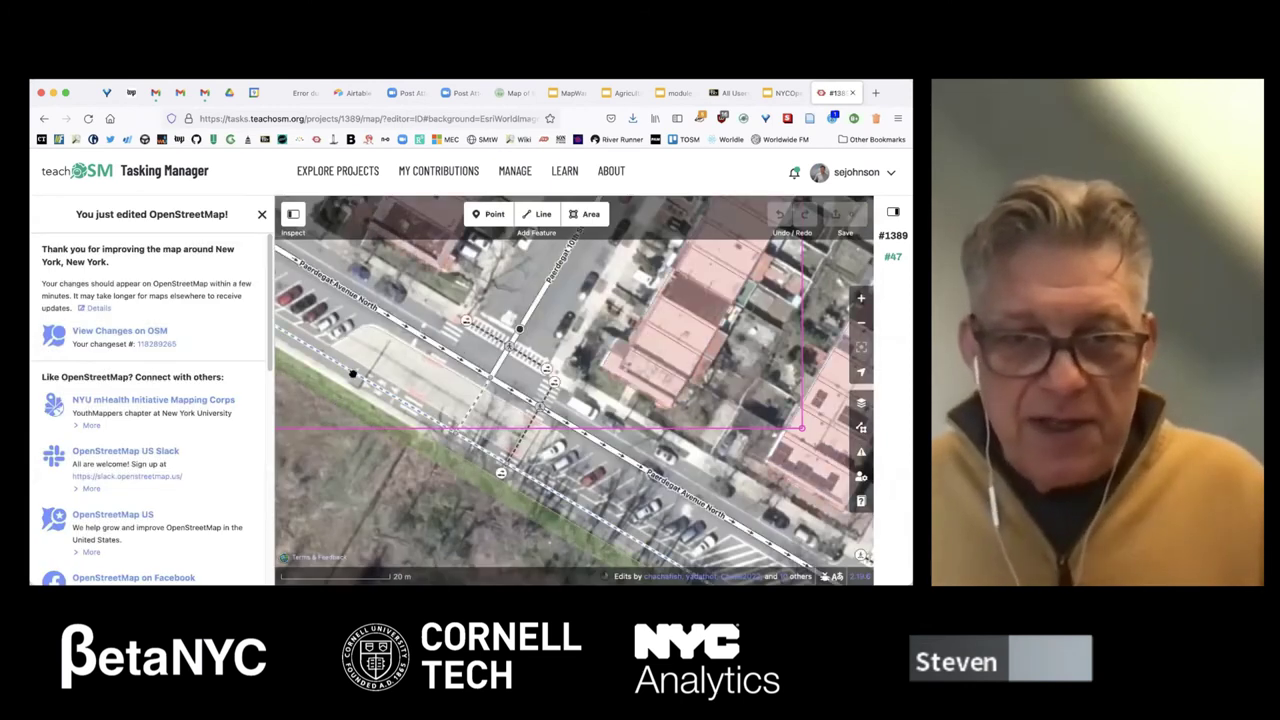
pyautogui.moveTo(519, 273); pyautogui.dragTo(568, 342)
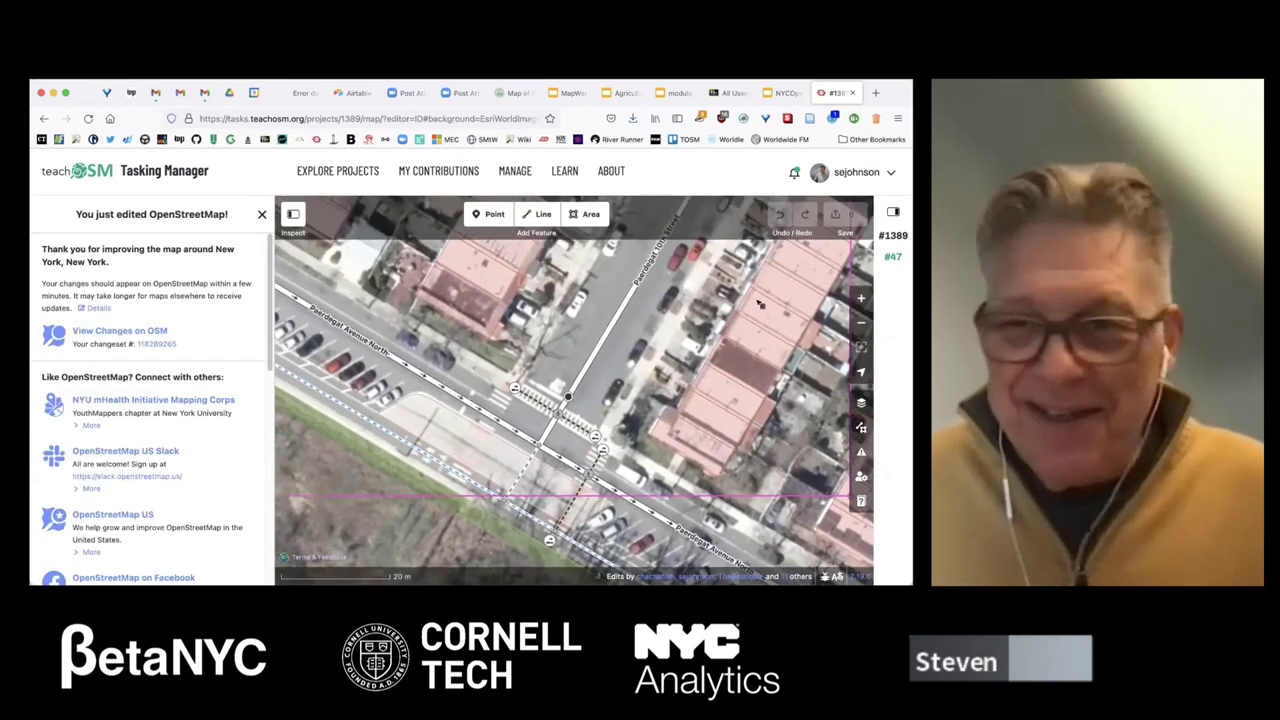
pyautogui.click(861, 322)
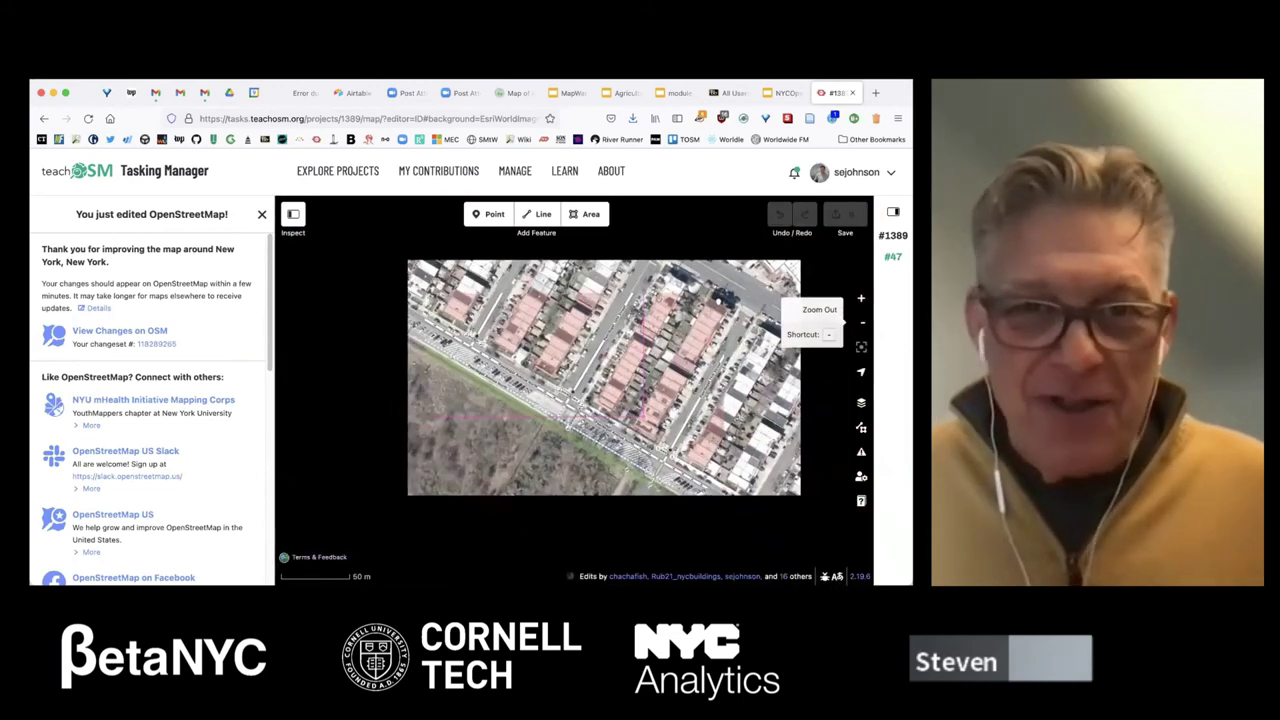
pyautogui.click(320, 389)
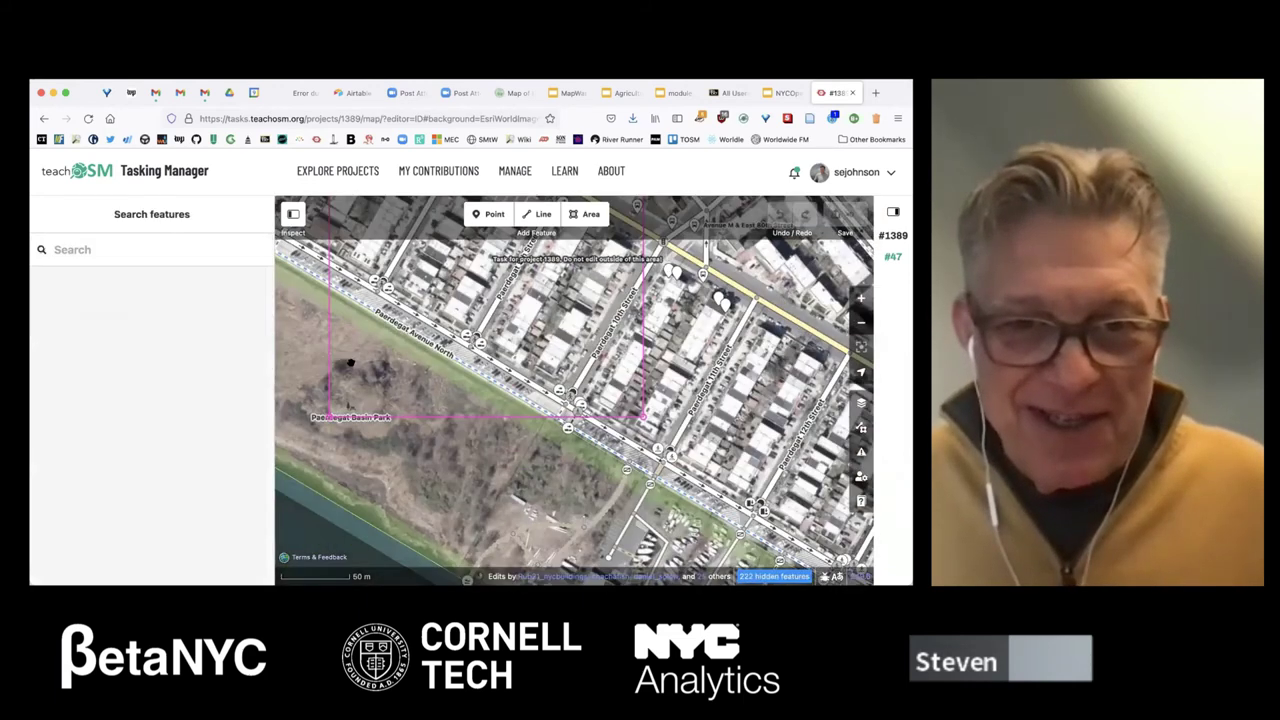
pyautogui.scroll(5, 350, 363)
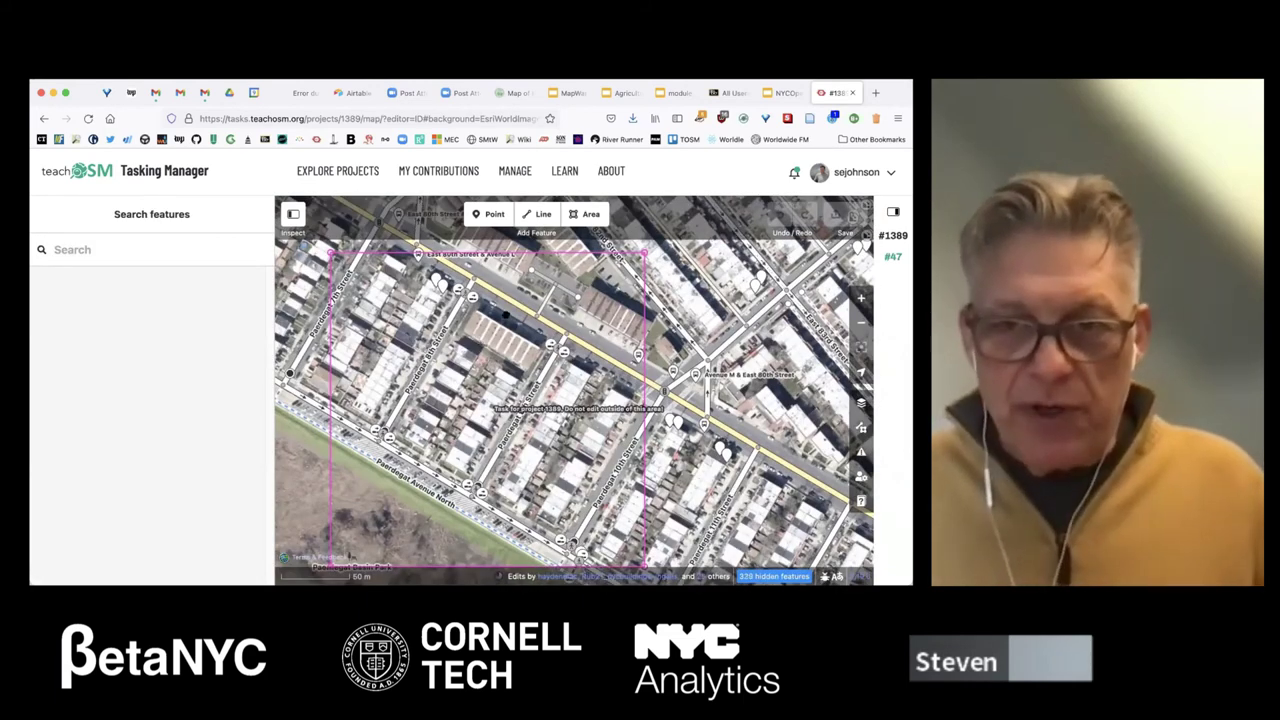
pyautogui.hscroll(-2, 478, 340)
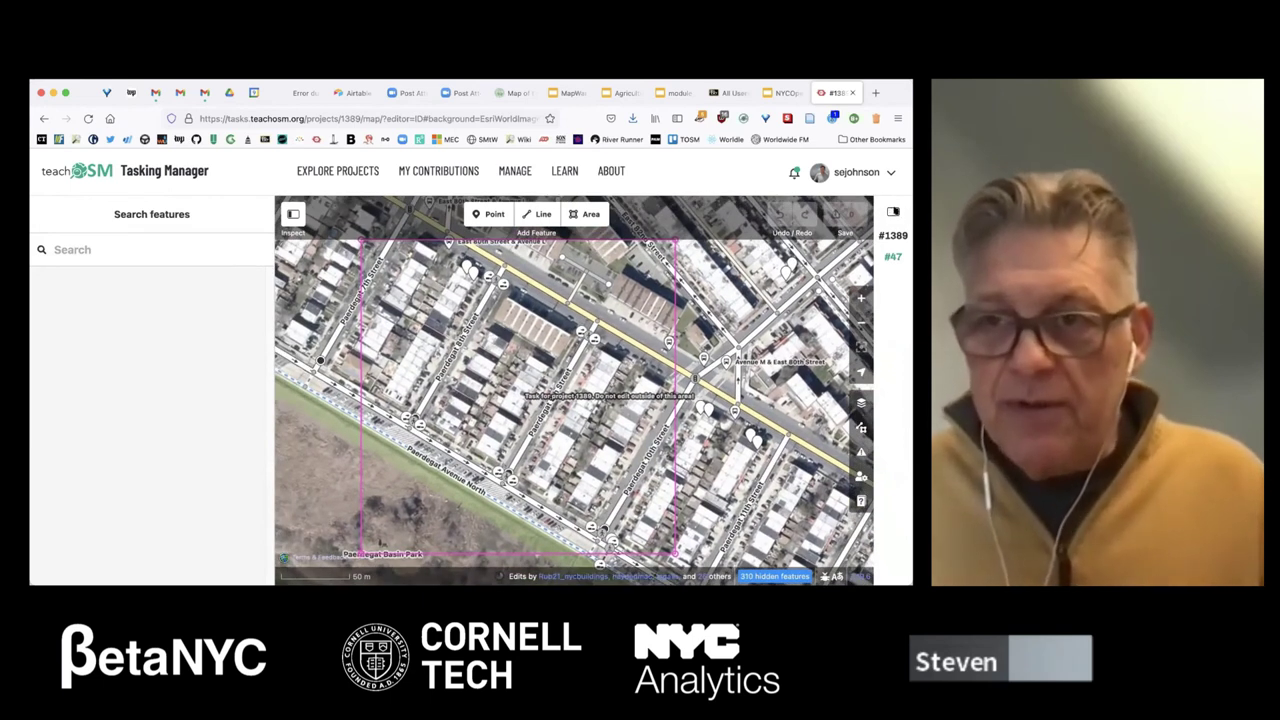
# - Mark task #47 as completely mapped and submit it with the comment "Verify tactile paving at curbs."
pyautogui.click(893, 212)
pyautogui.scroll(-2, 858, 339)
pyautogui.click(665, 352)
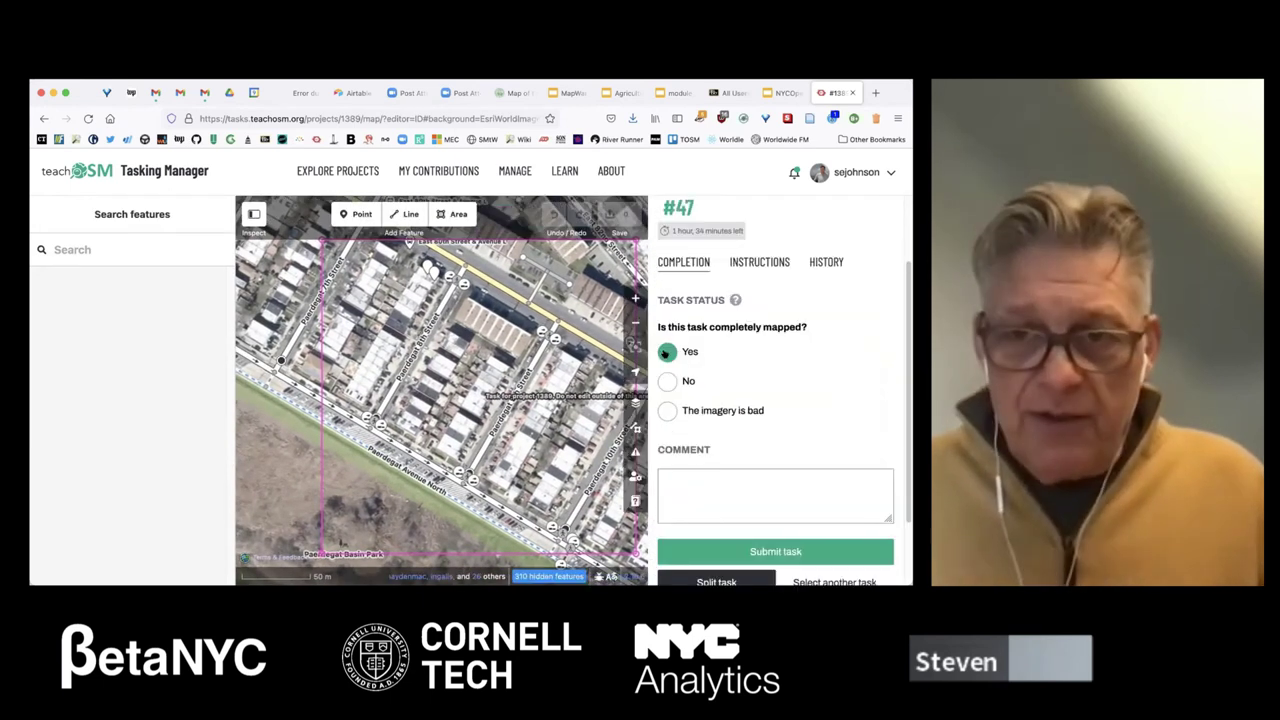
pyautogui.scroll(-2, 845, 313)
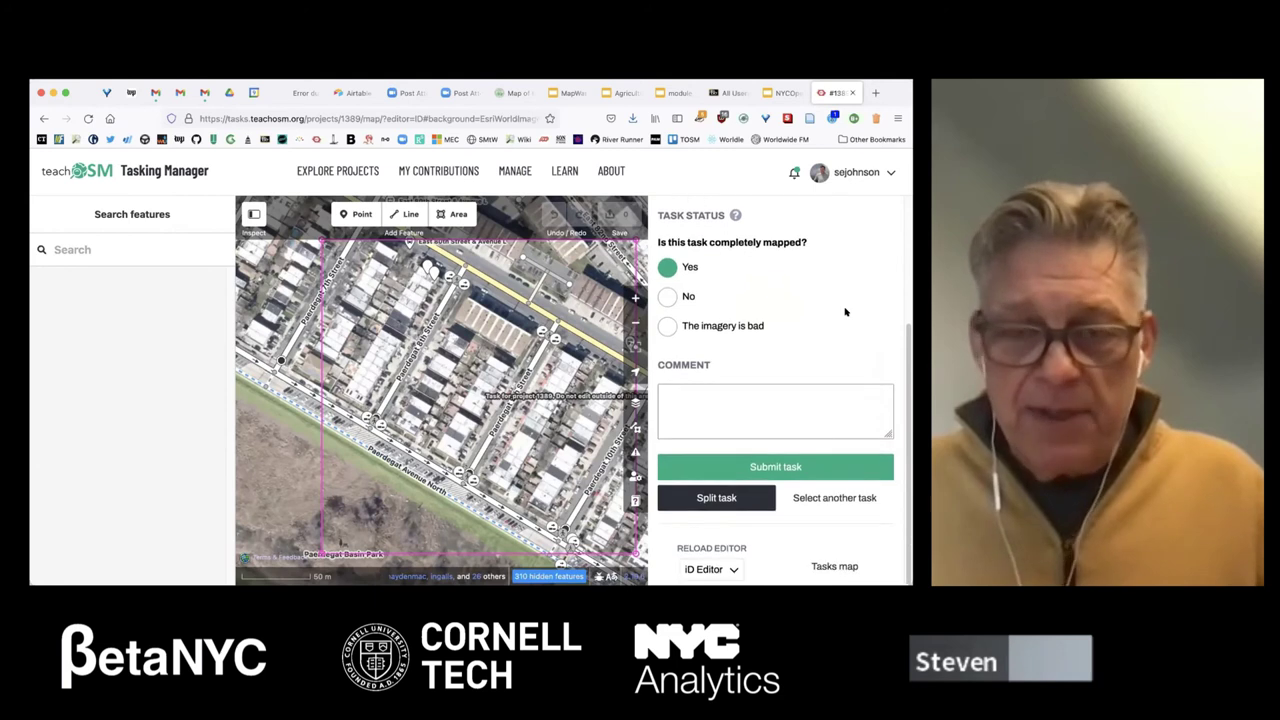
pyautogui.click(734, 394)
pyautogui.write('Verify tactile paving at curbs.')
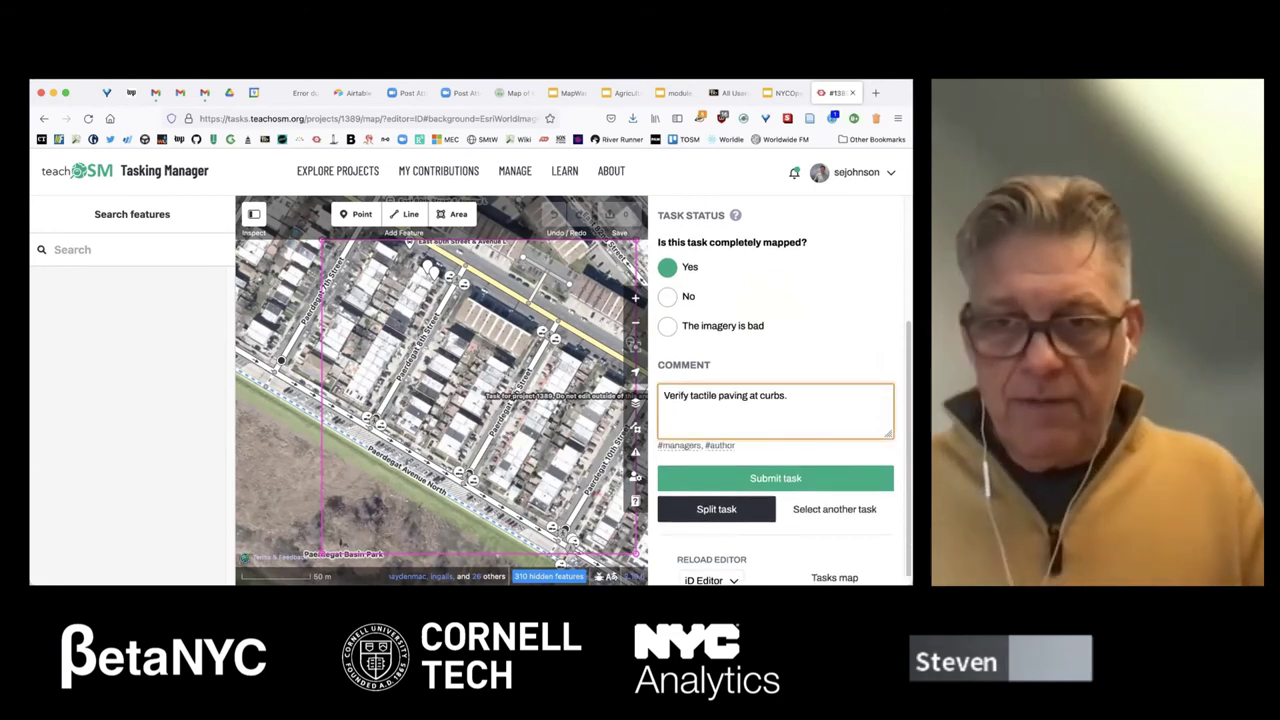
pyautogui.click(768, 474)
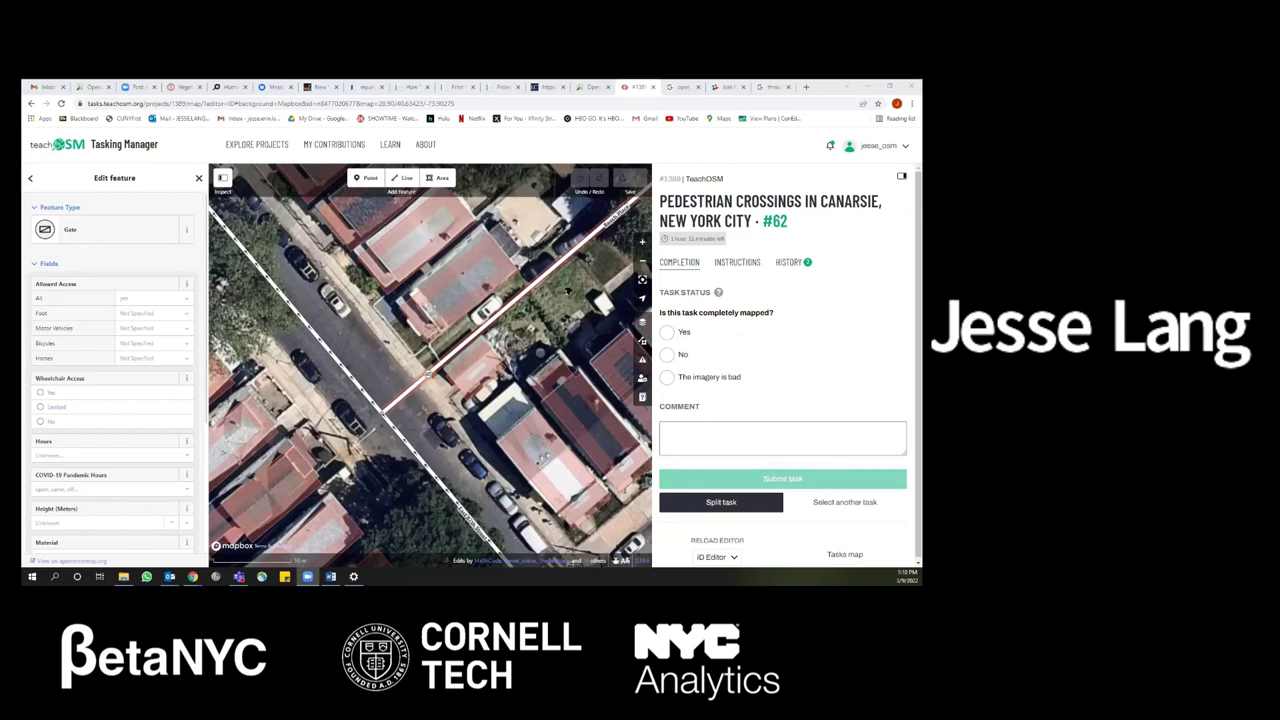
# - Examine the gate on Beach Place near its street junction in task #62
pyautogui.scroll(-1, 567, 291)
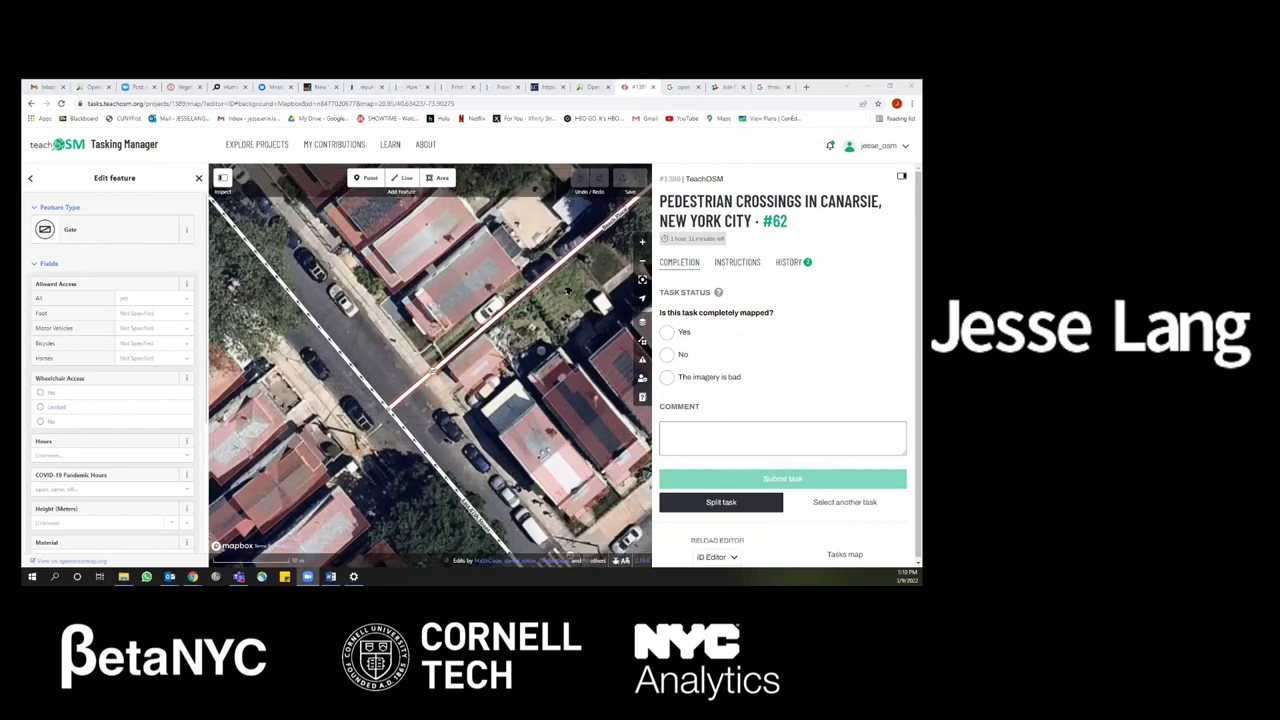
pyautogui.click(436, 378)
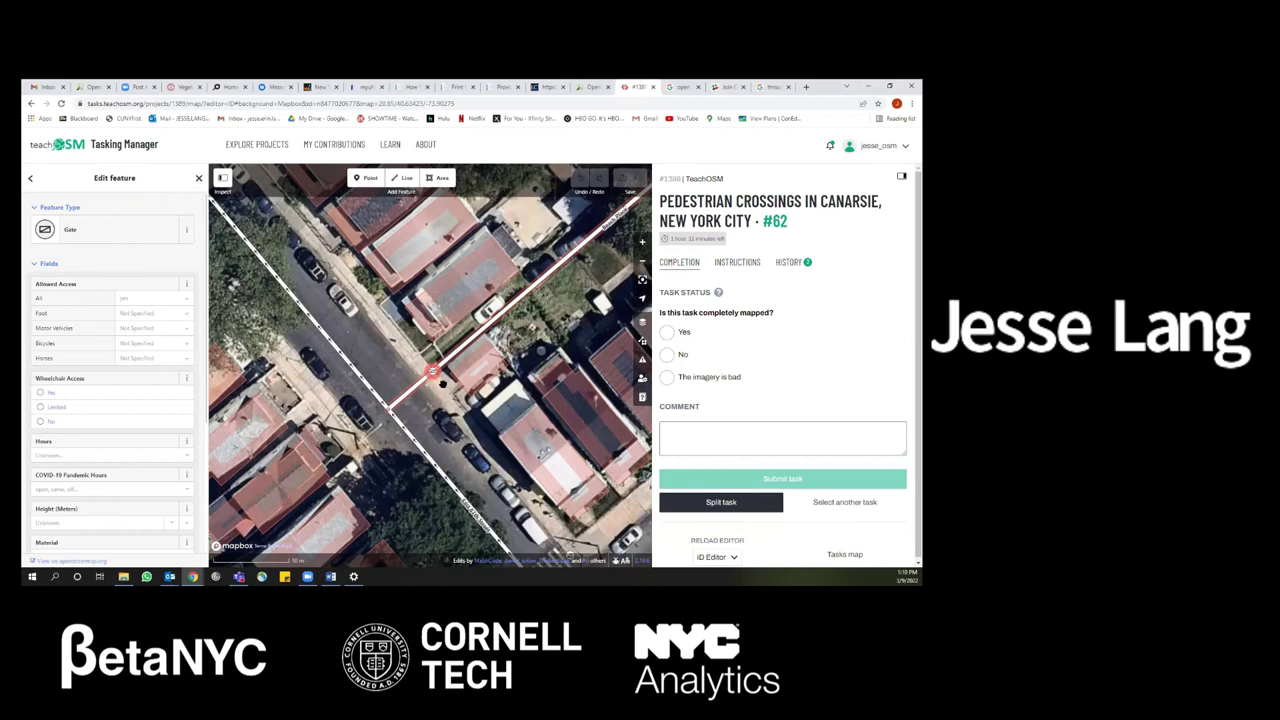
pyautogui.scroll(2, 443, 384)
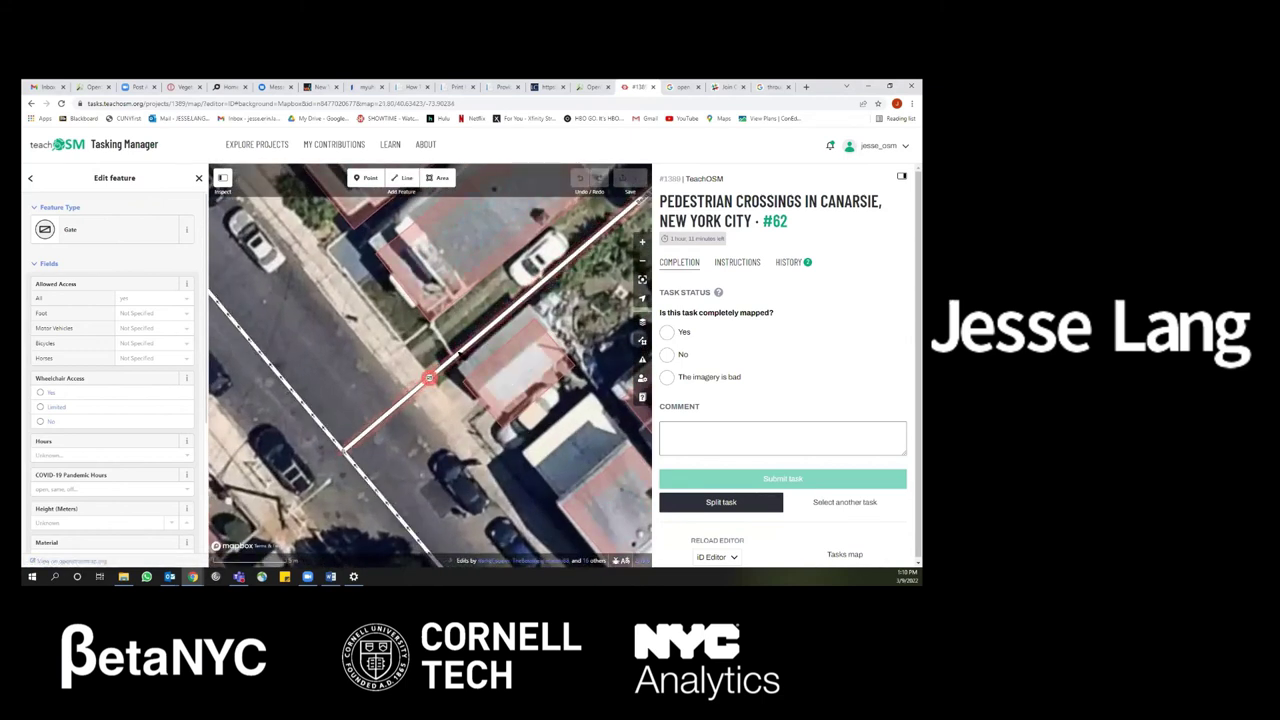
pyautogui.scroll(-2, 432, 376)
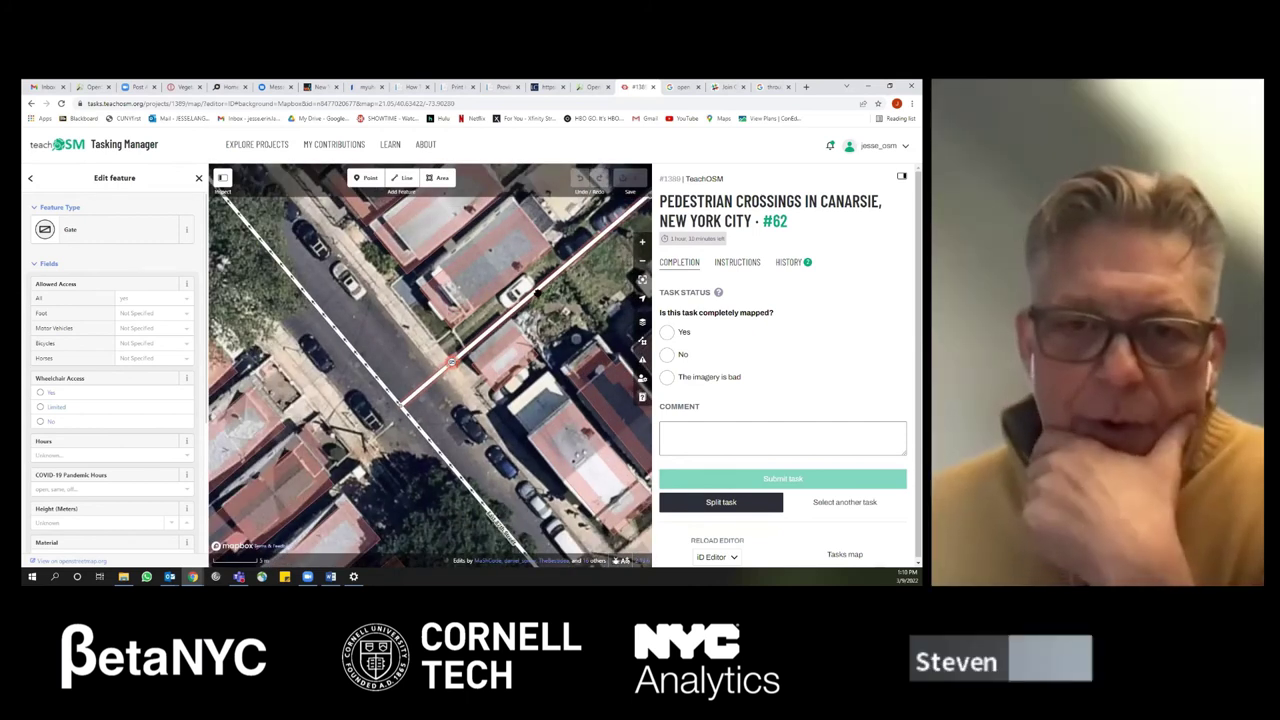
# - Select the Beach Place residential road in task #62 and examine its surroundings, access fields and tags
pyautogui.click(548, 286)
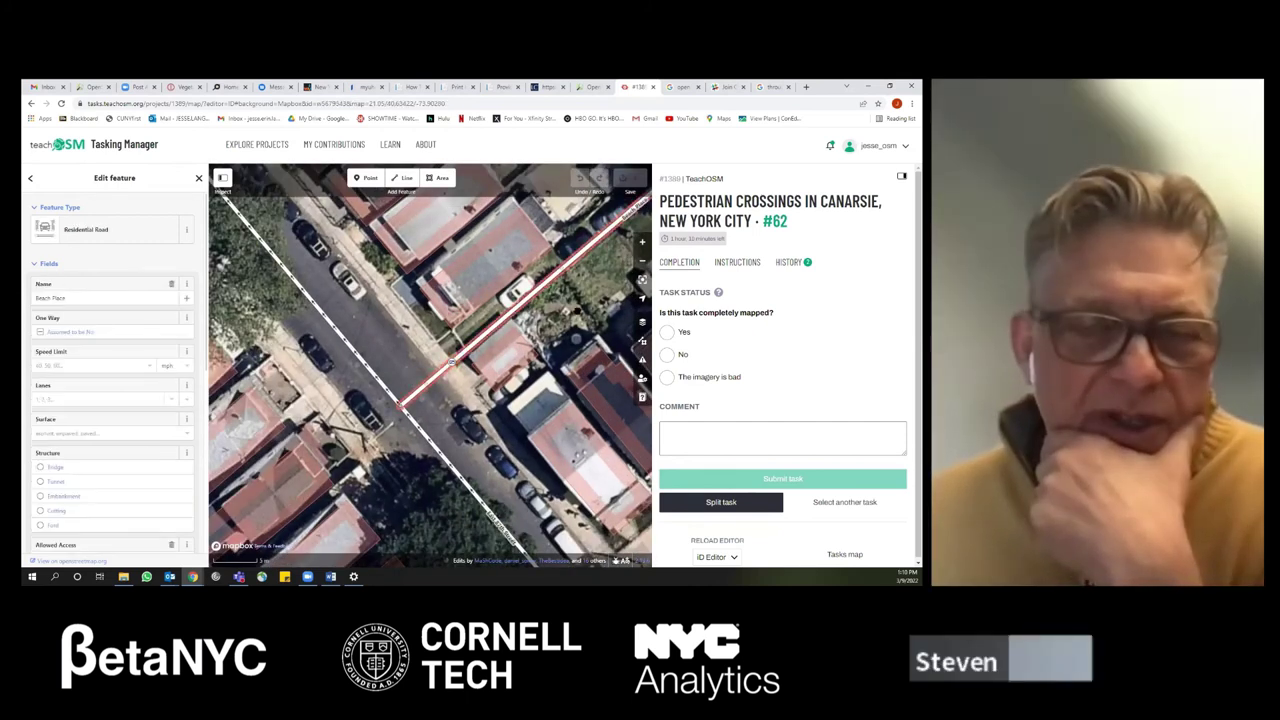
pyautogui.scroll(-1, 432, 368)
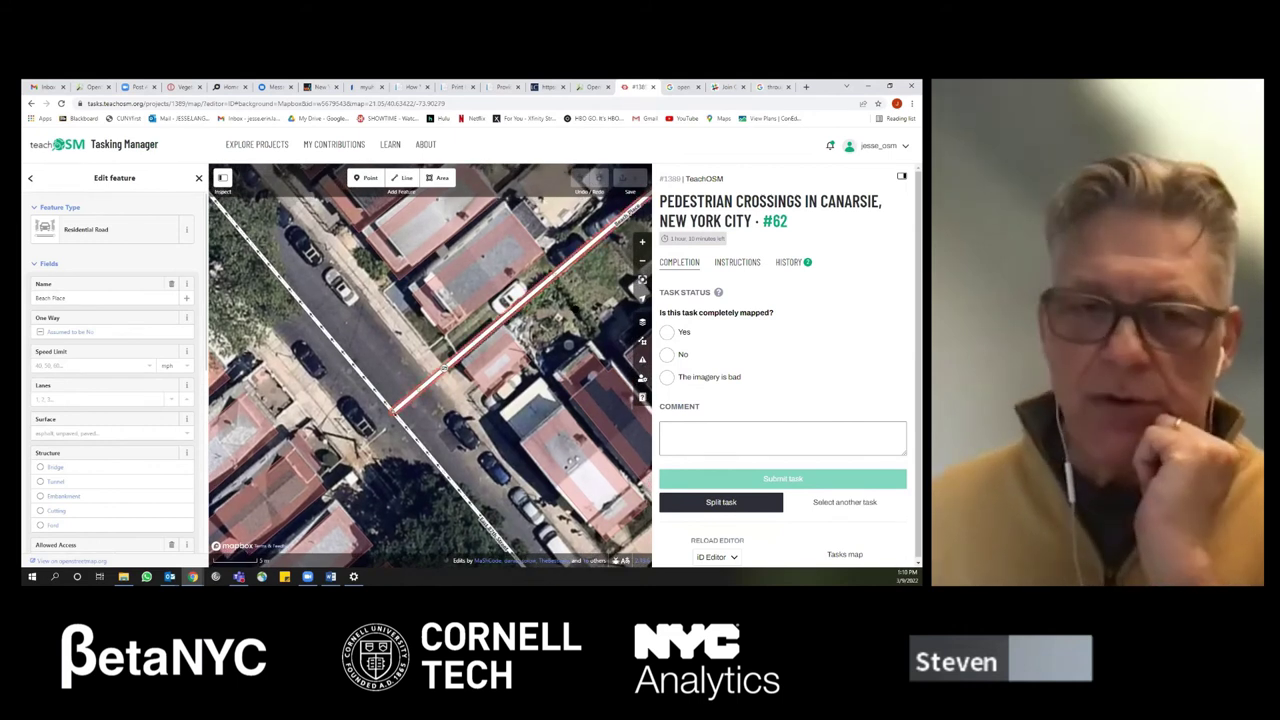
pyautogui.scroll(-1, 444, 368)
pyautogui.scroll(-1, 432, 365)
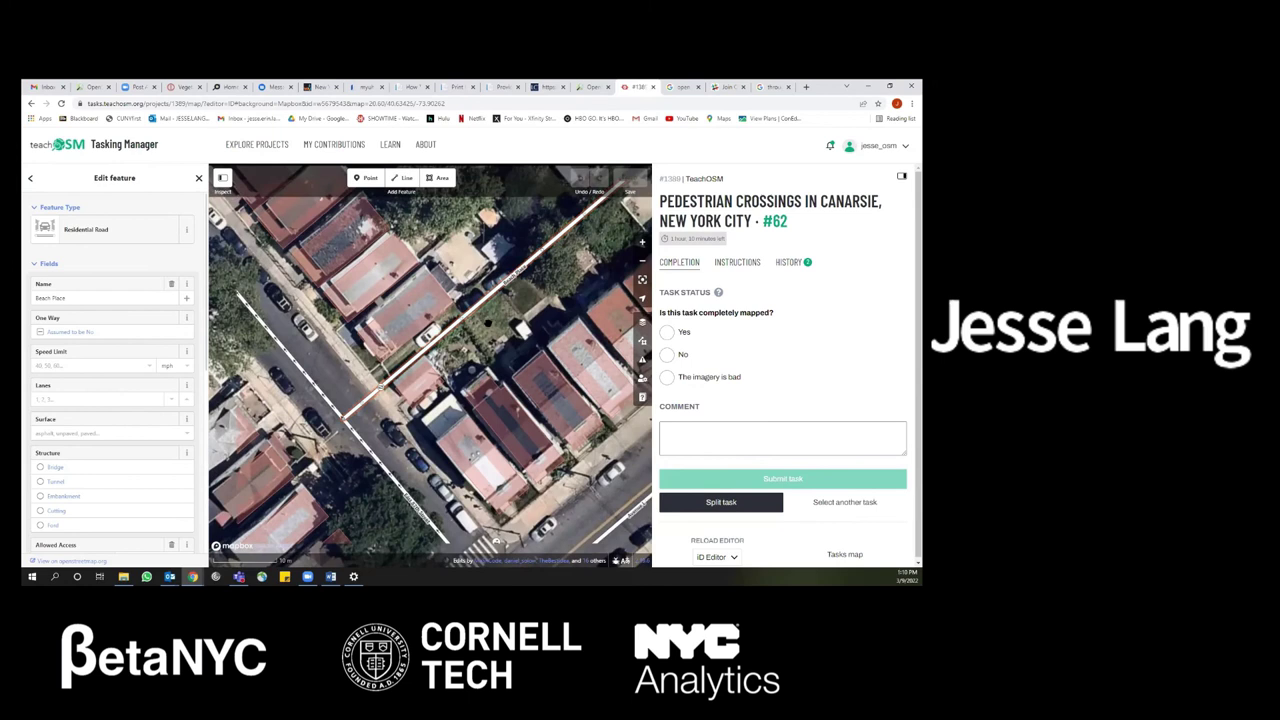
pyautogui.scroll(-1, 430, 365)
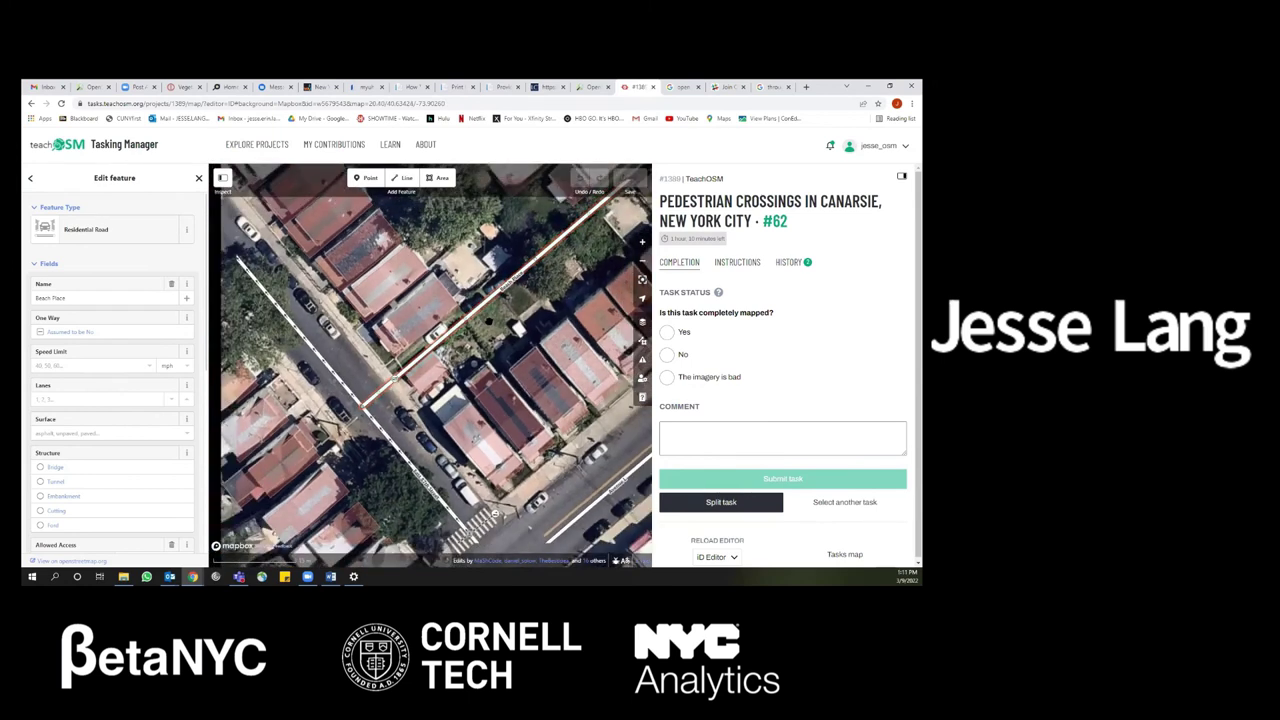
pyautogui.scroll(-1, 430, 365)
pyautogui.scroll(-2, 430, 365)
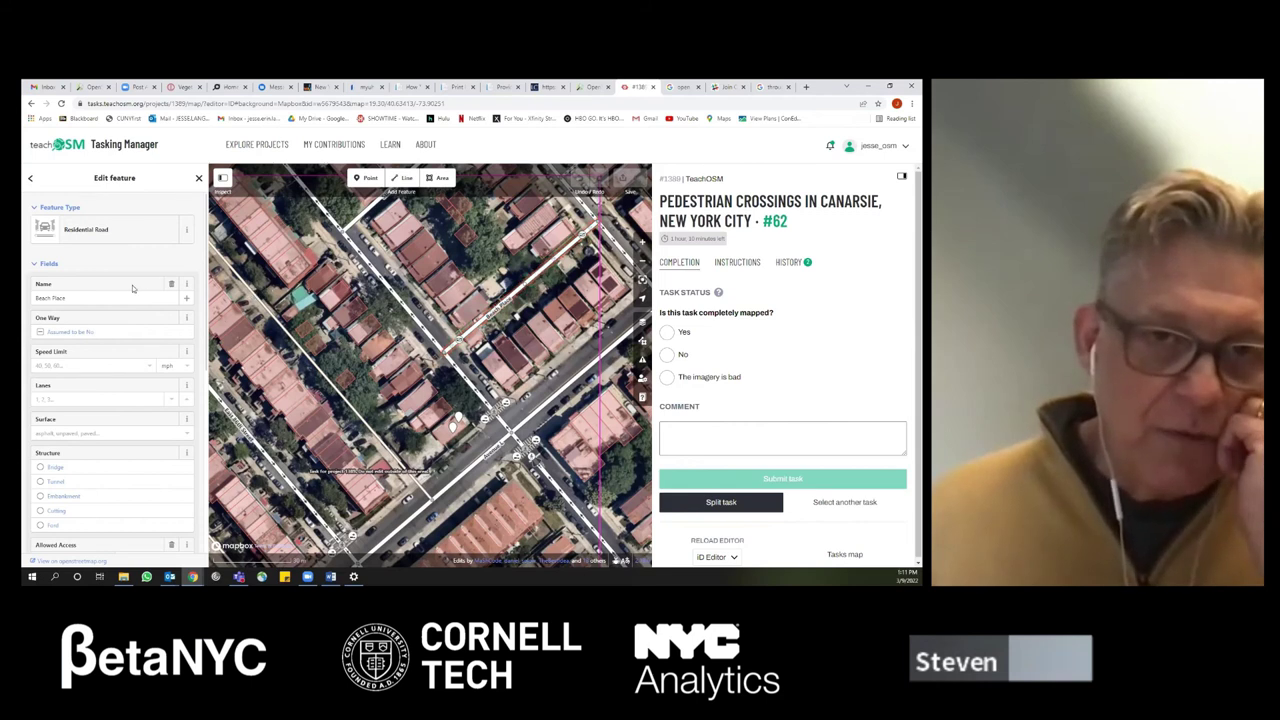
pyautogui.scroll(-5, 152, 259)
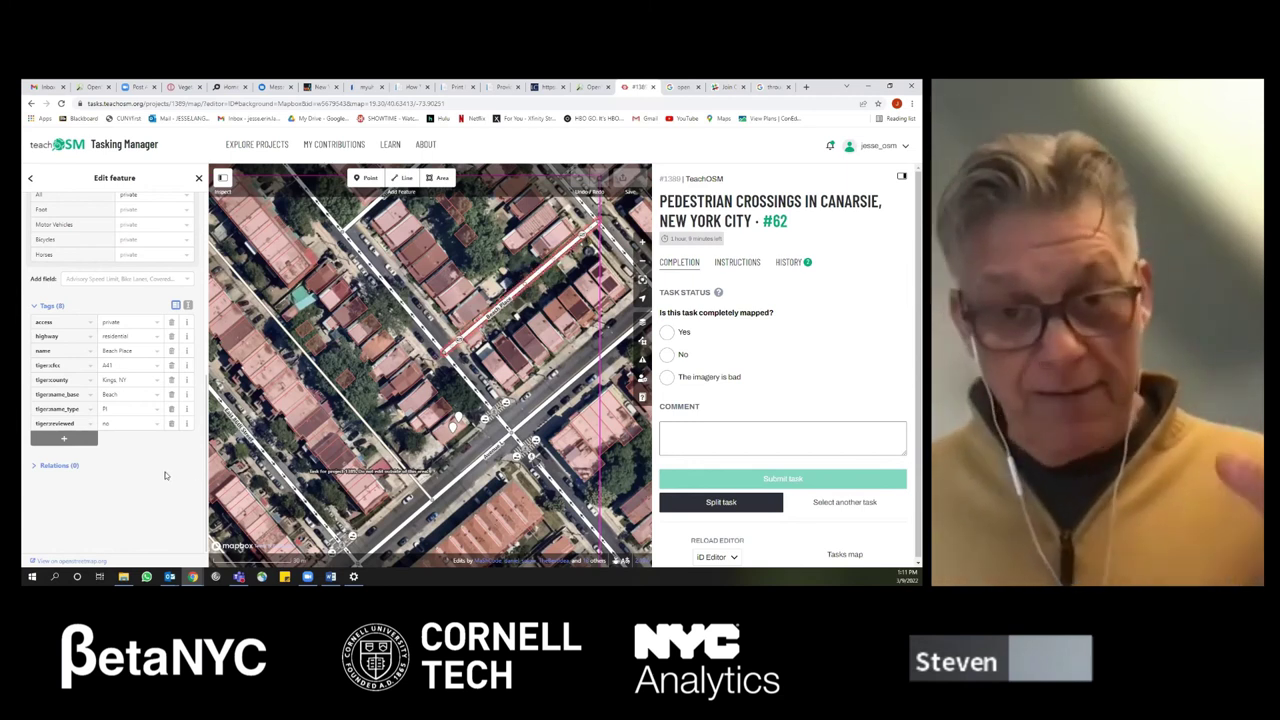
pyautogui.scroll(1, 152, 471)
pyautogui.scroll(-1, 151, 471)
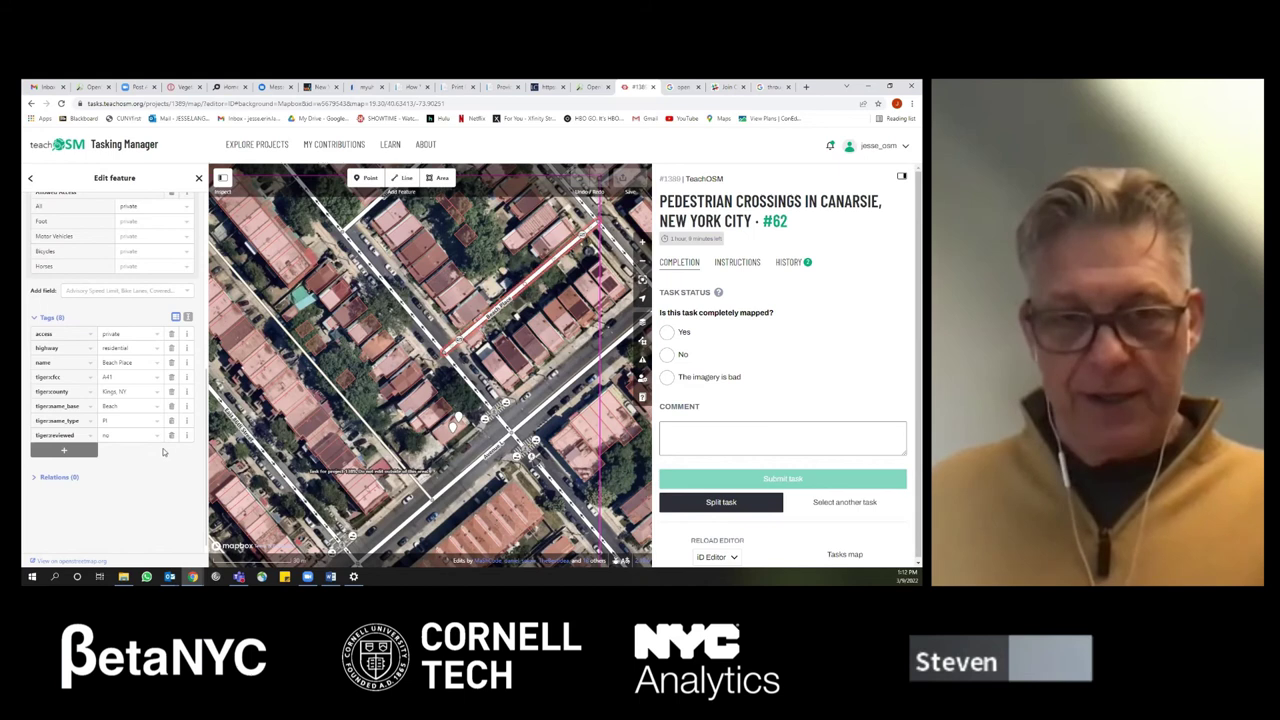
# - Add a note tag to Beach Place with the value "is this street public or private?"
pyautogui.click(64, 450)
pyautogui.write('n')
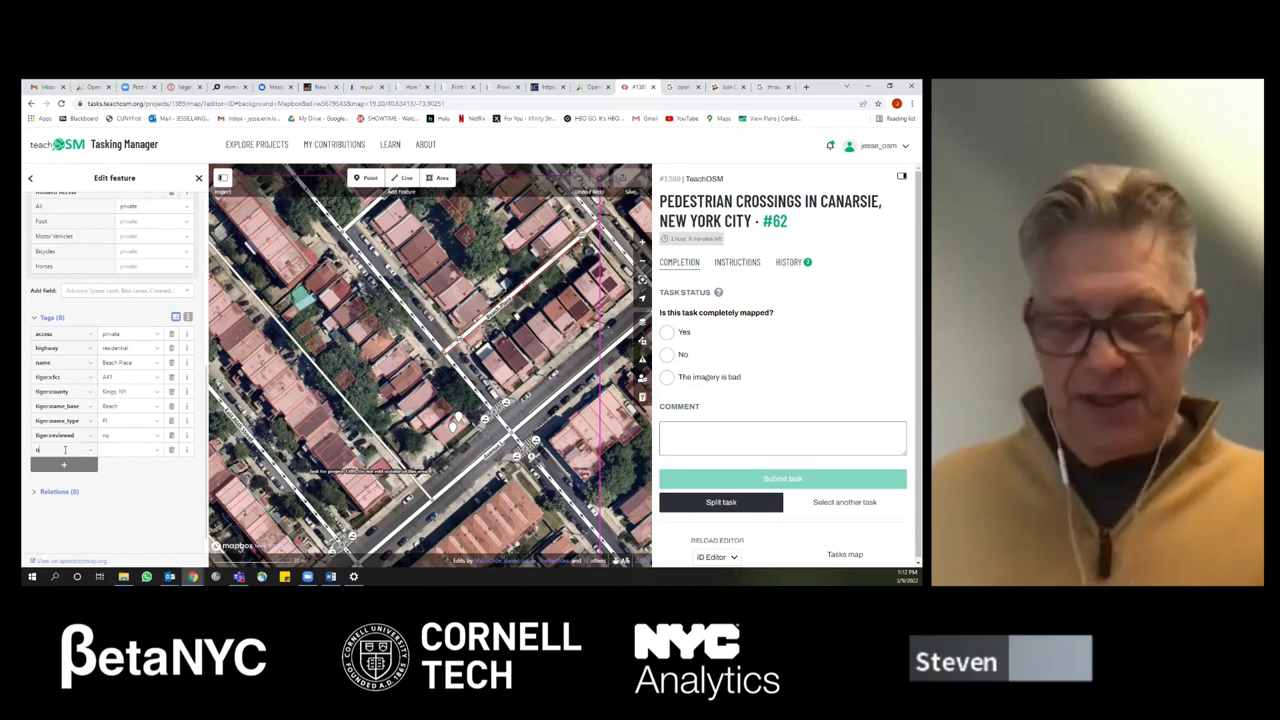
pyautogui.write('ote')
pyautogui.press('Tab')
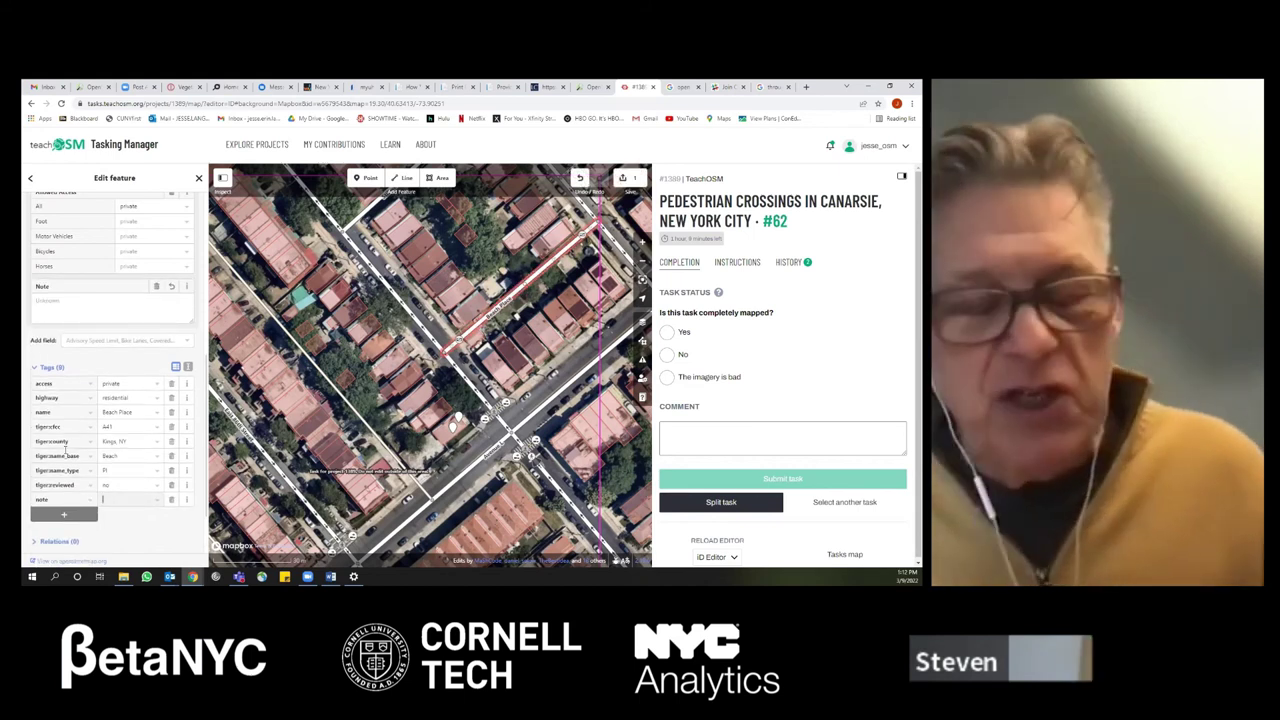
pyautogui.write('is this street public')
pyautogui.write(' or private?')
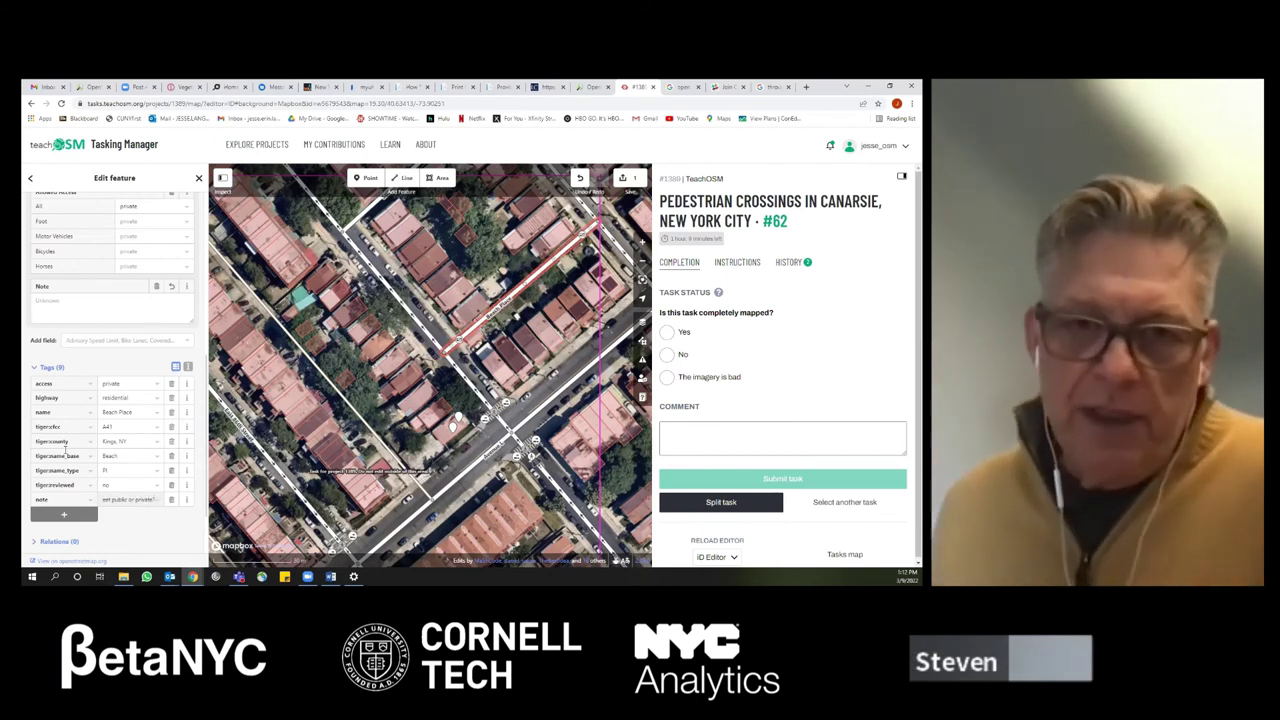
pyautogui.click(144, 507)
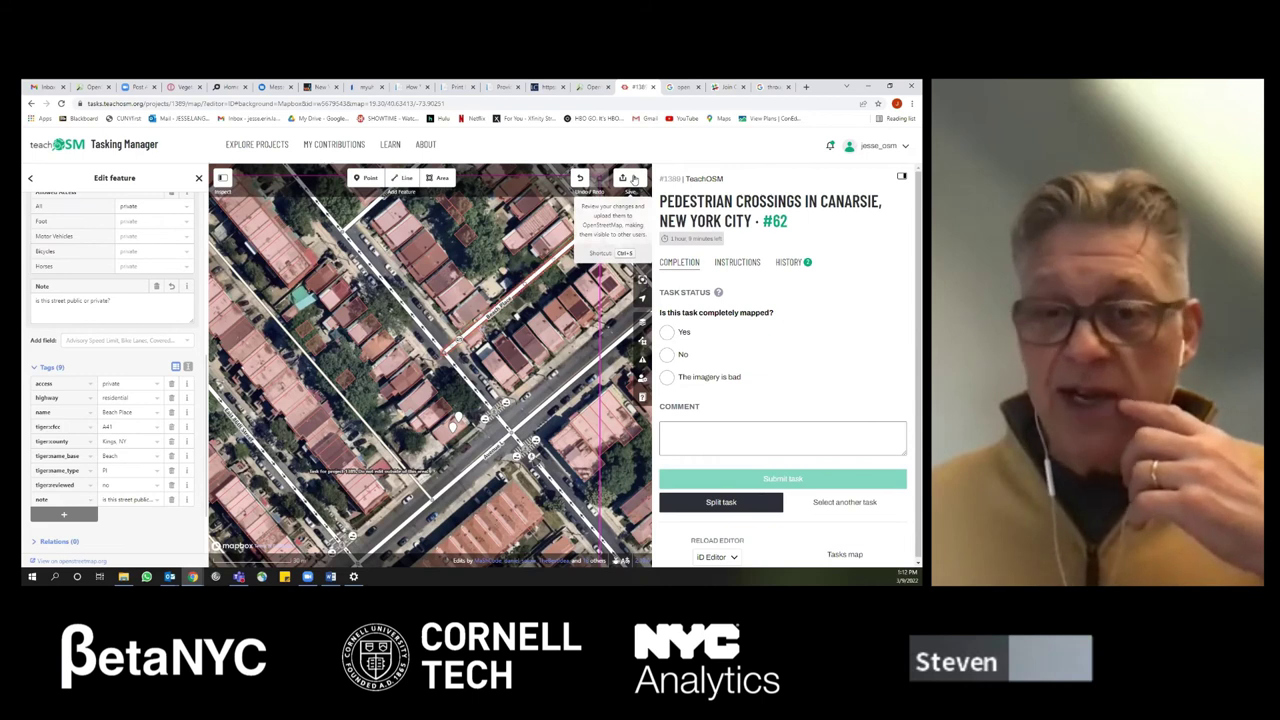
# - Upload the Beach Place change to OpenStreetMap with a review of the edits requested
pyautogui.click(633, 178)
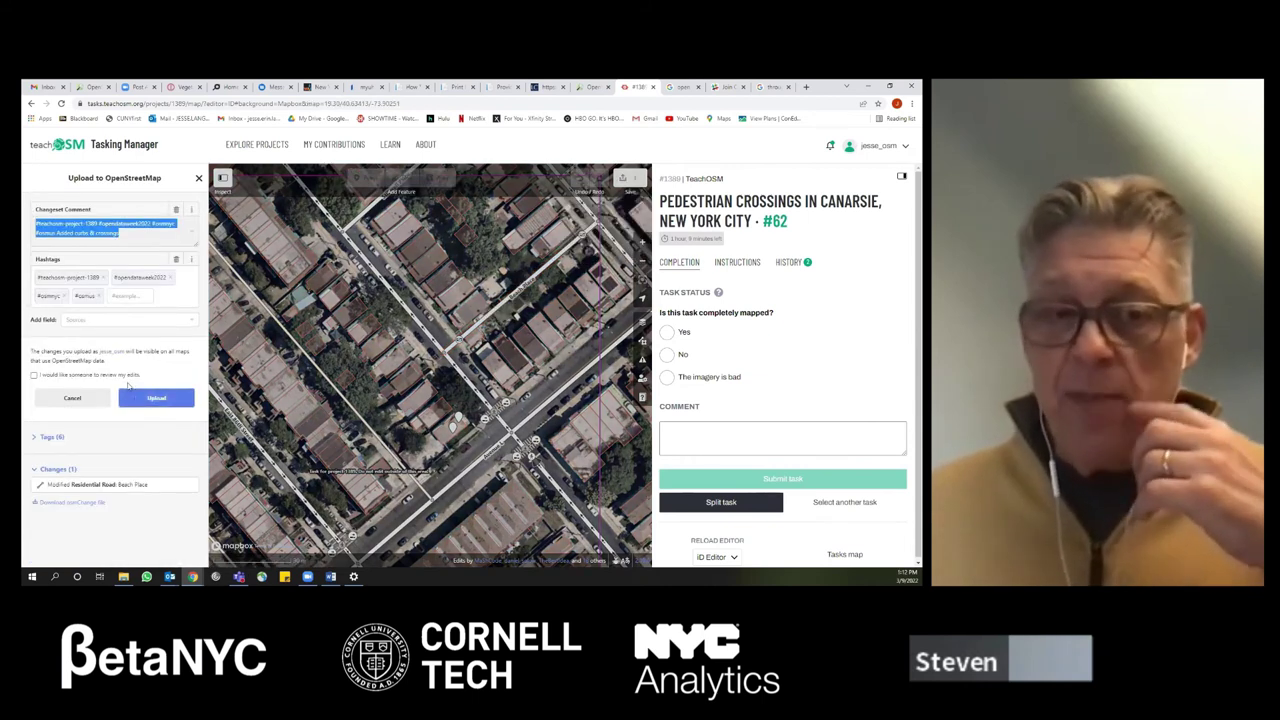
pyautogui.click(128, 374)
pyautogui.click(145, 400)
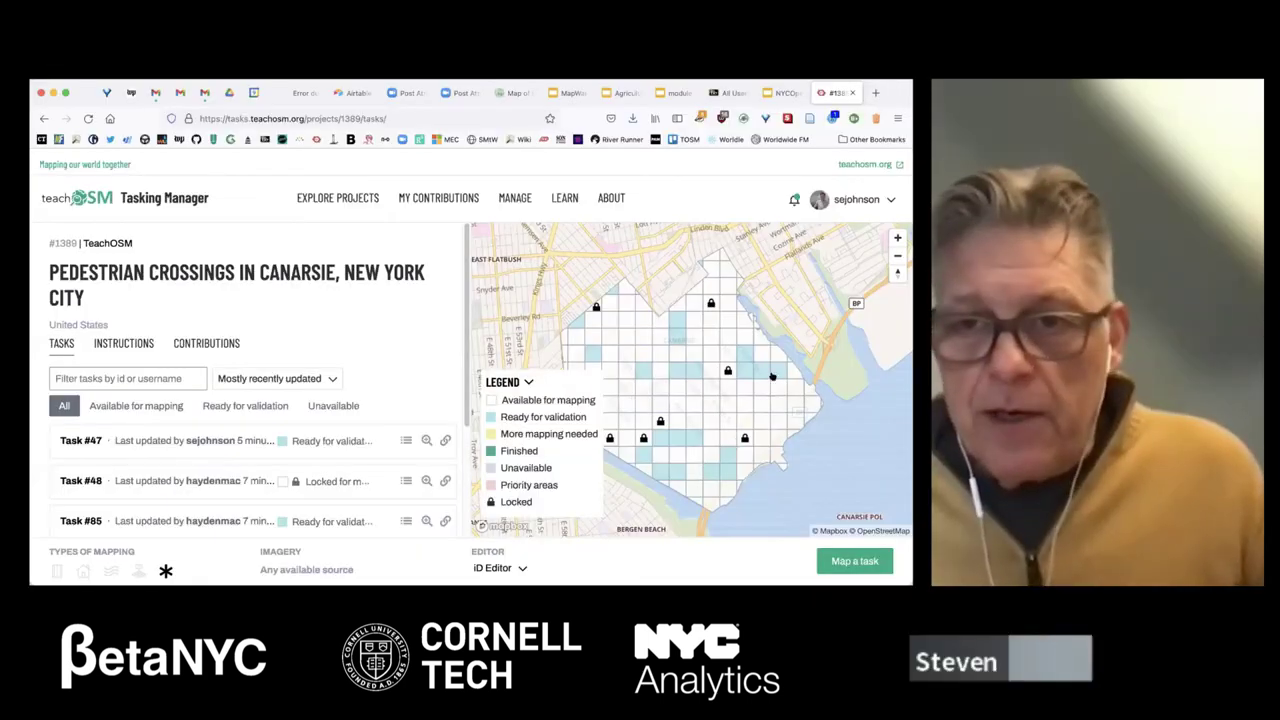
# - Select task #138 in the Canarsie project, start mapping it in the iD Editor and show its East 108th Street intersection
pyautogui.click(742, 319)
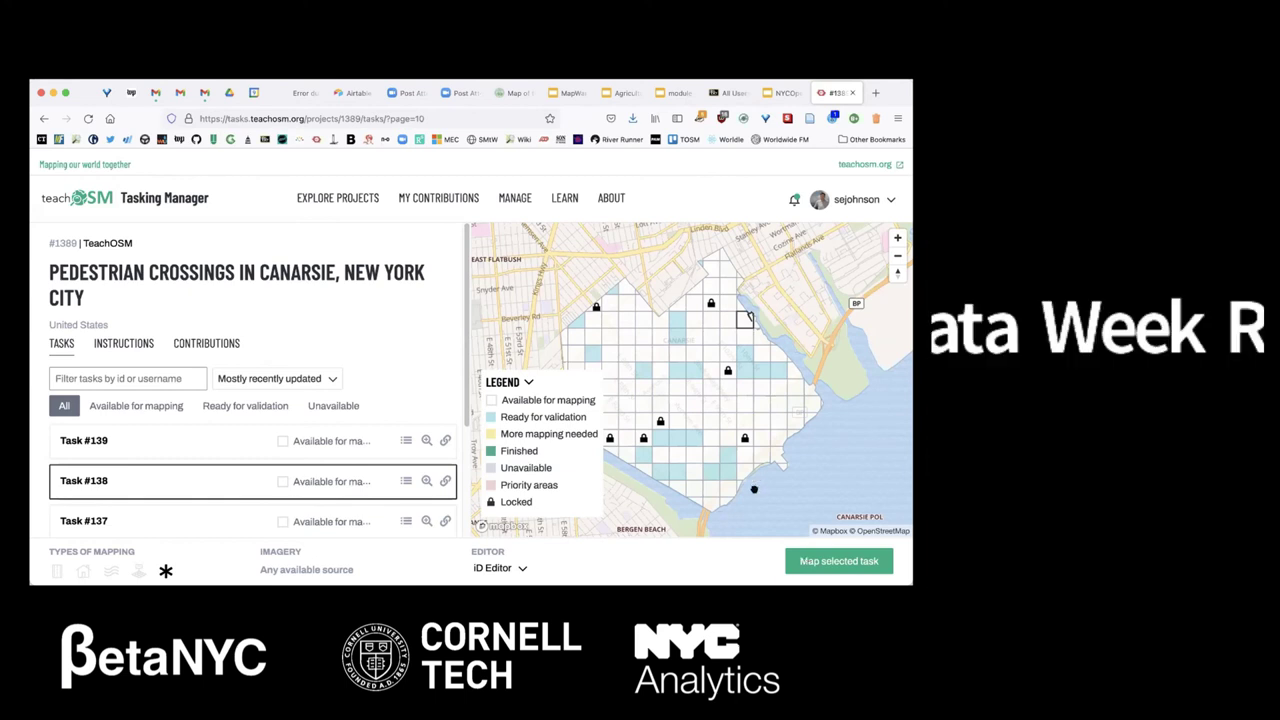
pyautogui.click(819, 559)
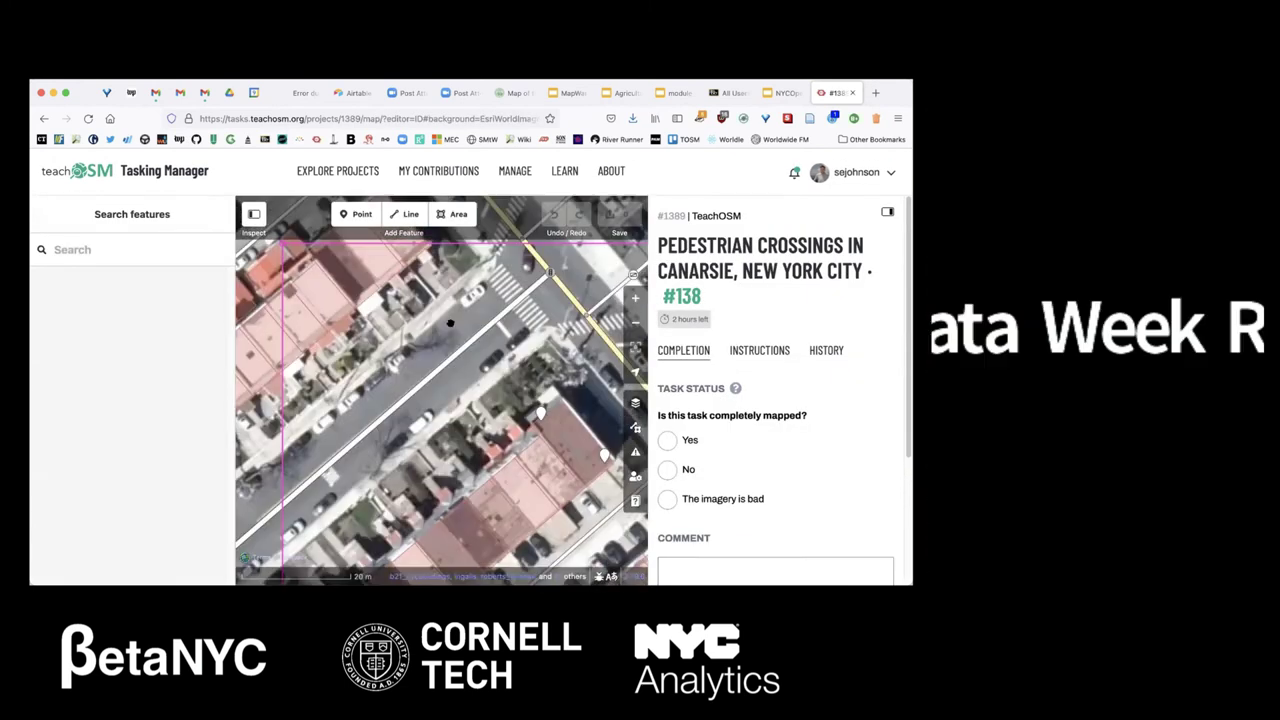
pyautogui.moveTo(450, 323); pyautogui.dragTo(543, 330)
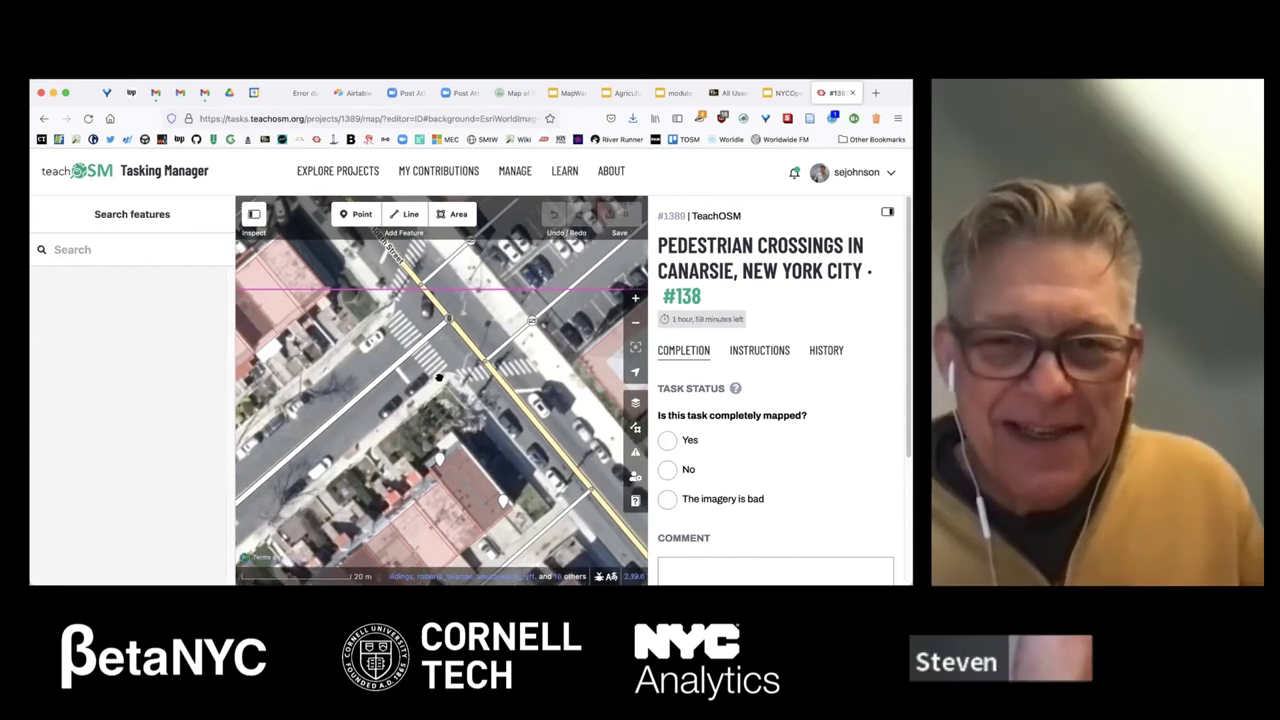
pyautogui.moveTo(438, 377); pyautogui.dragTo(437, 402)
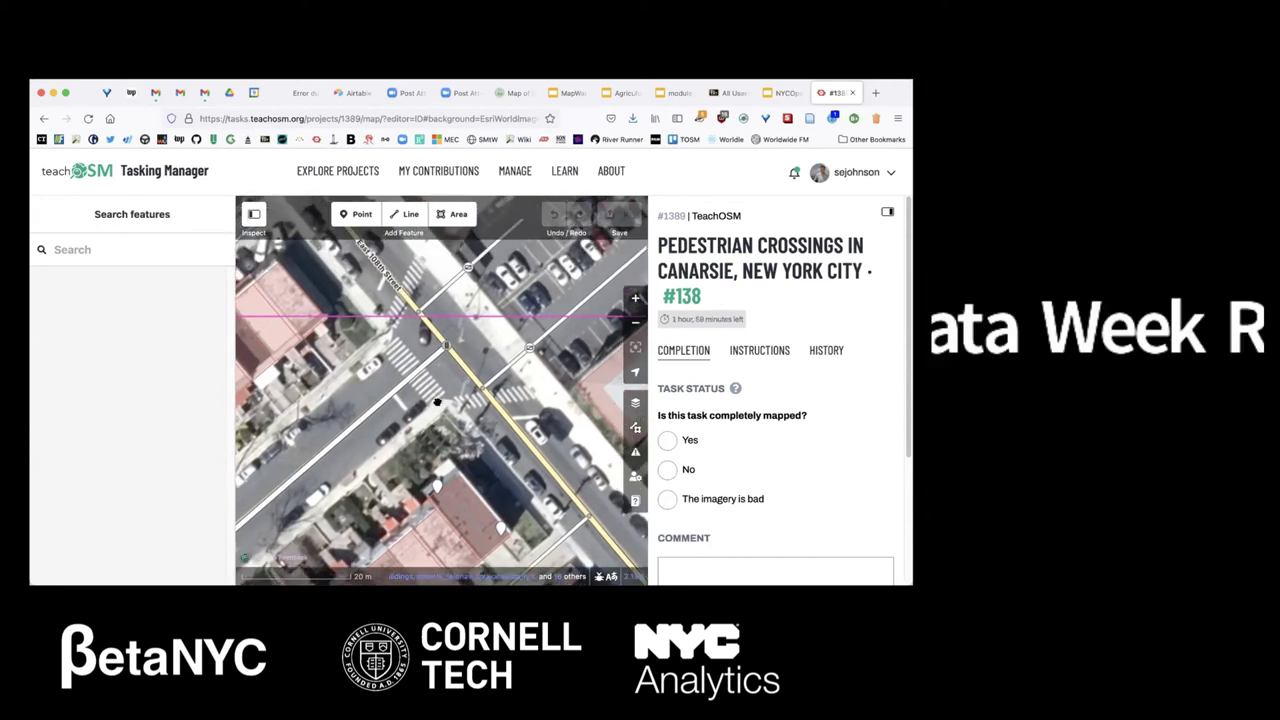
# - Undo the accidental edit near East 108th Street and examine the gate on the side road just northeast of it
pyautogui.click(437, 402)
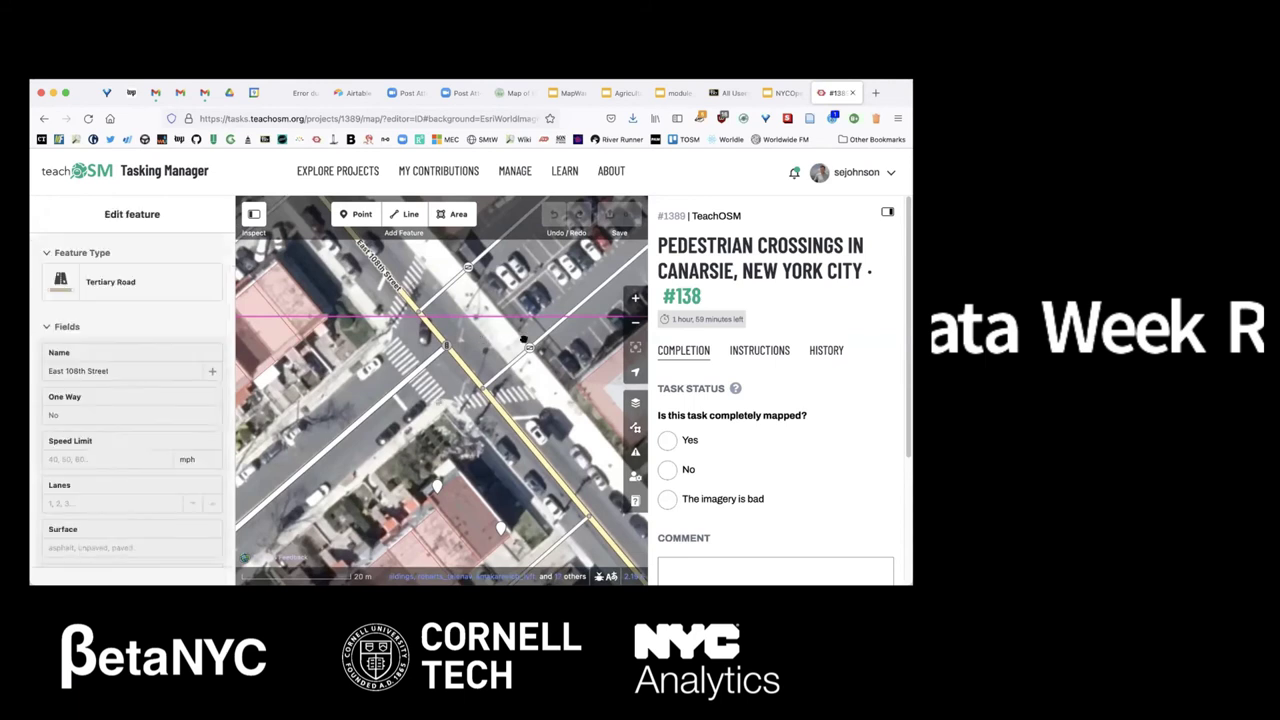
pyautogui.press('super+z')
pyautogui.press('super+z')
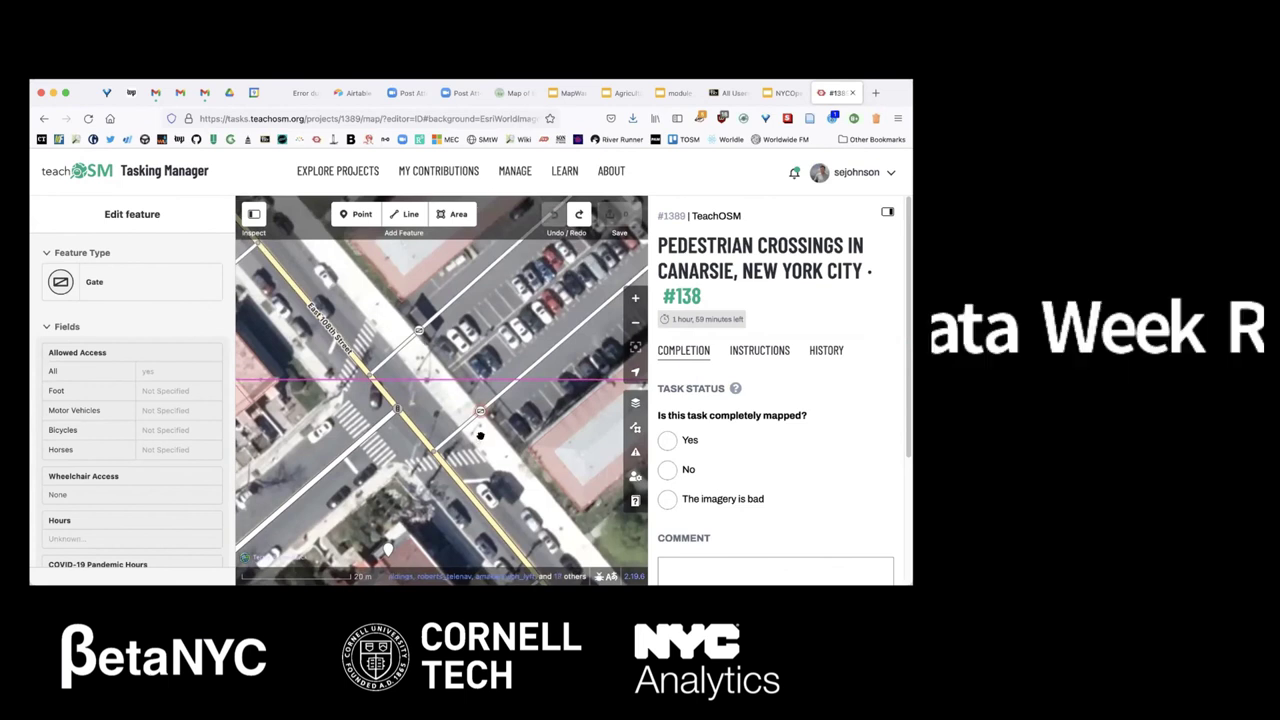
pyautogui.moveTo(480, 436); pyautogui.dragTo(466, 392)
pyautogui.scroll(-2, 466, 392)
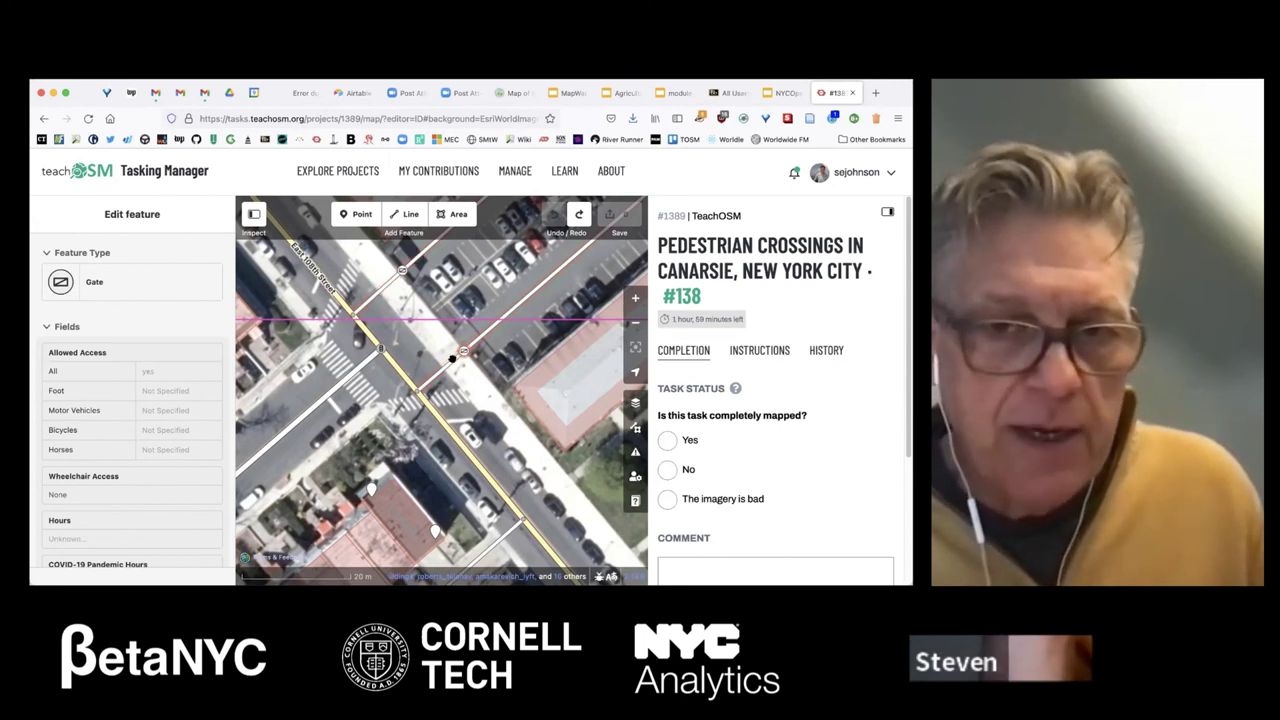
pyautogui.scroll(5, 464, 393)
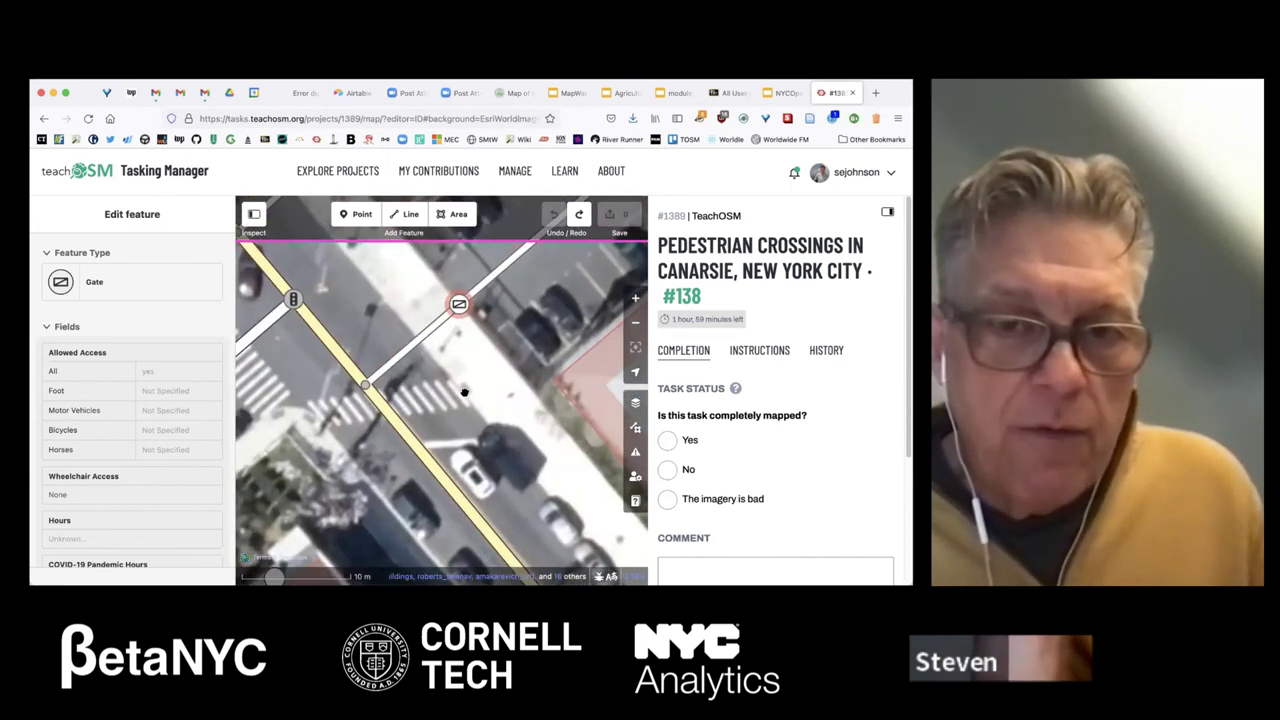
pyautogui.moveTo(464, 393); pyautogui.dragTo(523, 388)
pyautogui.press('1')
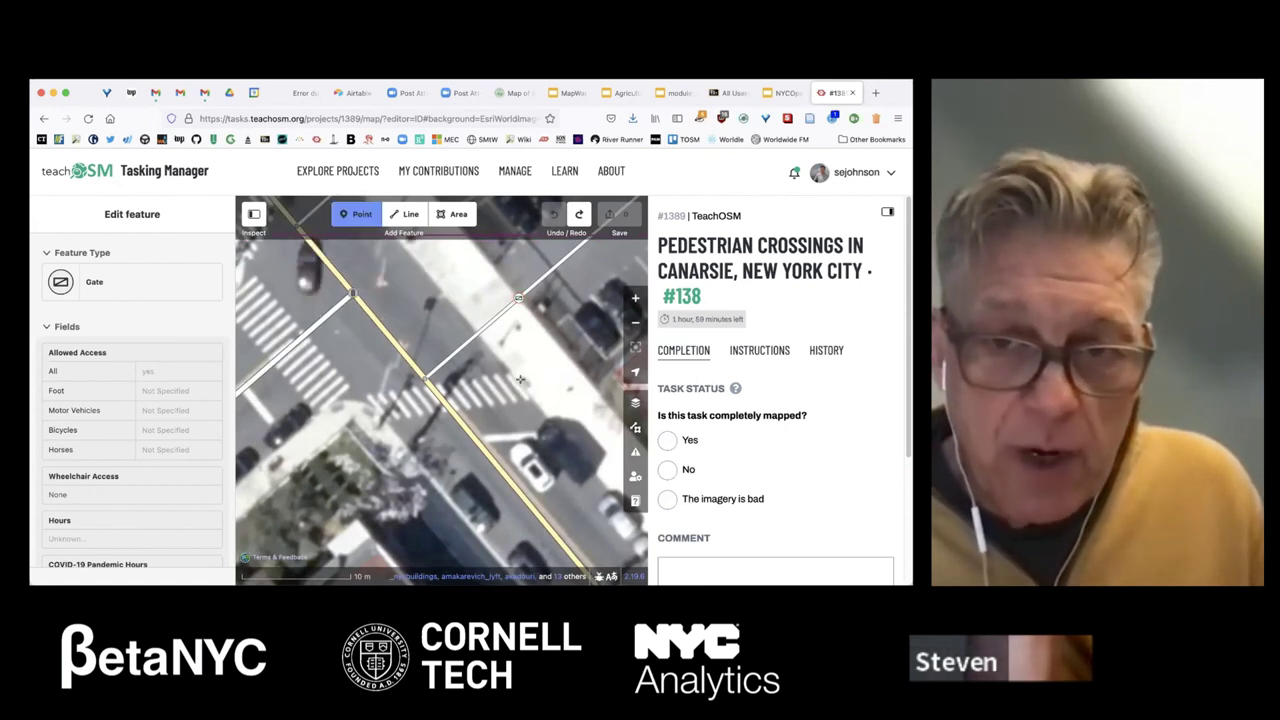
pyautogui.click(520, 379)
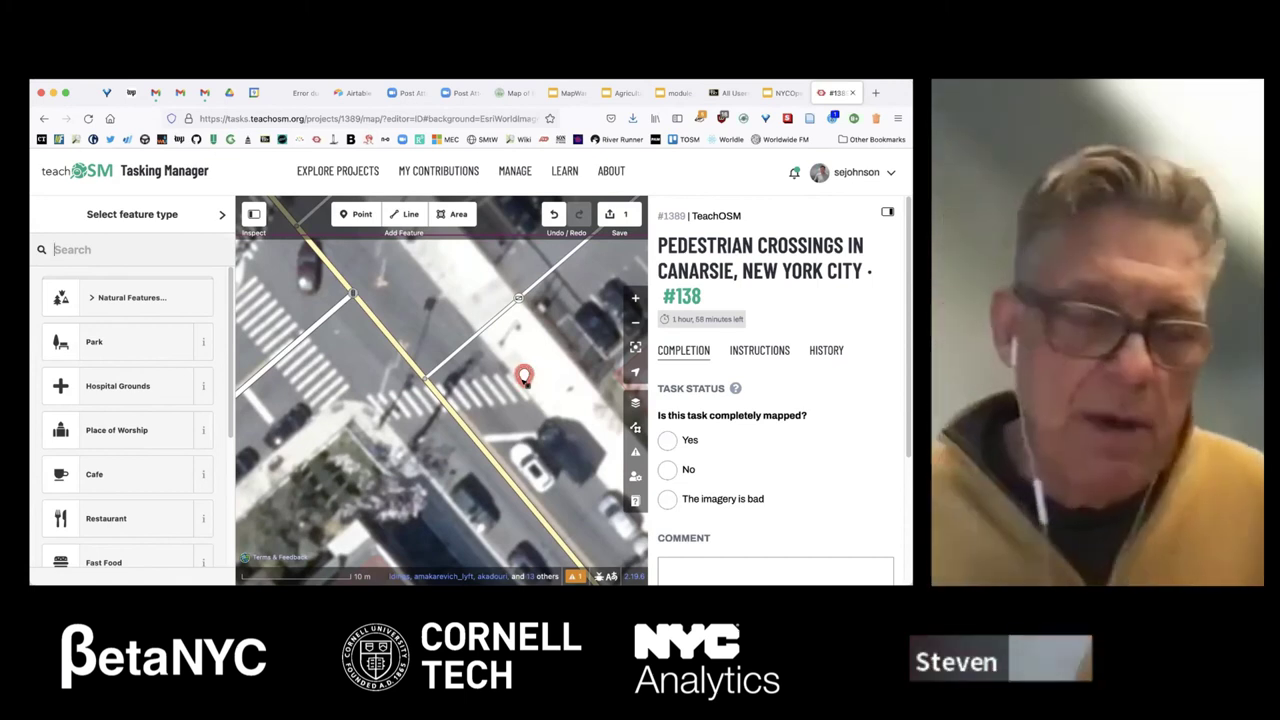
pyautogui.write('curb')
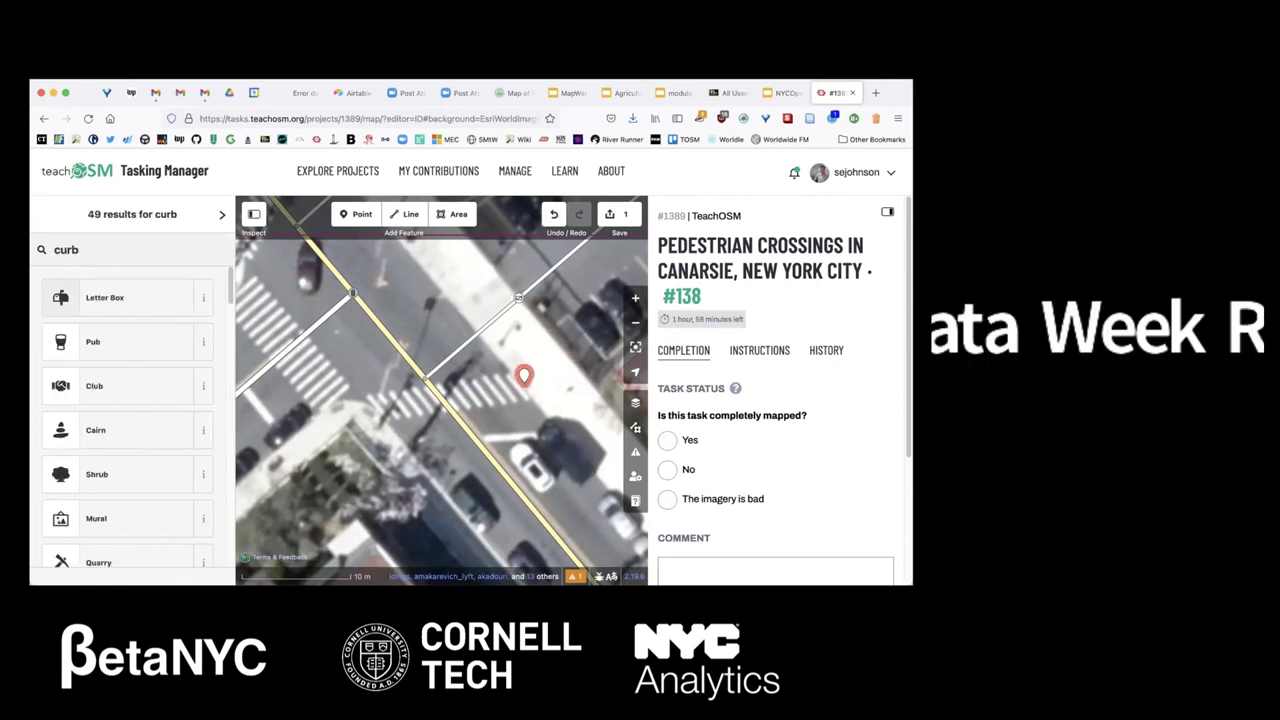
pyautogui.press('BackSpace')
pyautogui.press('BackSpace')
pyautogui.press('BackSpace')
pyautogui.press('BackSpace')
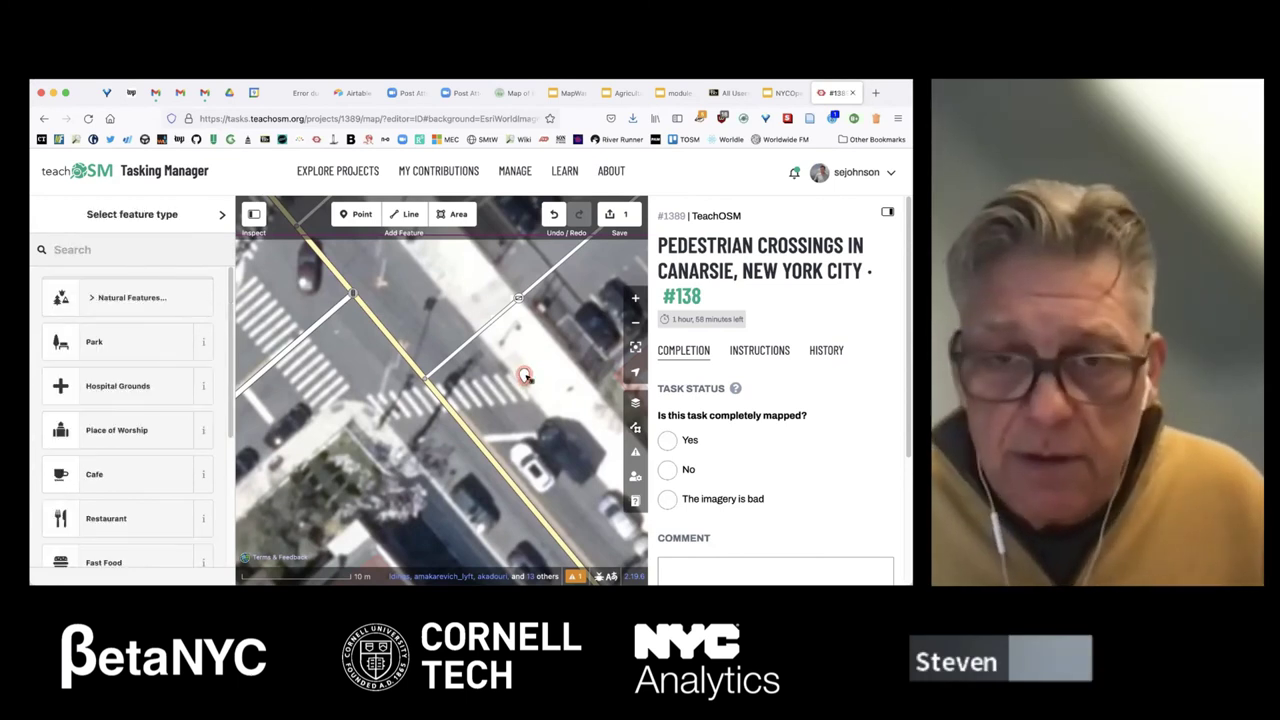
pyautogui.press('super+z')
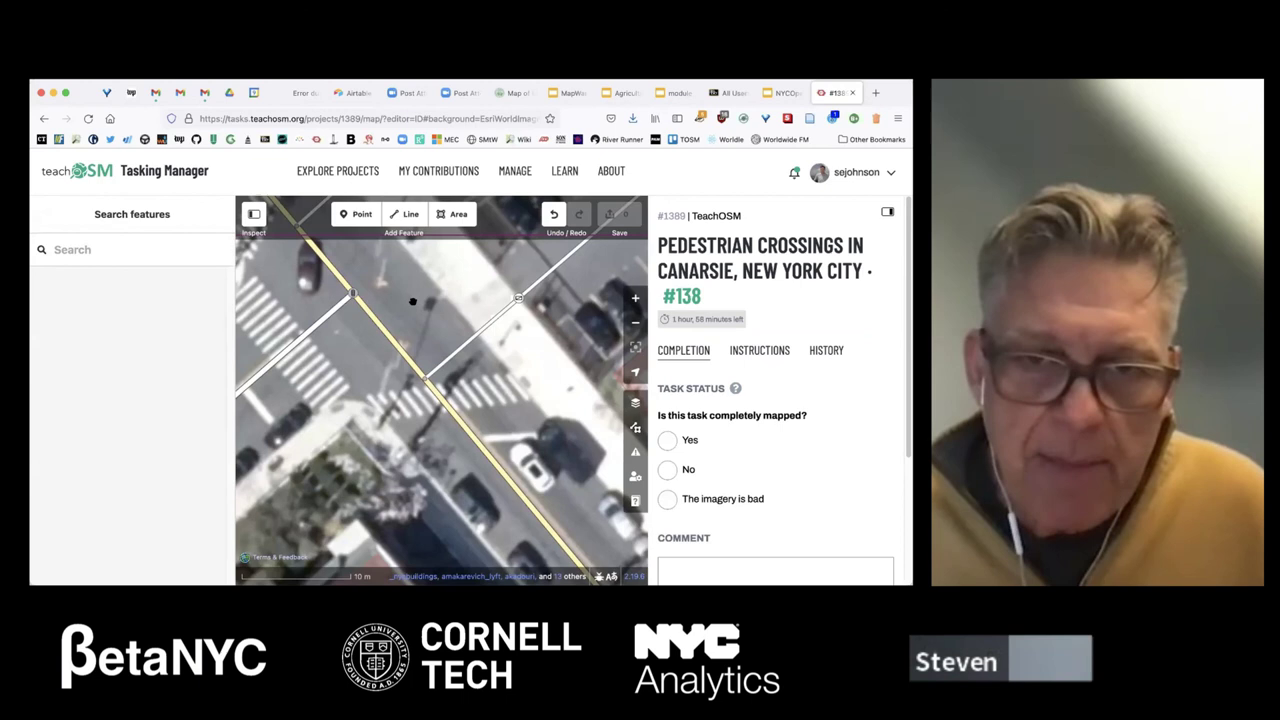
# - Examine the gated service road, its parking lot and the crosswalks at the East 108th Street intersection, then briefly hide and restore the task details
pyautogui.click(484, 426)
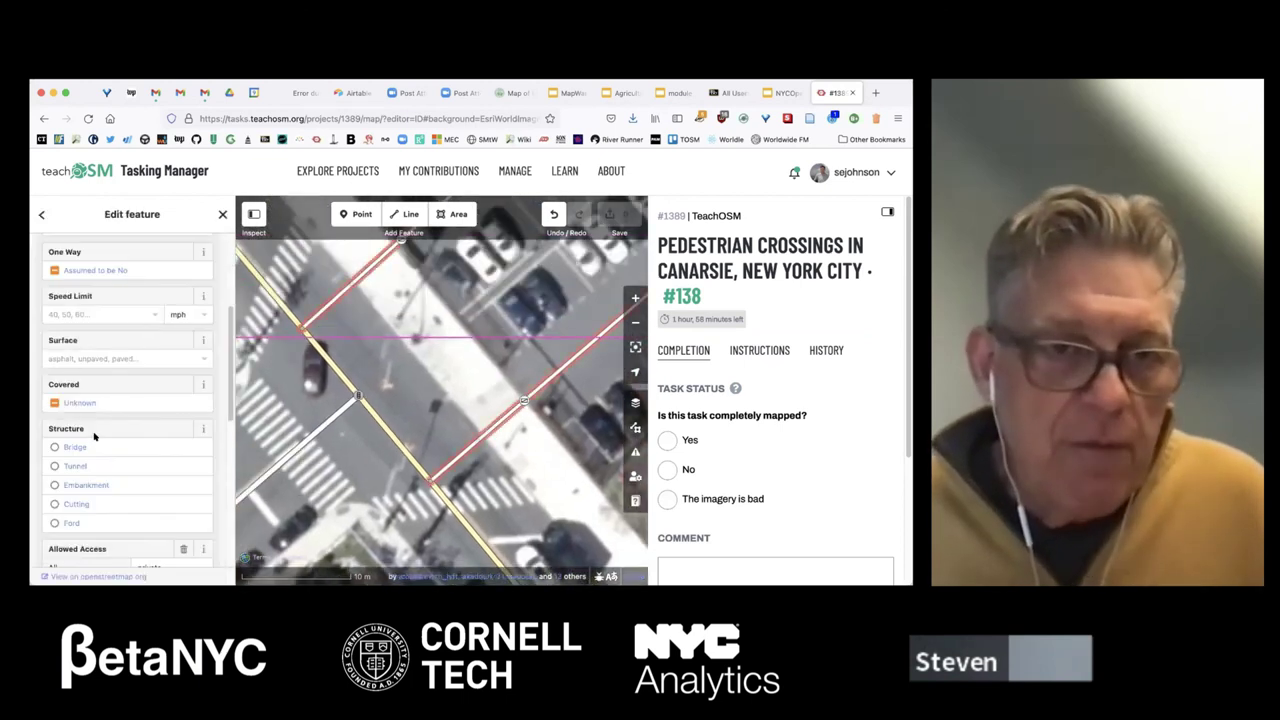
pyautogui.moveTo(492, 357); pyautogui.dragTo(400, 412)
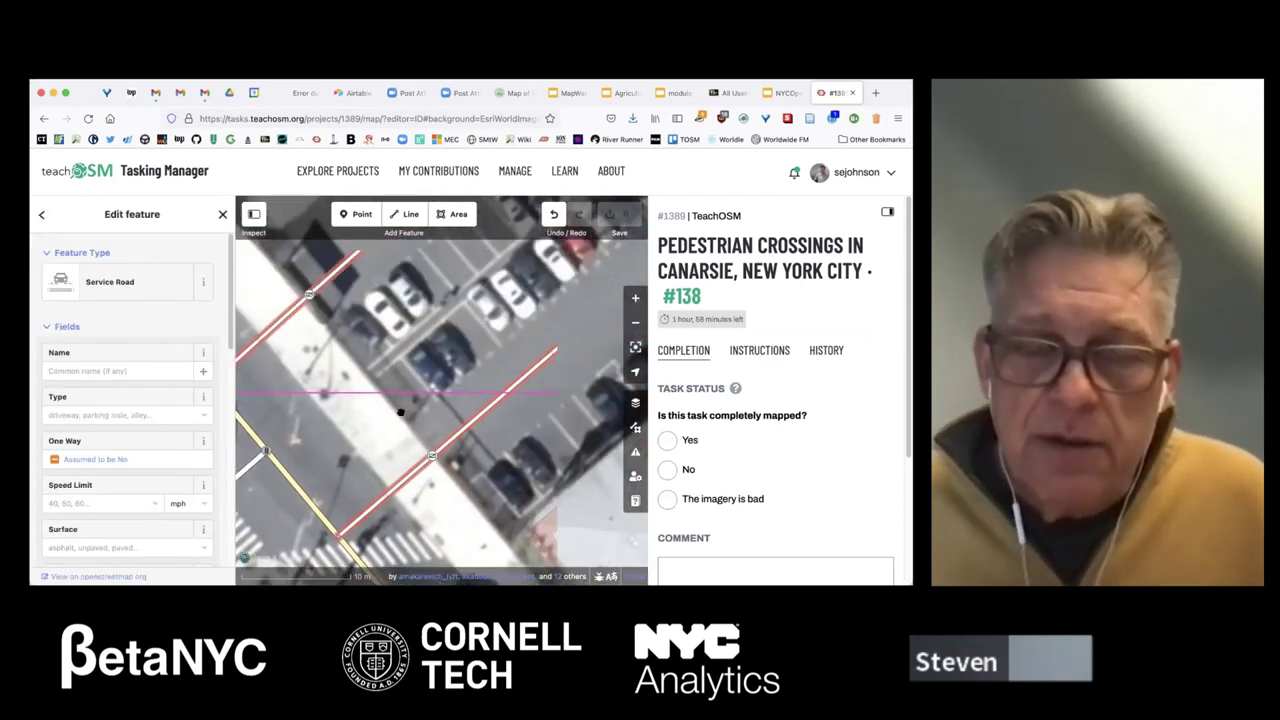
pyautogui.scroll(-2, 360, 408)
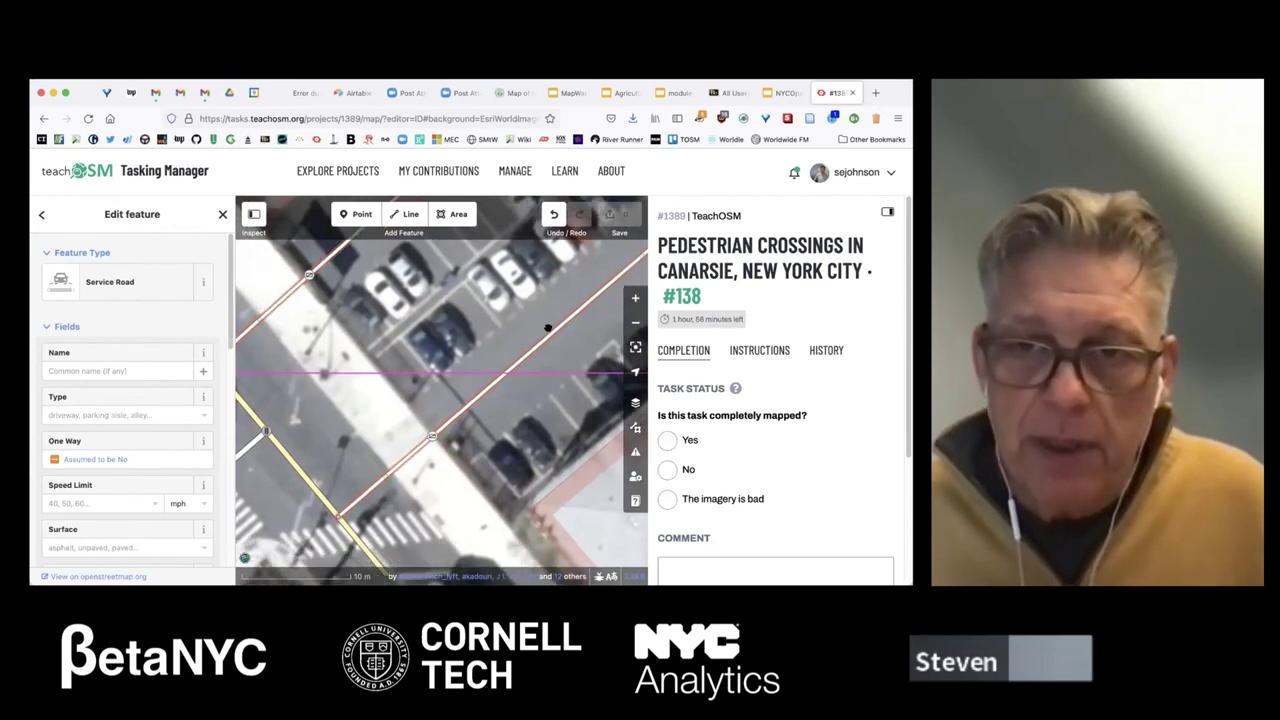
pyautogui.click(635, 322)
pyautogui.click(635, 322)
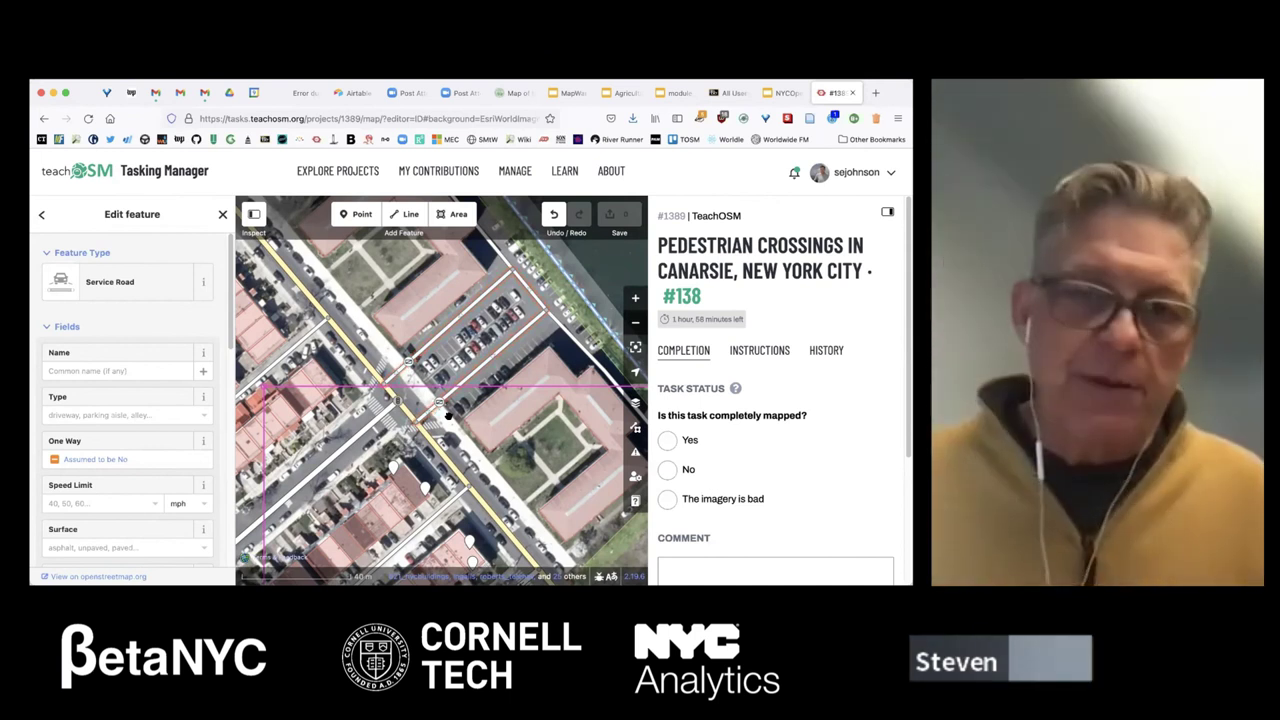
pyautogui.doubleClick(447, 414)
pyautogui.scroll(2, 369, 405)
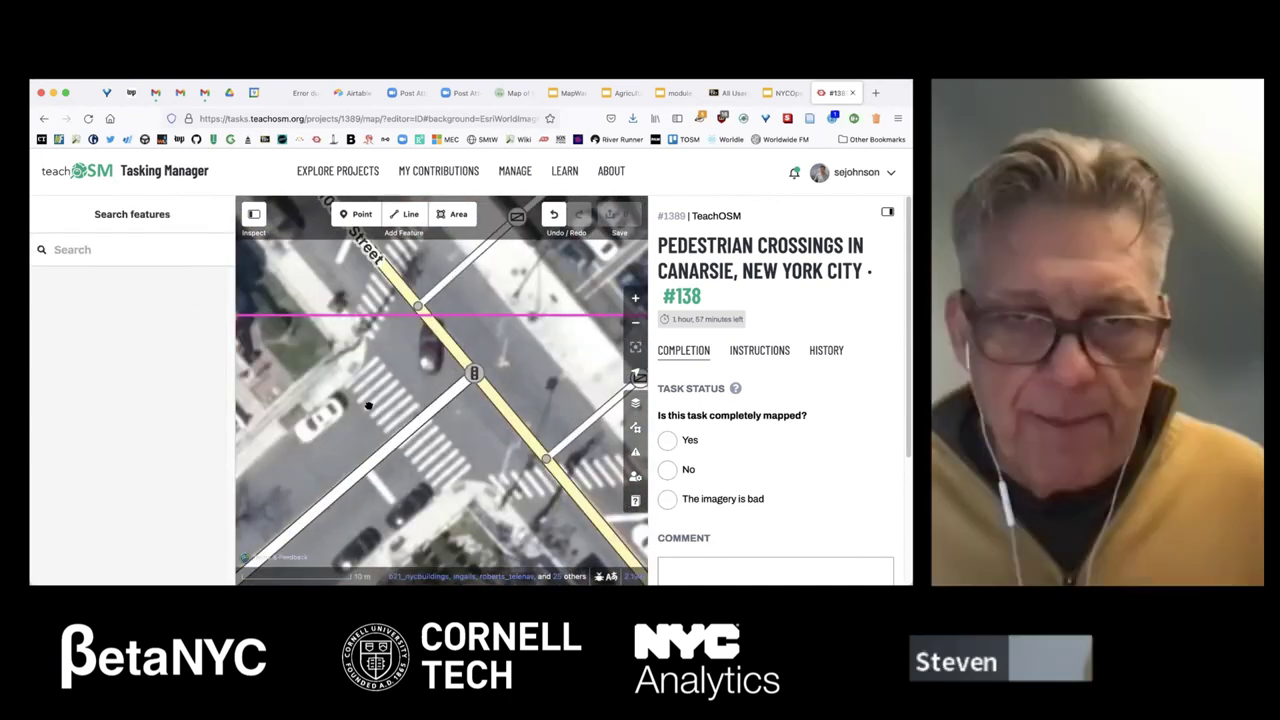
pyautogui.click(887, 212)
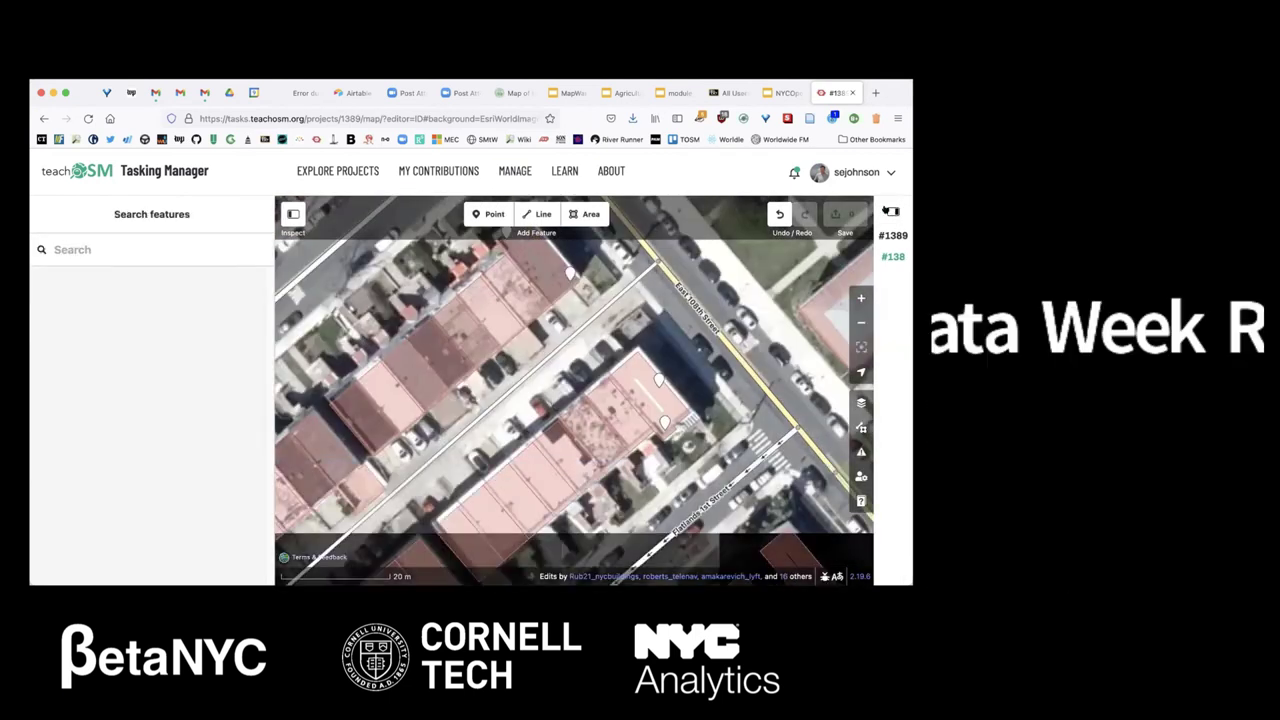
pyautogui.click(890, 212)
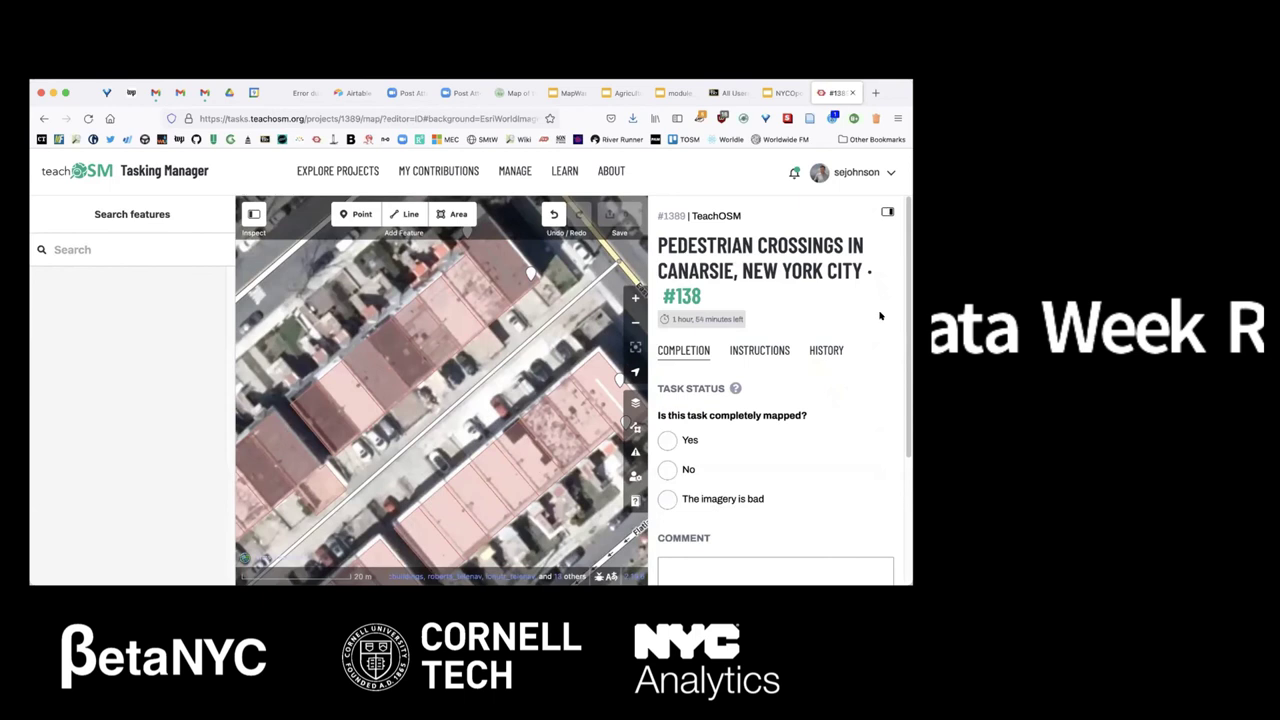
# - Mark task #138 as not completely mapped and submit it
pyautogui.scroll(-3, 880, 316)
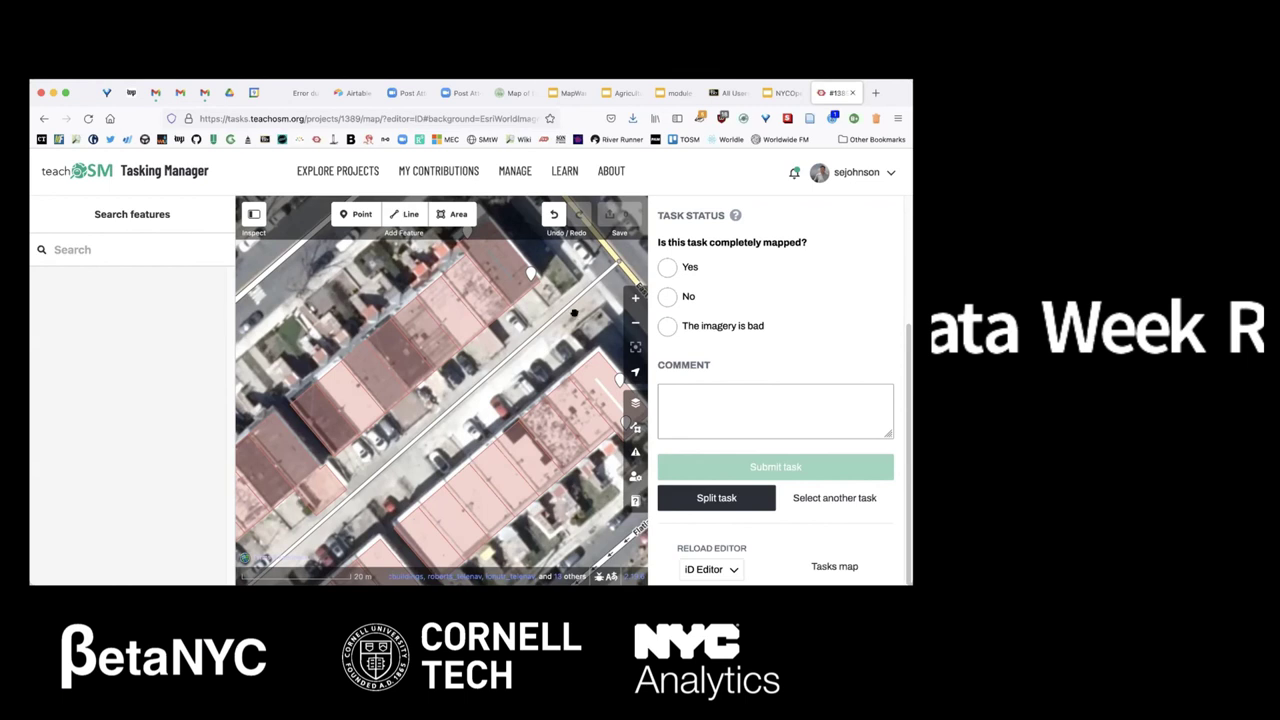
pyautogui.click(667, 296)
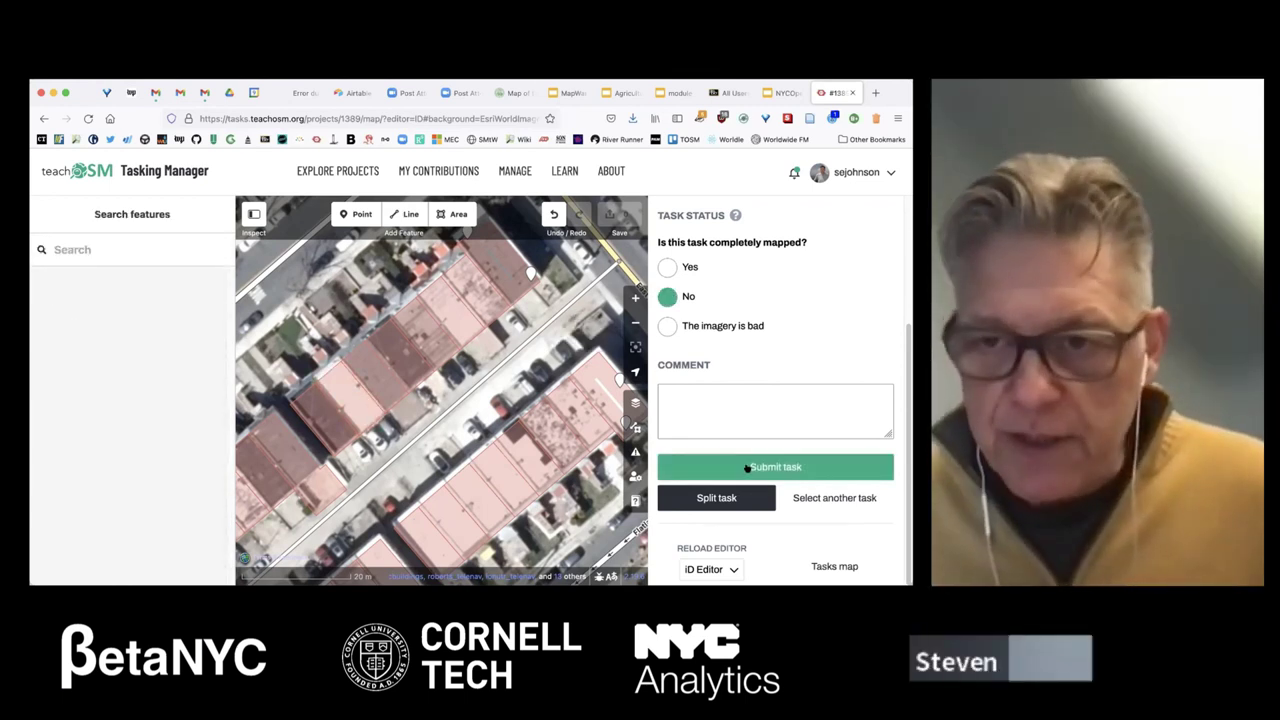
pyautogui.click(747, 468)
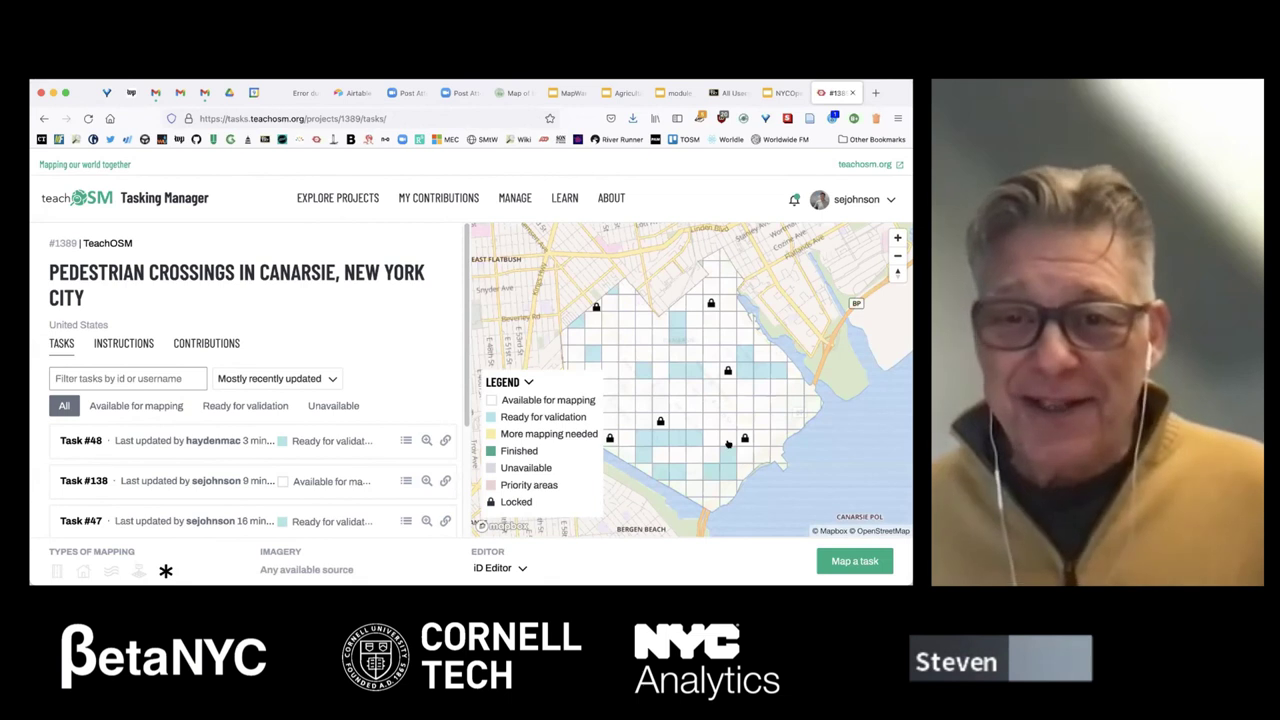
# - Select task #126 in the Canarsie project and start mapping it in the iD Editor
pyautogui.click(728, 443)
pyautogui.click(840, 559)
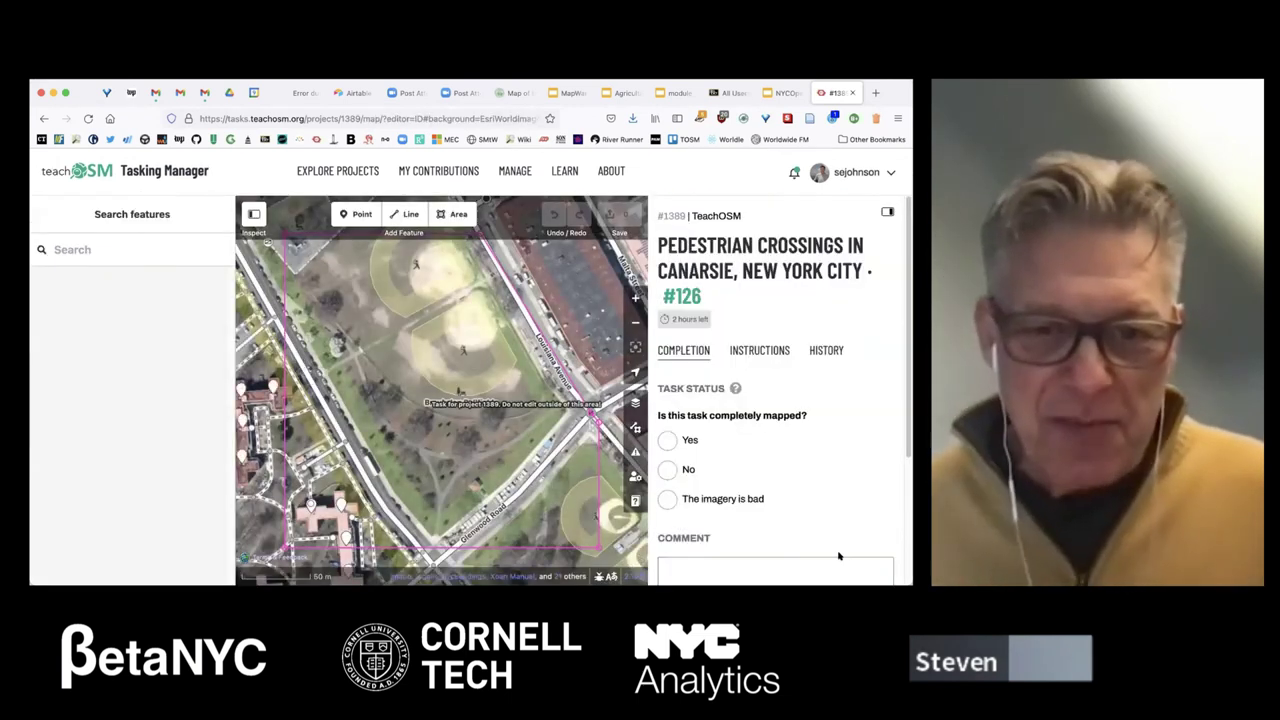